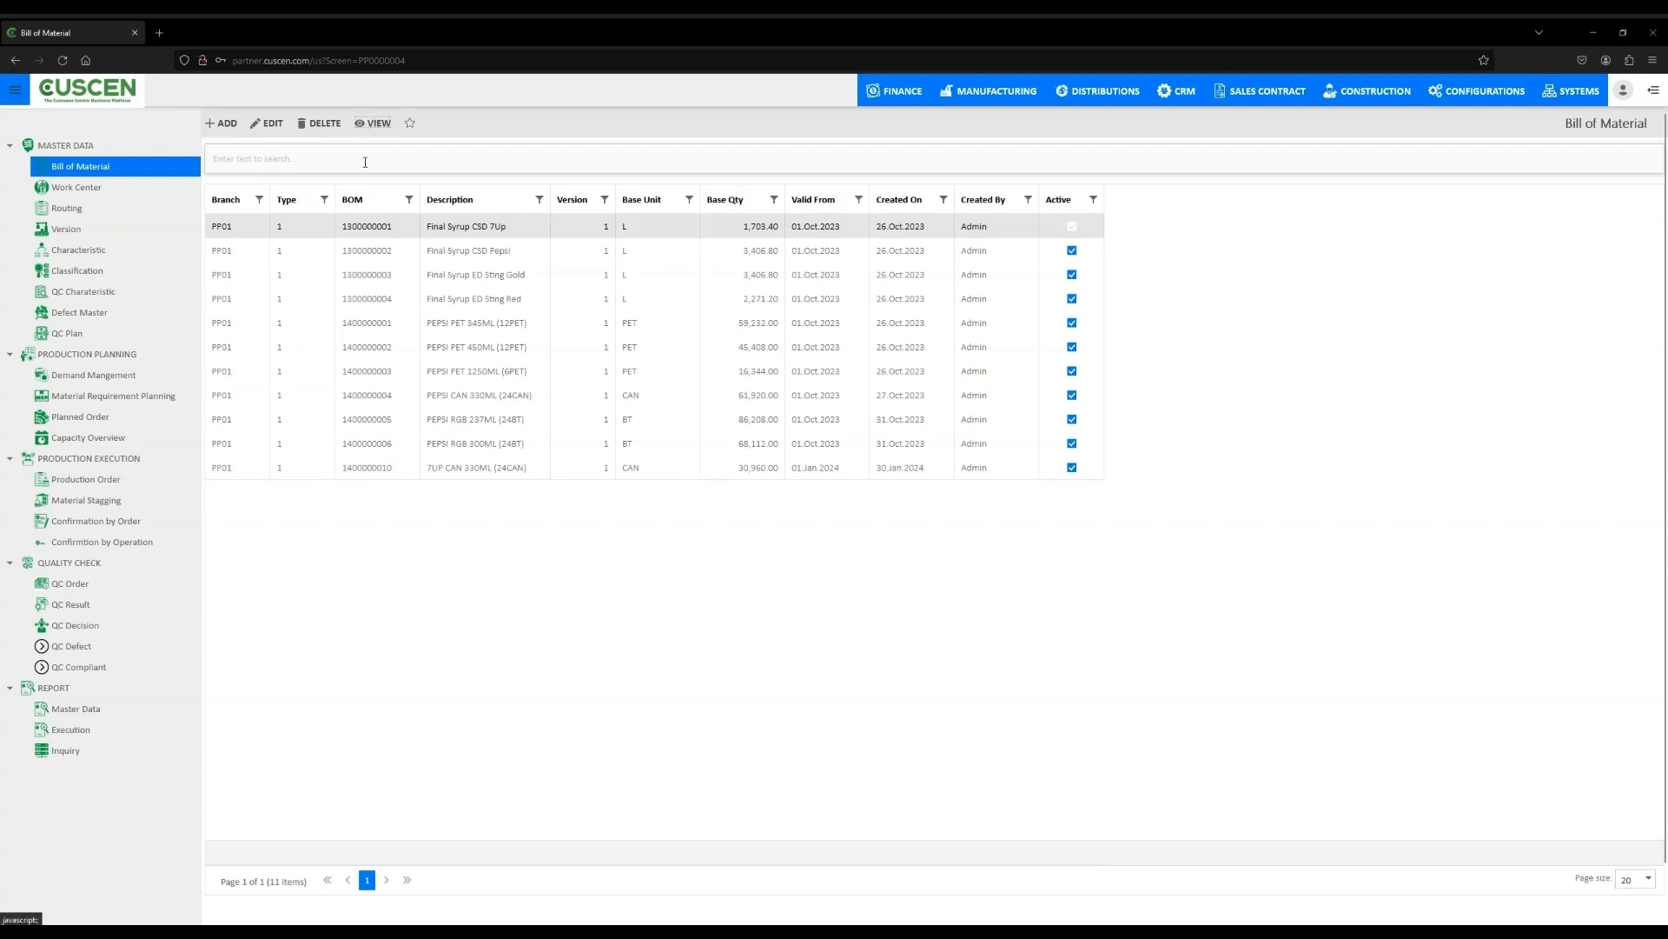
{"action": "double_click", "coordinate": [346, 230]}
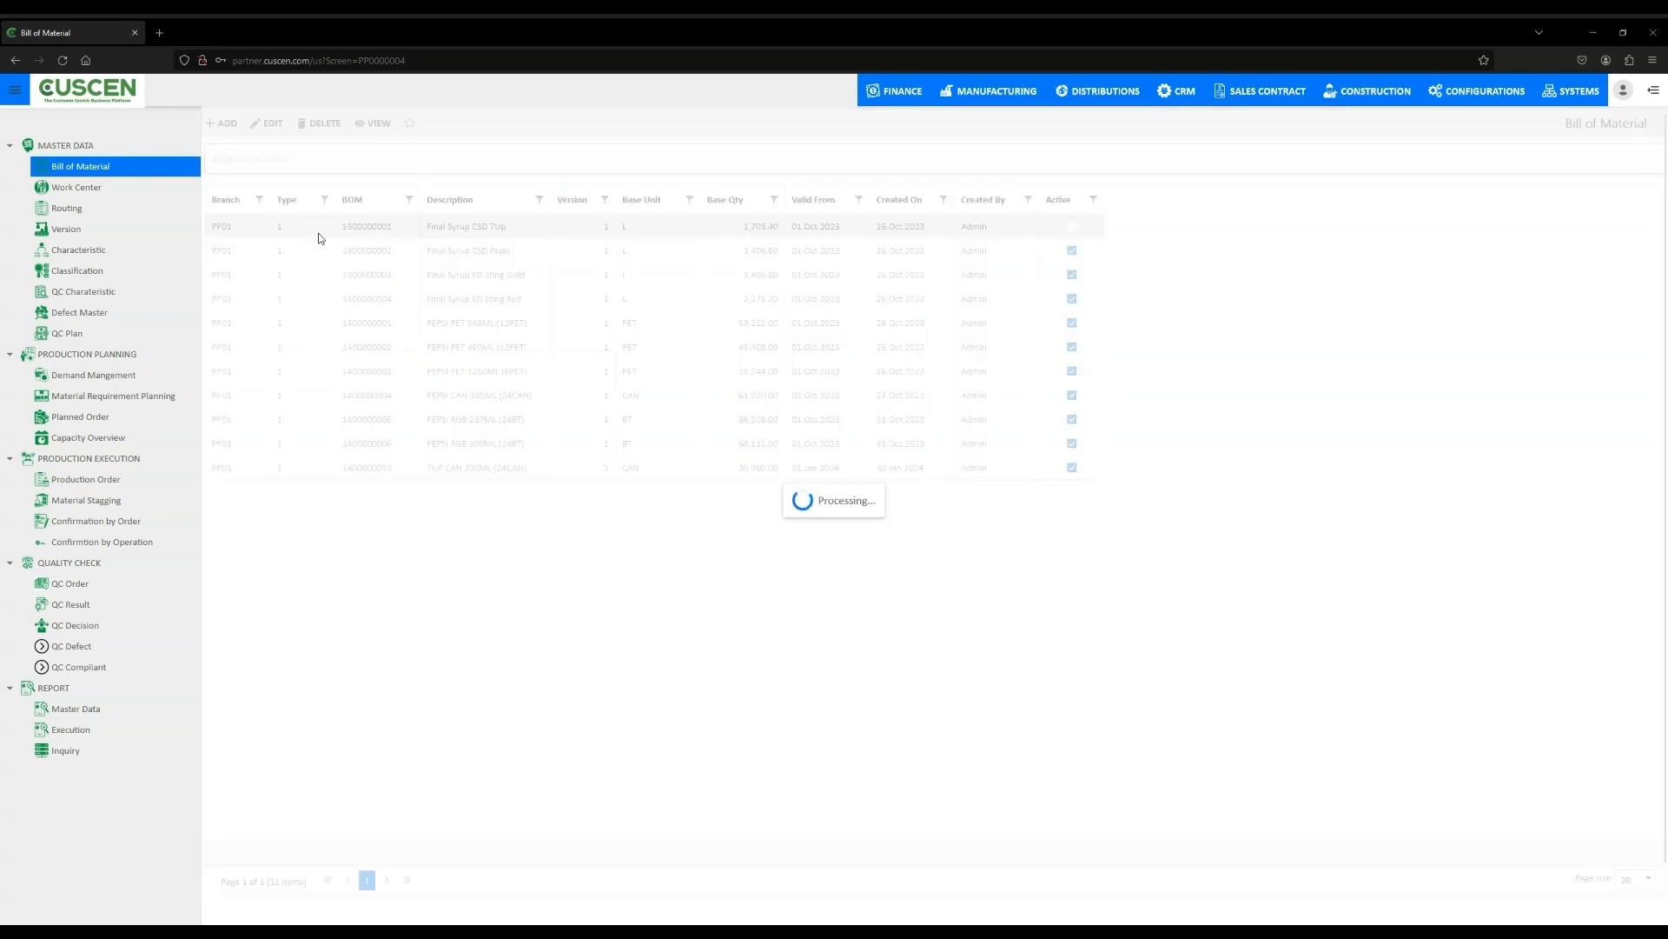
{"action": "left_click", "coordinate": [89, 190]}
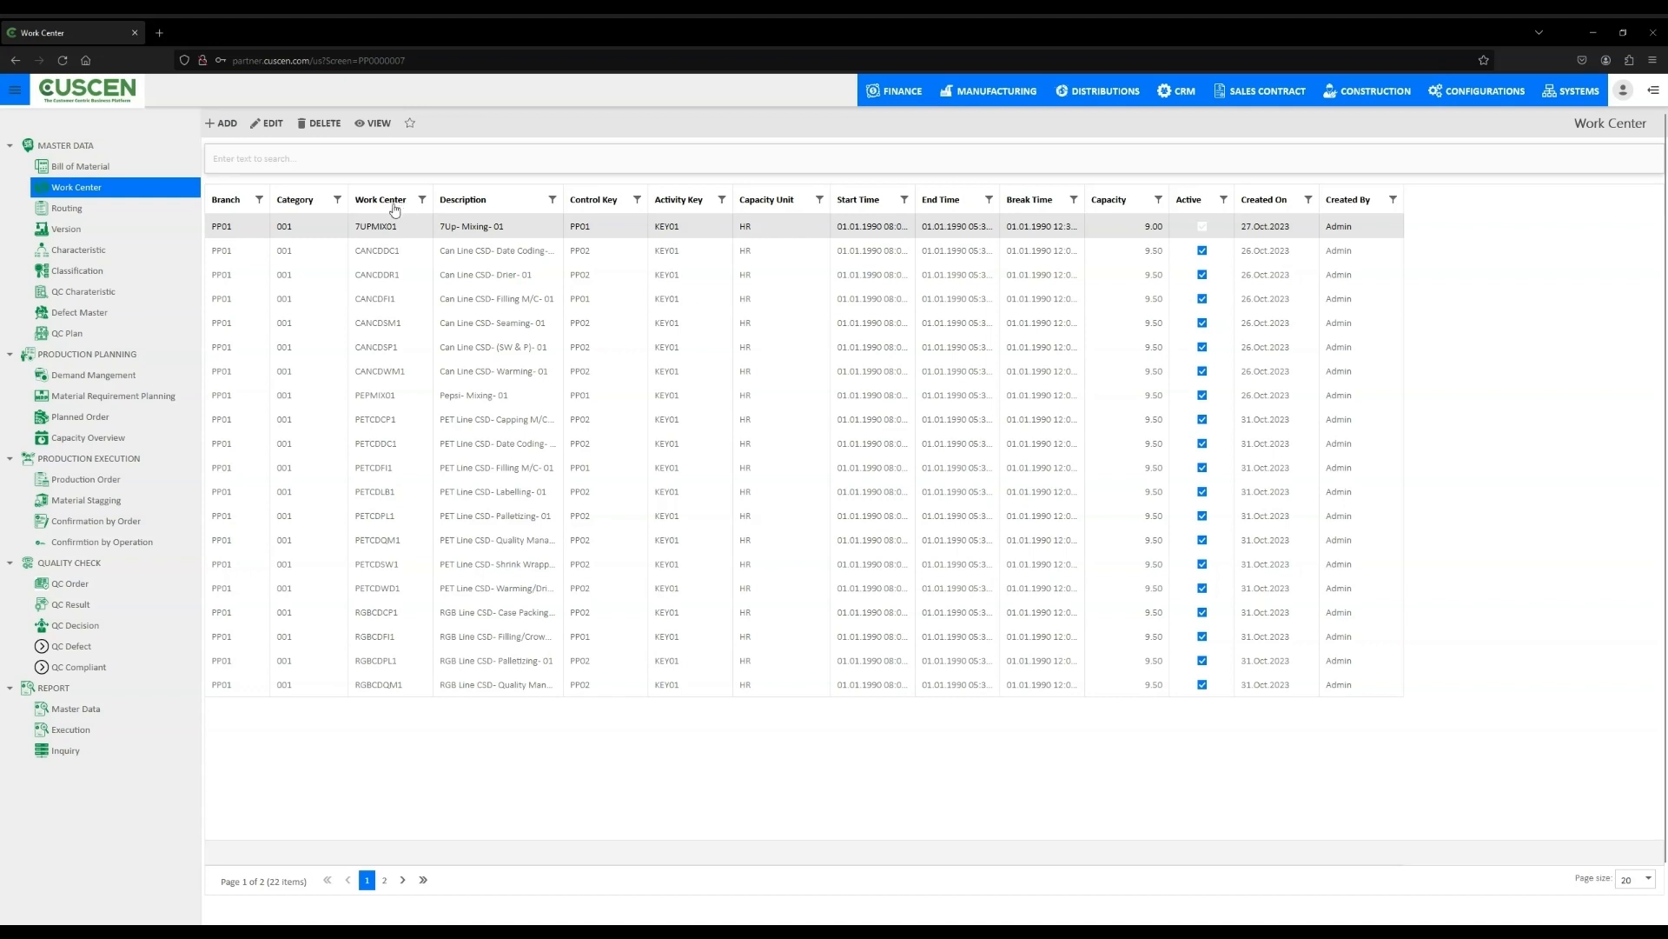
{"action": "left_click_drag", "start_coordinate": [709, 224], "coordinate": [677, 247]}
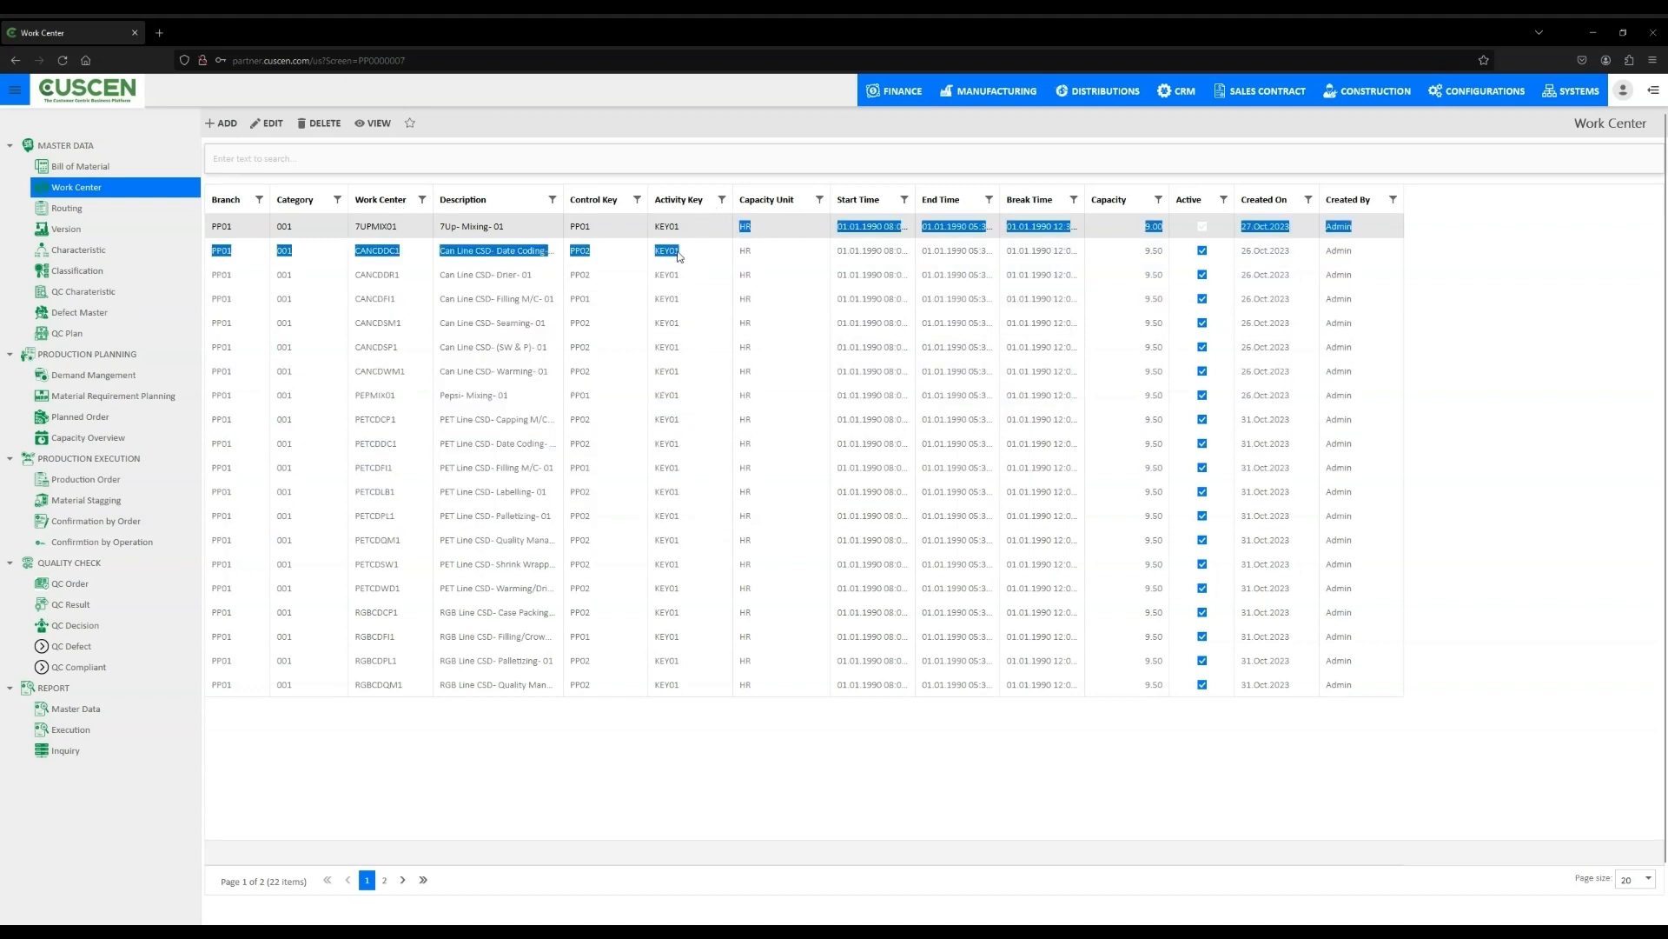
{"action": "left_click", "coordinate": [679, 245]}
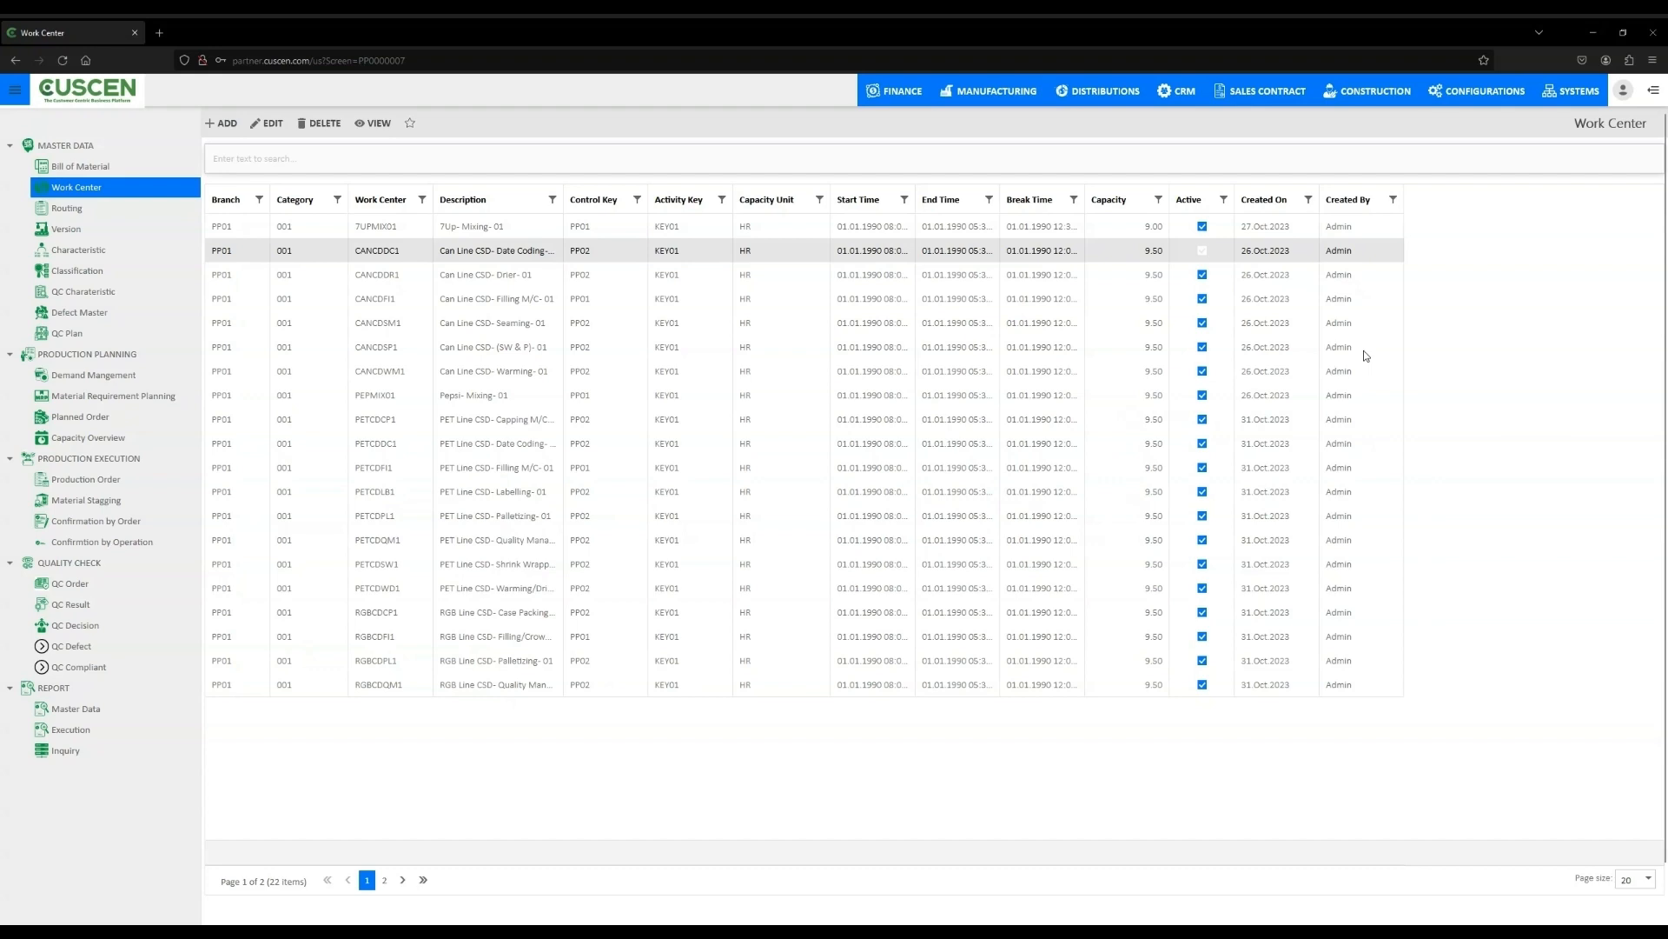
- Open the details of work center 7UPMIX01 and return to the work center list
{"action": "left_click", "coordinate": [402, 230]}
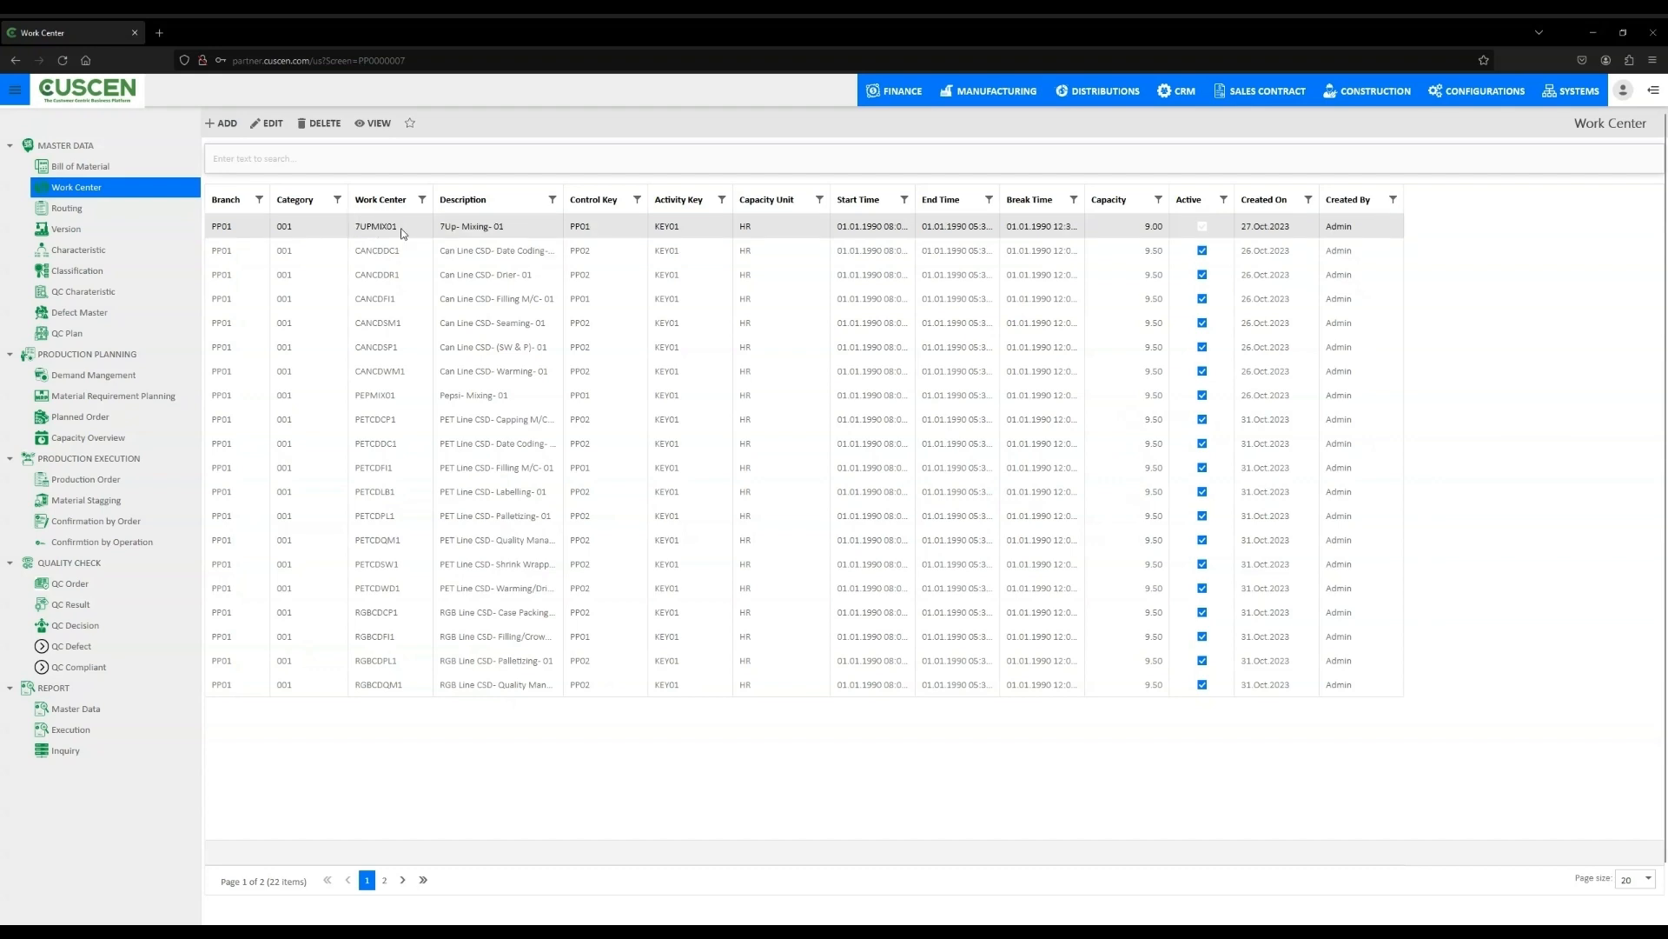
{"action": "double_click", "coordinate": [401, 229]}
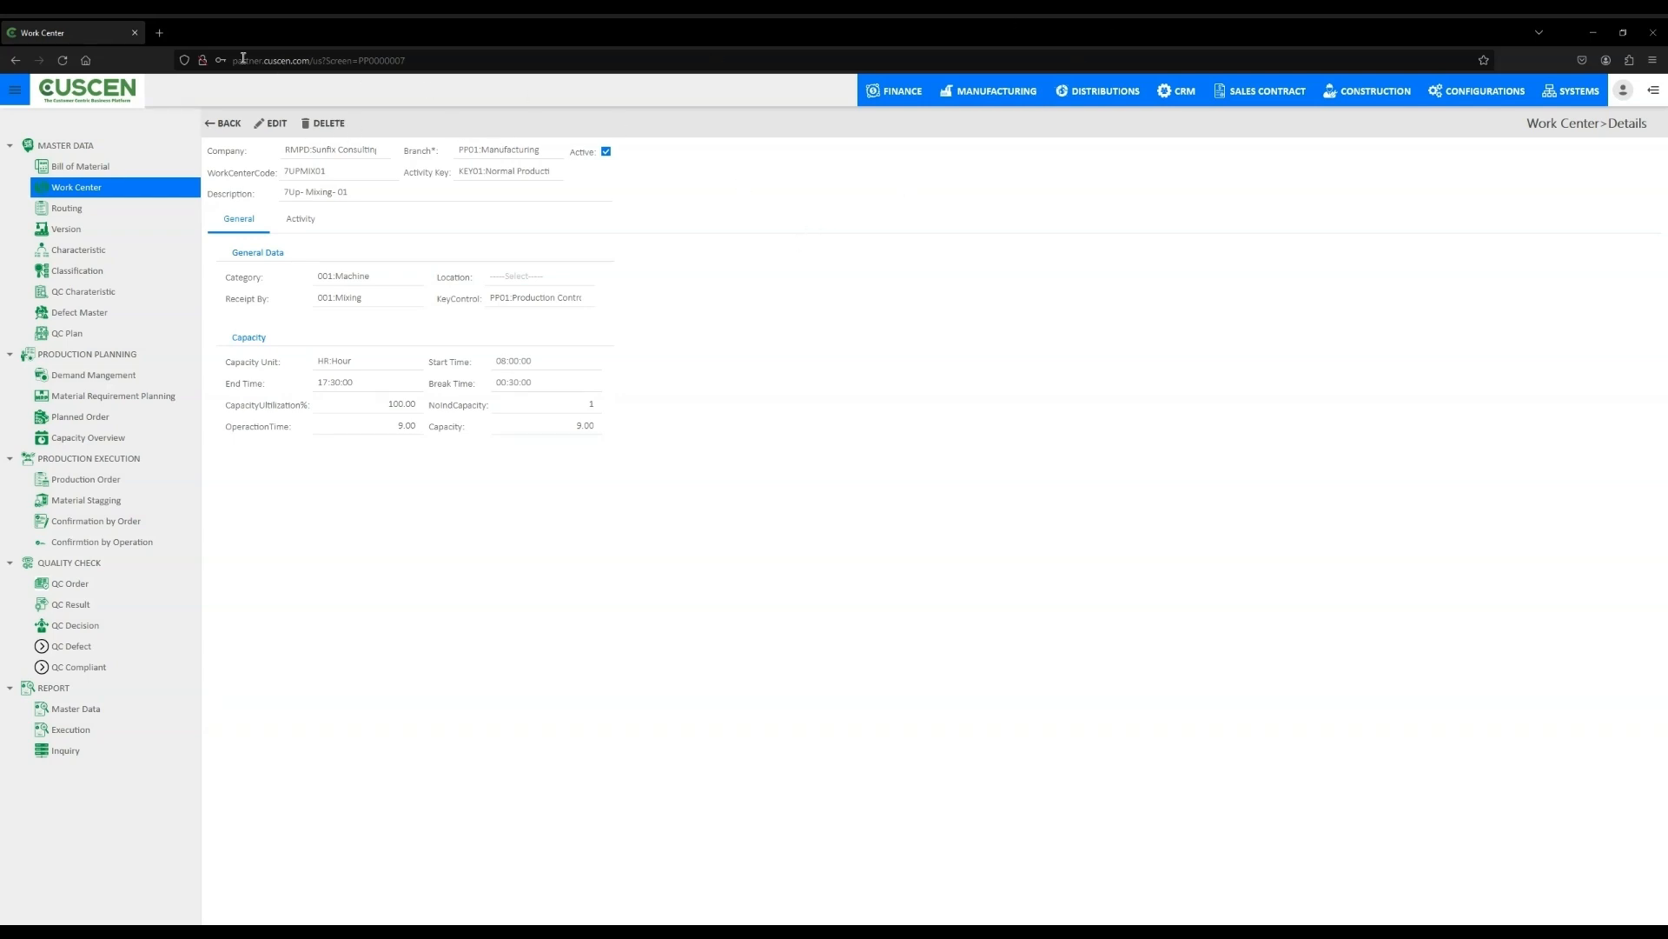
{"action": "left_click", "coordinate": [228, 124]}
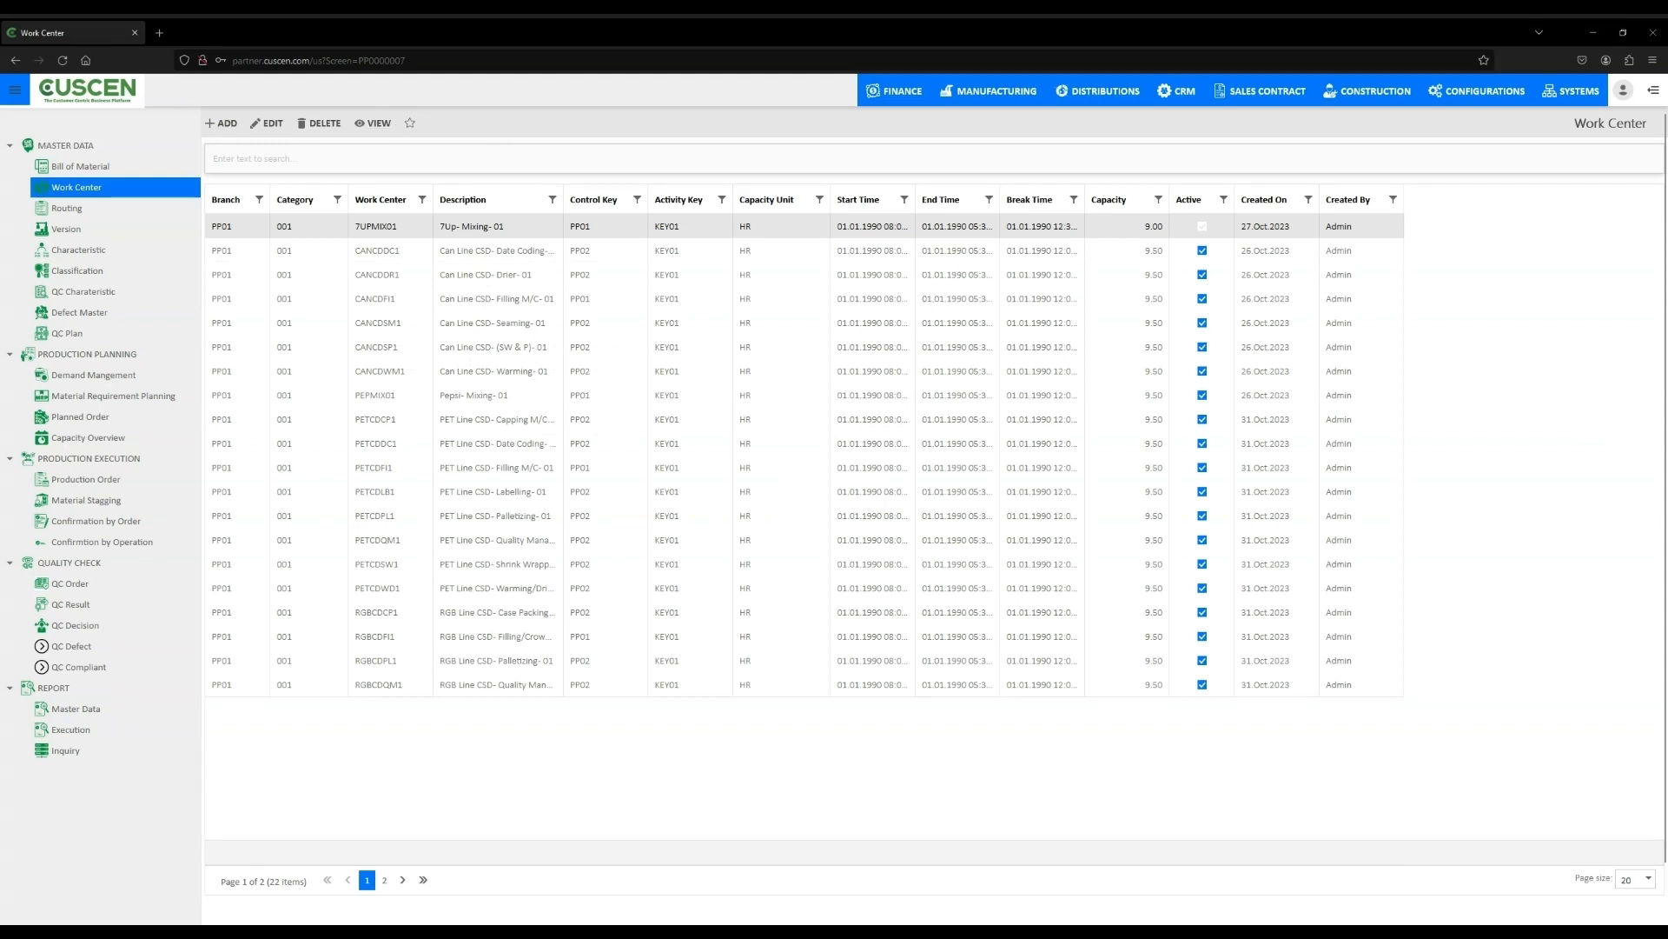
- Open the Routing list and preview the new-routing form without entering anything
{"action": "left_click", "coordinate": [55, 211]}
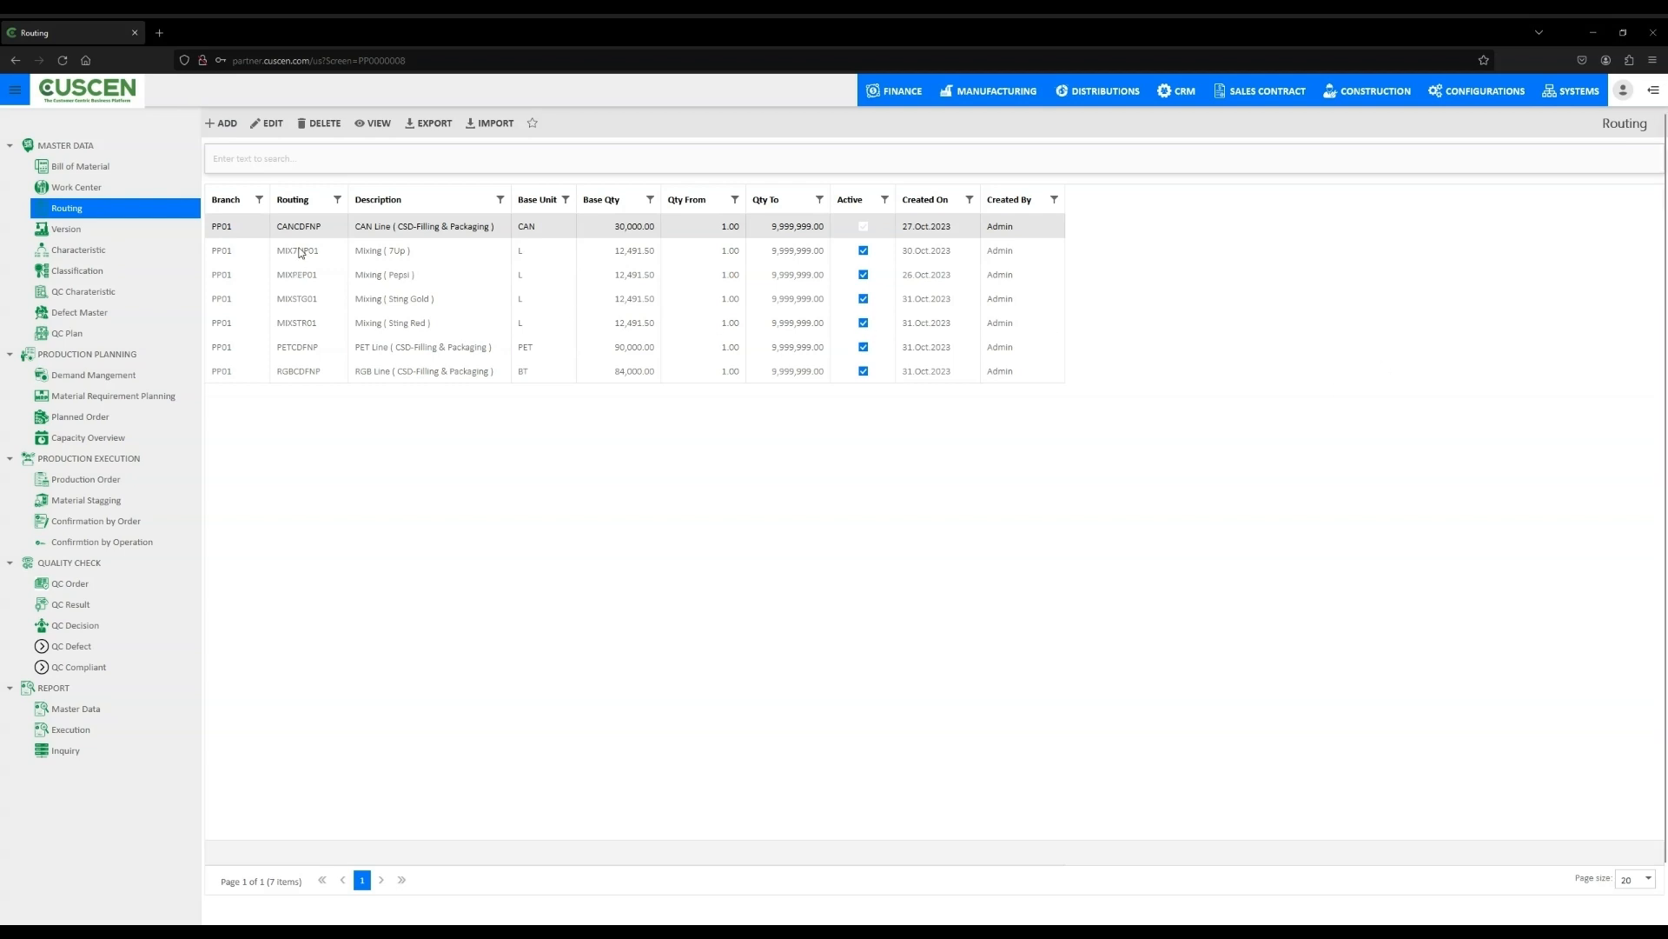
{"action": "left_click", "coordinate": [231, 125]}
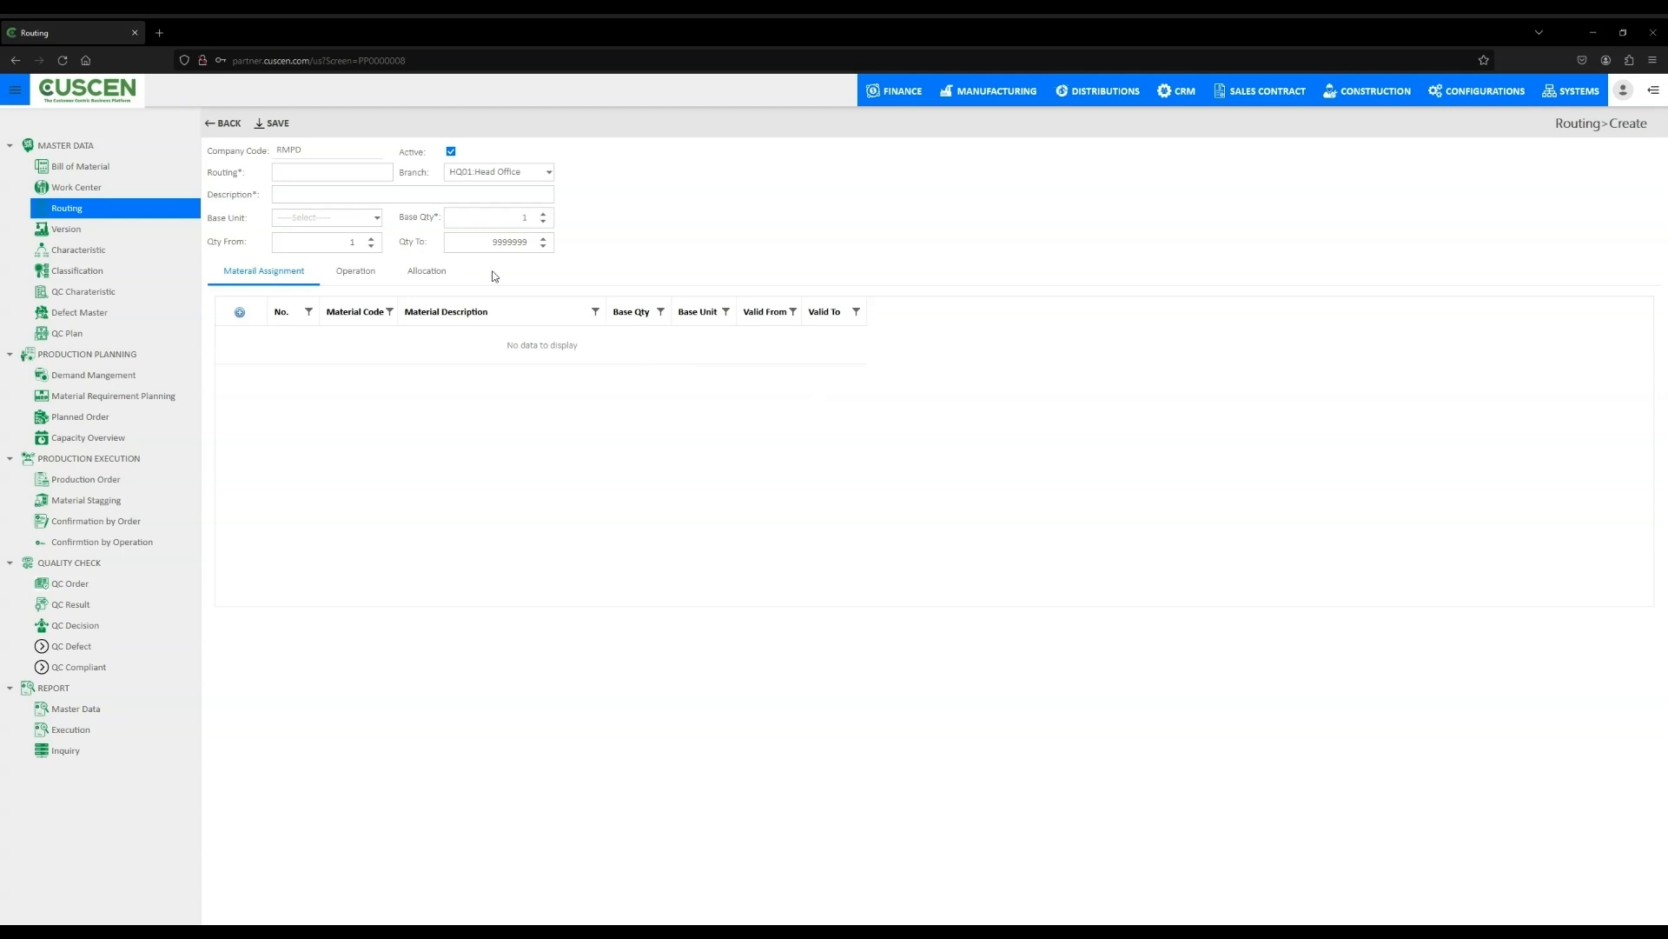
{"action": "left_click", "coordinate": [328, 175]}
{"action": "left_click", "coordinate": [219, 123]}
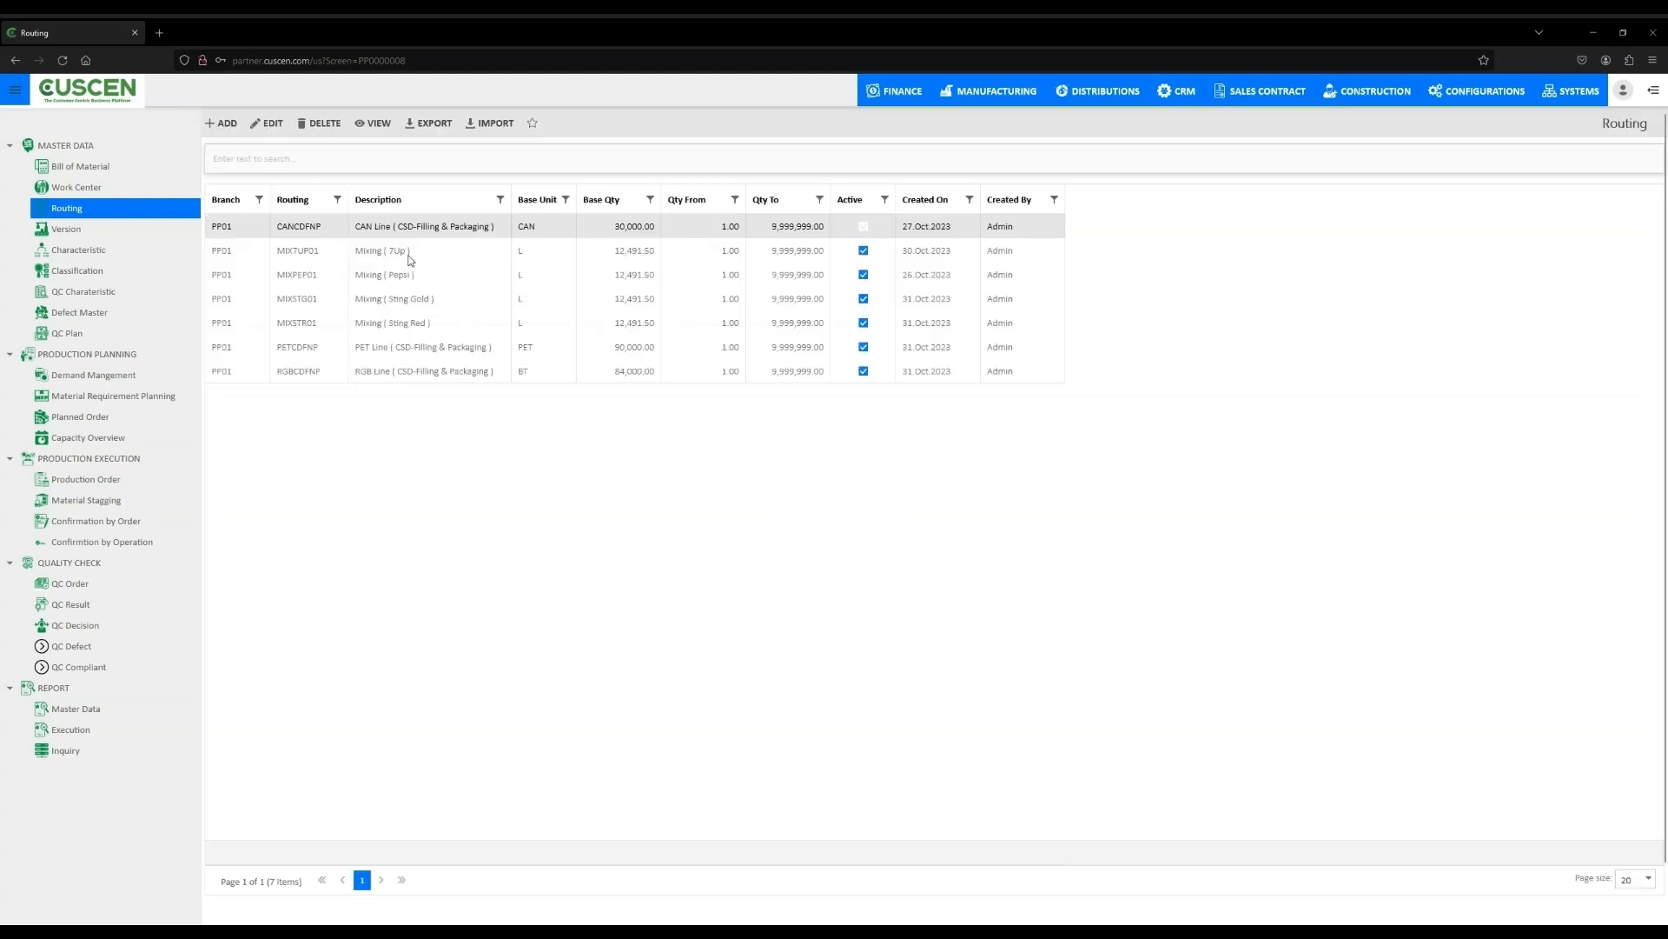
- Open routing CANCDFNP for editing and leave the page without saving changes
{"action": "left_click", "coordinate": [272, 123]}
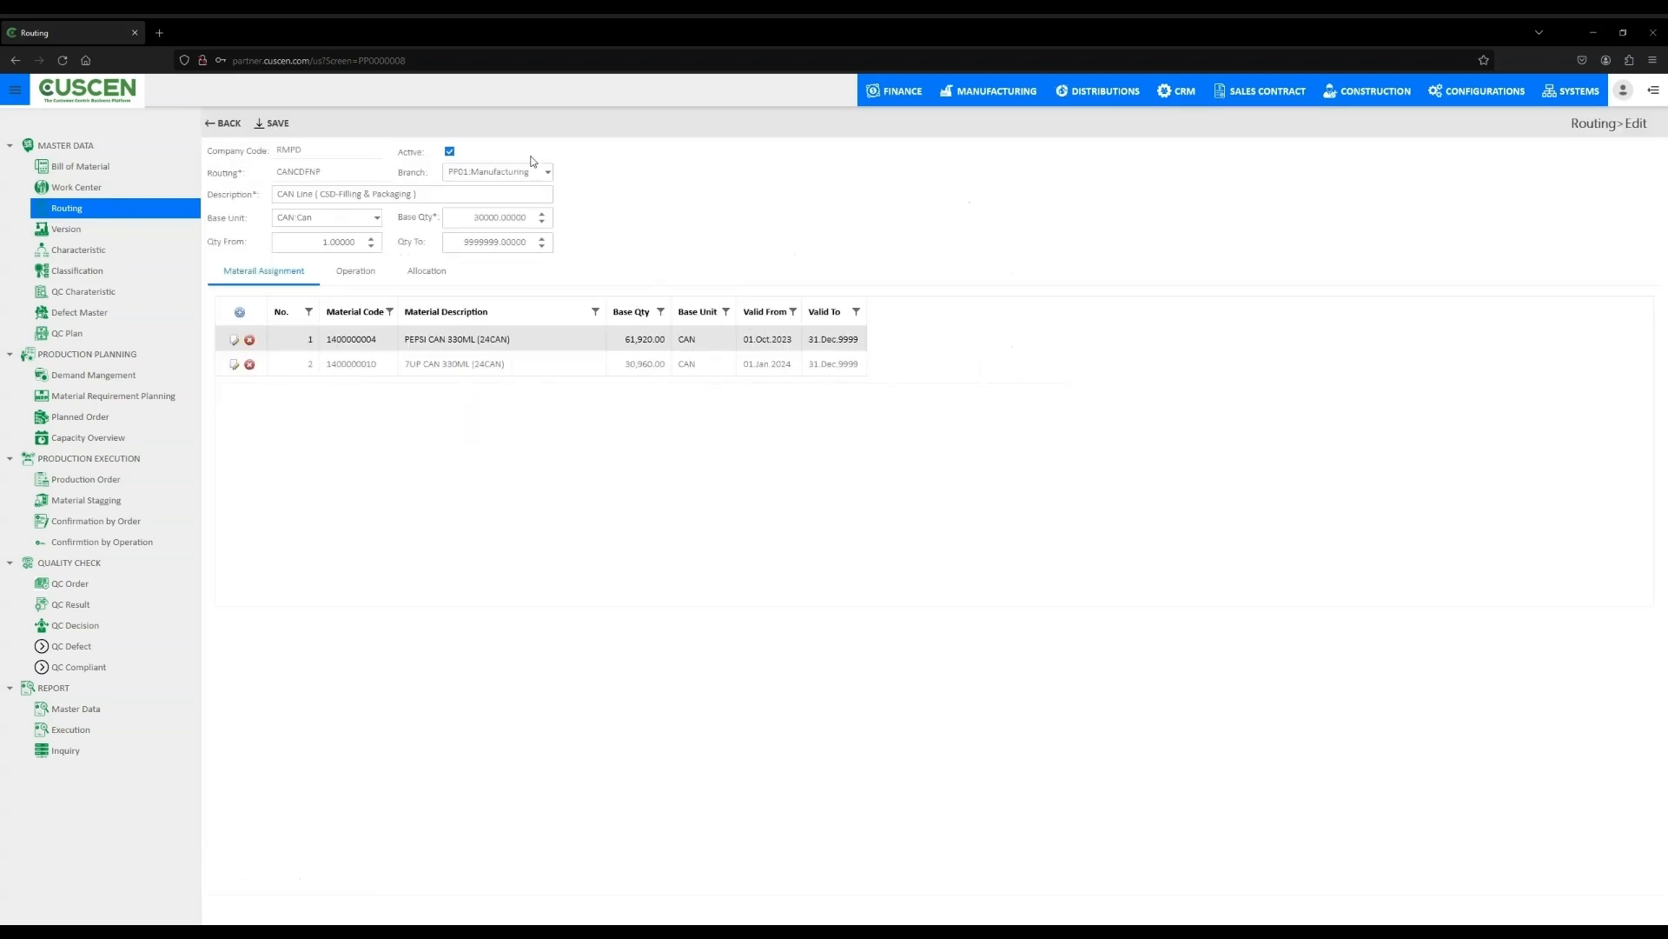
{"action": "left_click", "coordinate": [223, 122]}
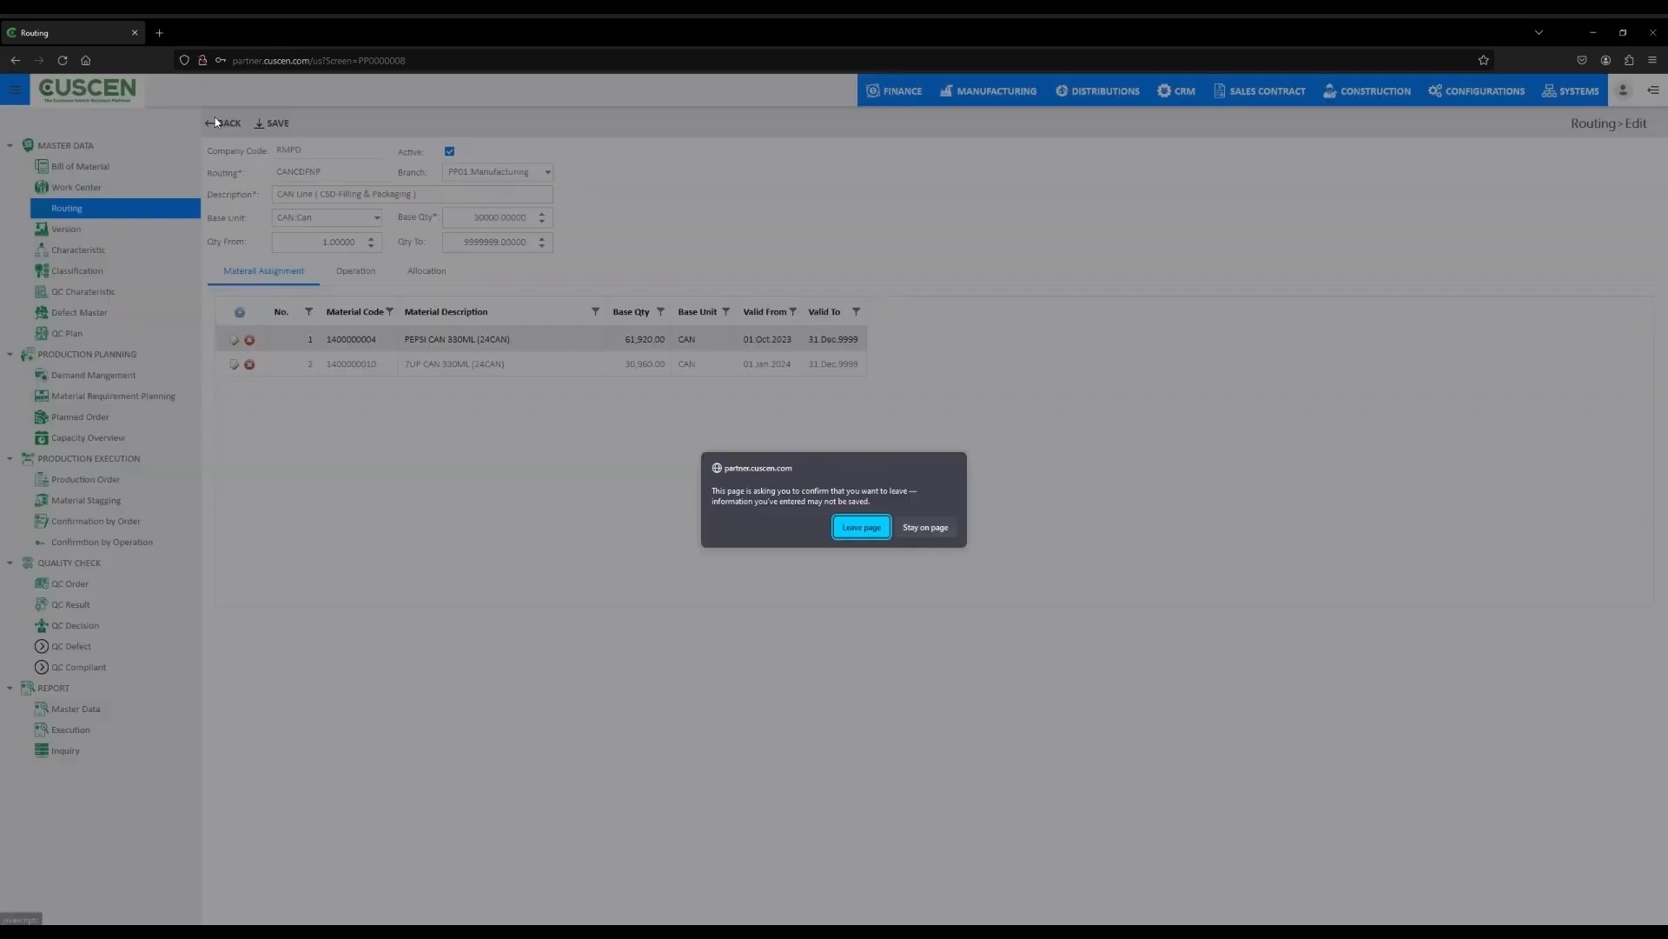
{"action": "left_click", "coordinate": [862, 528]}
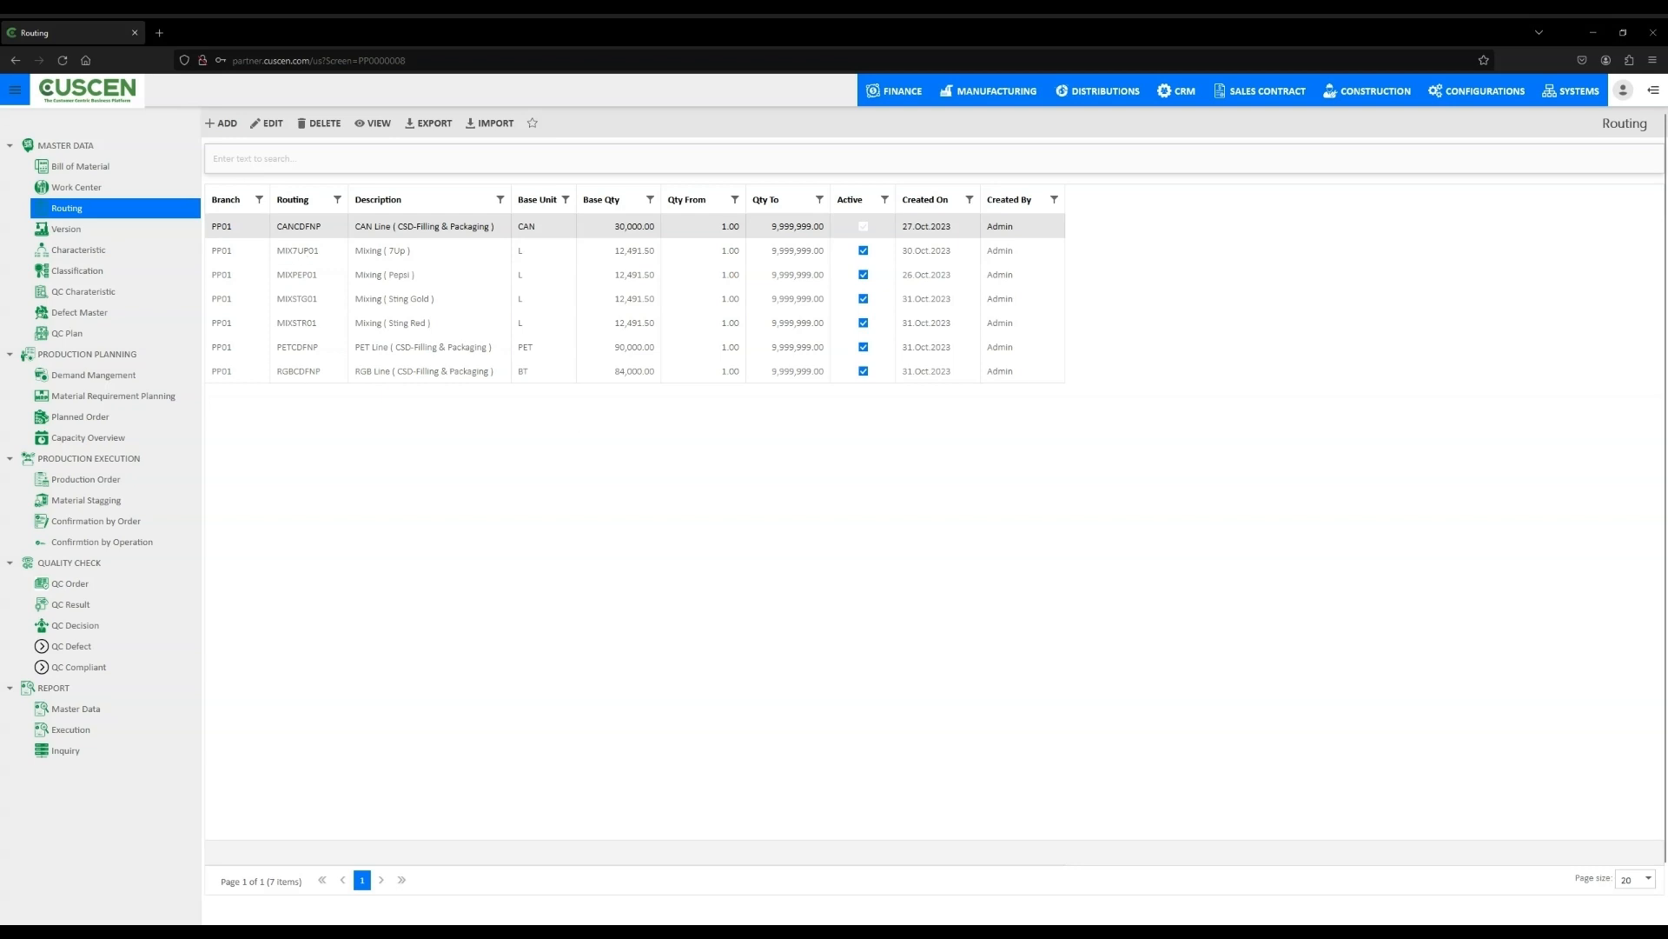
- Browse the Version list, then open Characteristic and start a new characteristic
{"action": "left_click", "coordinate": [97, 230]}
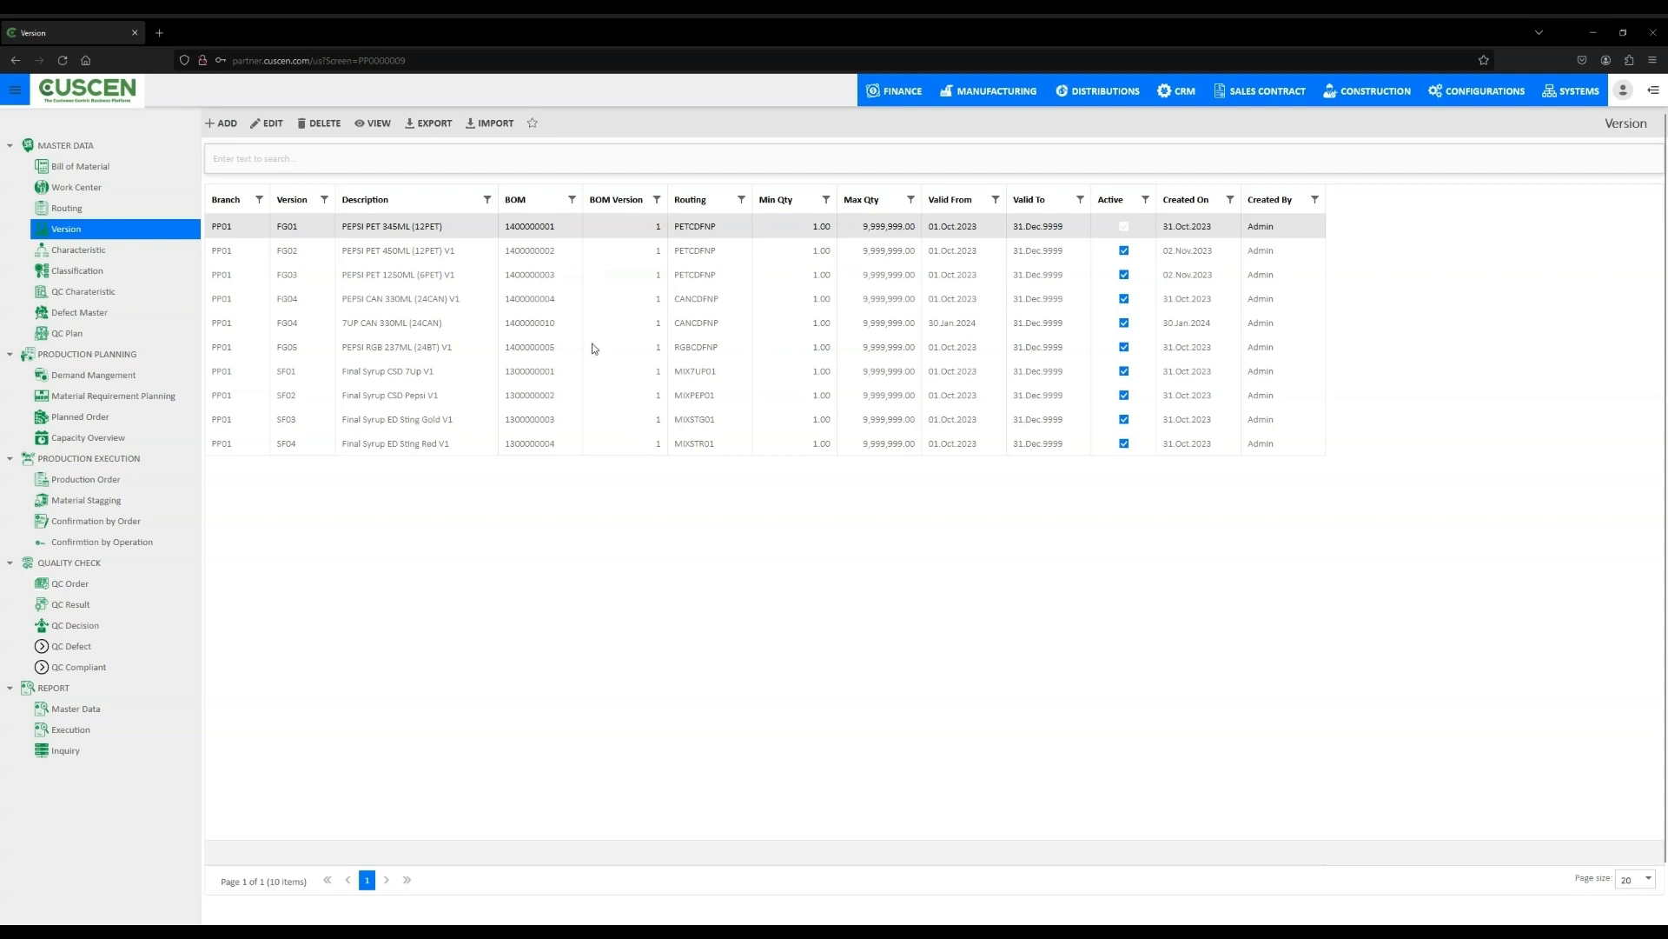
{"action": "left_click", "coordinate": [101, 253]}
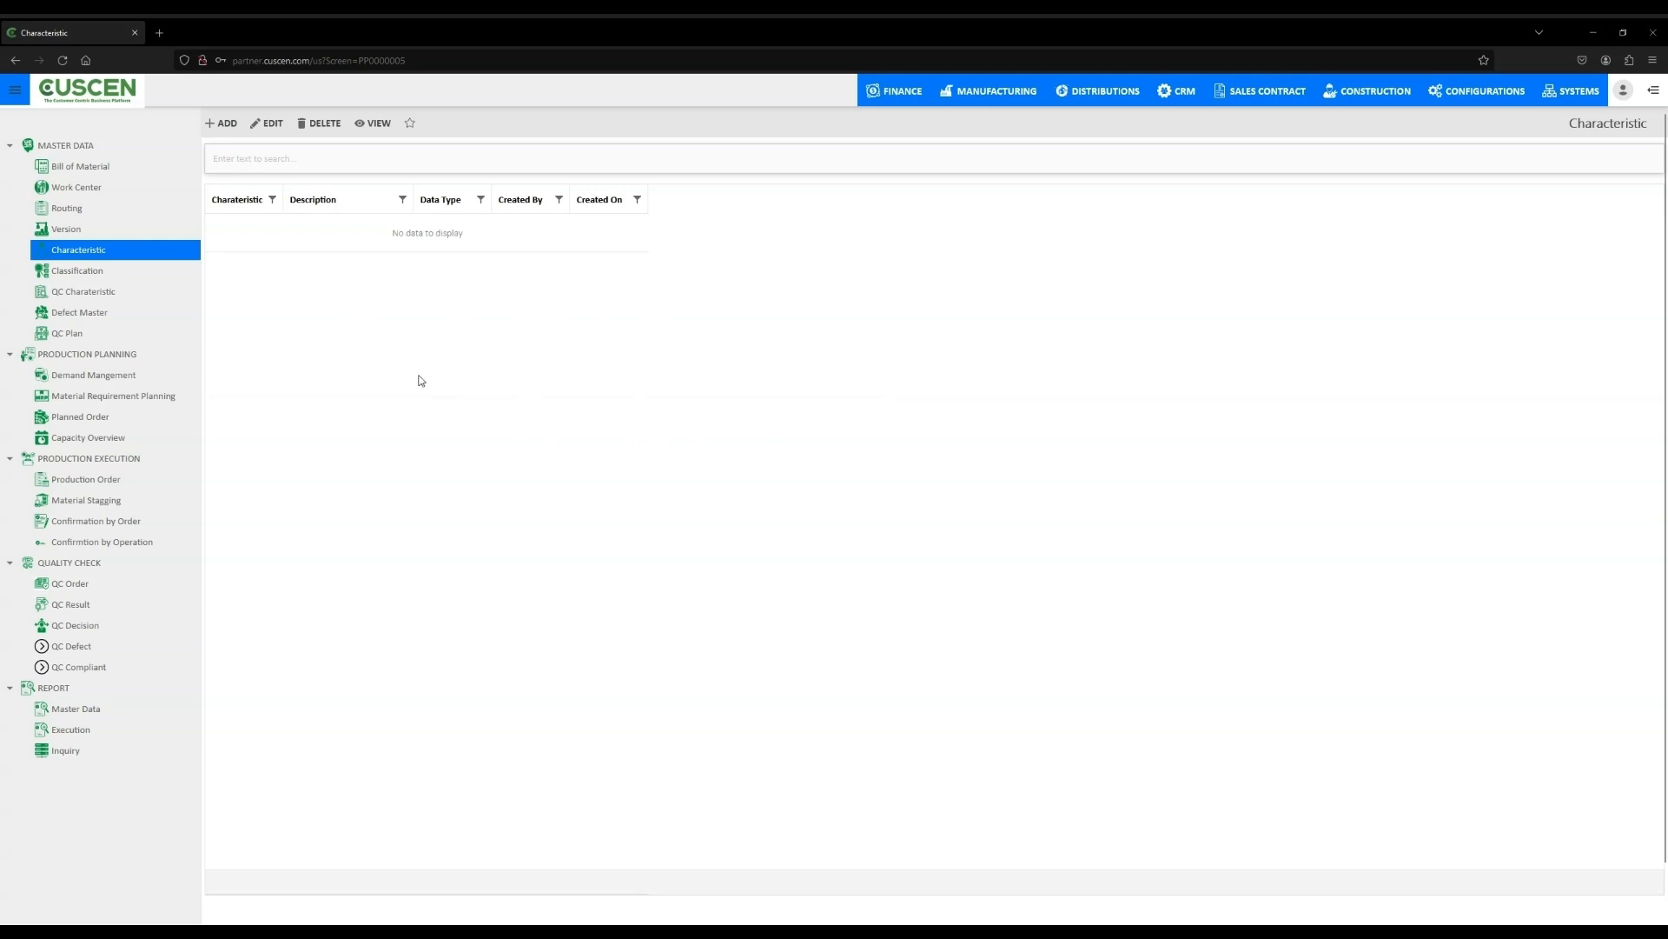
{"action": "left_click", "coordinate": [219, 124]}
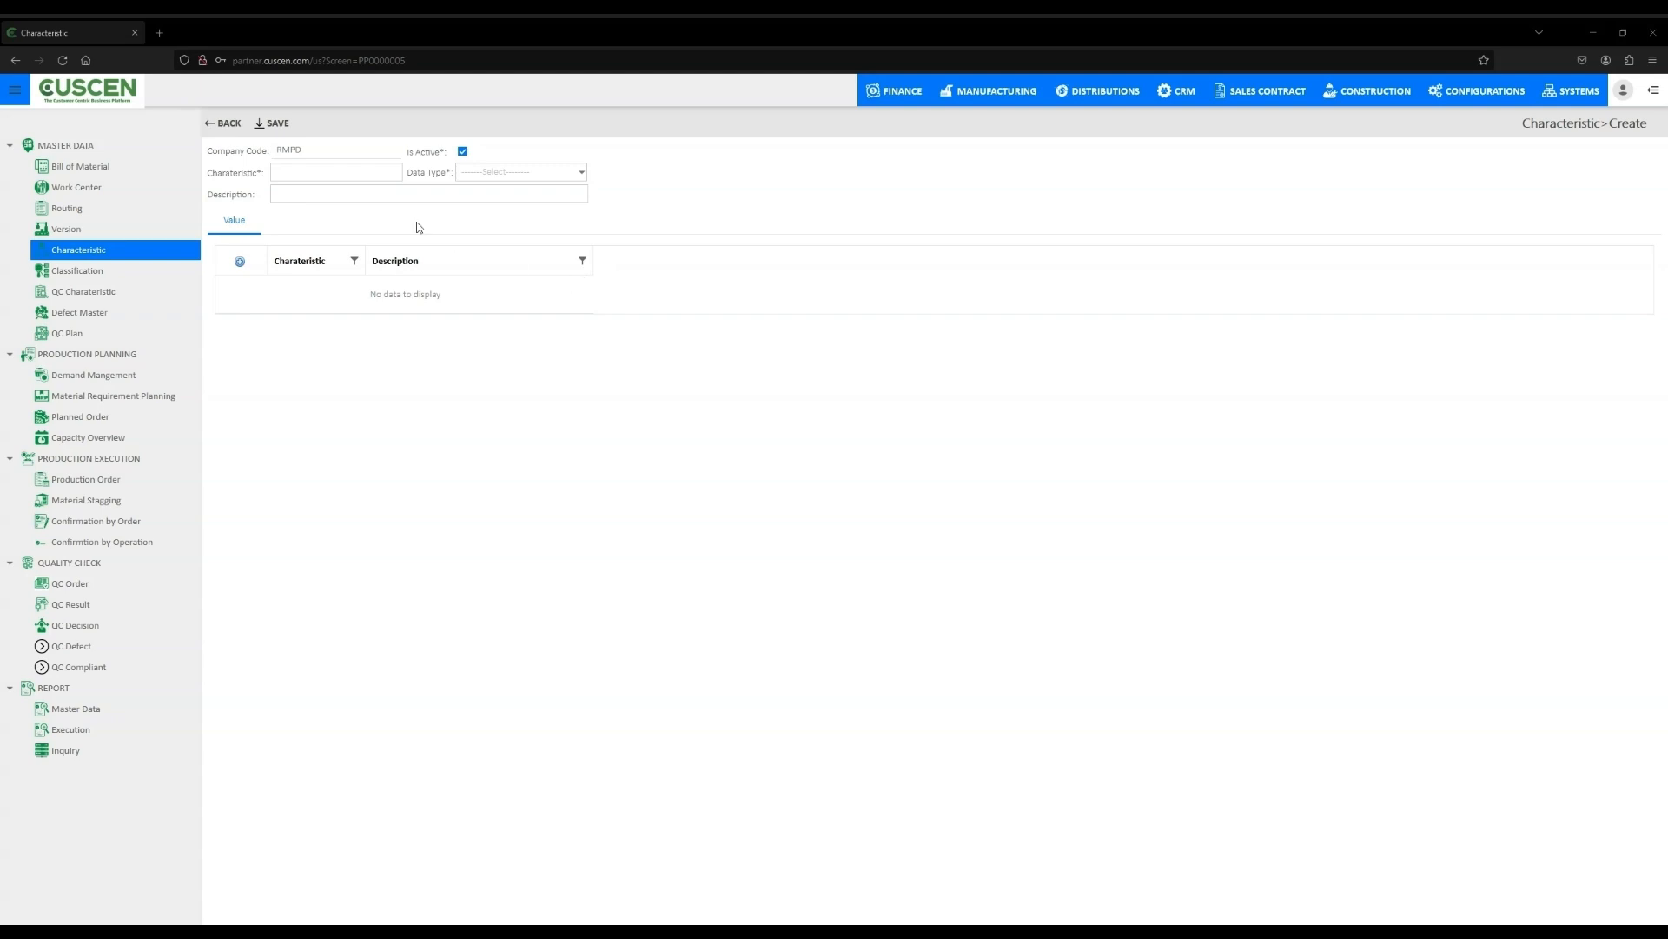
- Enter characteristic code 12324 with description 1224
{"action": "left_click", "coordinate": [296, 173]}
{"action": "type", "text": "12324"}
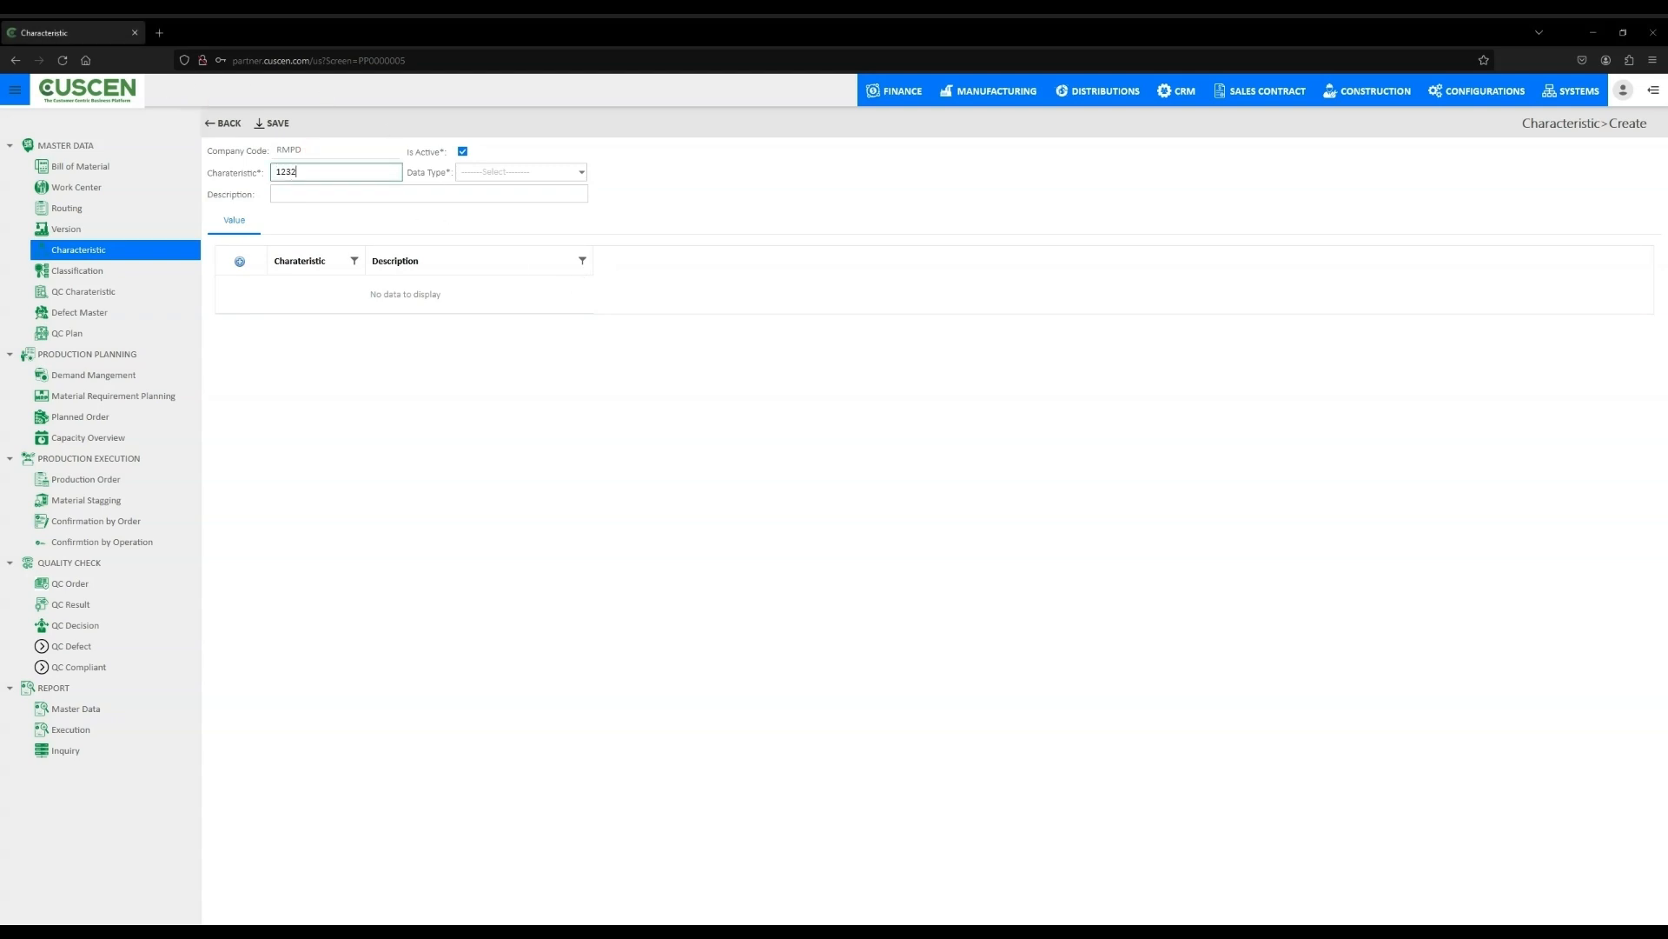
{"action": "left_click", "coordinate": [337, 193]}
{"action": "type", "text": "1224"}
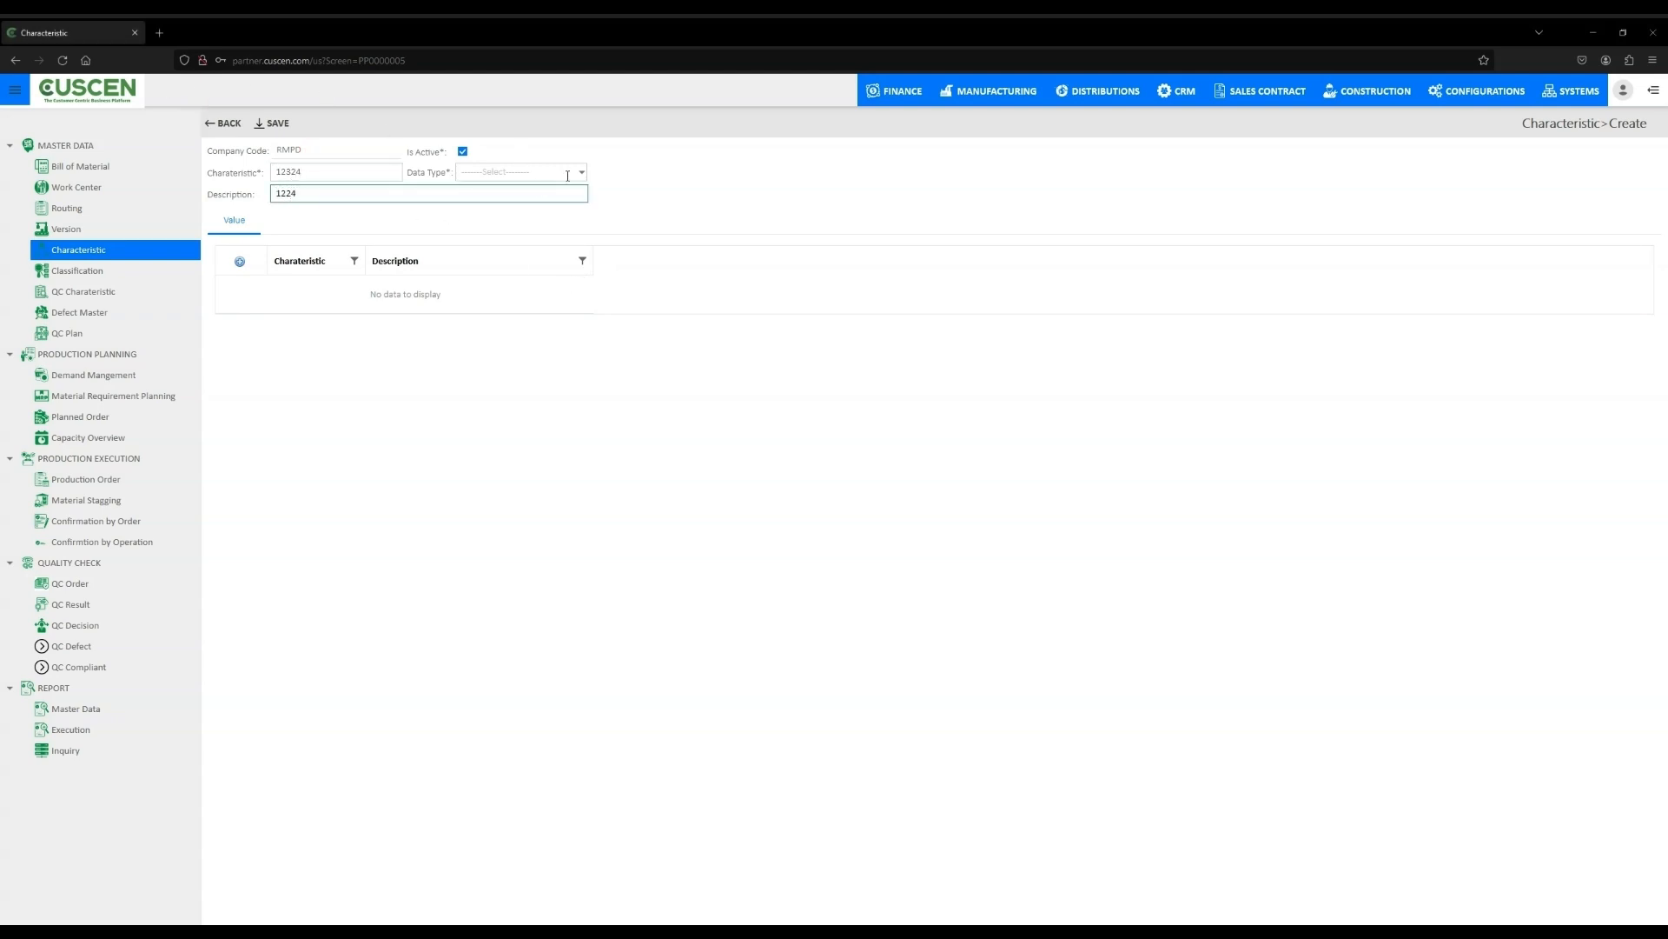
- Set the characteristic's data type to Number and save it
{"action": "left_click", "coordinate": [463, 153]}
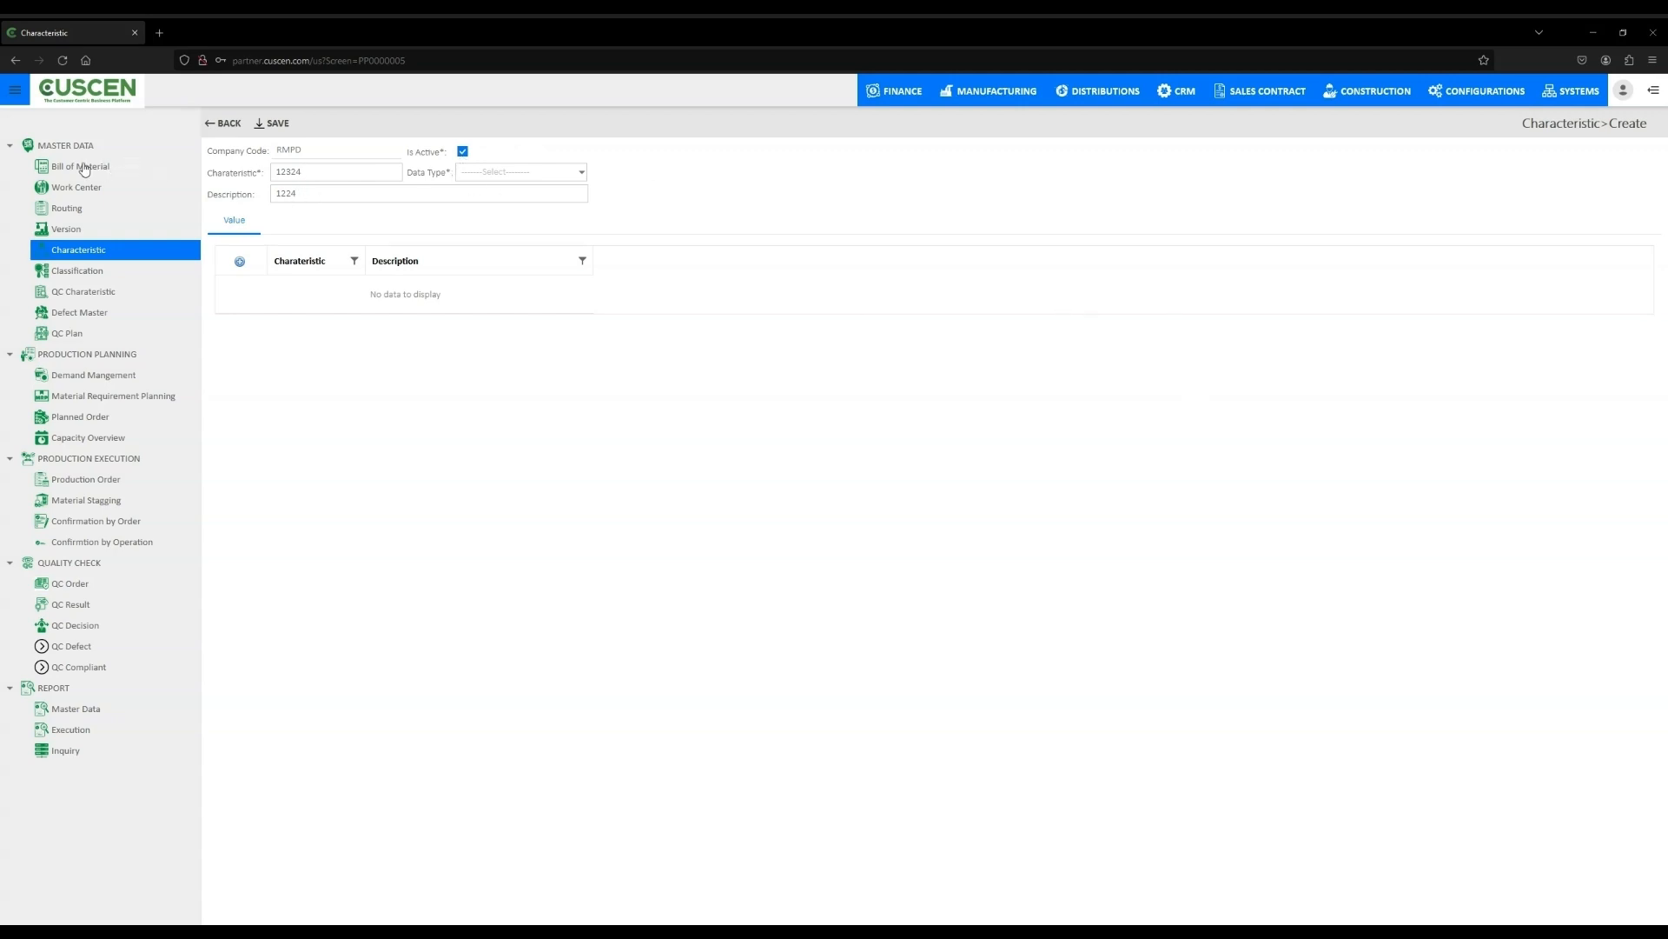
{"action": "left_click", "coordinate": [581, 172]}
{"action": "left_click", "coordinate": [521, 205]}
{"action": "left_click", "coordinate": [581, 171]}
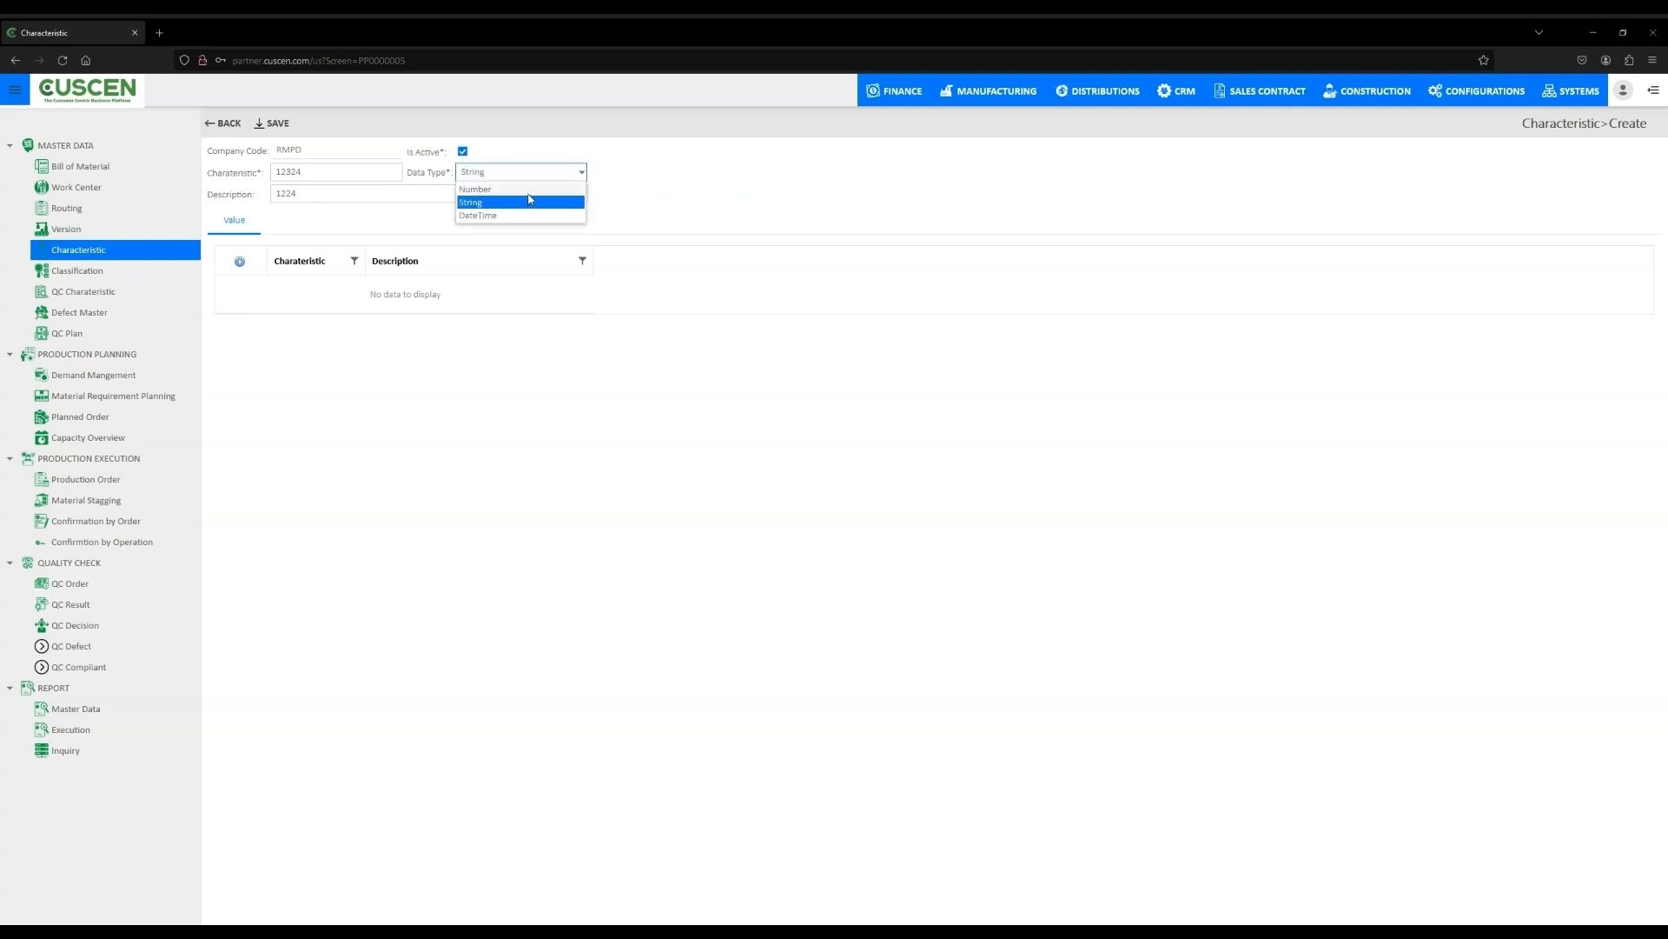
{"action": "left_click", "coordinate": [487, 214]}
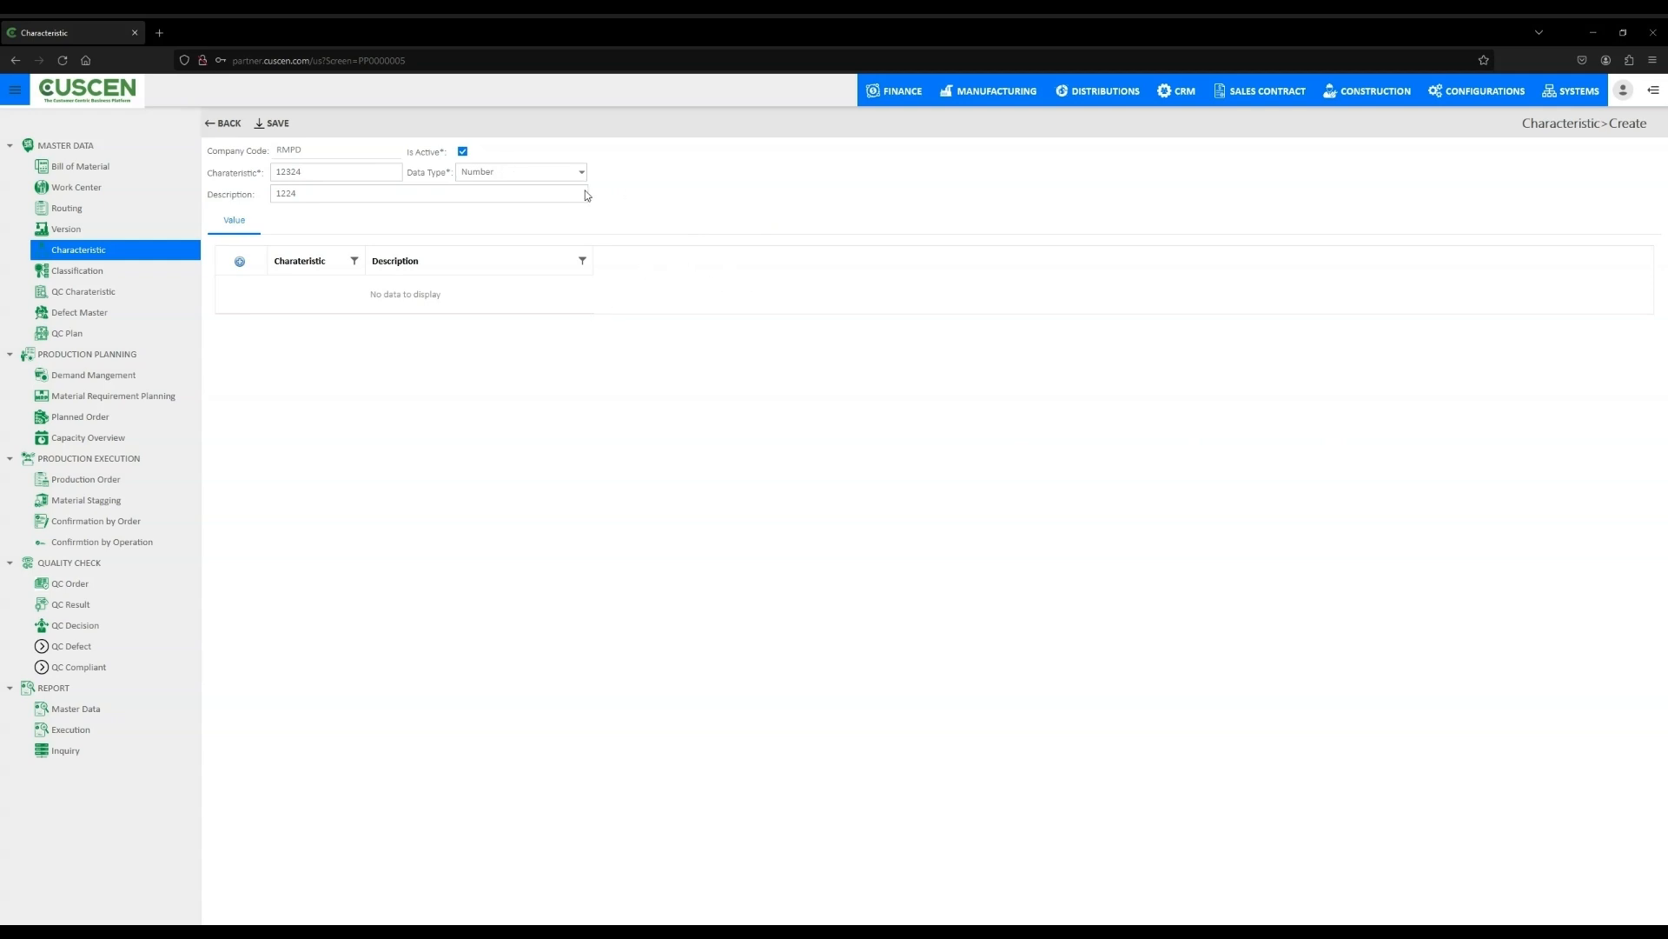
{"action": "left_click", "coordinate": [283, 132]}
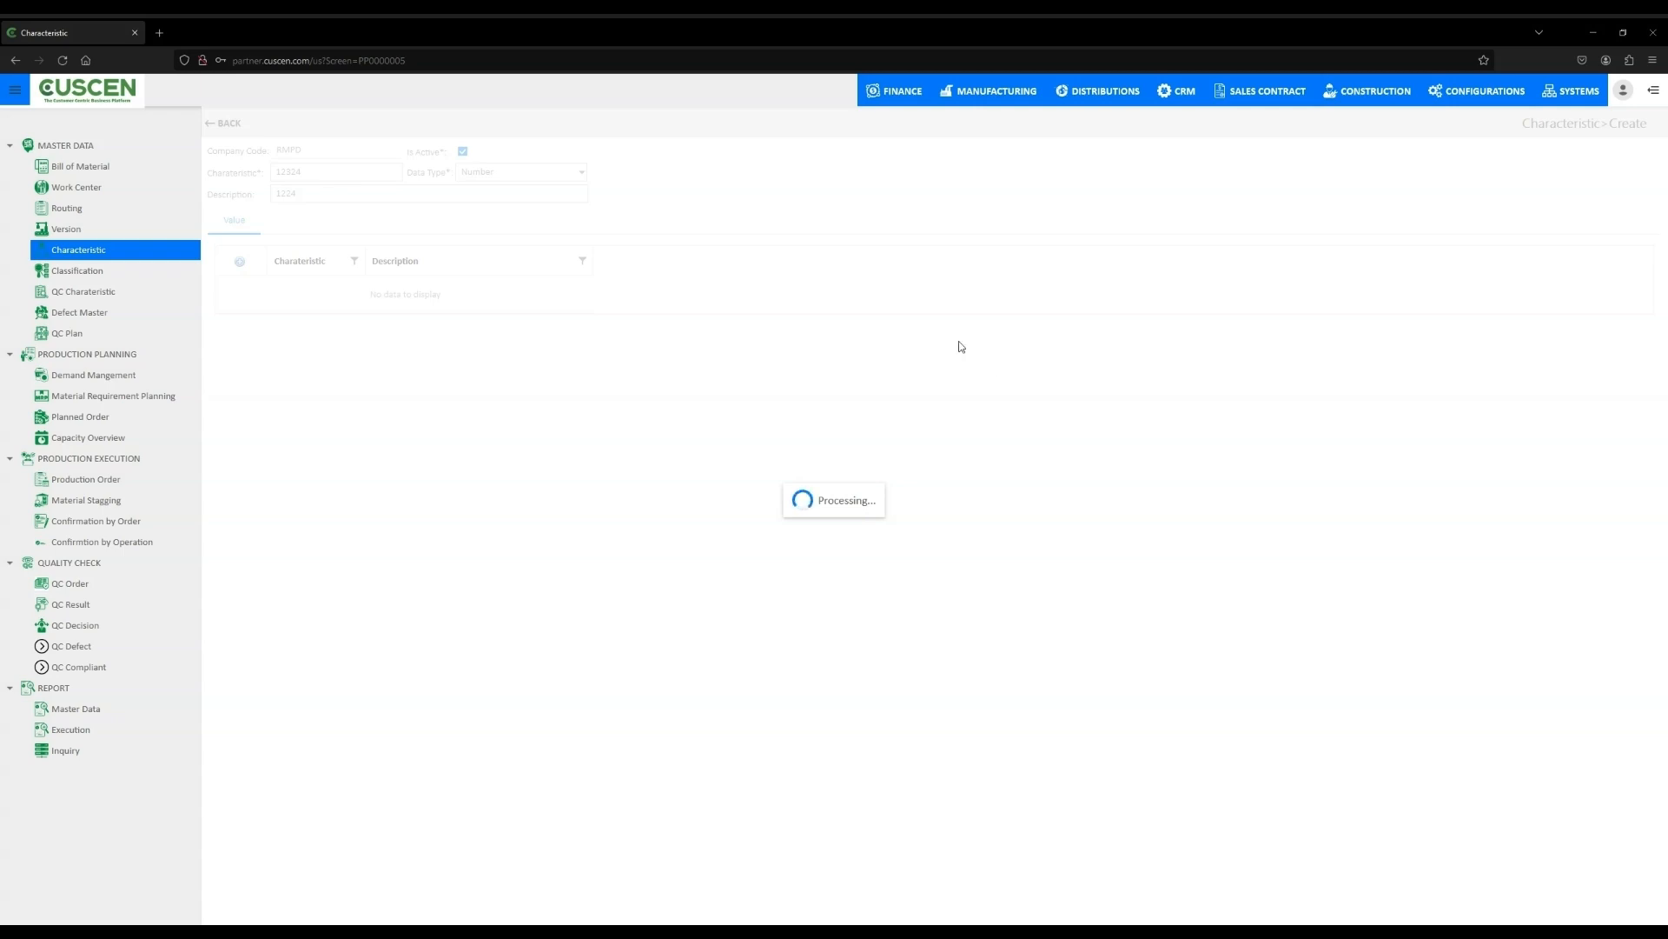
- Start a new classification with class 1234 and description 1234
{"action": "left_click", "coordinate": [106, 274]}
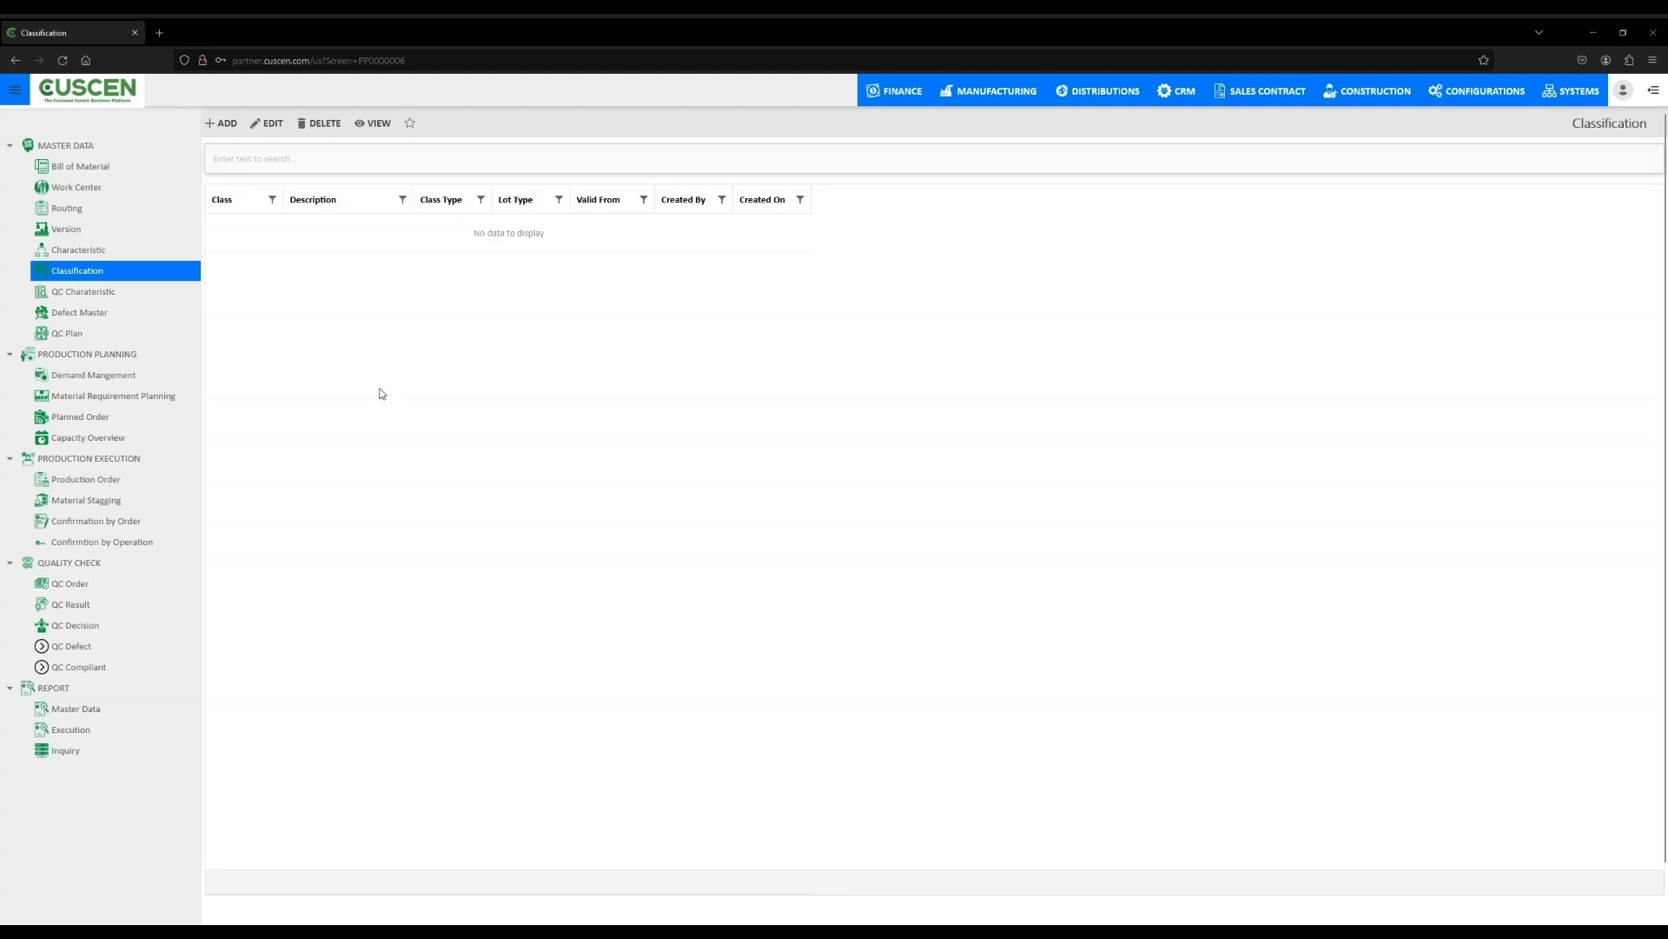
{"action": "left_click", "coordinate": [218, 131]}
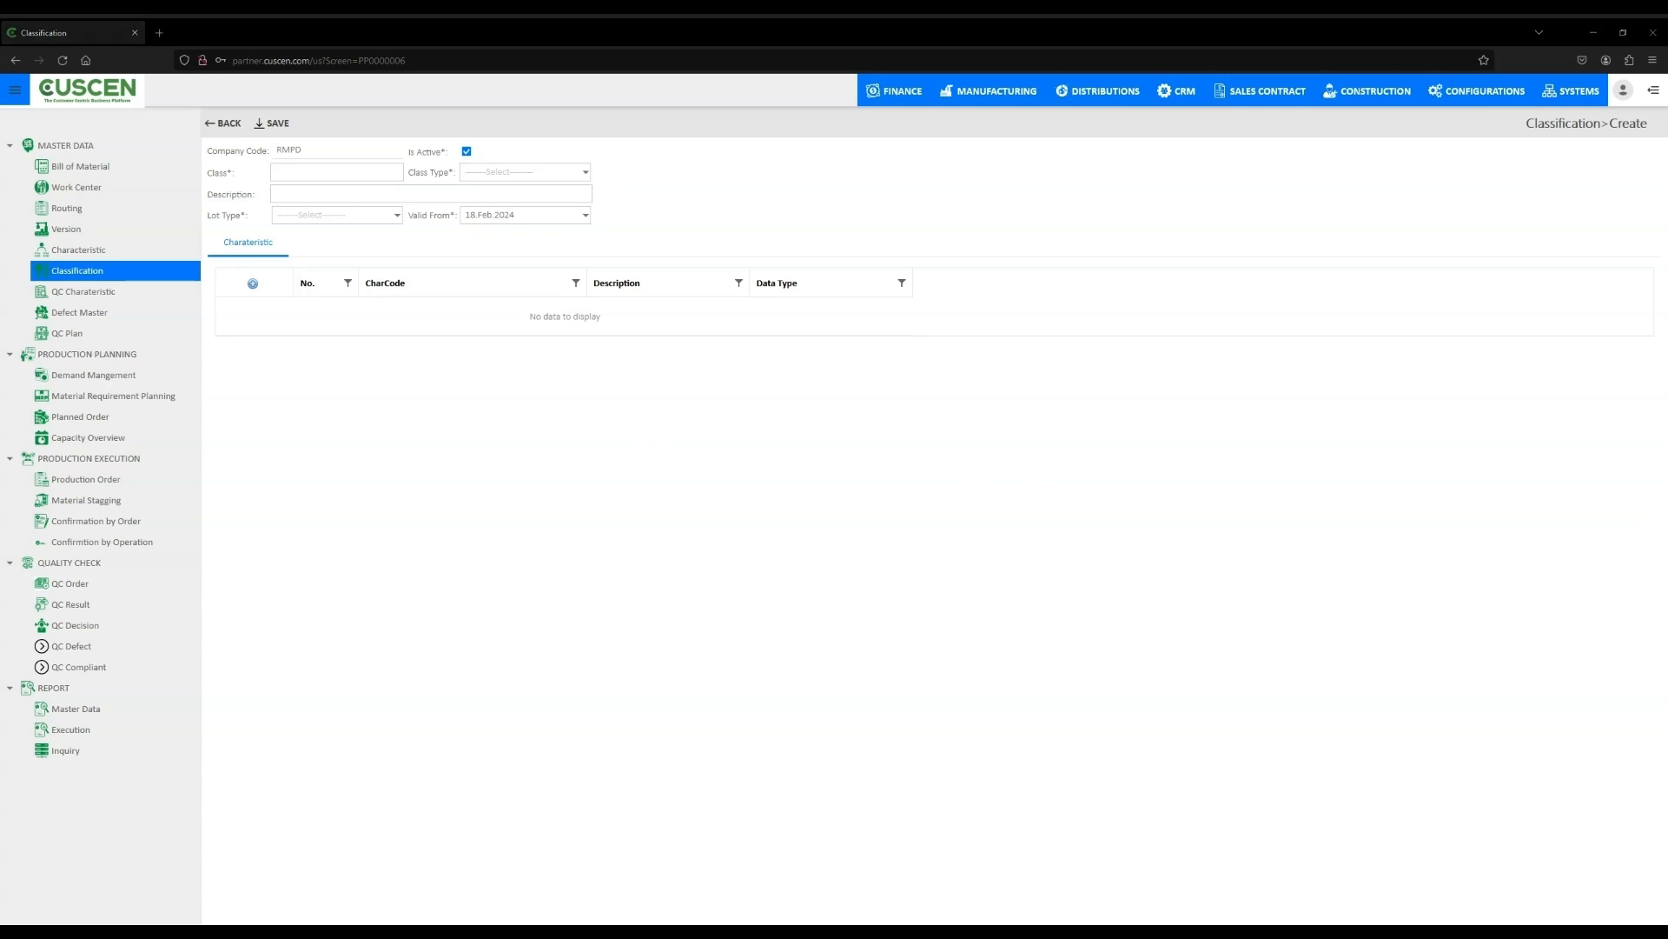
{"action": "left_click", "coordinate": [352, 171]}
{"action": "type", "text": "1234"}
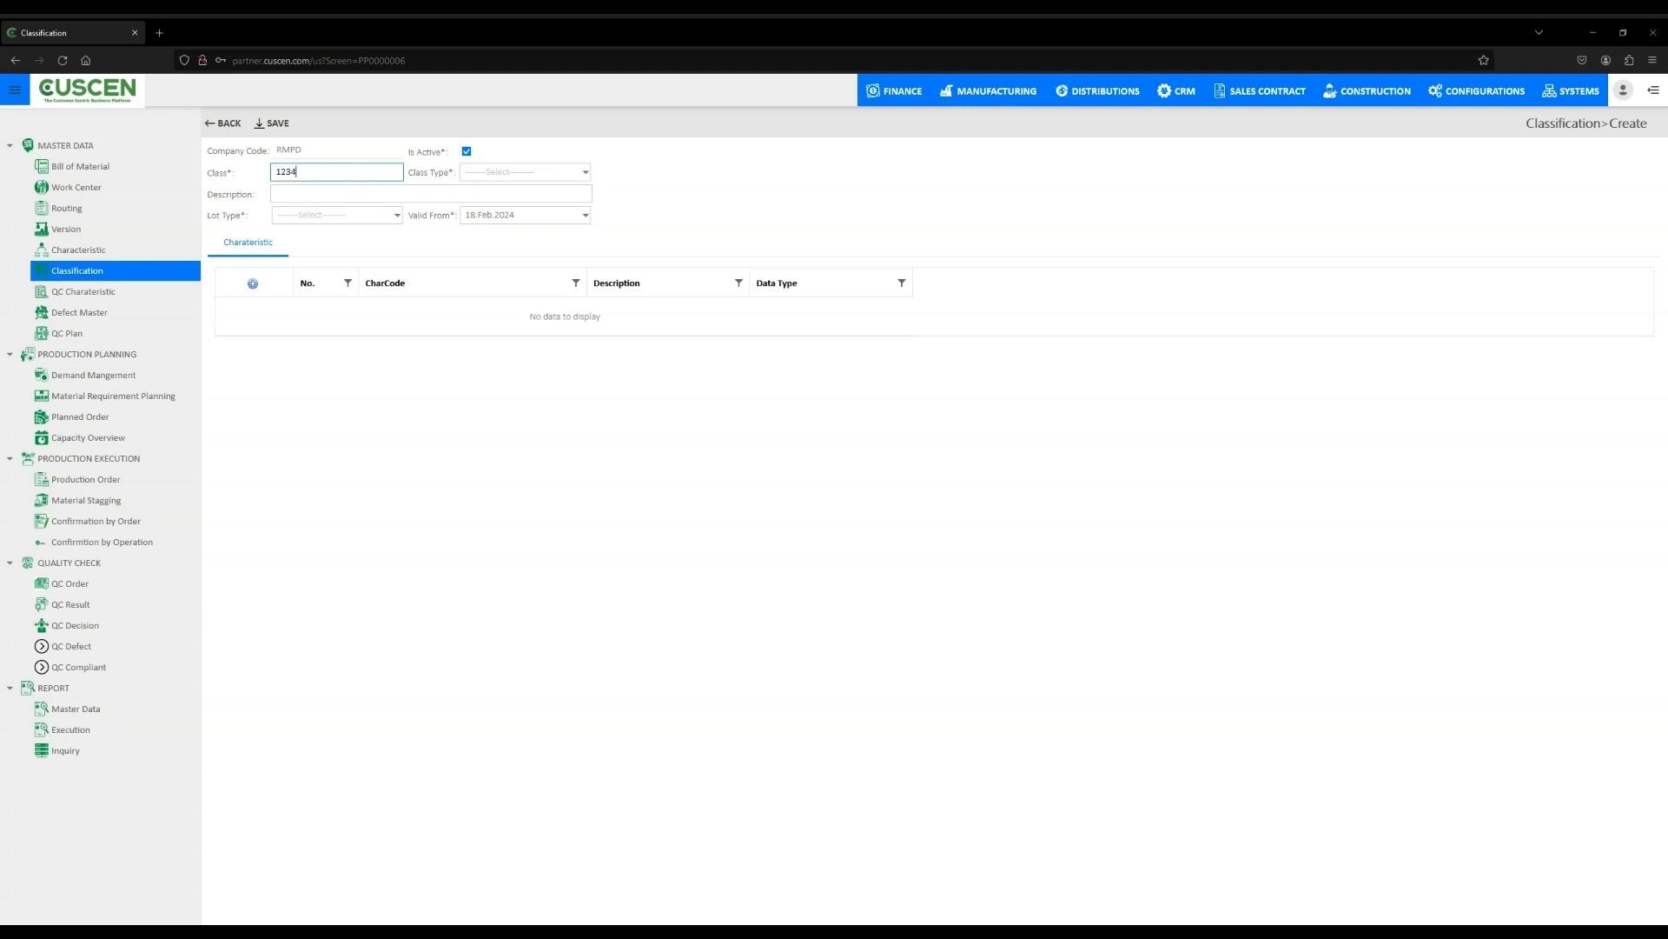
{"action": "left_click", "coordinate": [379, 198]}
{"action": "type", "text": "1234"}
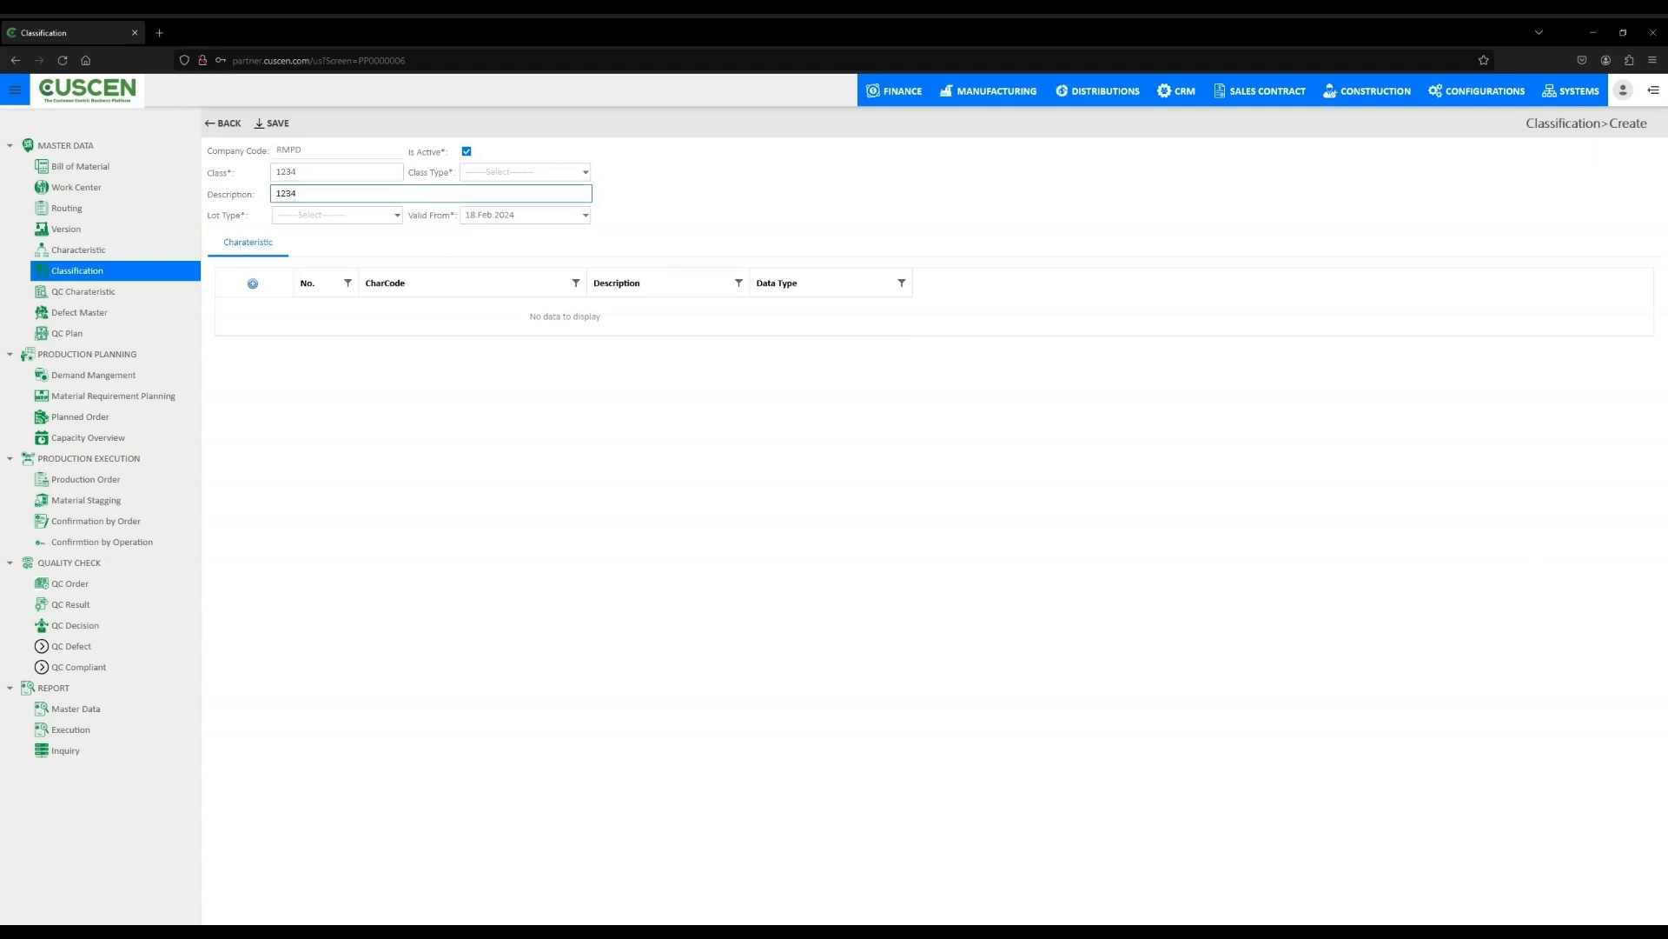
- Set the classification's lot type to EXP
{"action": "left_click", "coordinate": [397, 215]}
{"action": "left_click", "coordinate": [359, 257]}
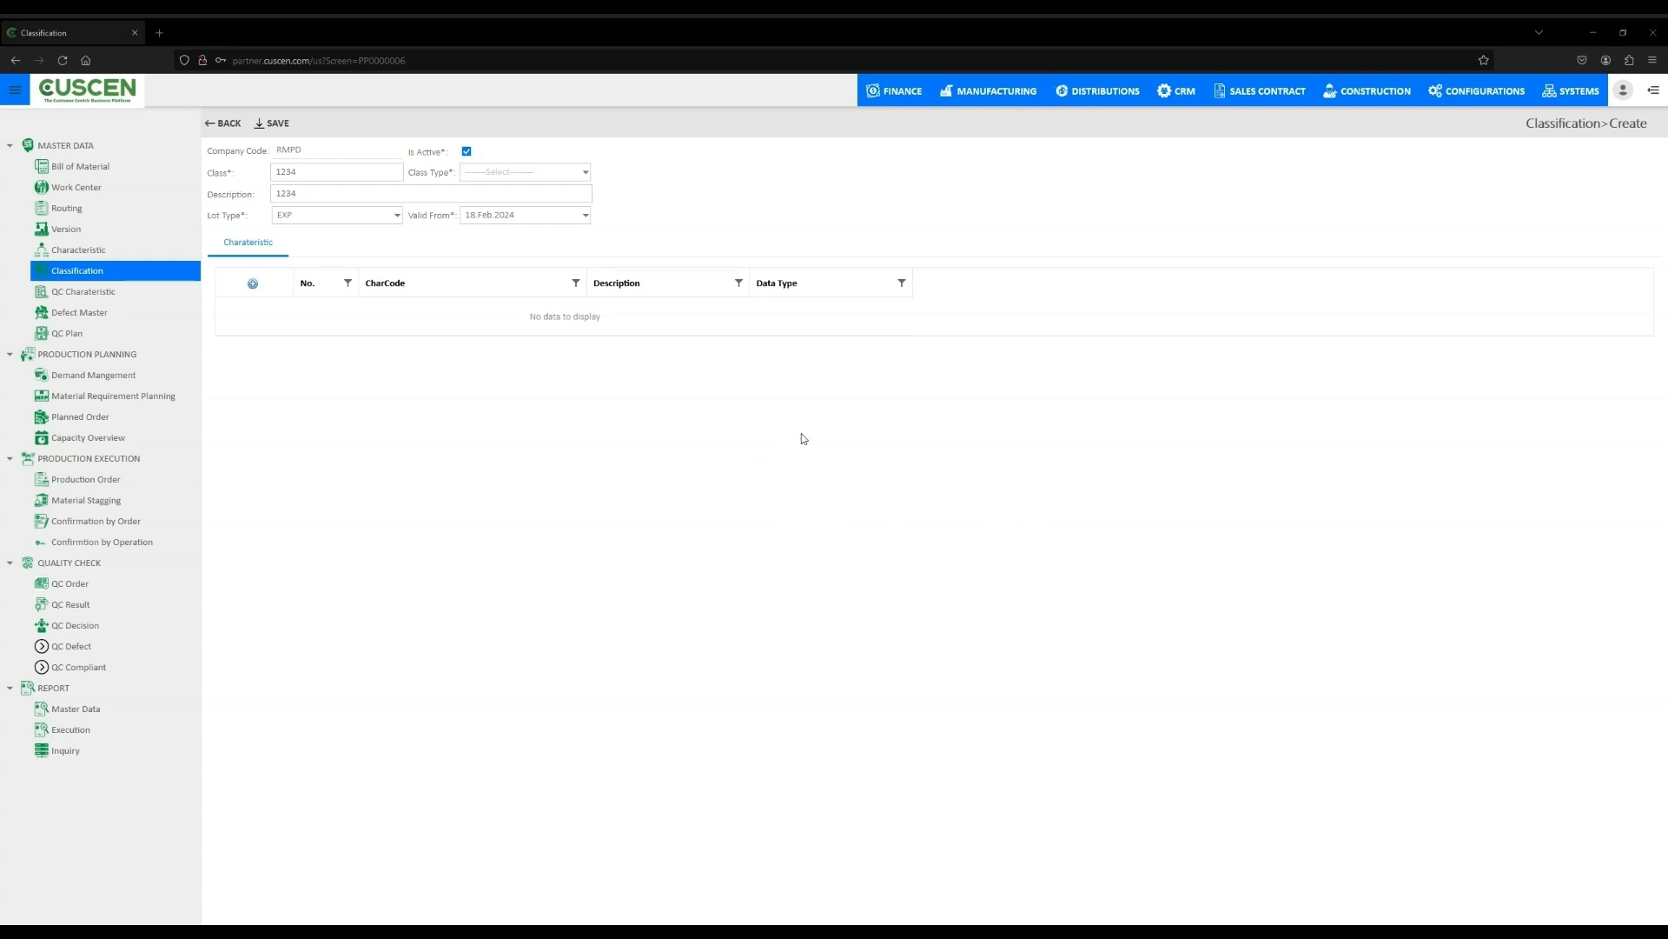
{"action": "left_click", "coordinate": [467, 152]}
{"action": "left_click", "coordinate": [467, 152]}
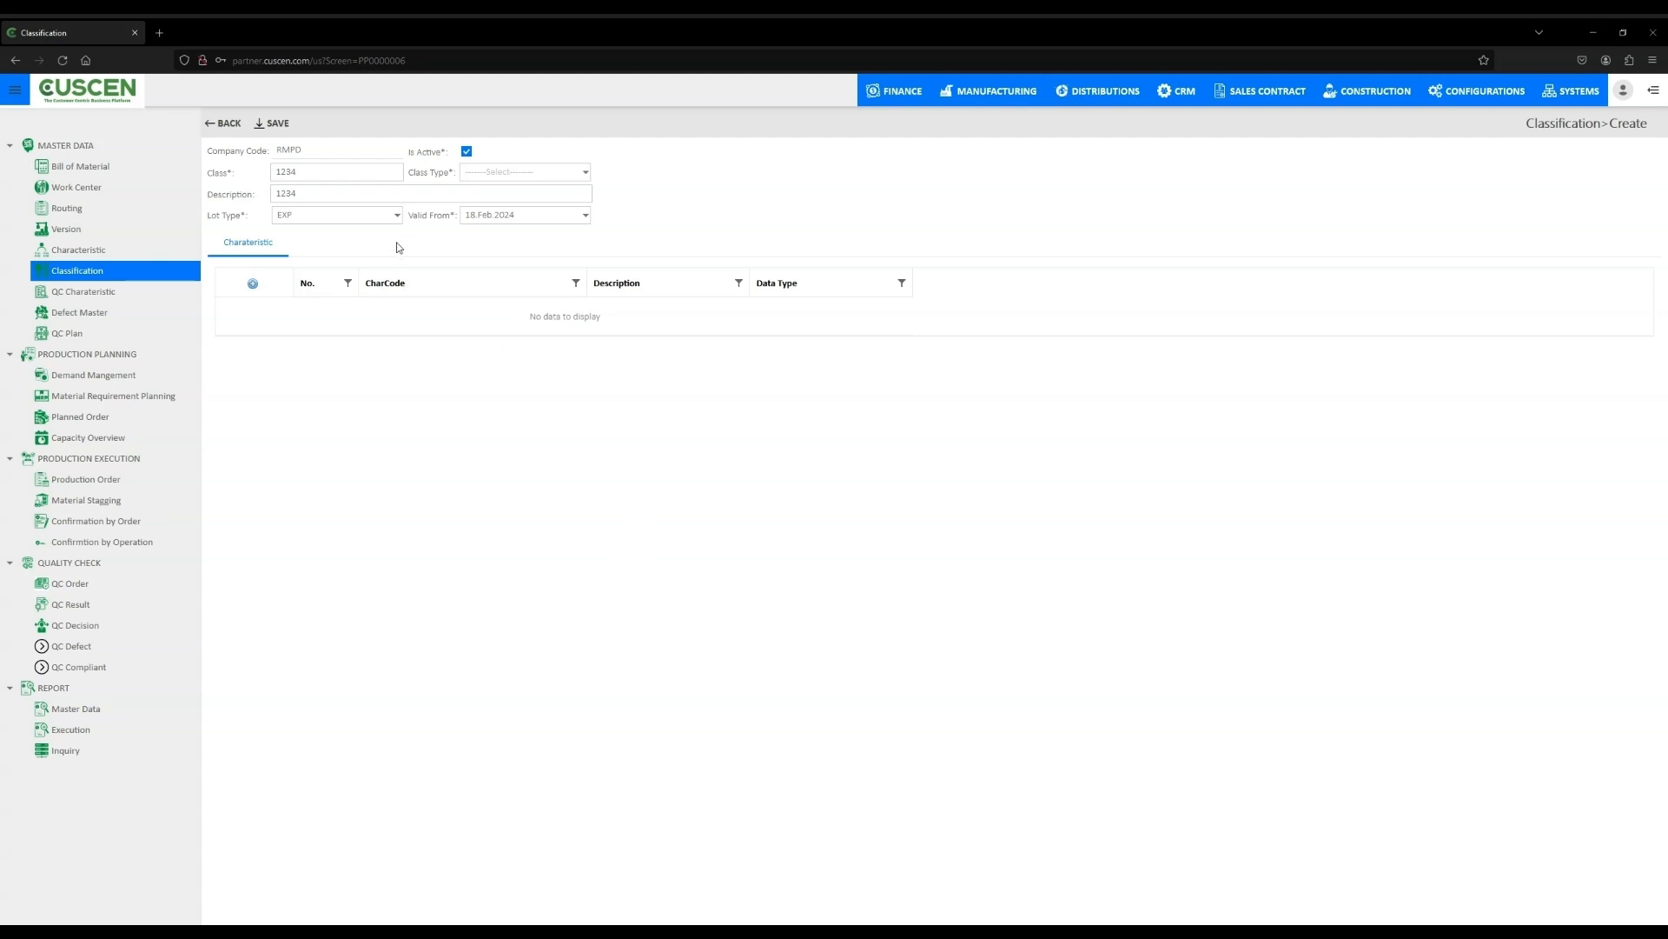
- Set the Valid From date to 17 Feb 2024 and save the classification
{"action": "left_click", "coordinate": [585, 218]}
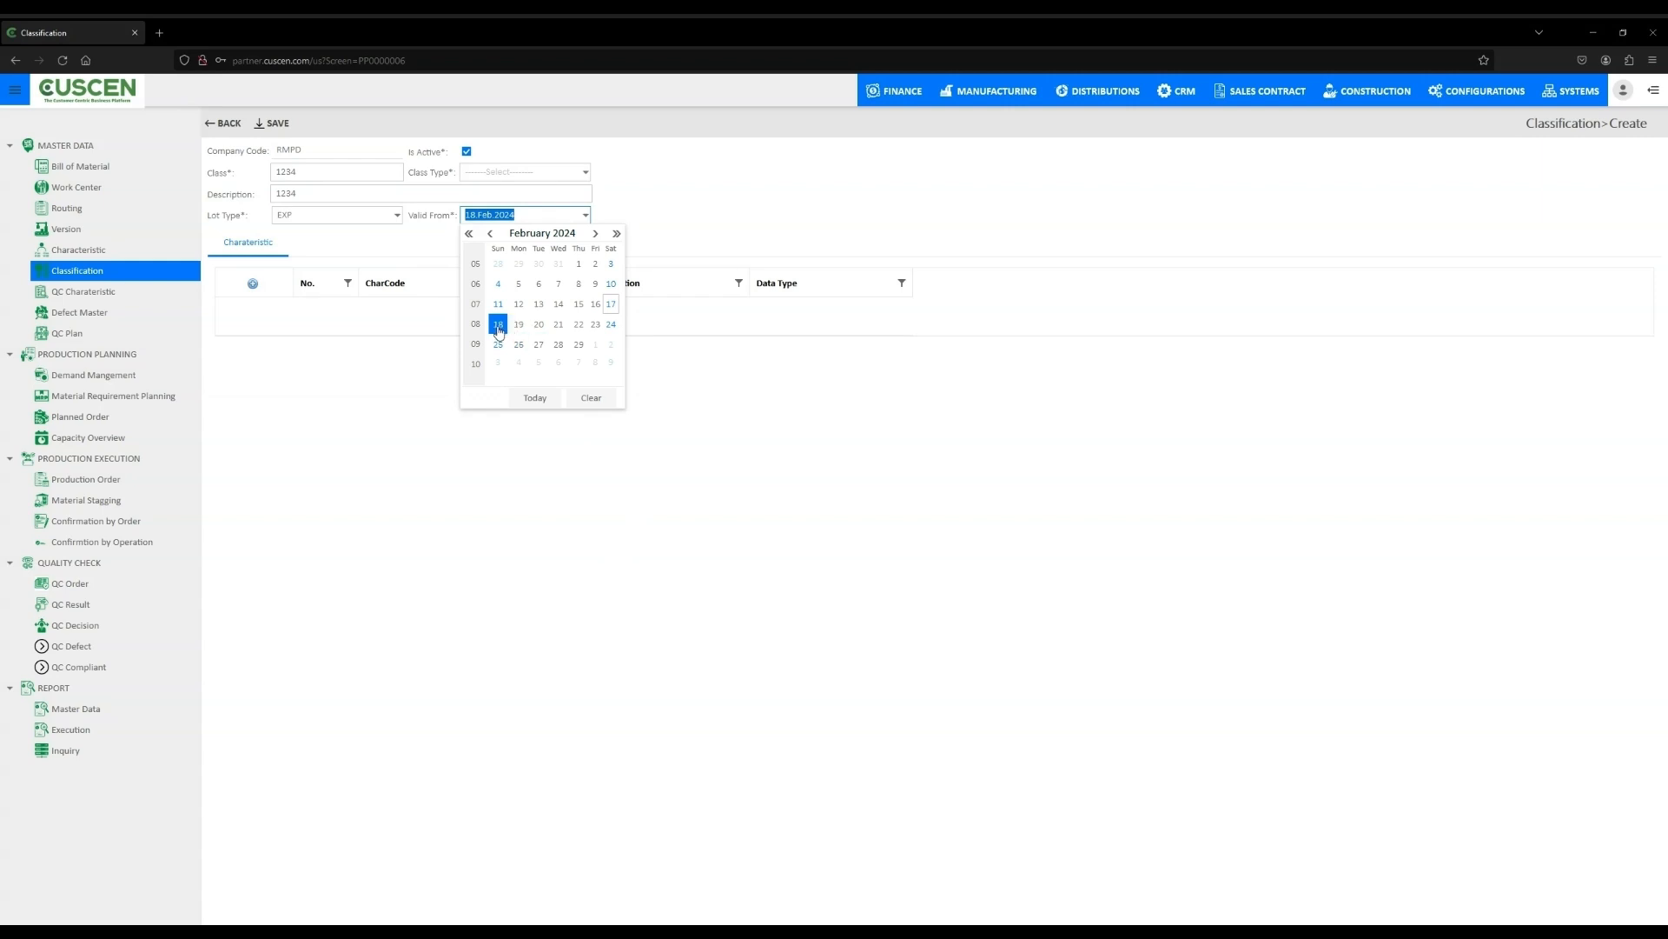
{"action": "left_click", "coordinate": [595, 304]}
{"action": "left_click", "coordinate": [585, 217]}
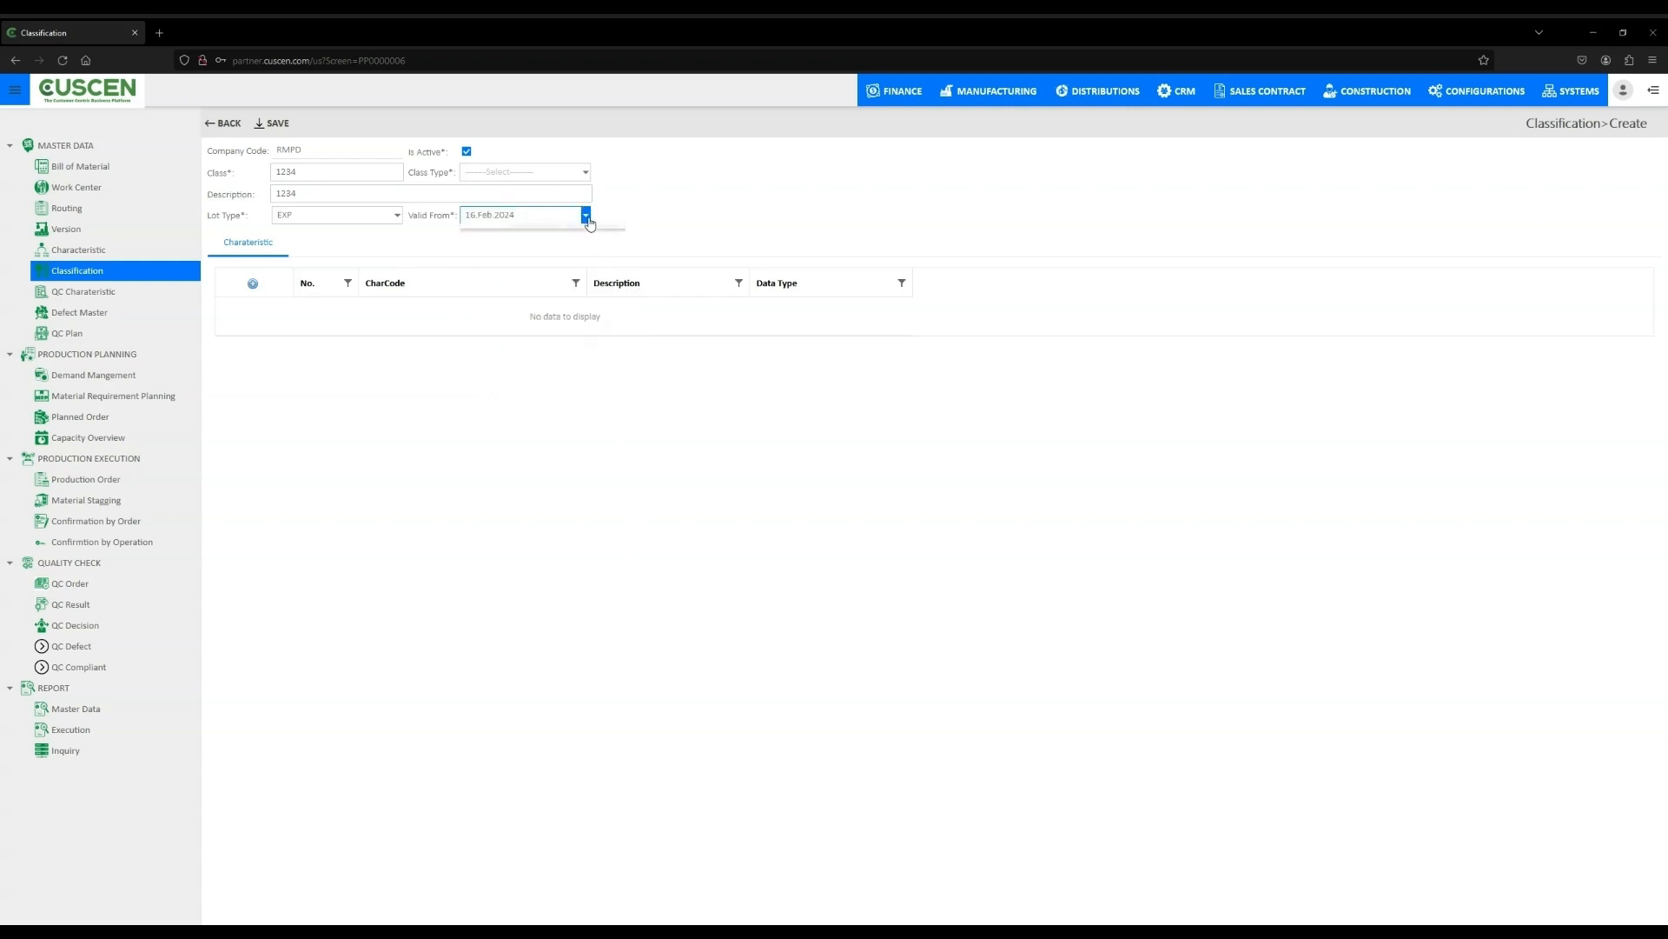
{"action": "left_click", "coordinate": [614, 305]}
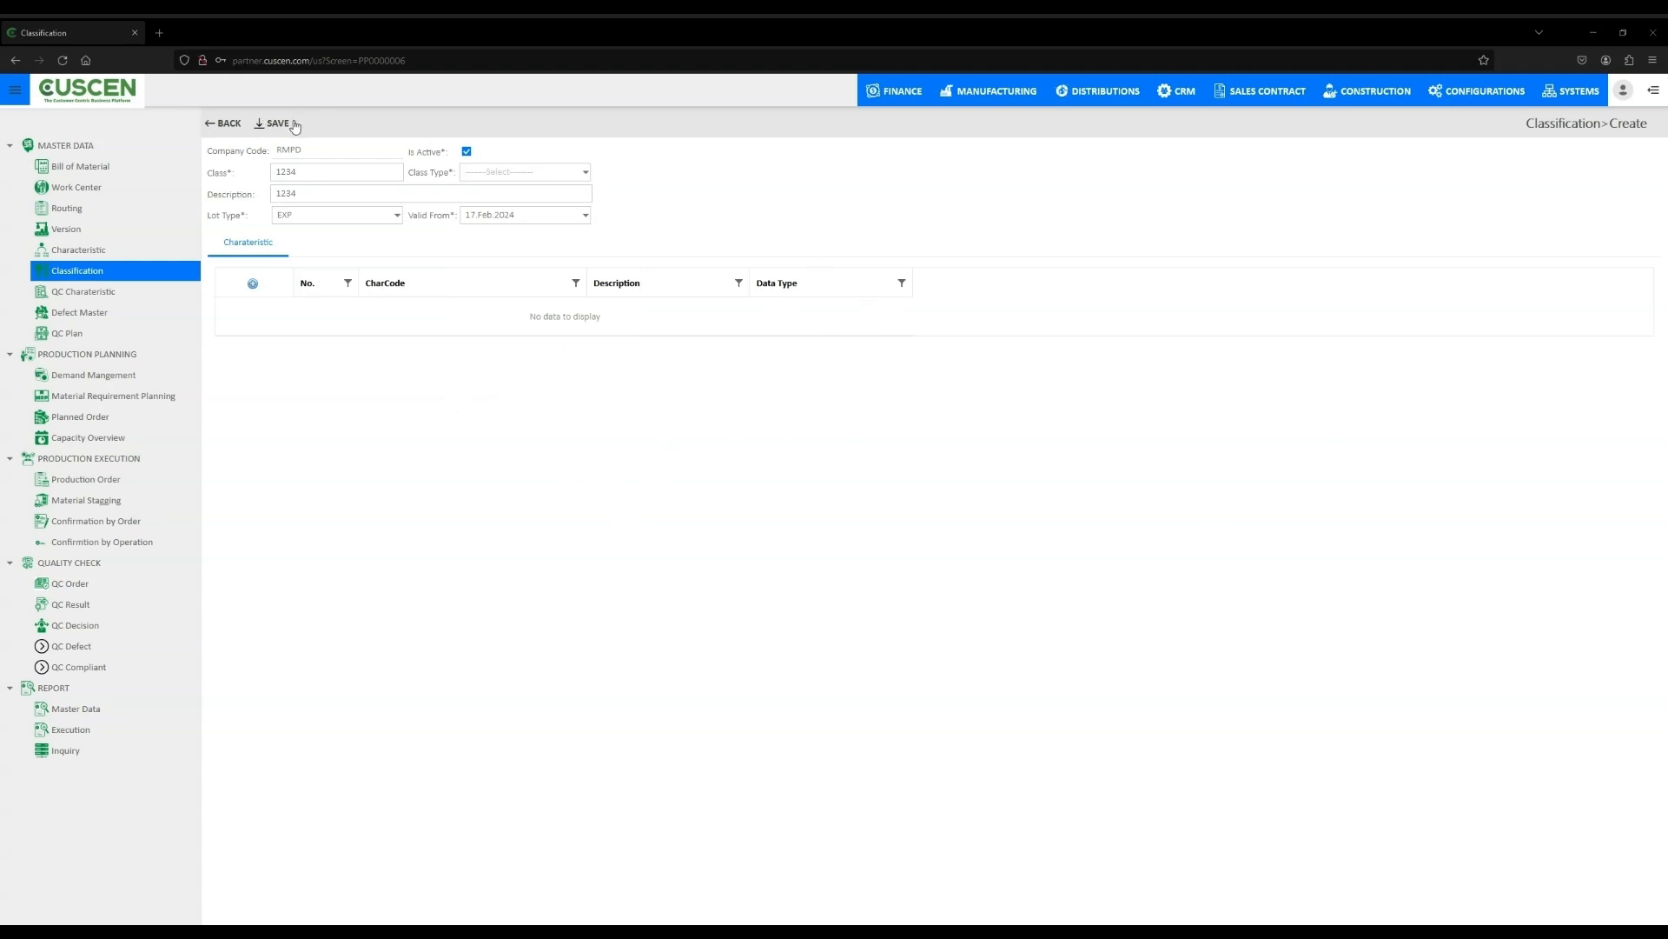
{"action": "left_click", "coordinate": [273, 126]}
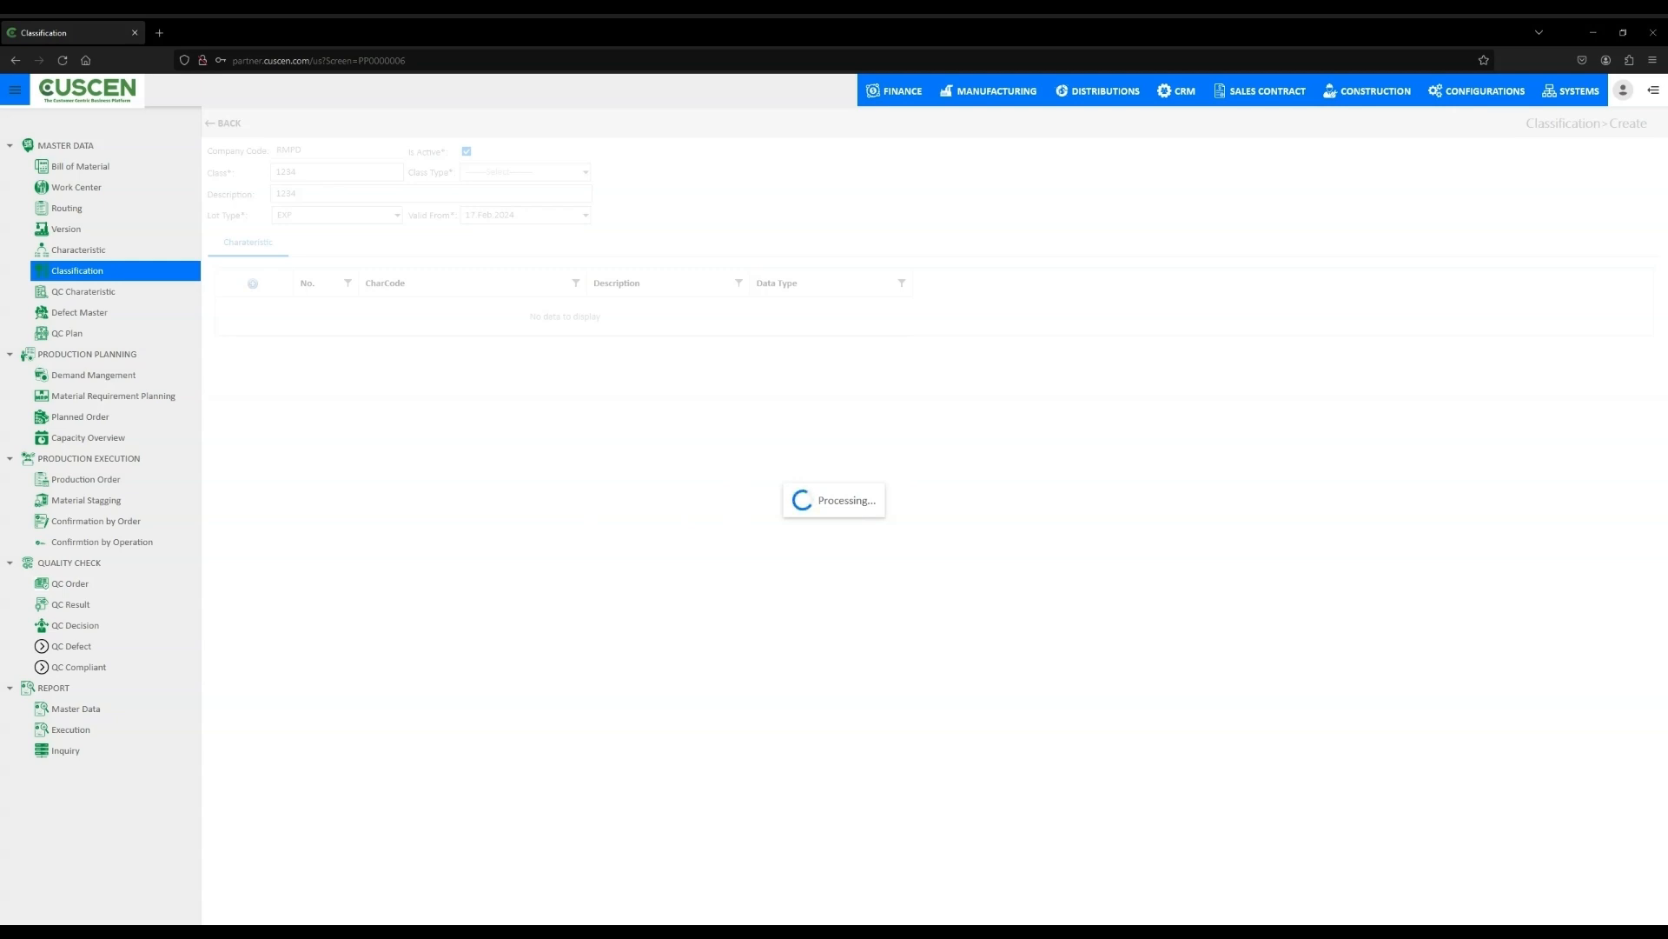
- Start a new QC characteristic and set its branch to PP05 Manufacturing
{"action": "left_click", "coordinate": [89, 293]}
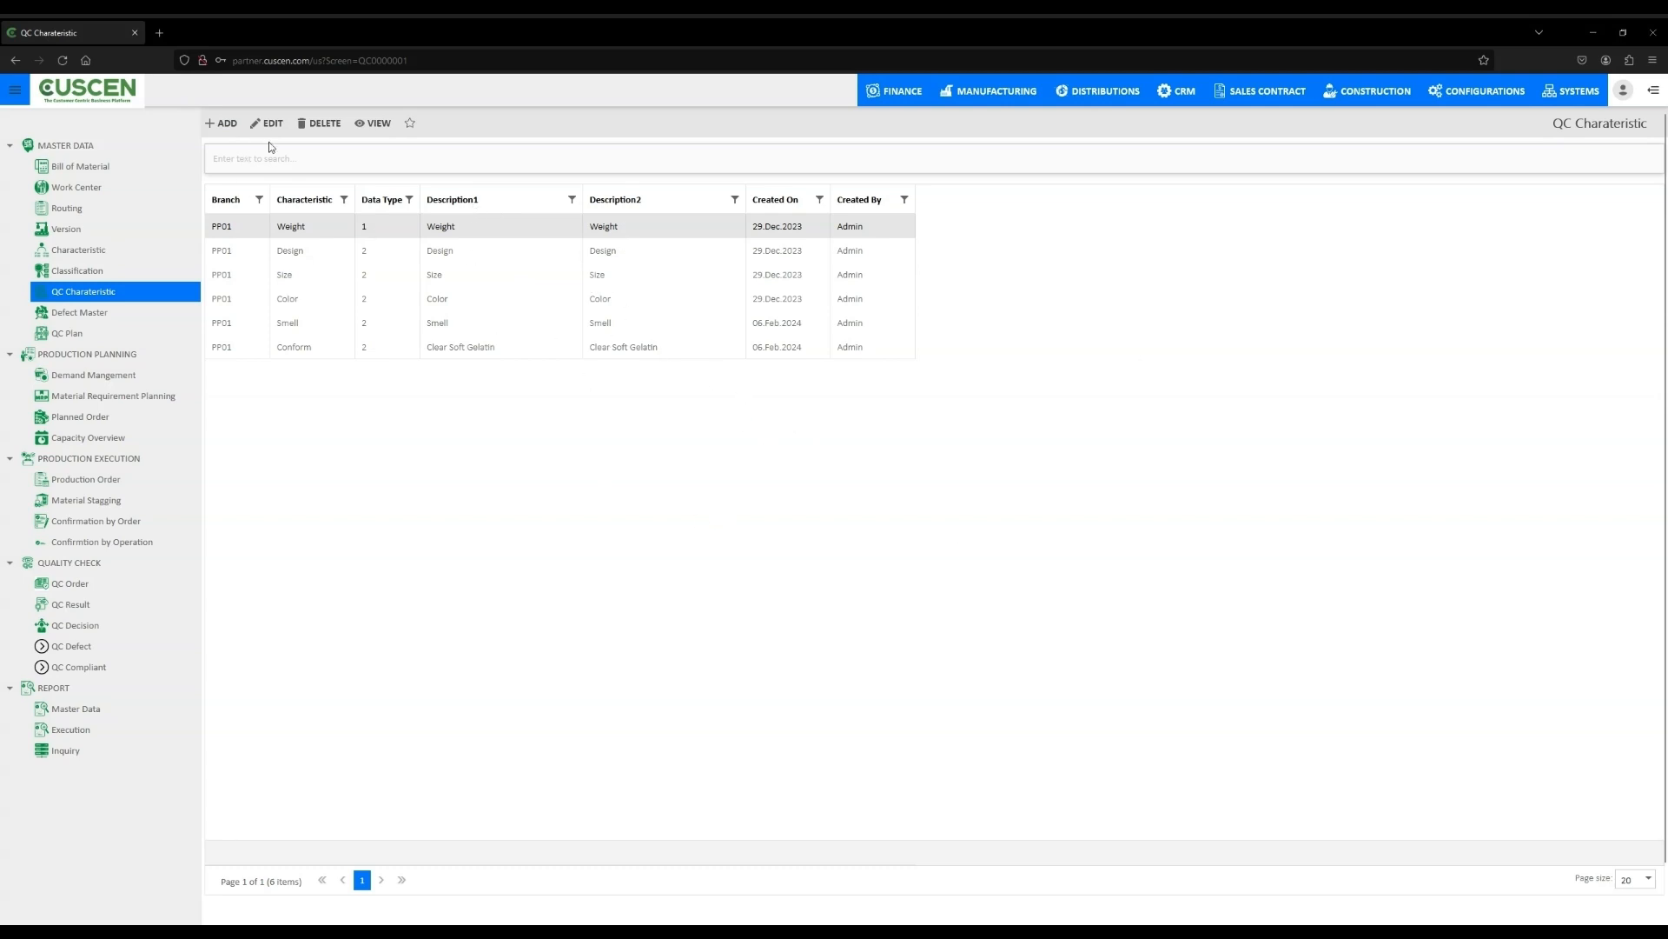
{"action": "left_click", "coordinate": [227, 127]}
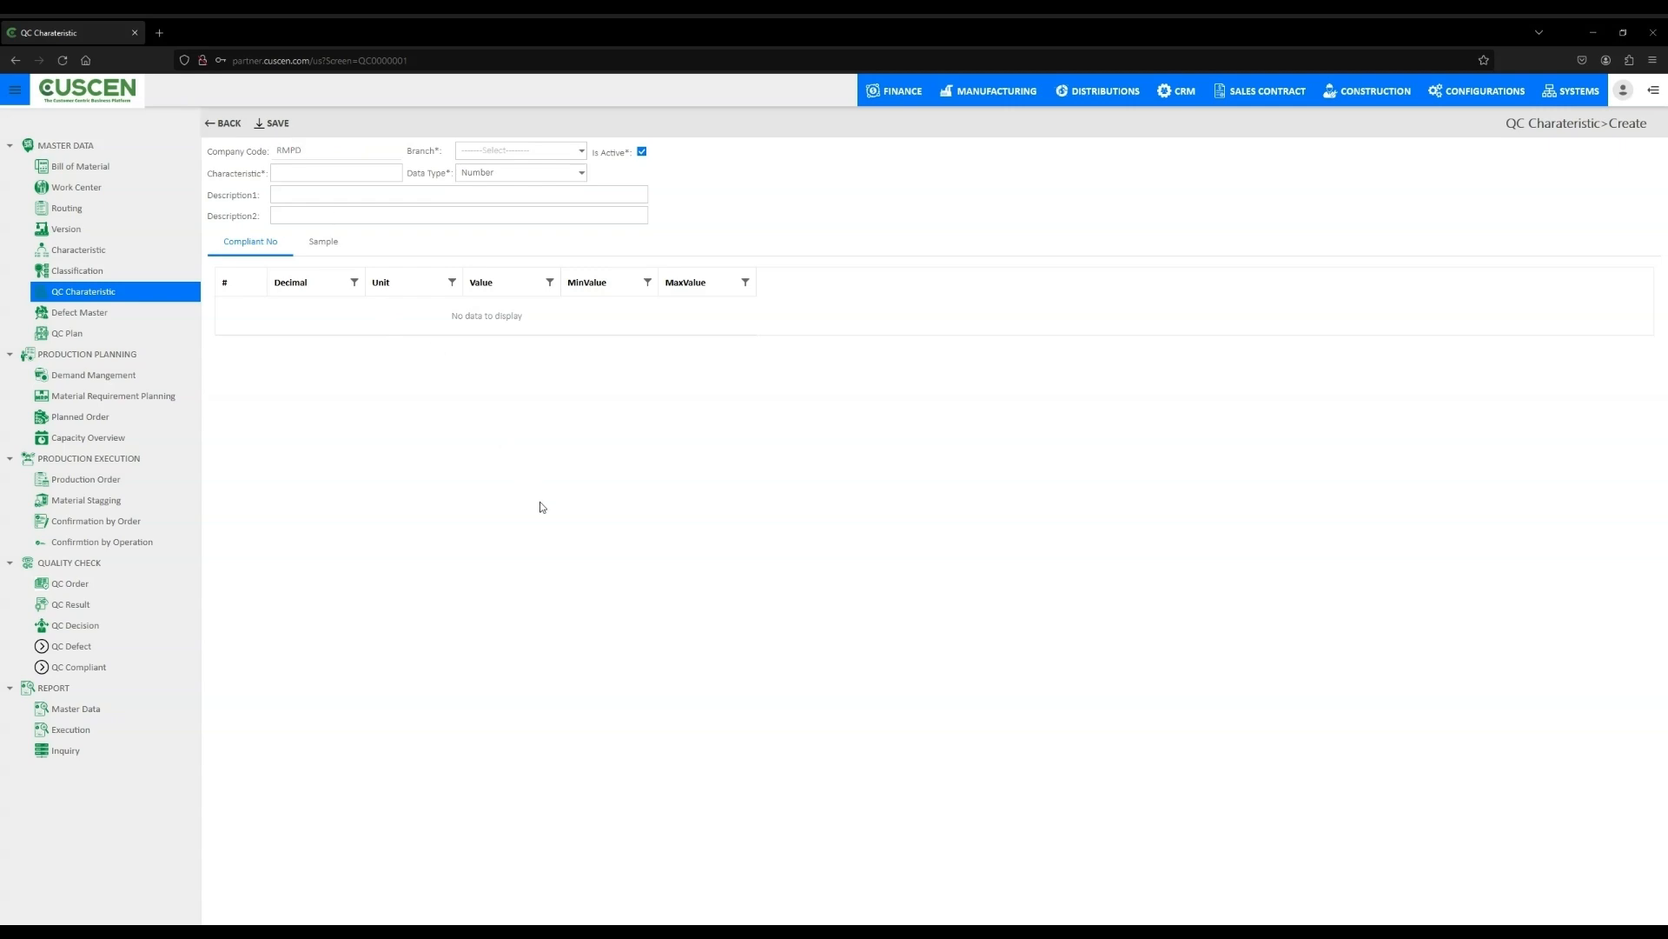
{"action": "left_click", "coordinate": [581, 151]}
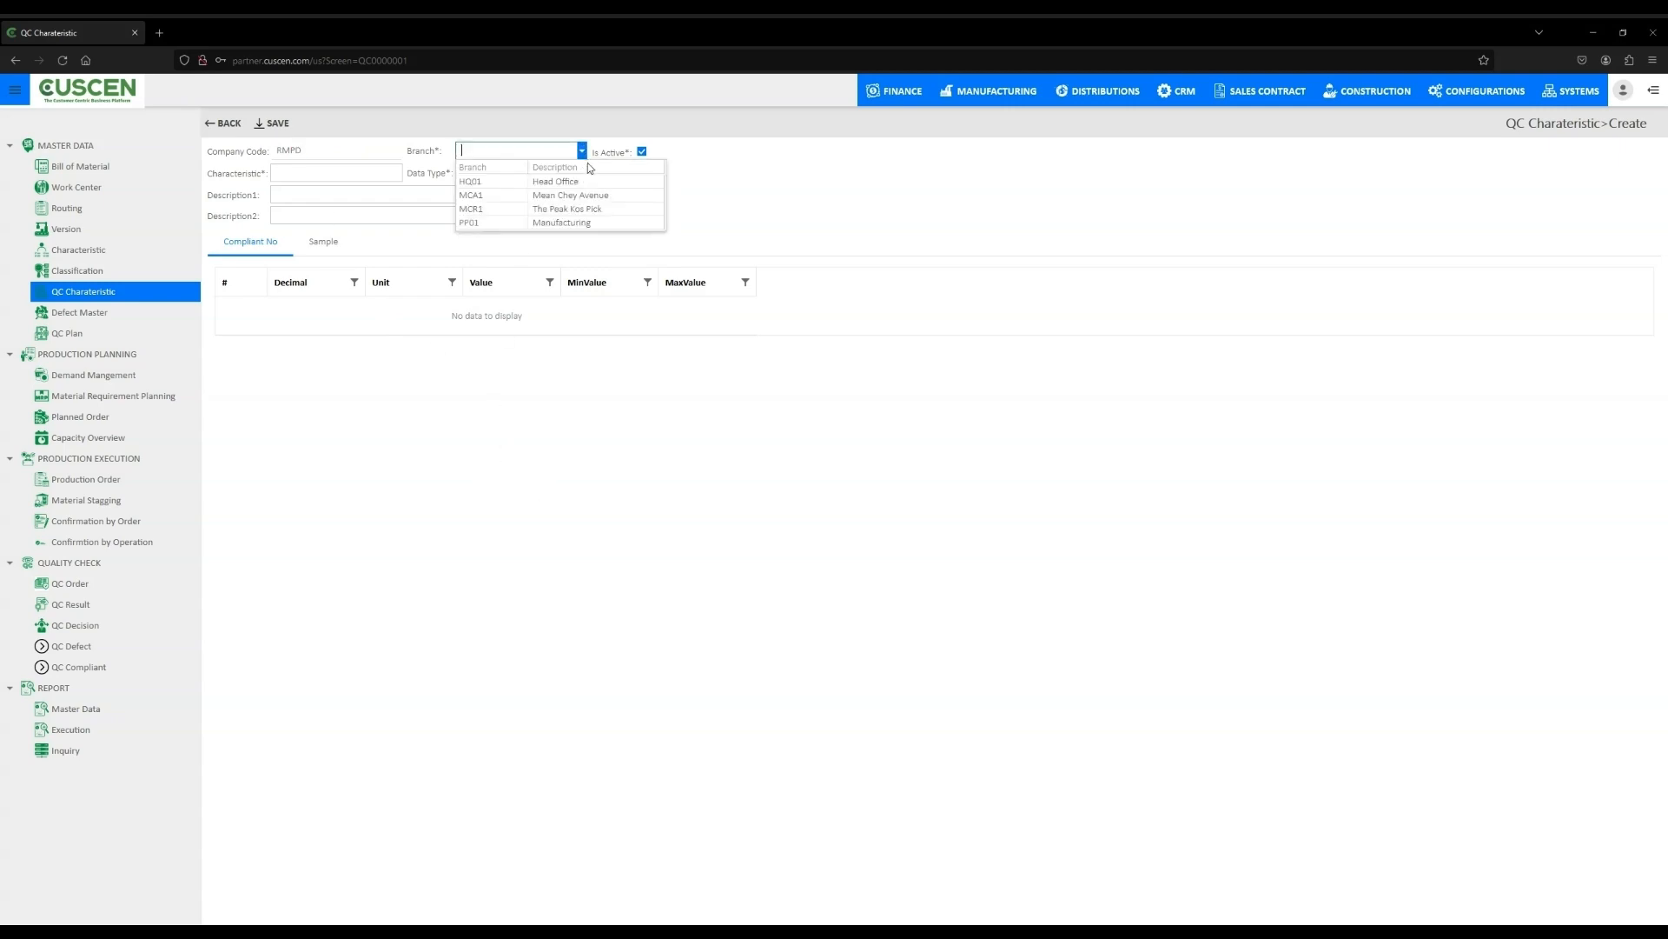
{"action": "left_click", "coordinate": [588, 226]}
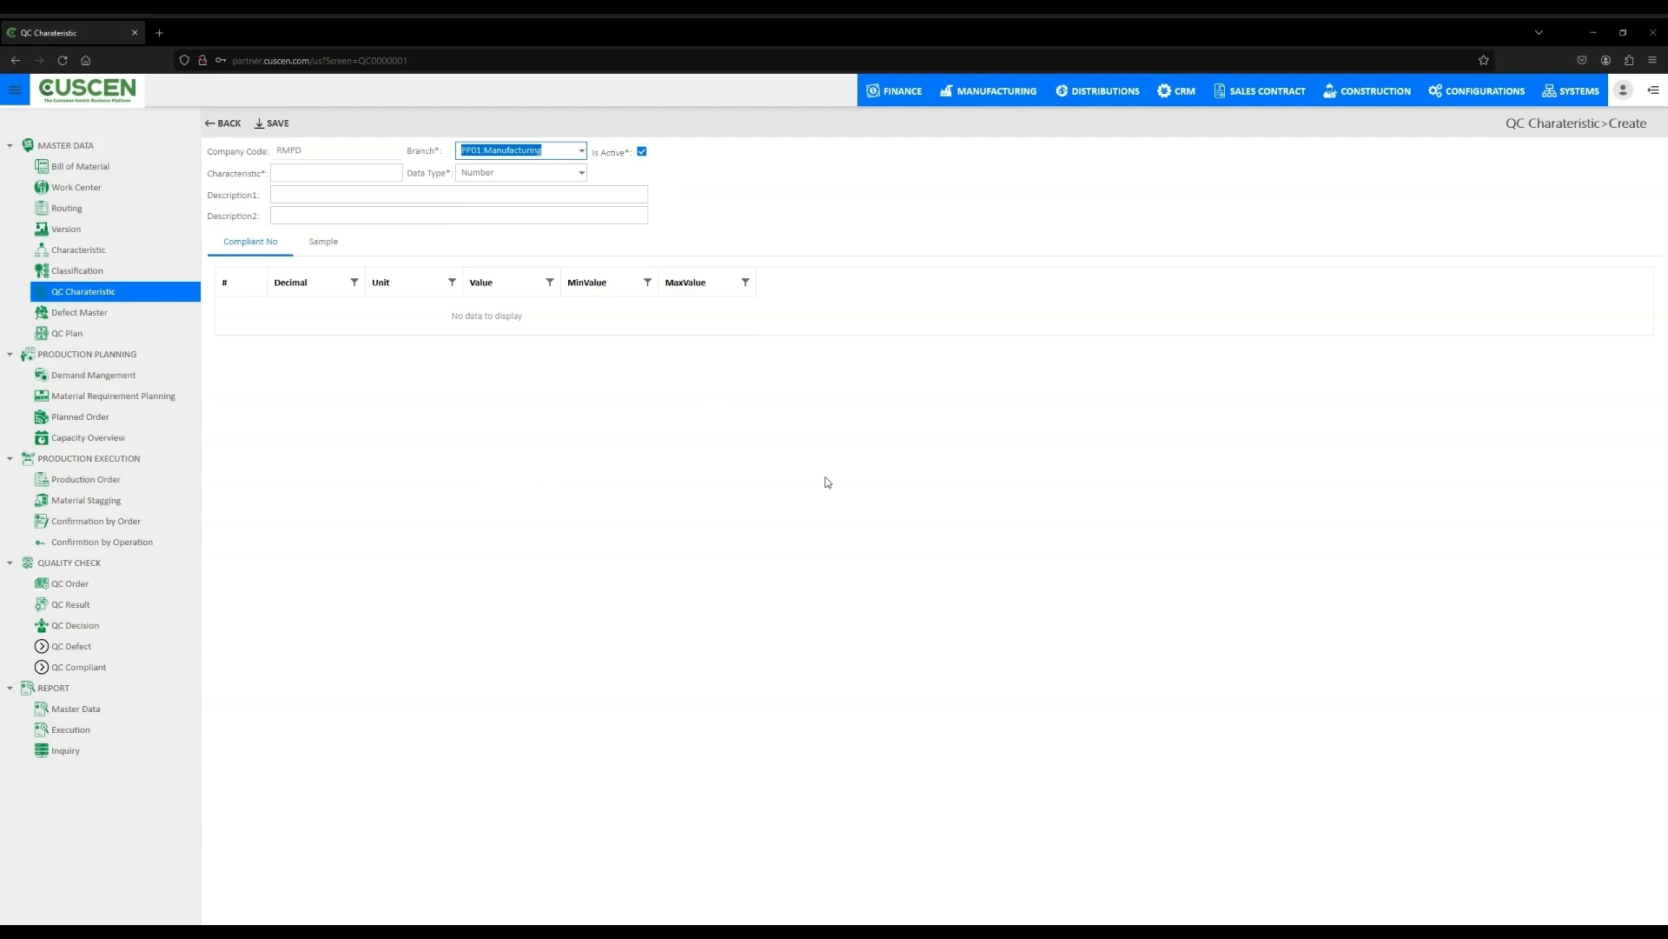
{"action": "left_click", "coordinate": [839, 355]}
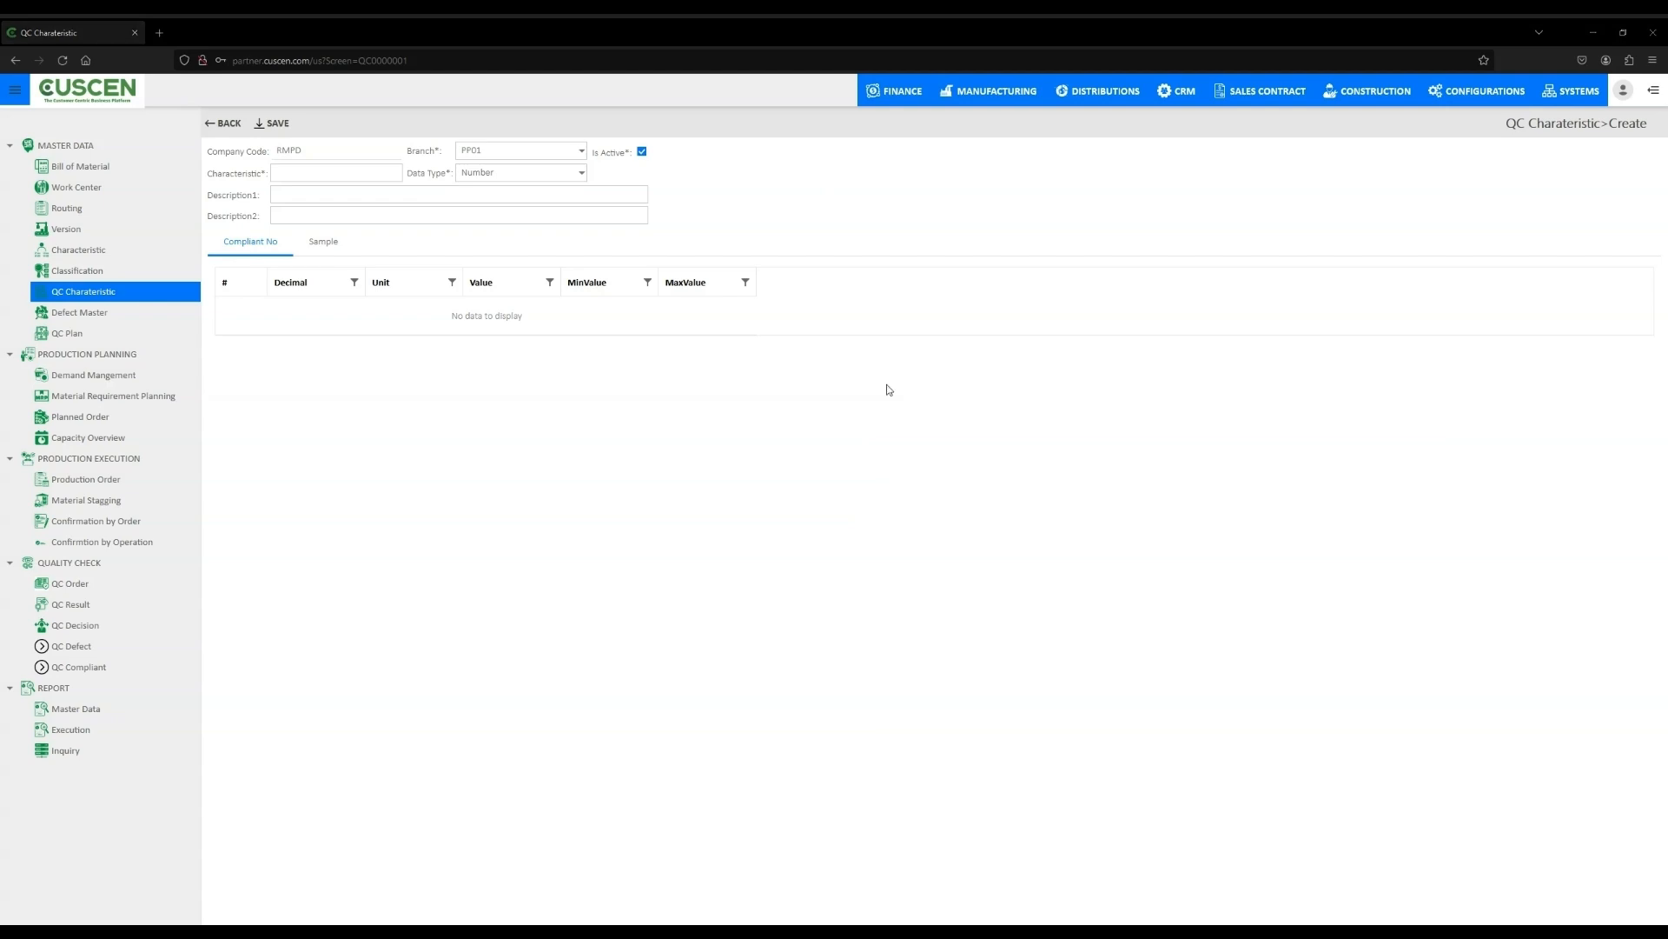
- Enter characteristic code 122334 and keep the data type as Number
{"action": "left_click", "coordinate": [336, 172]}
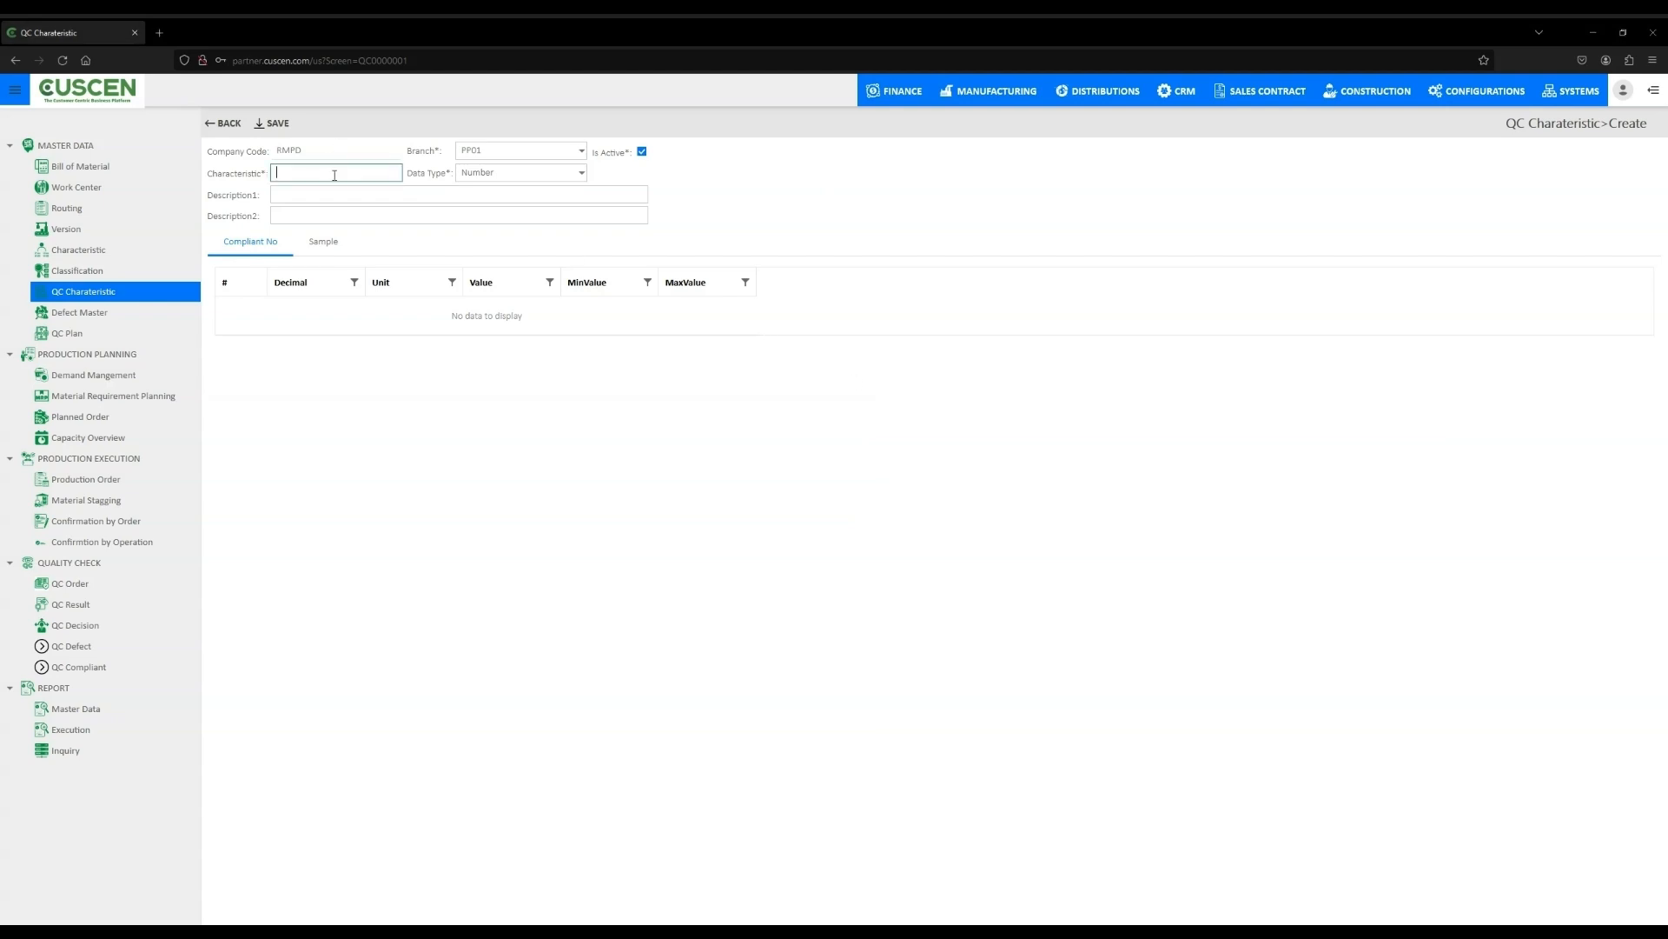
{"action": "type", "text": "122334"}
{"action": "left_click", "coordinate": [582, 172]}
{"action": "left_click", "coordinate": [516, 191]}
{"action": "left_click", "coordinate": [944, 214]}
- Set Description1 to 12345, check the Sample tab, and save the QC characteristic
{"action": "left_click", "coordinate": [361, 195]}
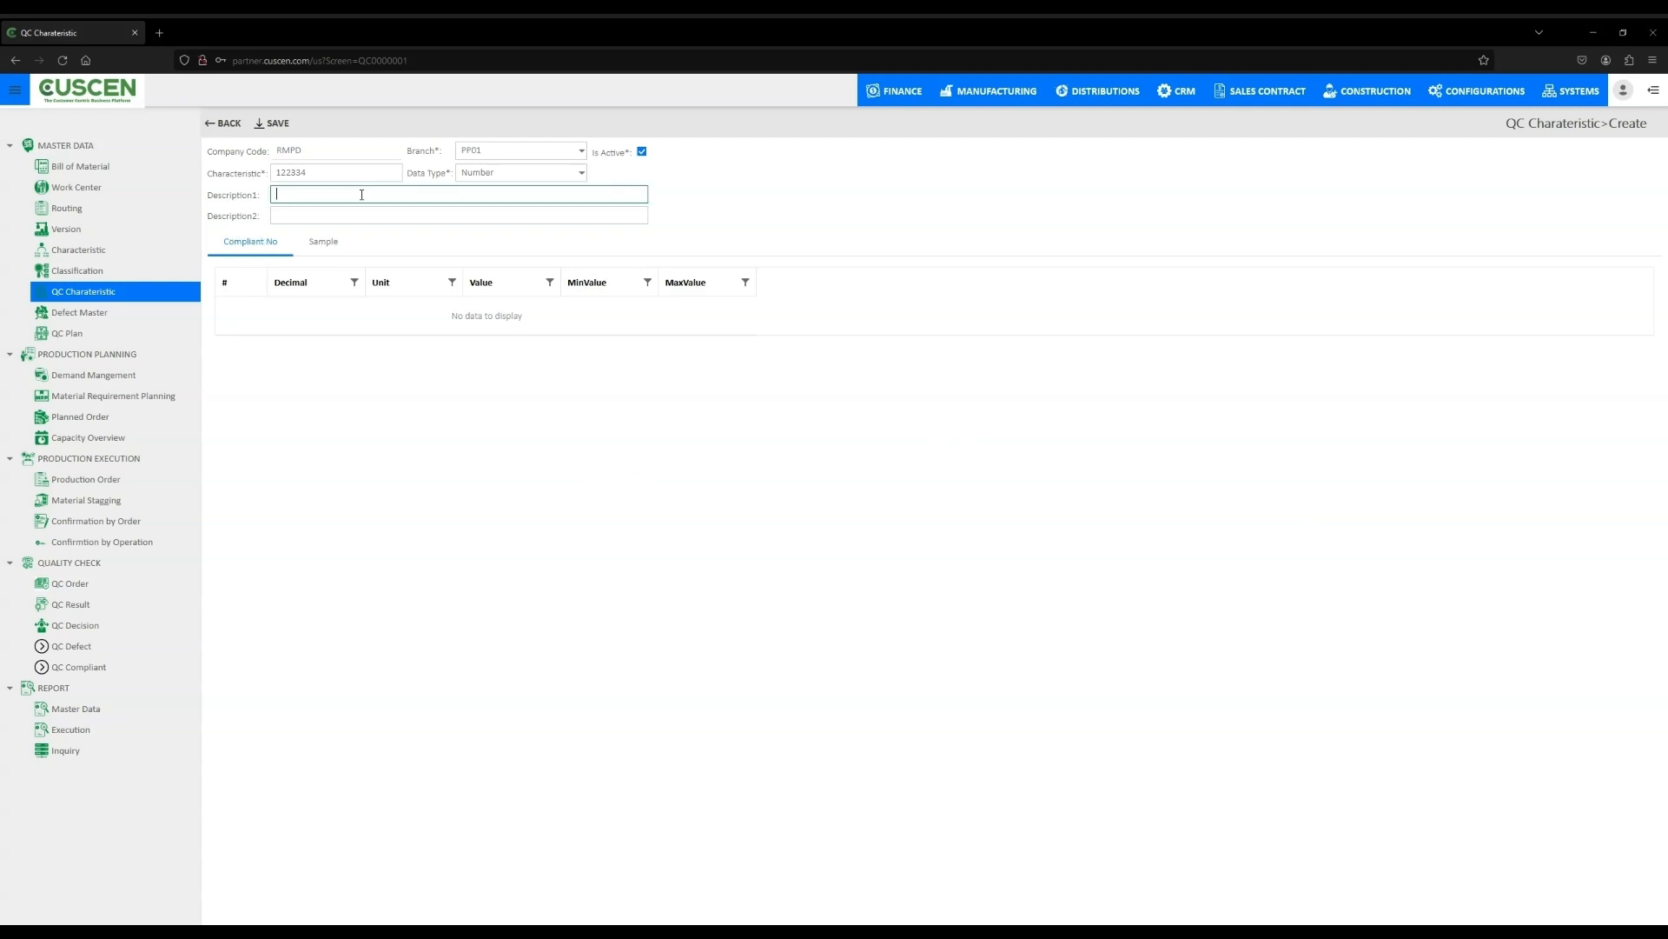
{"action": "type", "text": "12345"}
{"action": "left_click", "coordinate": [340, 244]}
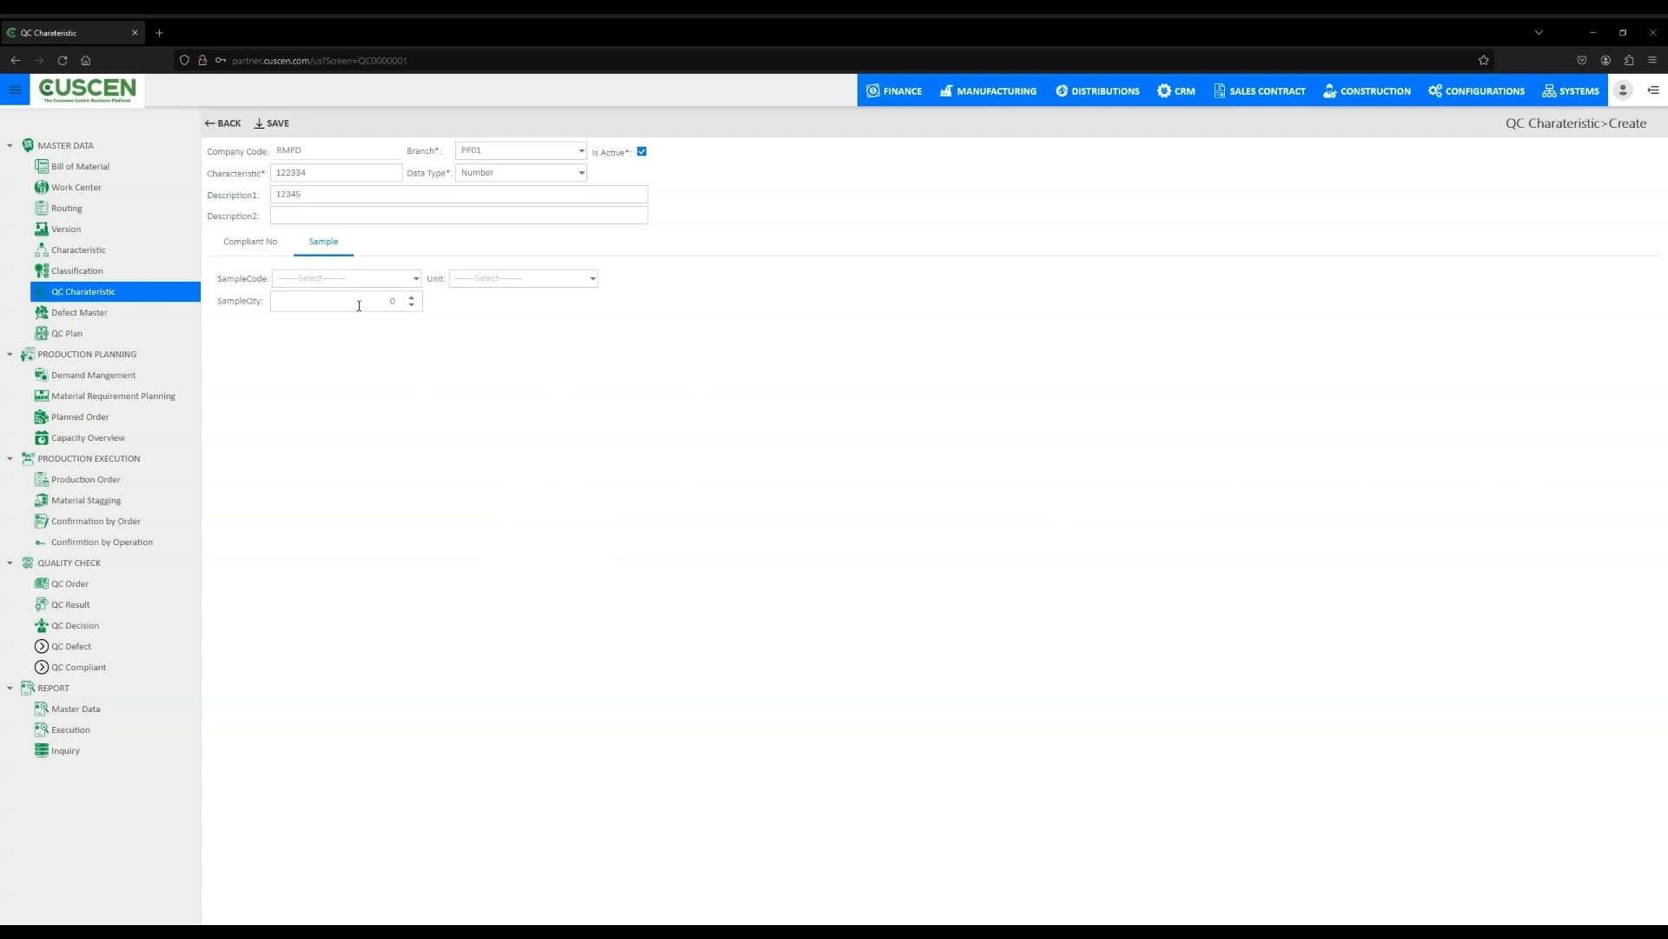
{"action": "left_click", "coordinate": [257, 248]}
{"action": "left_click", "coordinate": [276, 123]}
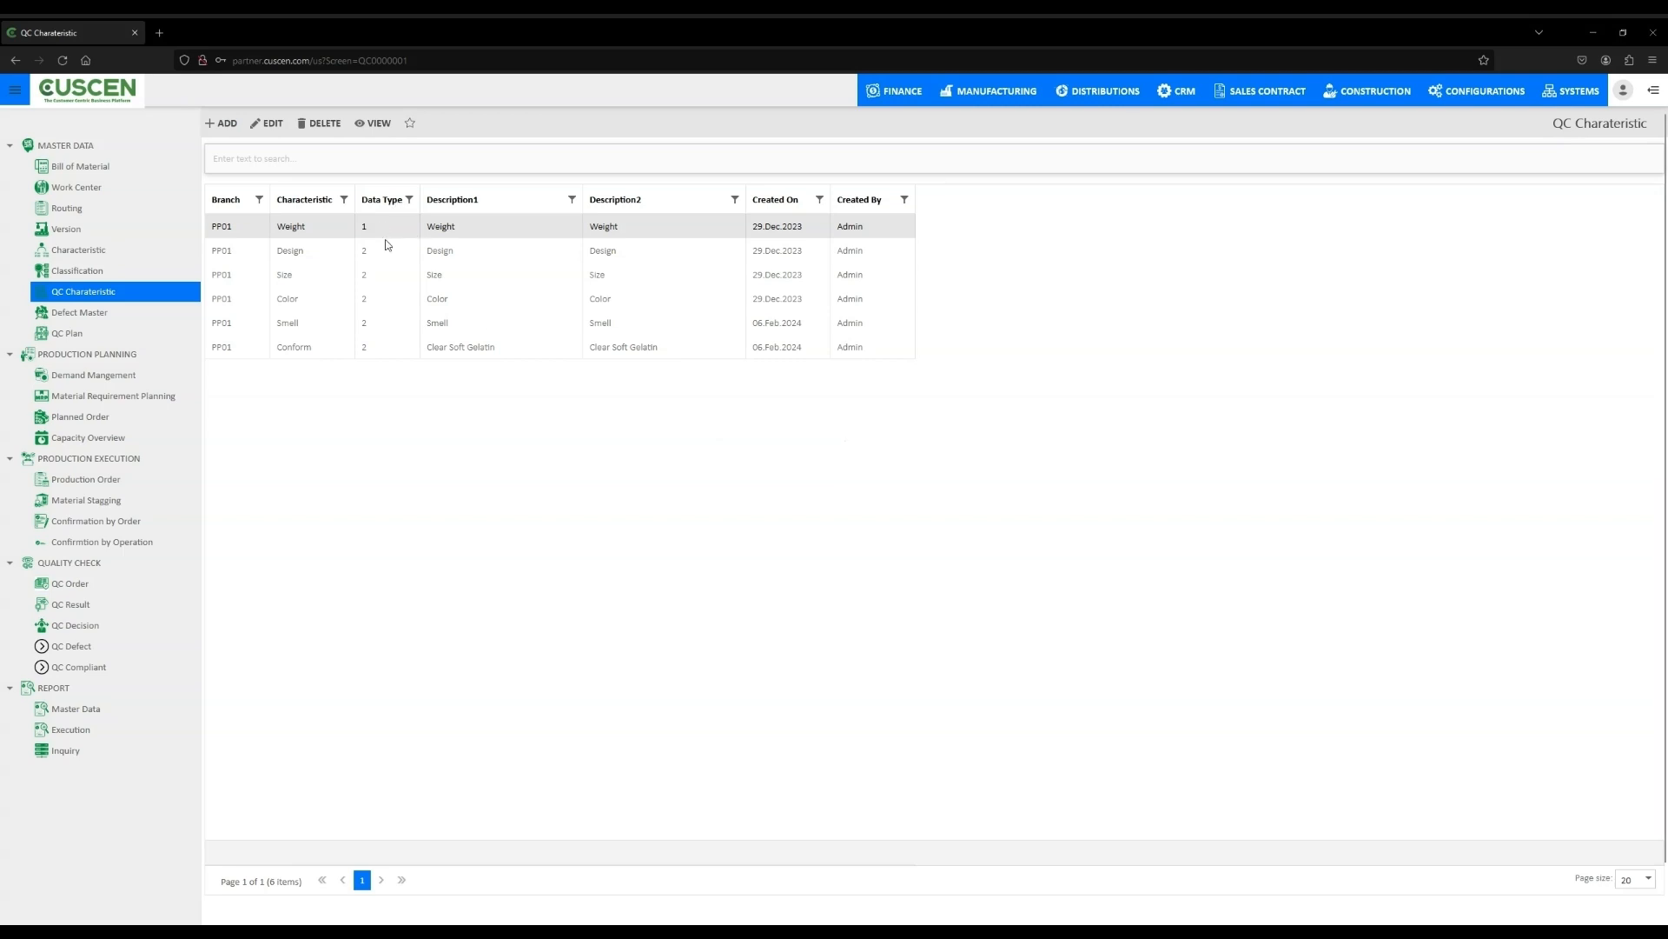
- Open the Weight QC characteristic's details
{"action": "double_click", "coordinate": [331, 233]}
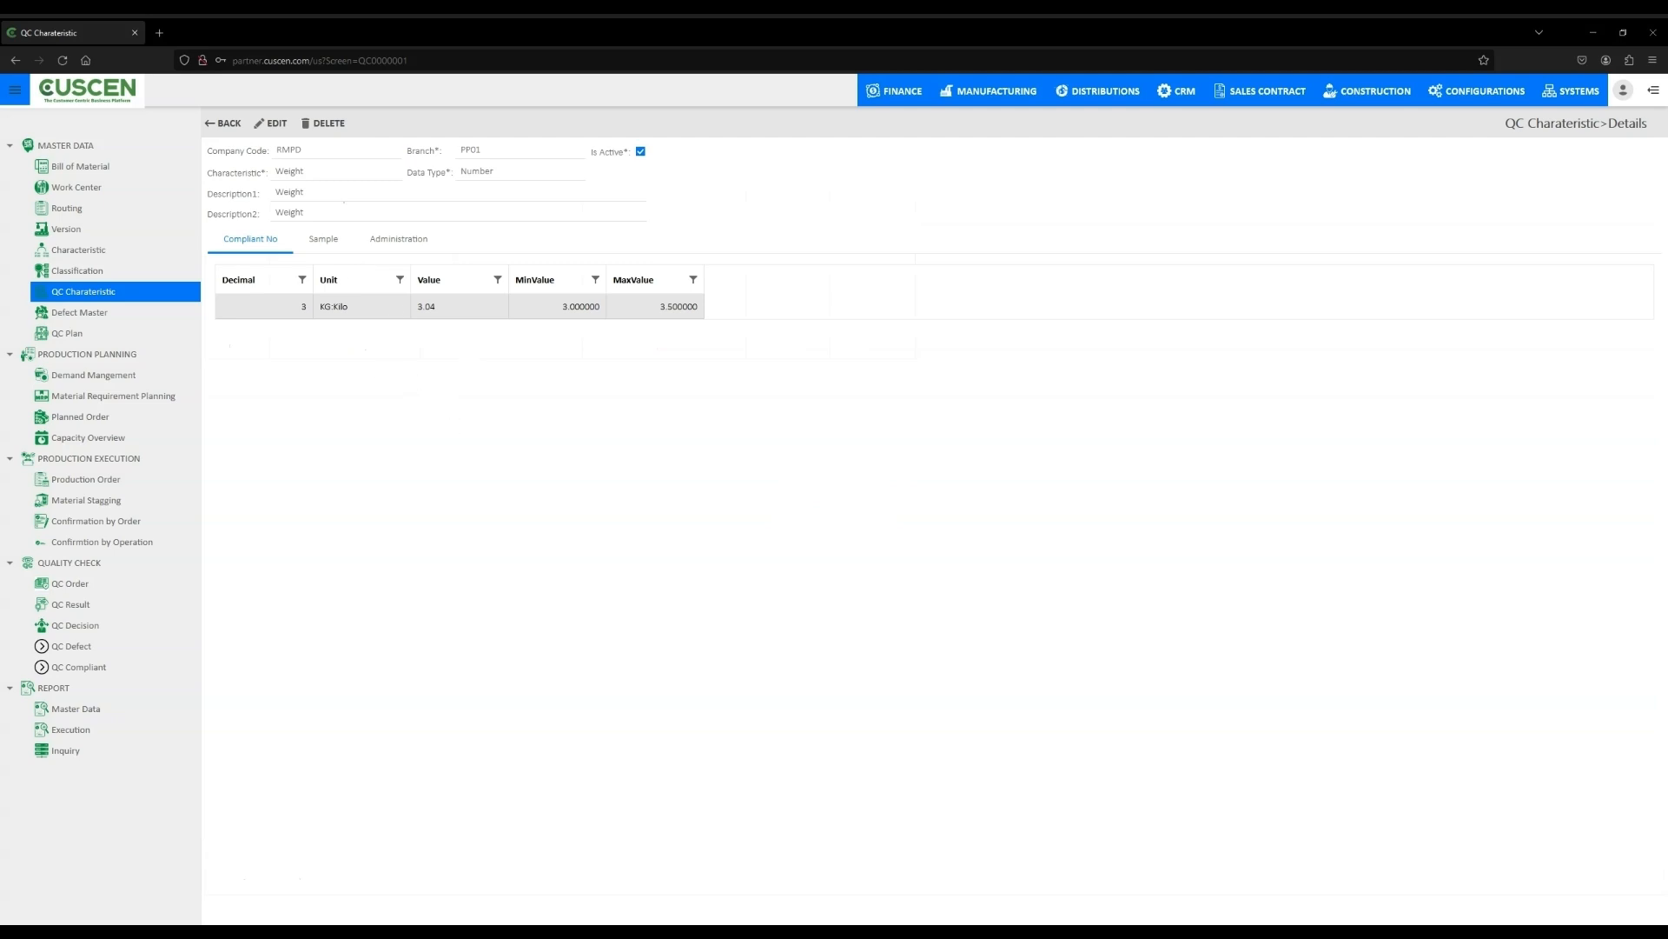
- Browse the Defect Master location, cause, action and feedback groups and their entries
{"action": "left_click", "coordinate": [104, 315]}
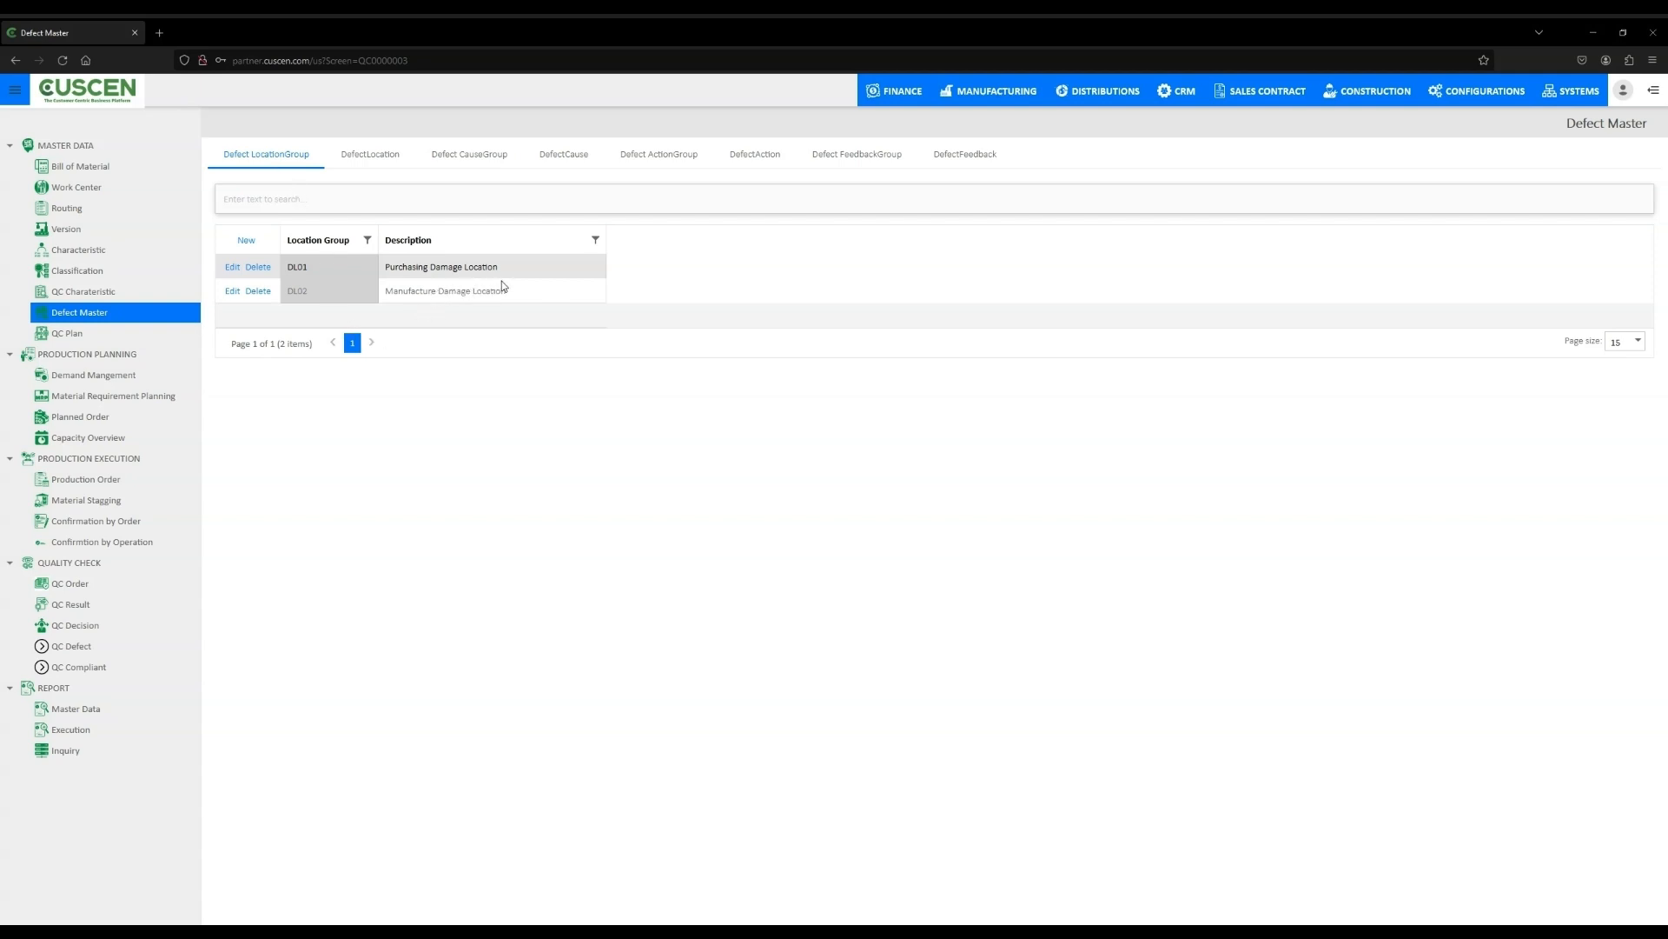
{"action": "left_click", "coordinate": [480, 294]}
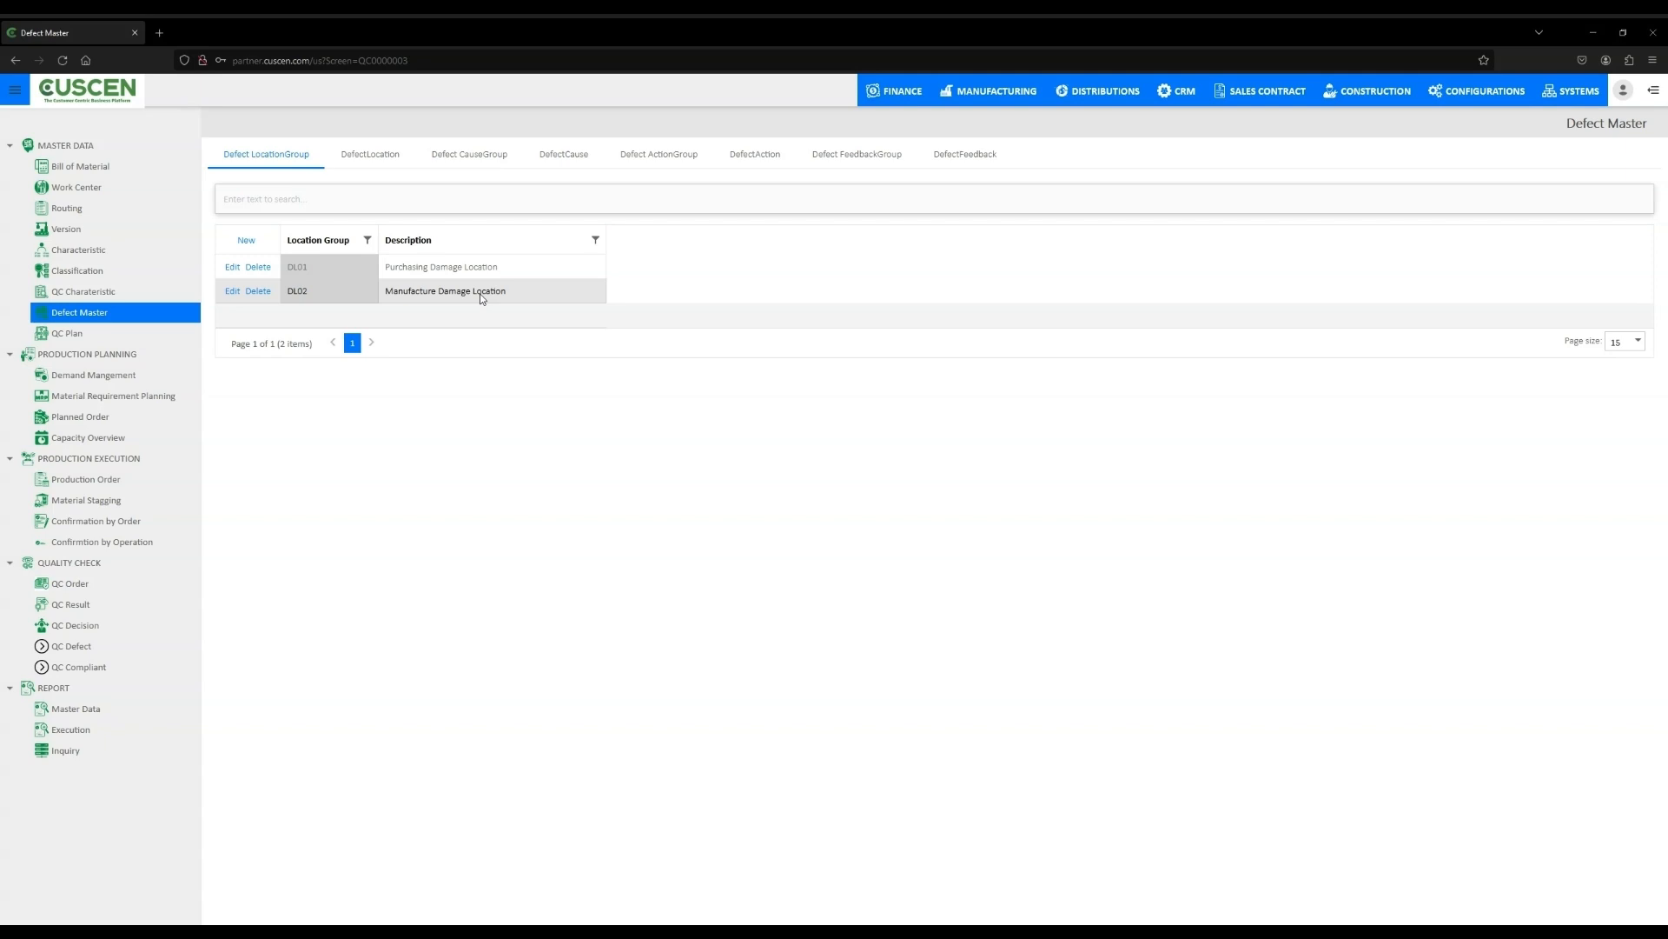
{"action": "left_click", "coordinate": [372, 158]}
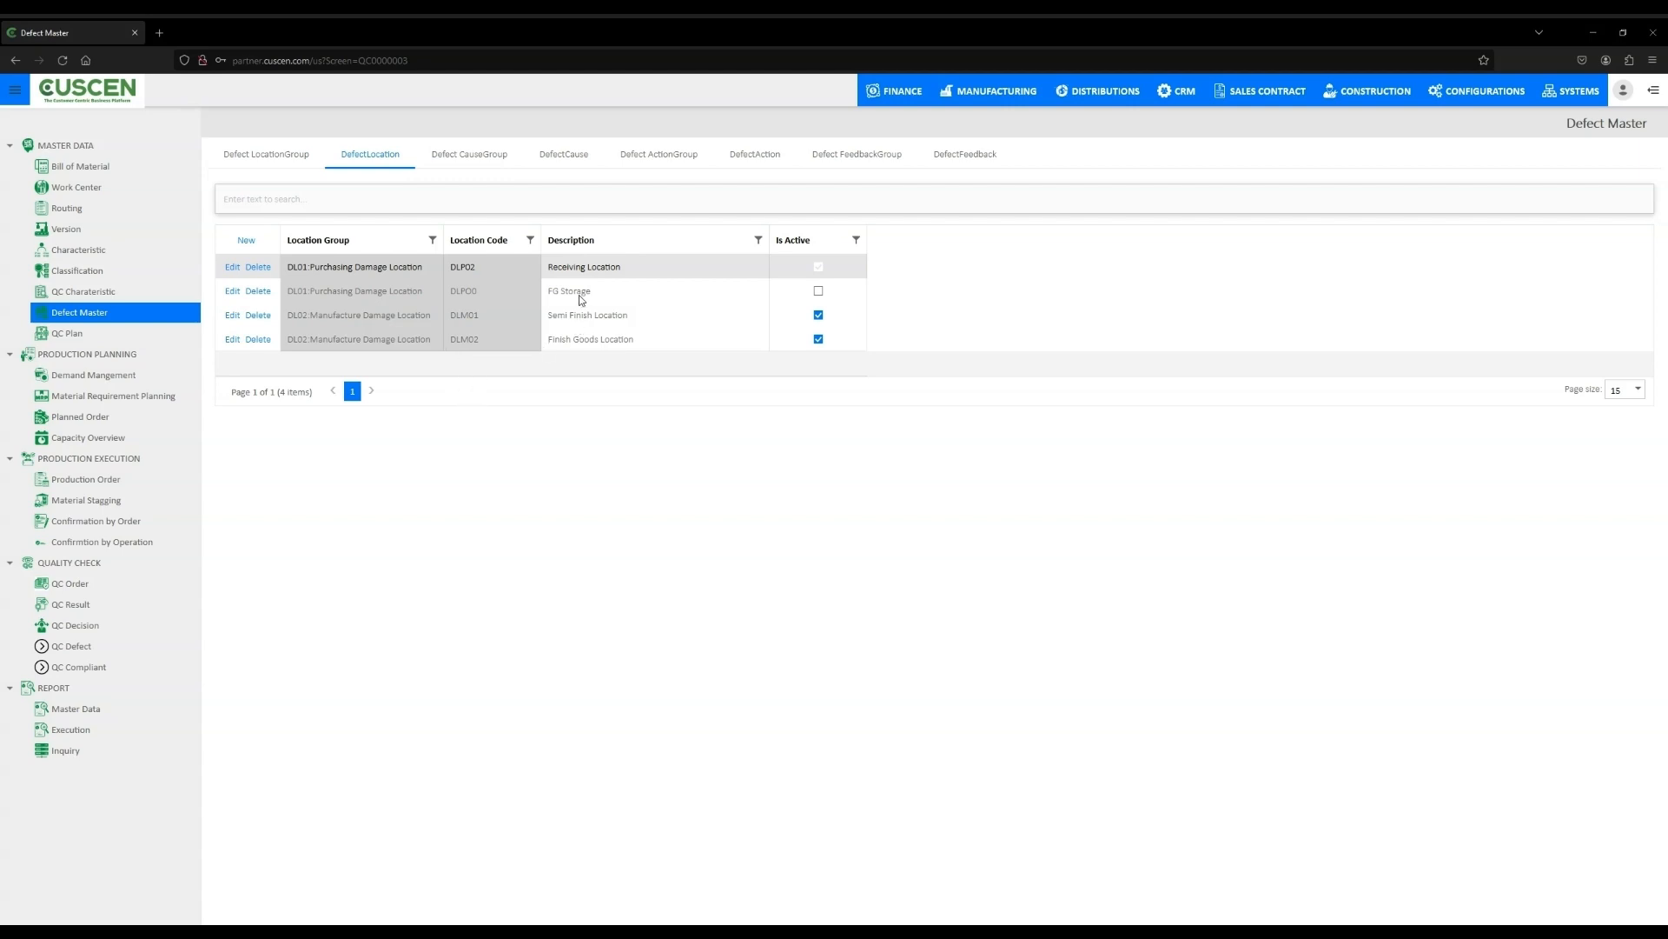
{"action": "left_click", "coordinate": [580, 339]}
{"action": "left_click", "coordinate": [586, 270]}
{"action": "left_click", "coordinate": [496, 158]}
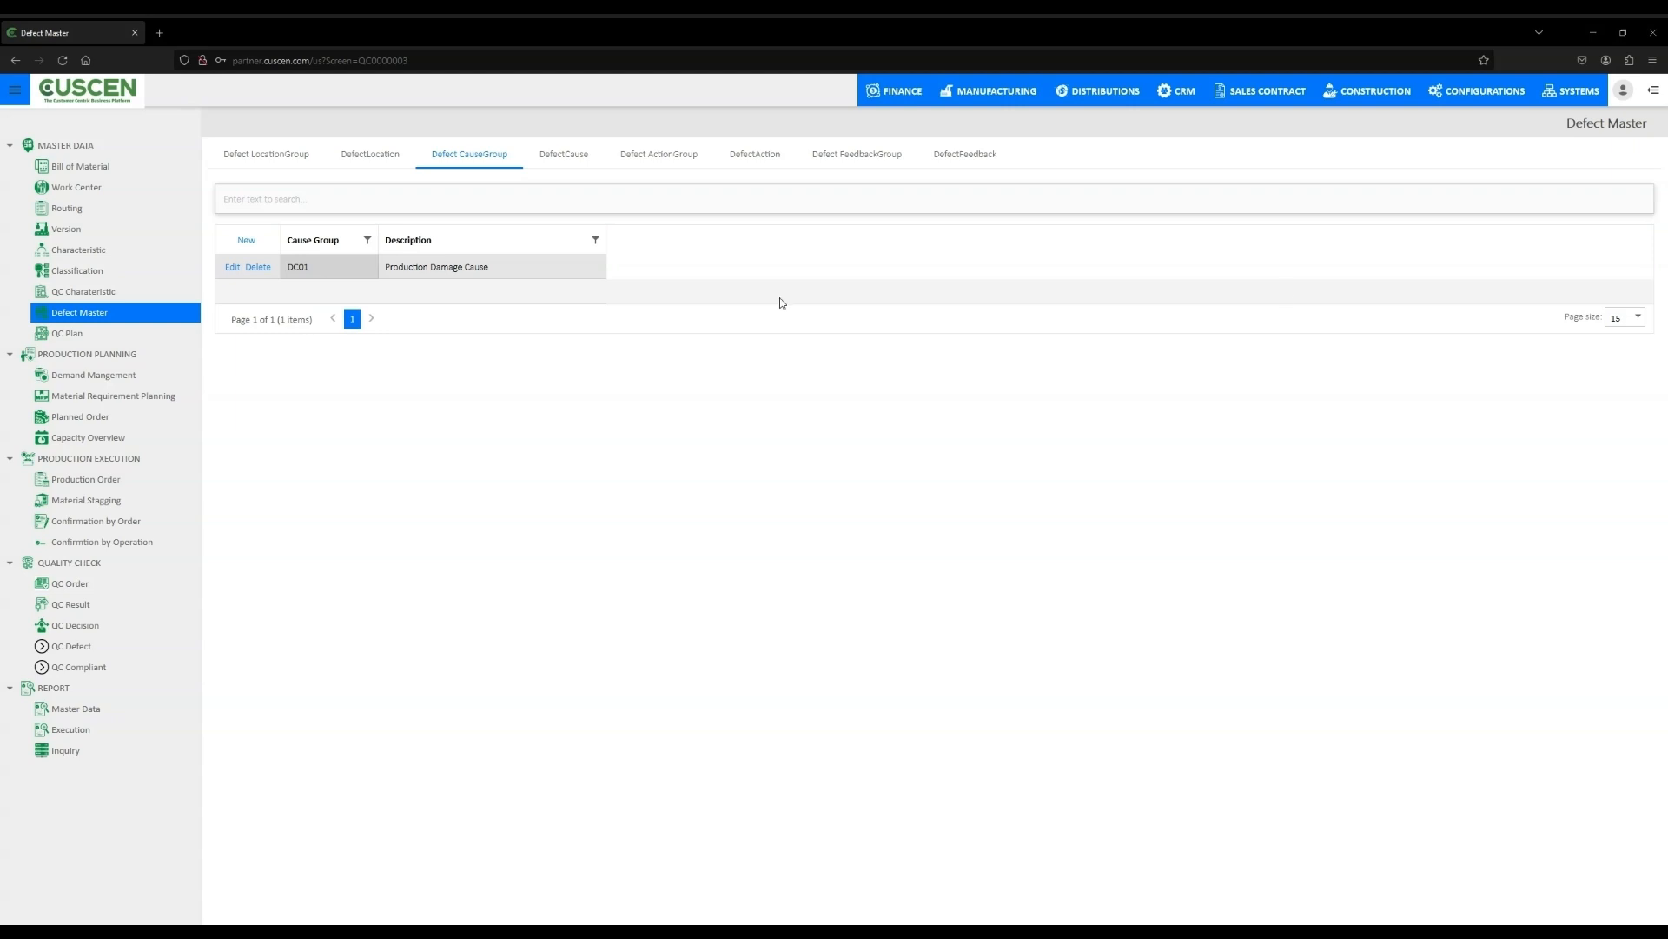
{"action": "left_click", "coordinate": [569, 156]}
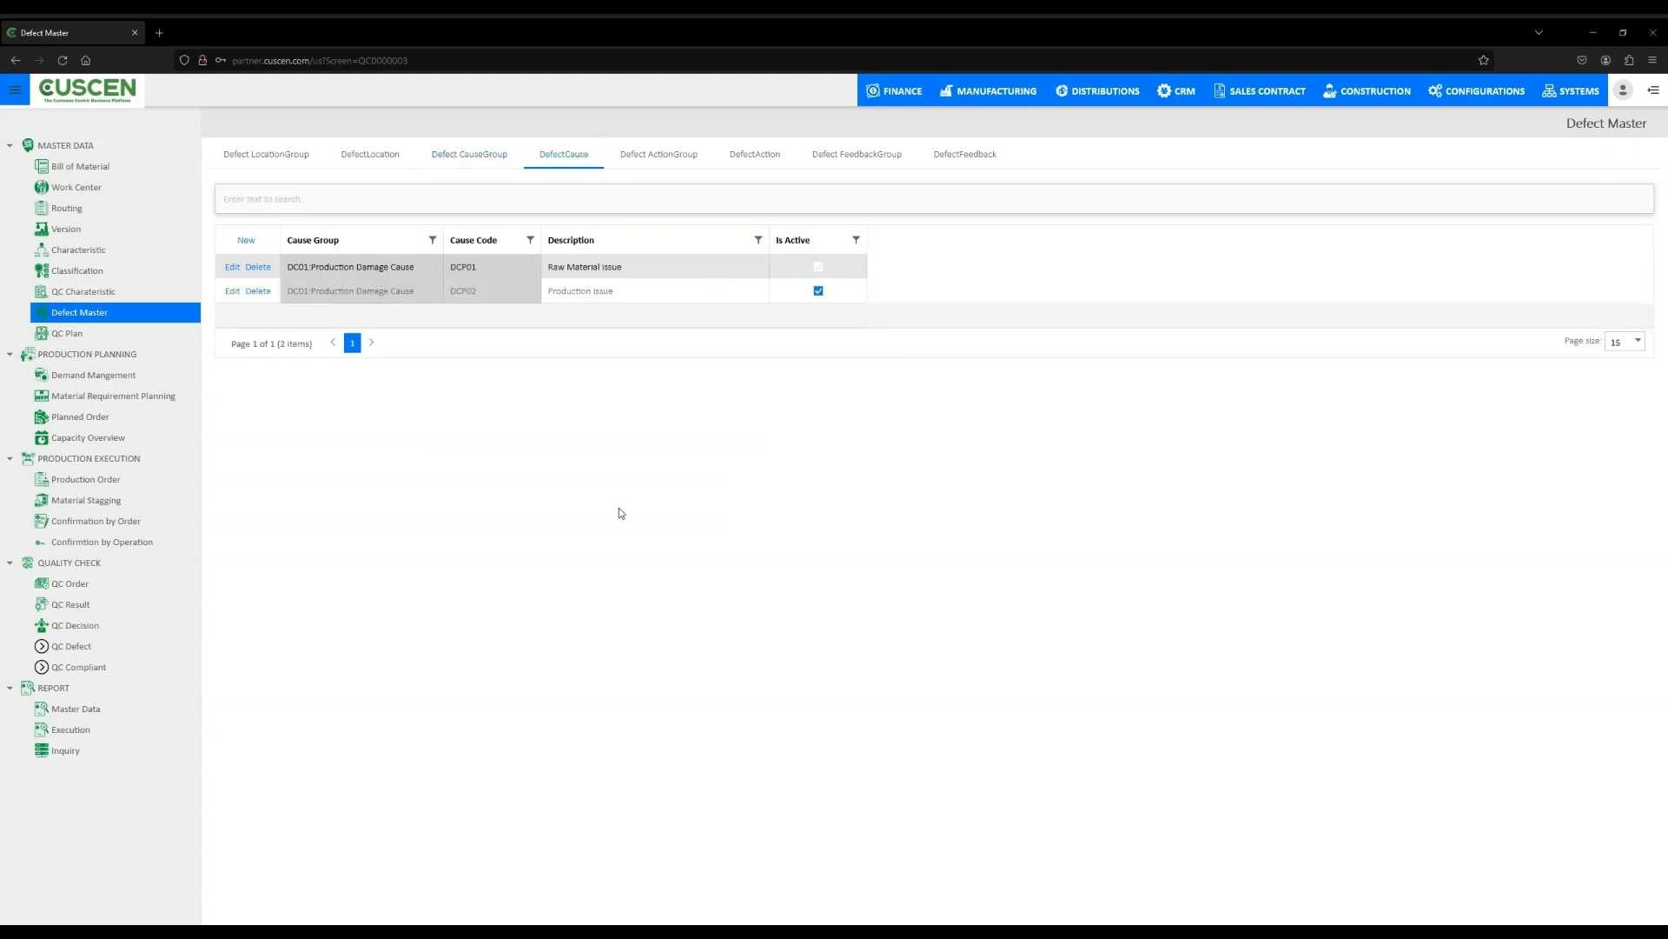
{"action": "left_click", "coordinate": [611, 292]}
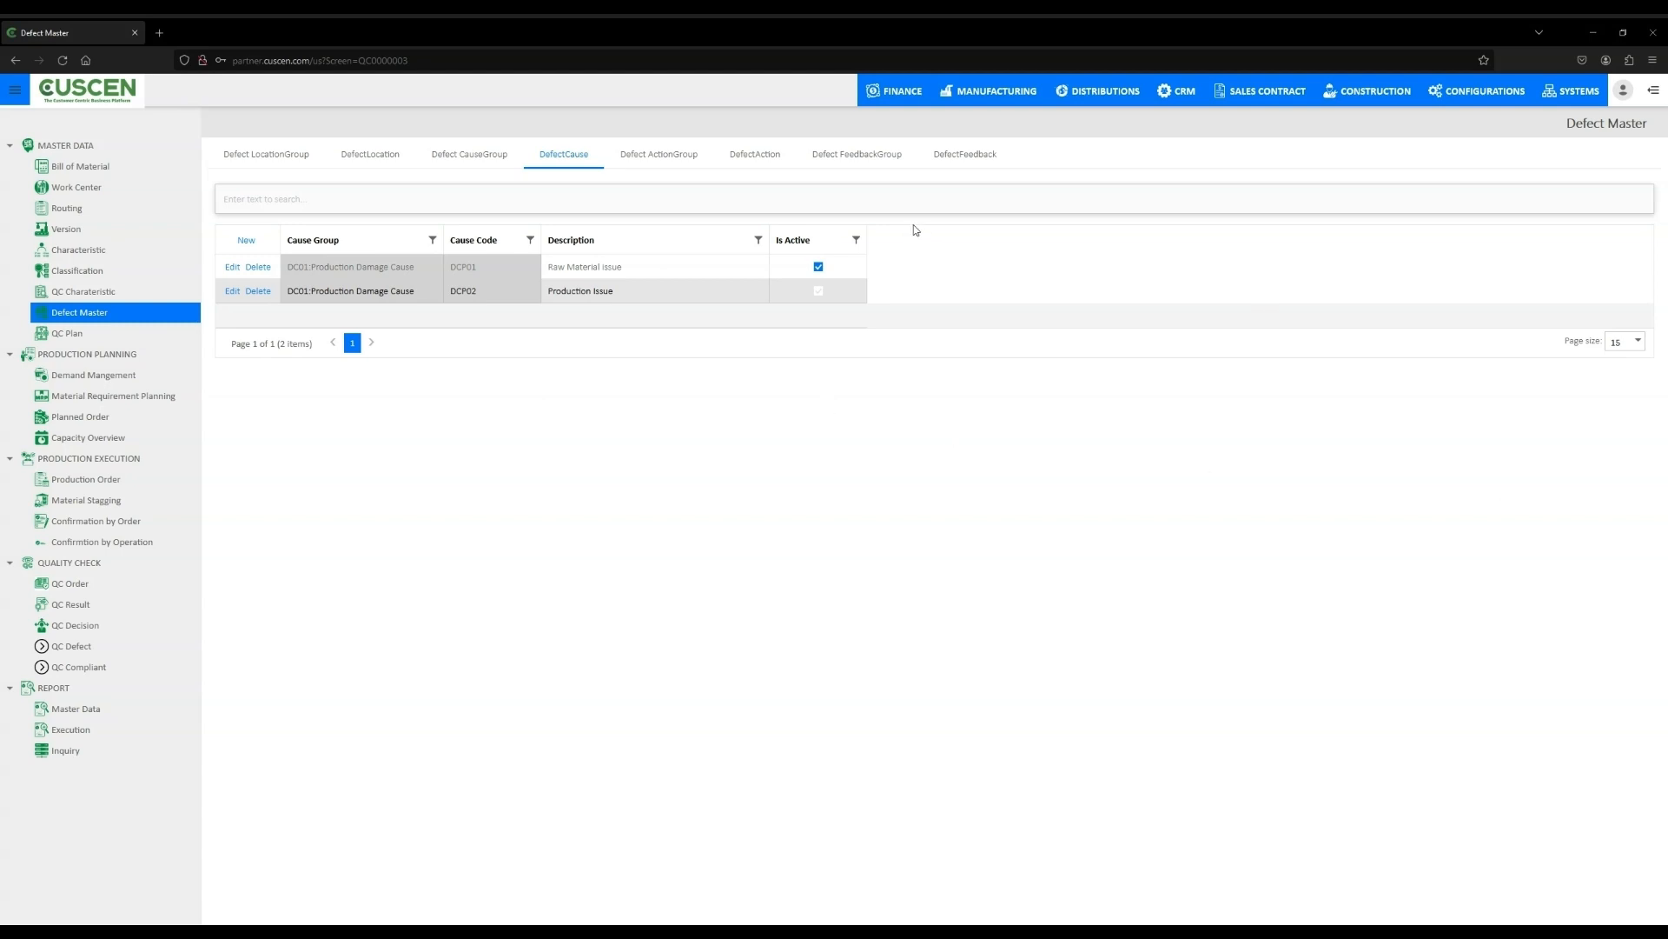
{"action": "left_click", "coordinate": [696, 154]}
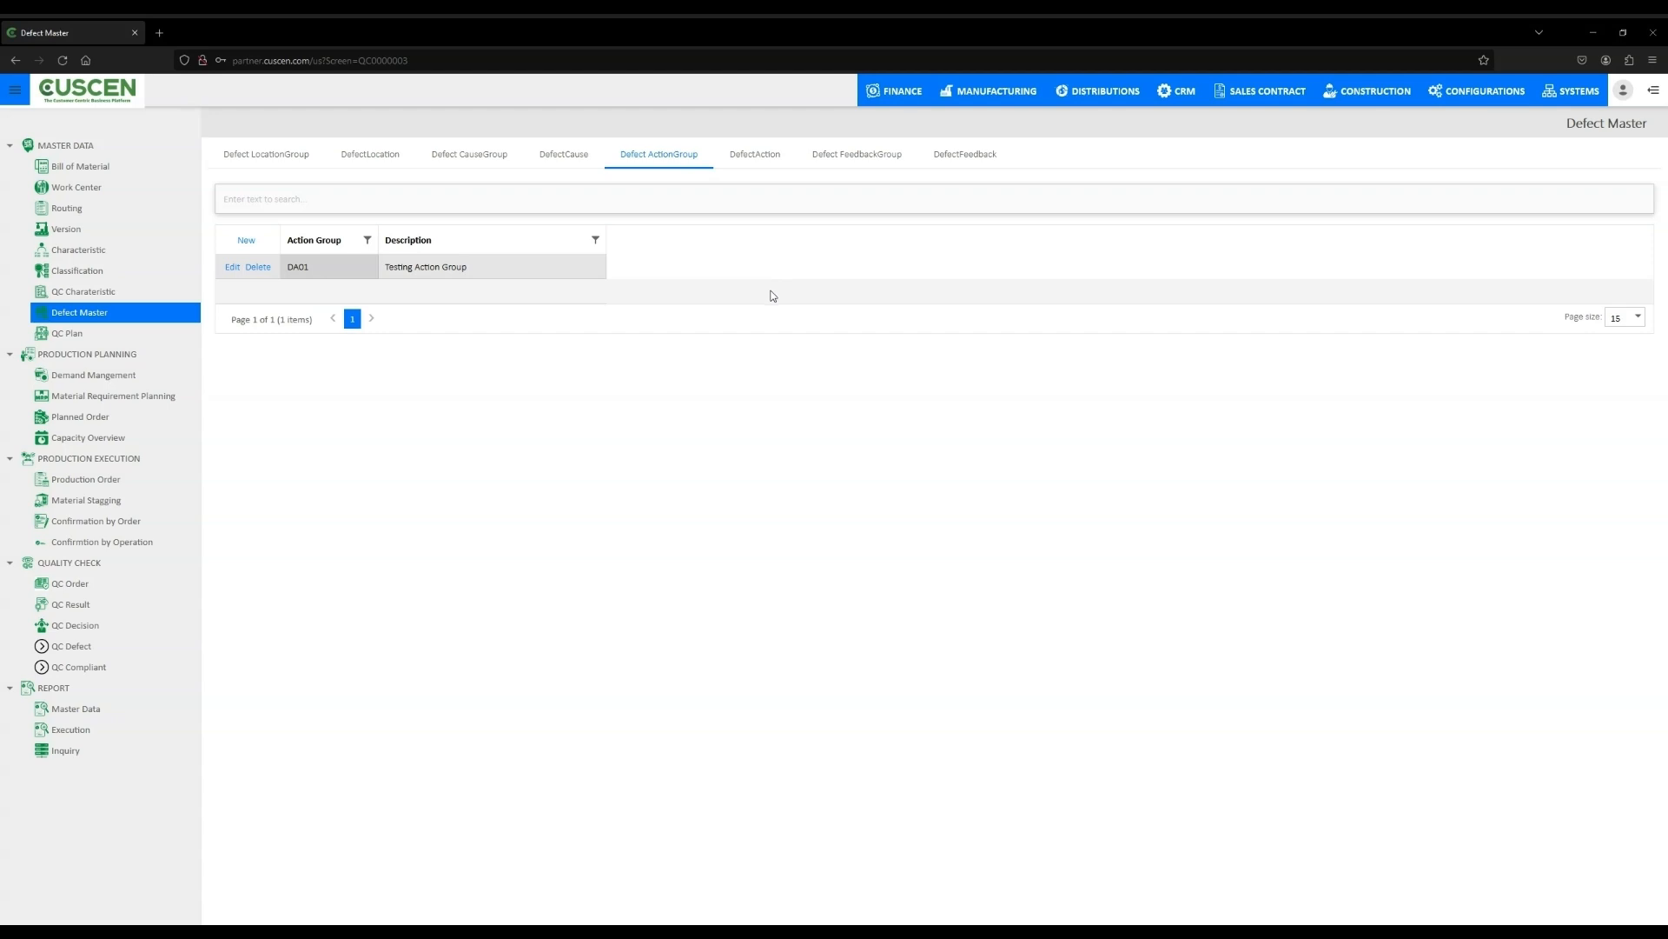
{"action": "left_click", "coordinate": [745, 156]}
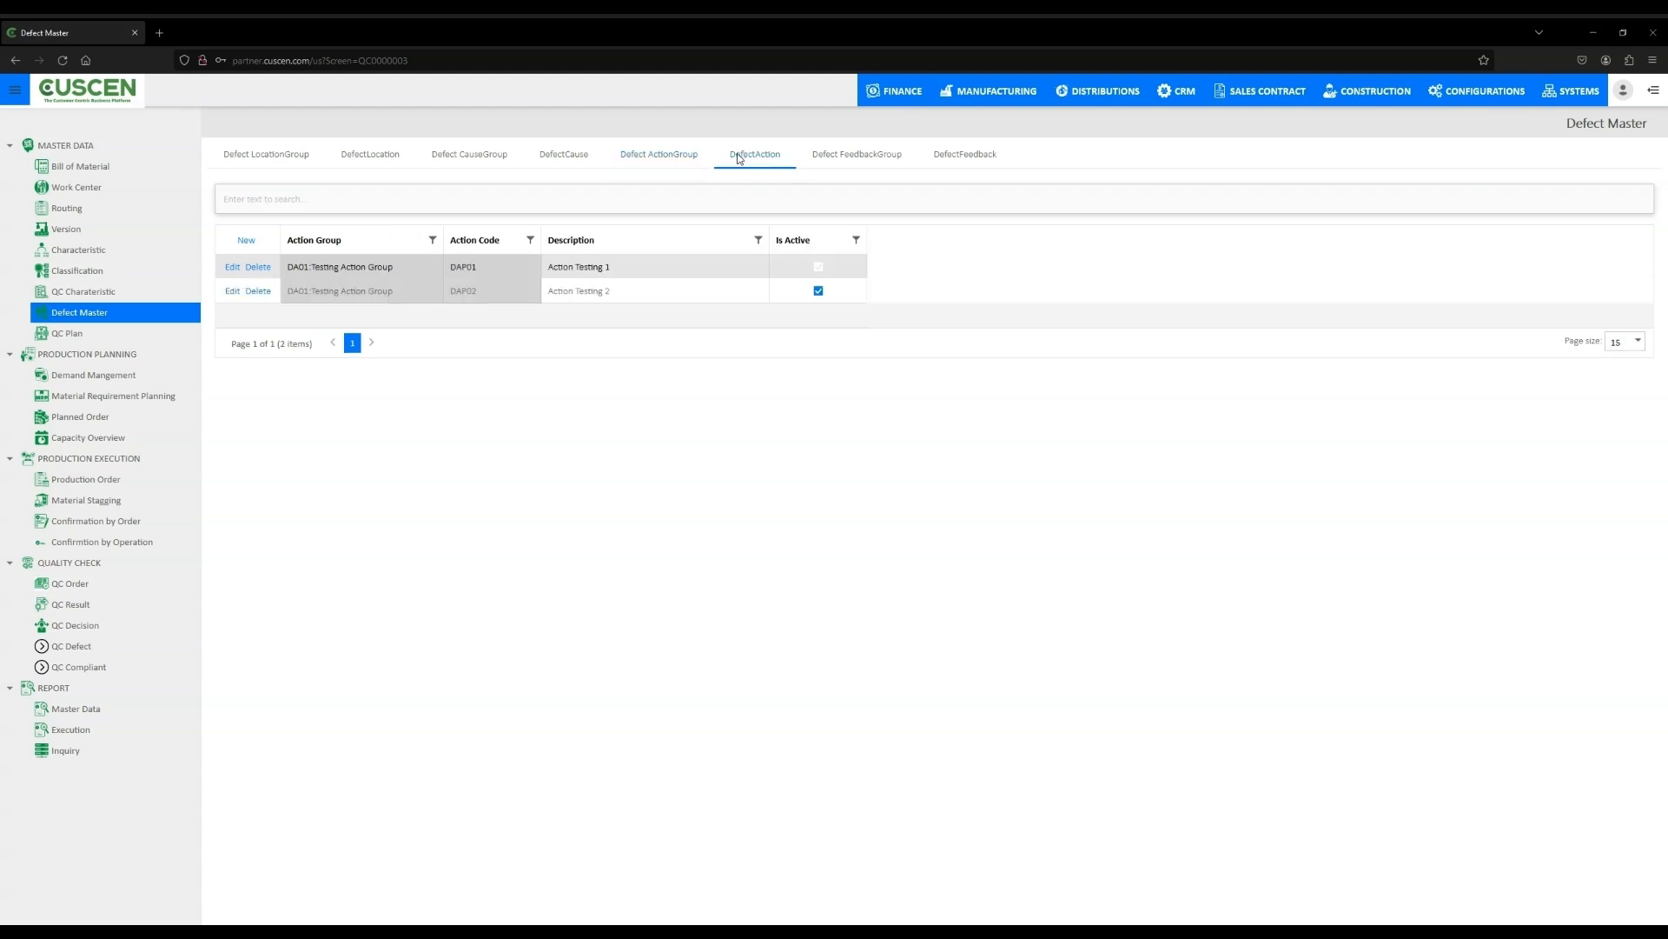
{"action": "left_click", "coordinate": [610, 297]}
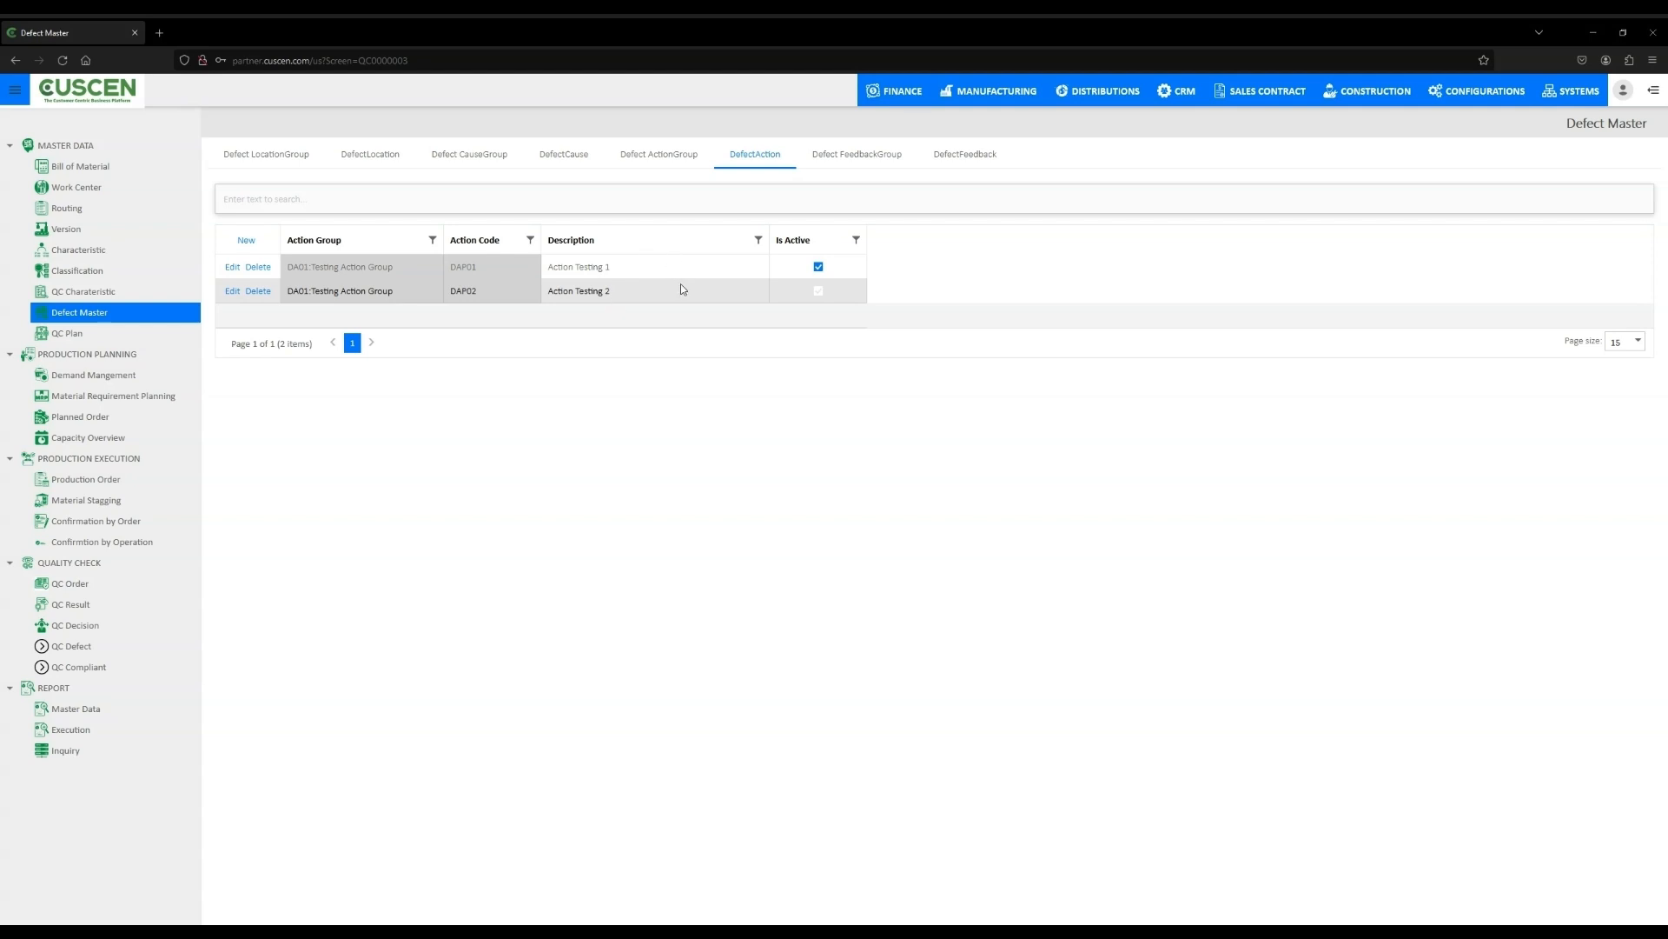
{"action": "left_click", "coordinate": [861, 160]}
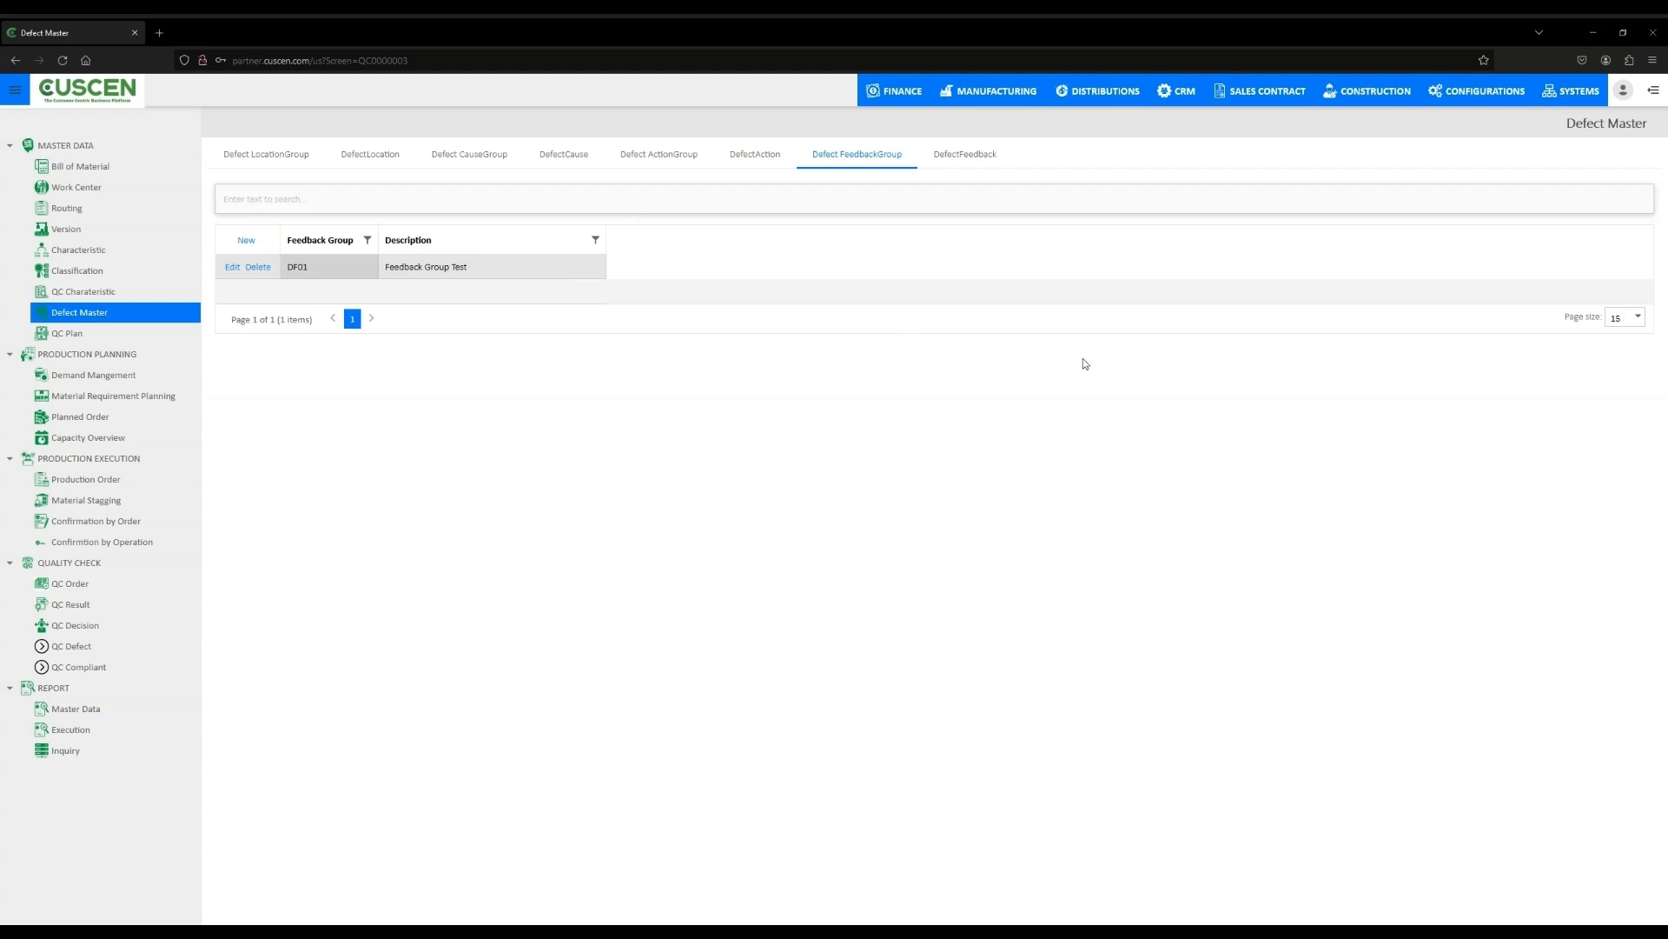
{"action": "left_click", "coordinate": [976, 169]}
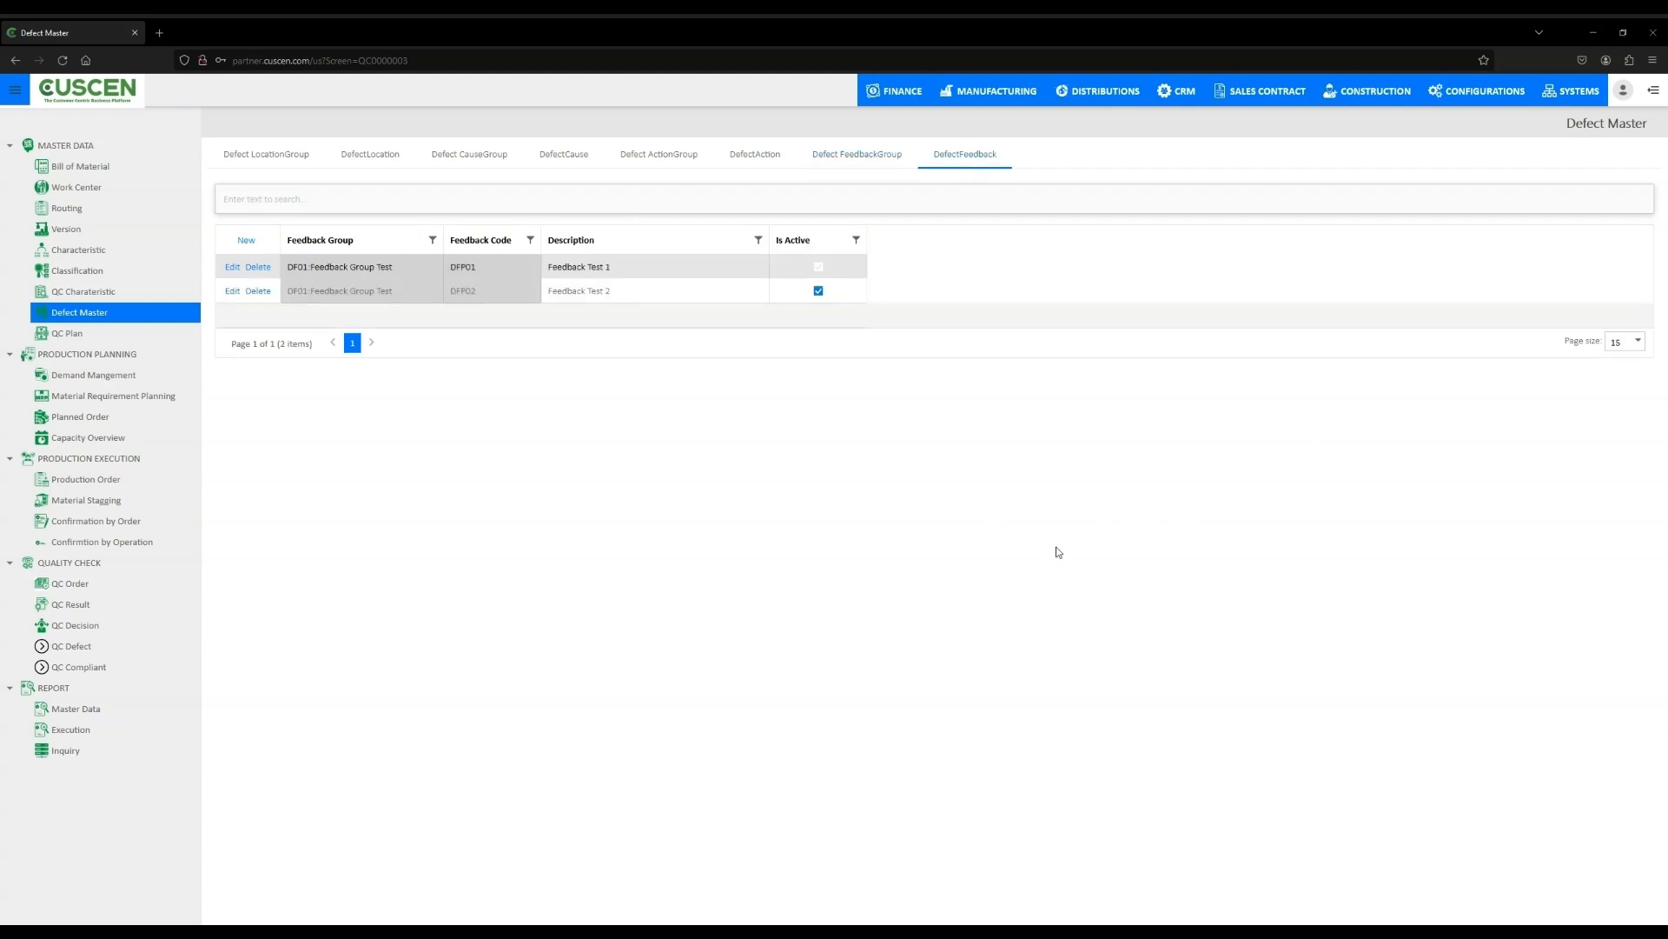
{"action": "left_click", "coordinate": [639, 292]}
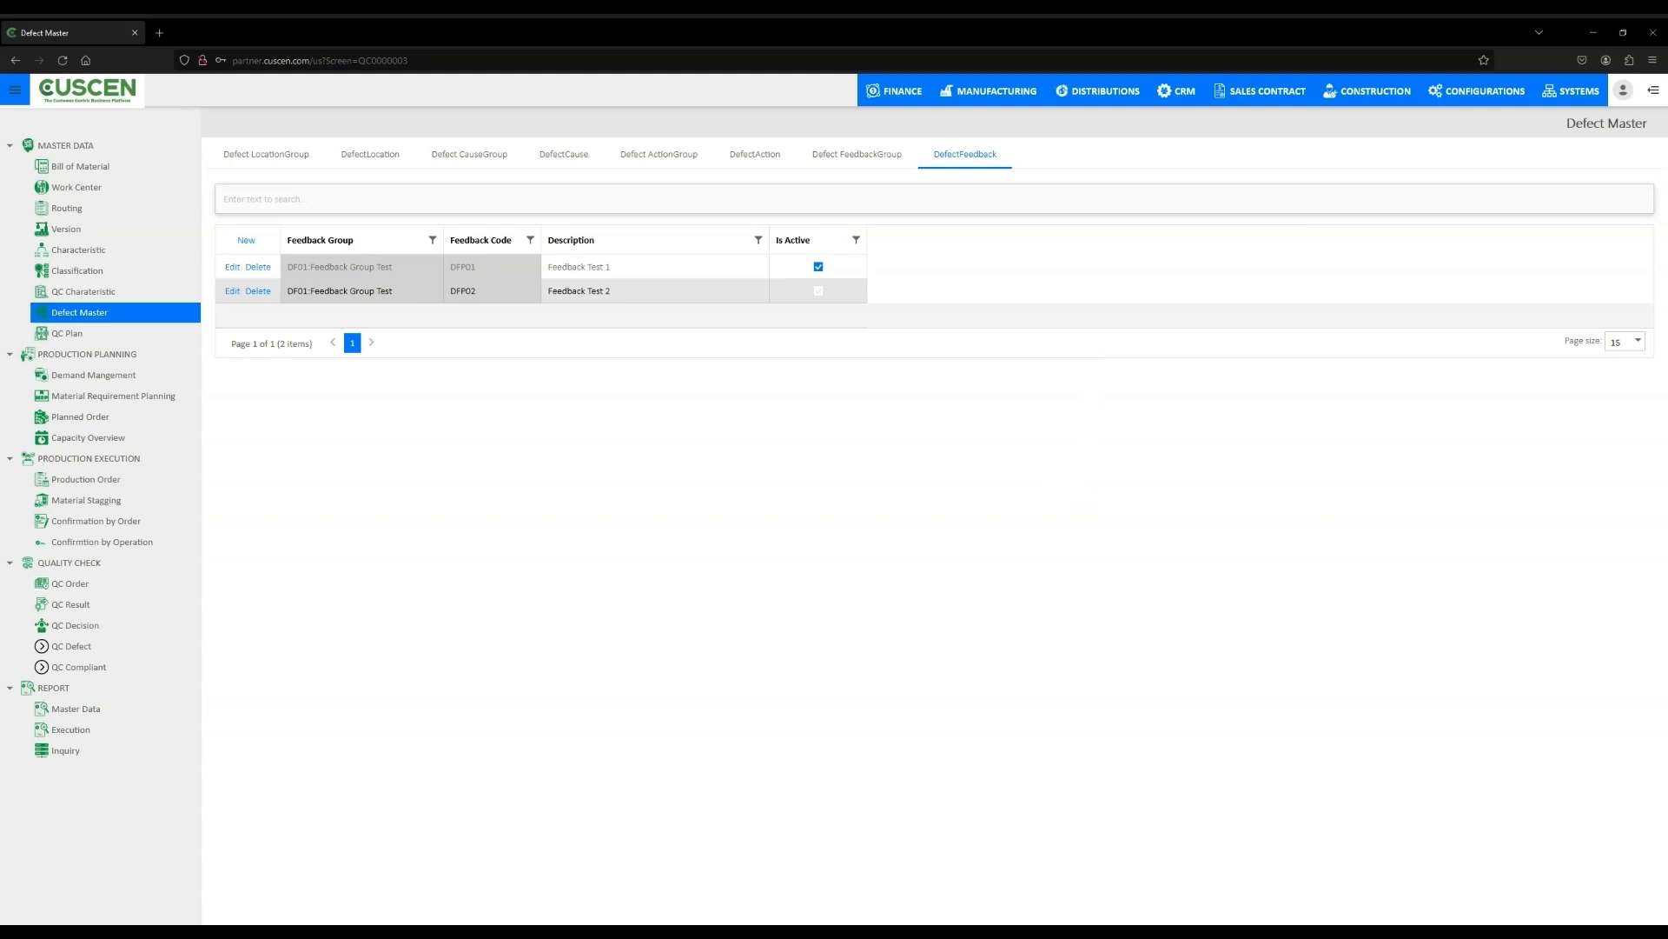
- Start a new QC plan with plan code 1234 and description 1234
{"action": "left_click", "coordinate": [67, 335]}
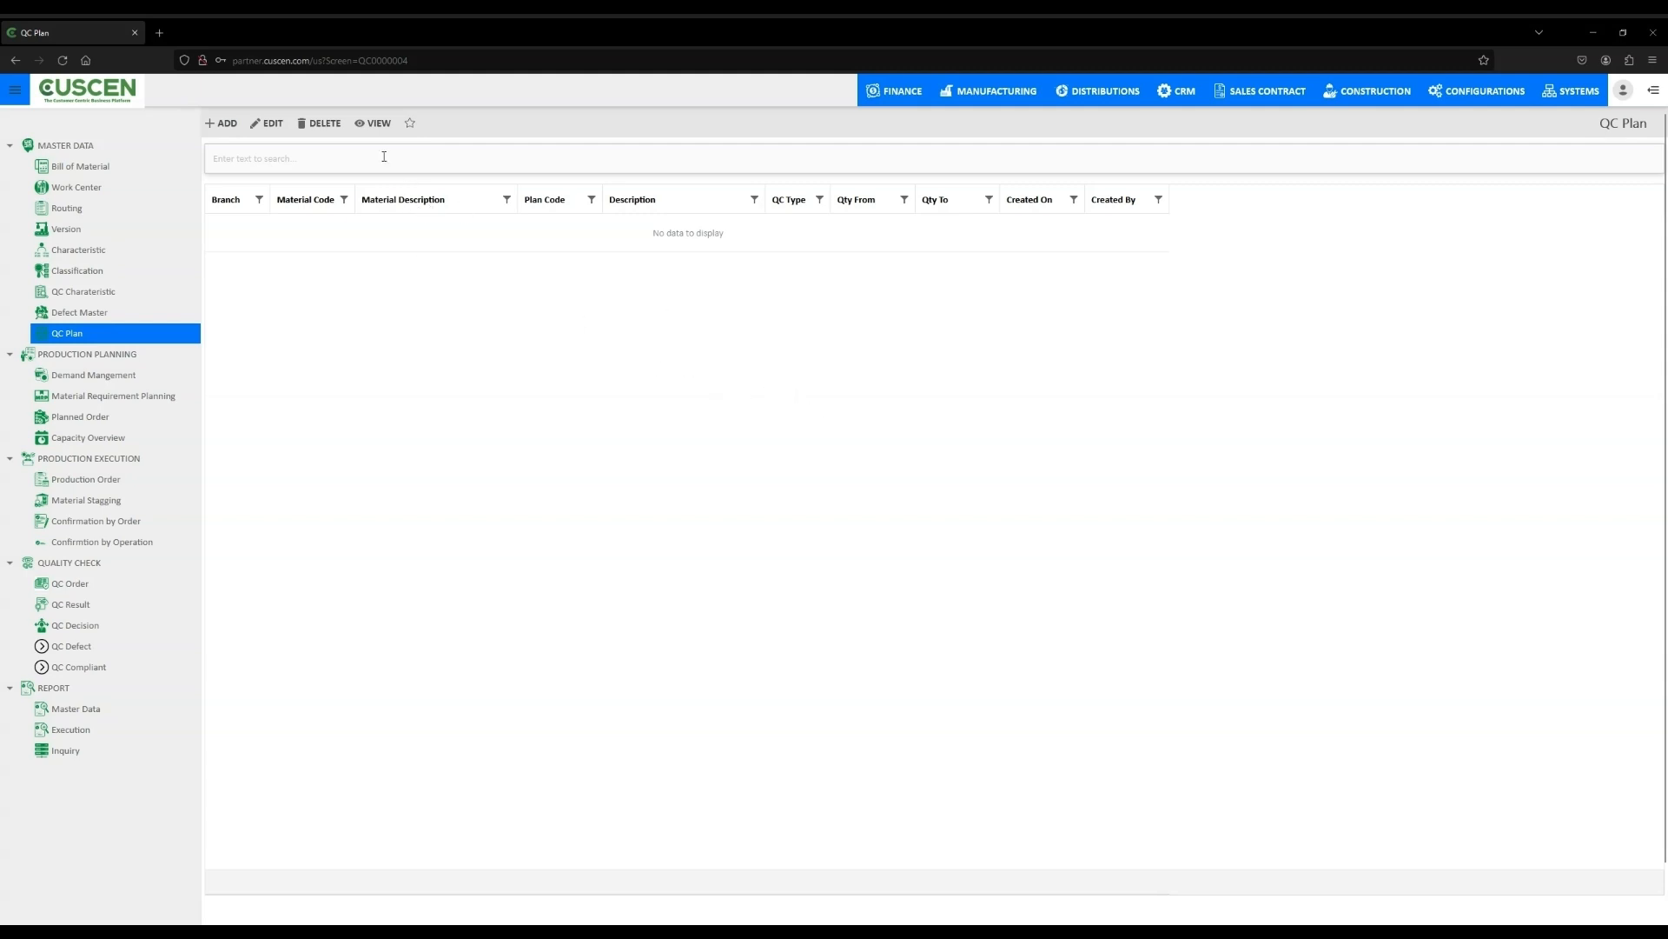
{"action": "left_click", "coordinate": [228, 123]}
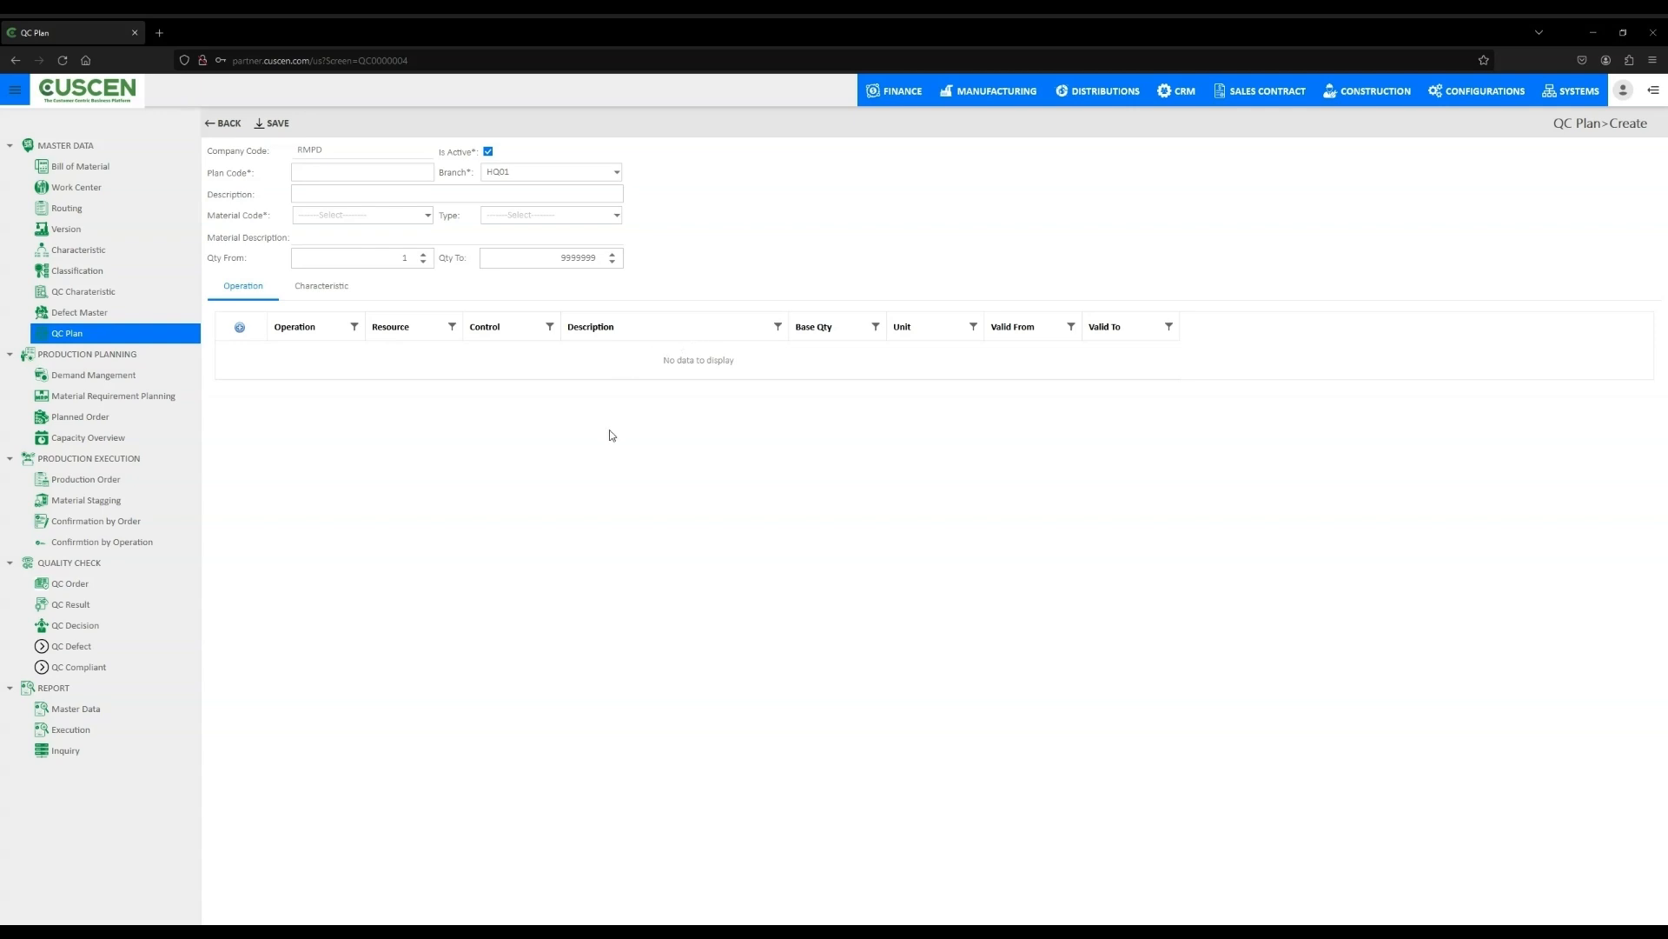
{"action": "left_click", "coordinate": [399, 174]}
{"action": "type", "text": "12"}
{"action": "left_click", "coordinate": [394, 195]}
{"action": "type", "text": "1234"}
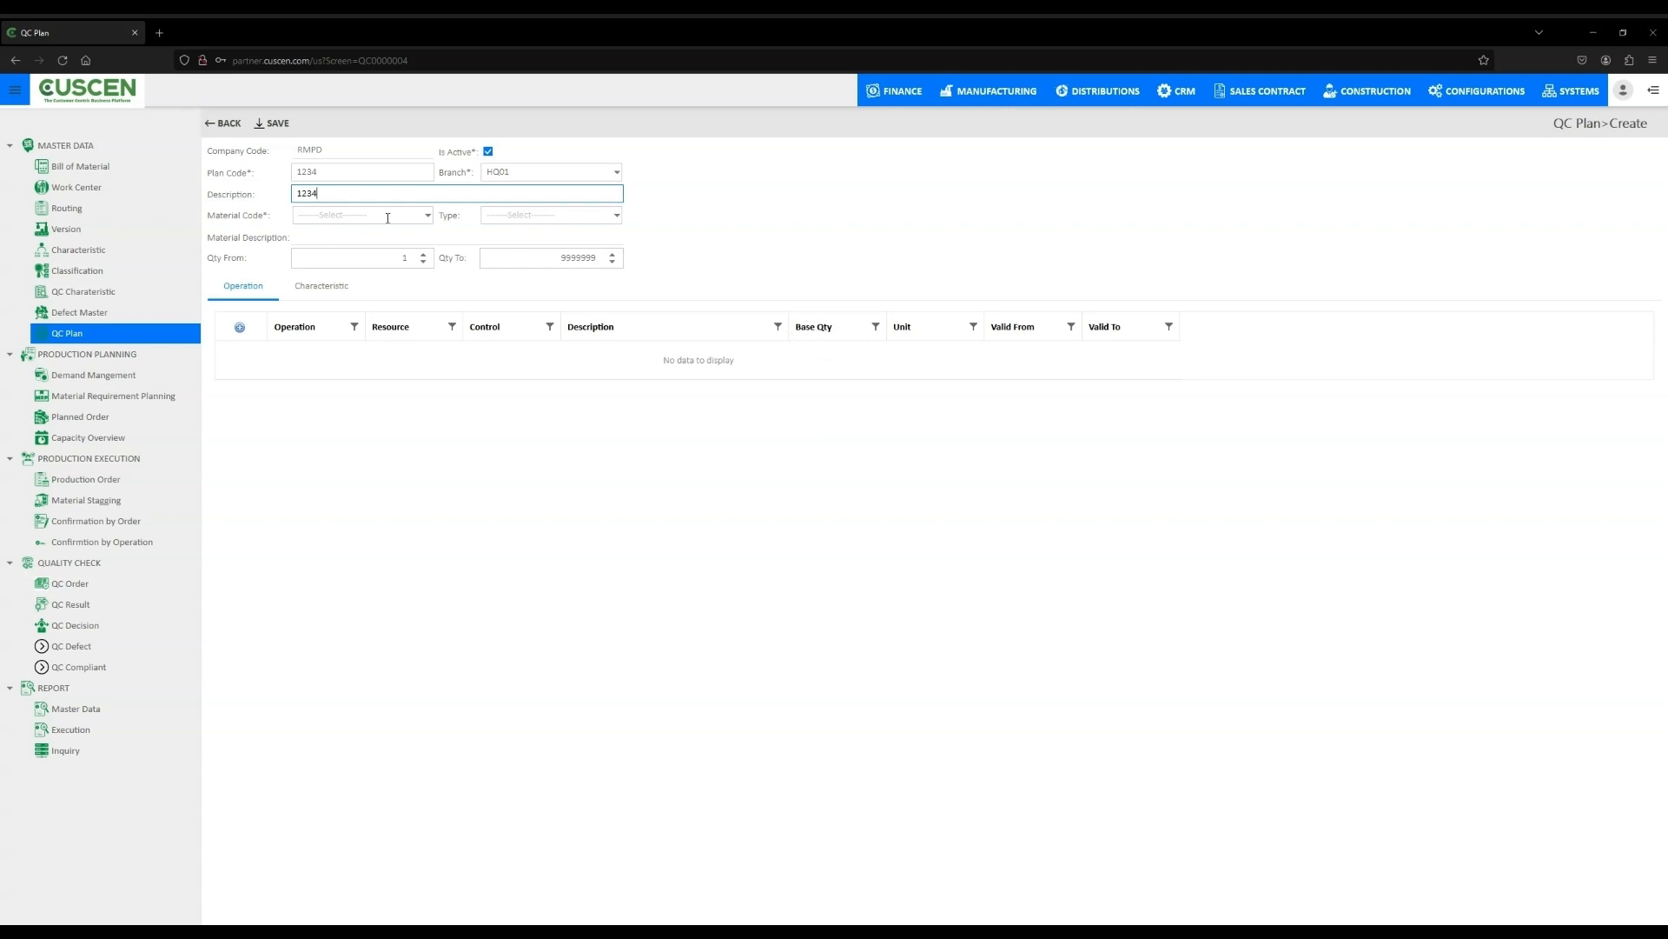
- Set the QC plan's Qty From to 1999.4
{"action": "left_click", "coordinate": [421, 219]}
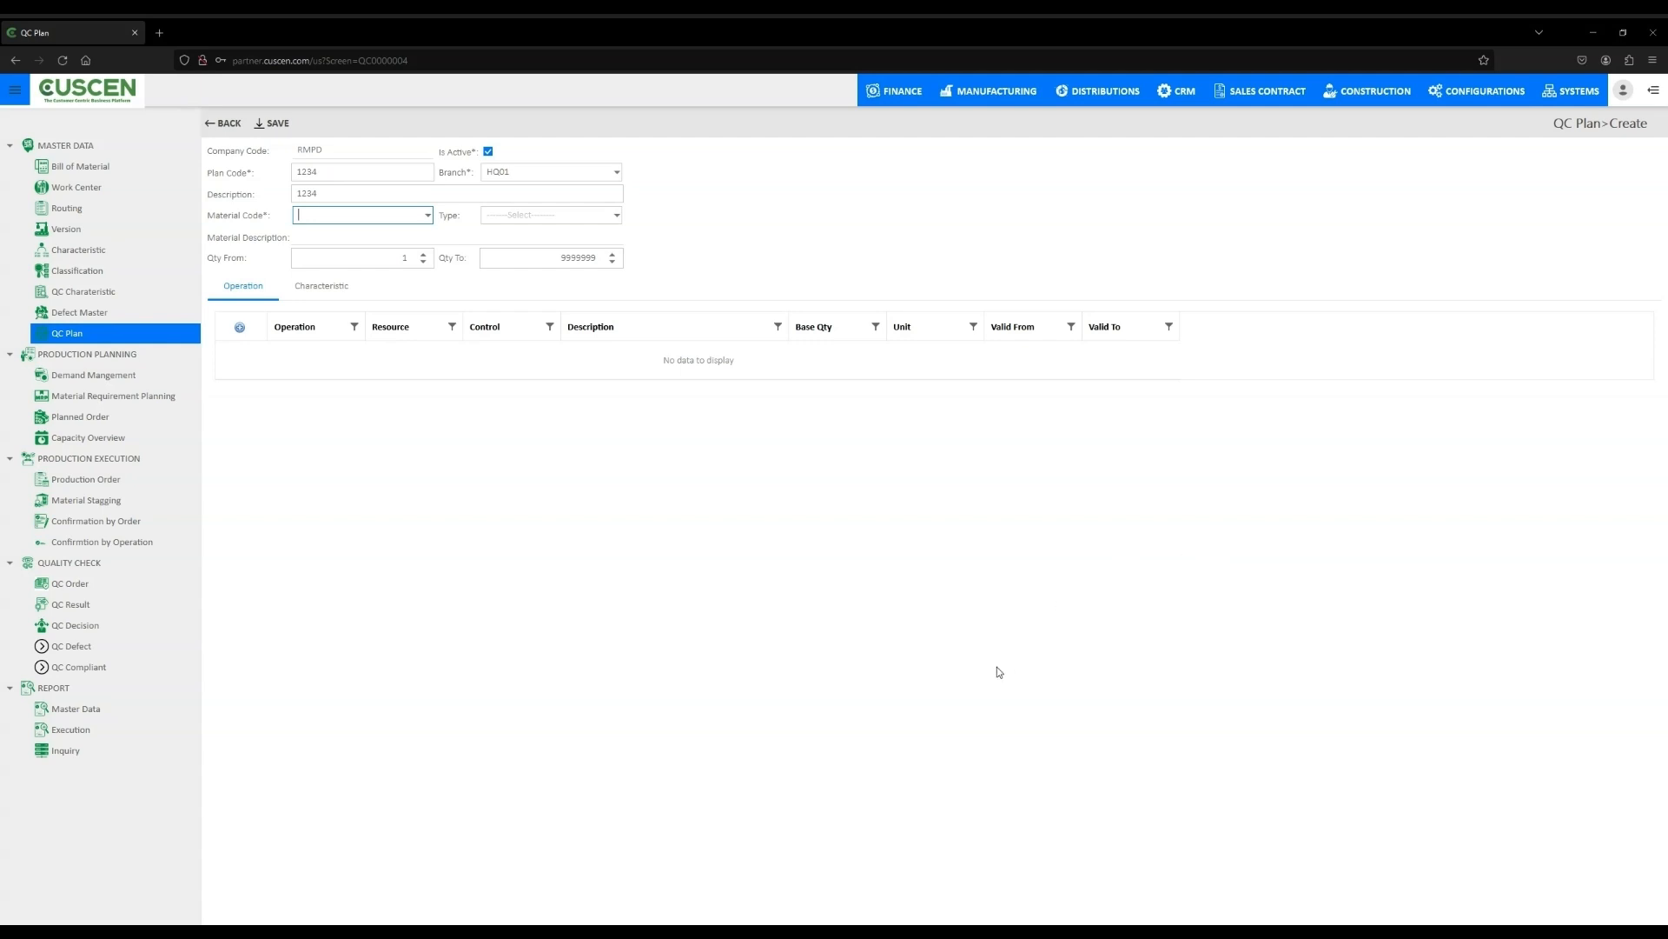
{"action": "left_click", "coordinate": [323, 248]}
{"action": "left_click", "coordinate": [424, 255]}
{"action": "left_click", "coordinate": [423, 256]}
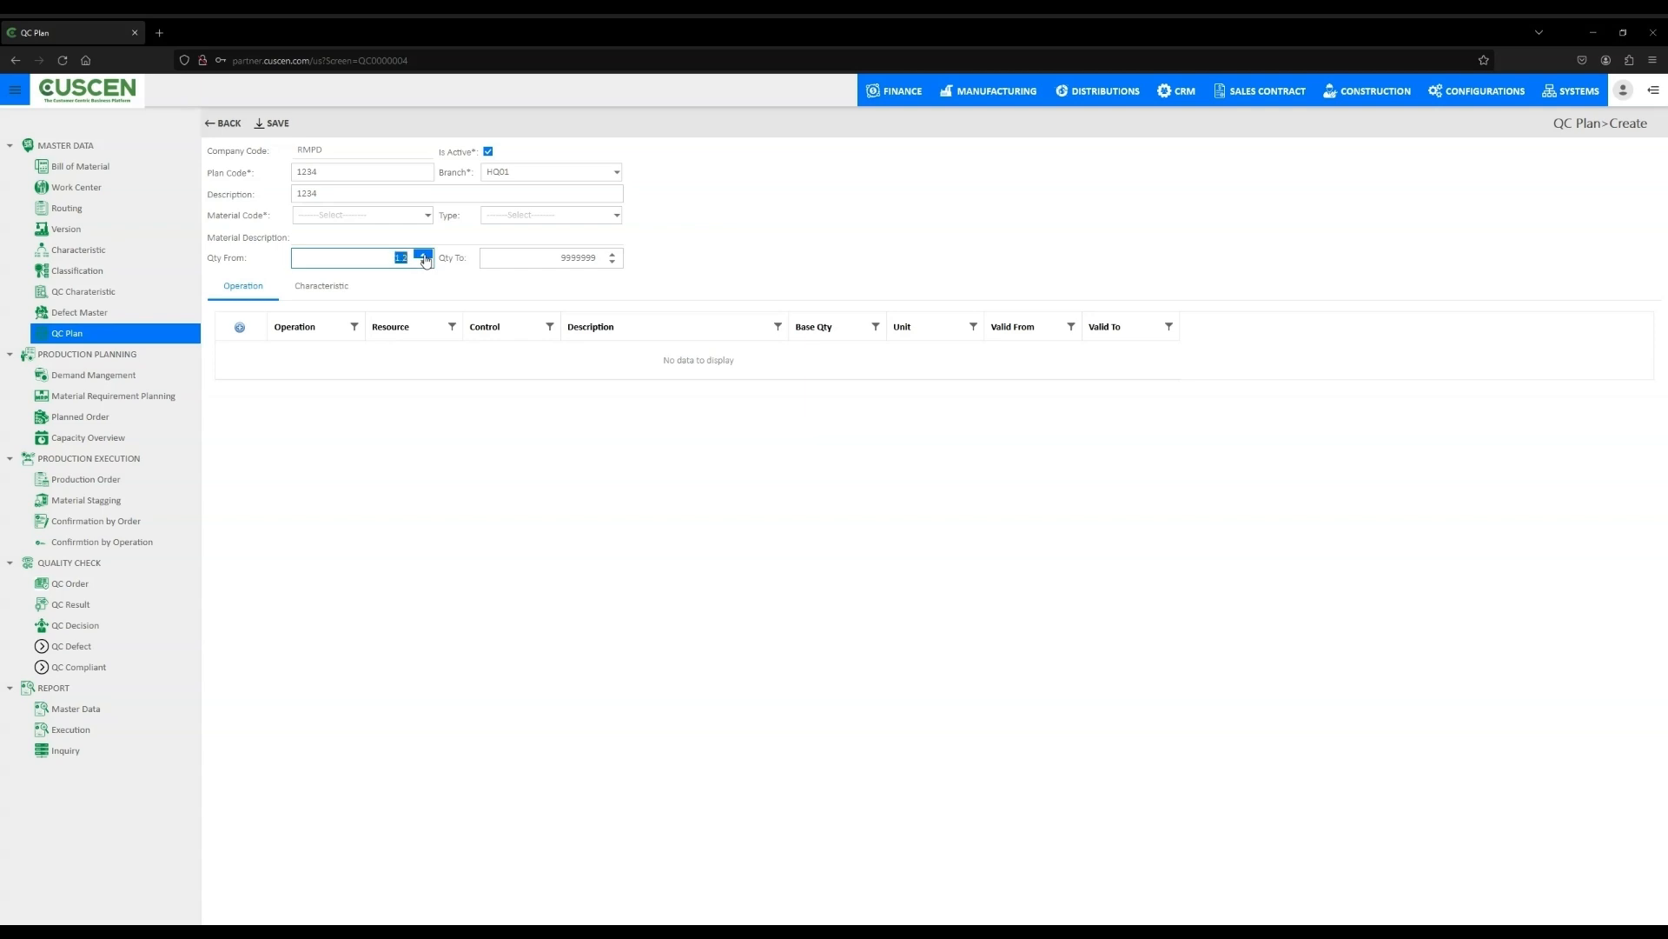
{"action": "left_click", "coordinate": [424, 256]}
{"action": "left_click", "coordinate": [425, 256]}
{"action": "left_click", "coordinate": [401, 257]}
{"action": "type", "text": "99999"}
{"action": "key", "text": "BackSpace"}
{"action": "key", "text": "BackSpace"}
- Set the QC plan's Qty To to 888888
{"action": "left_click", "coordinate": [604, 257]}
{"action": "key", "text": "BackSpace"}
{"action": "key", "text": "BackSpace"}
{"action": "key", "text": "BackSpace"}
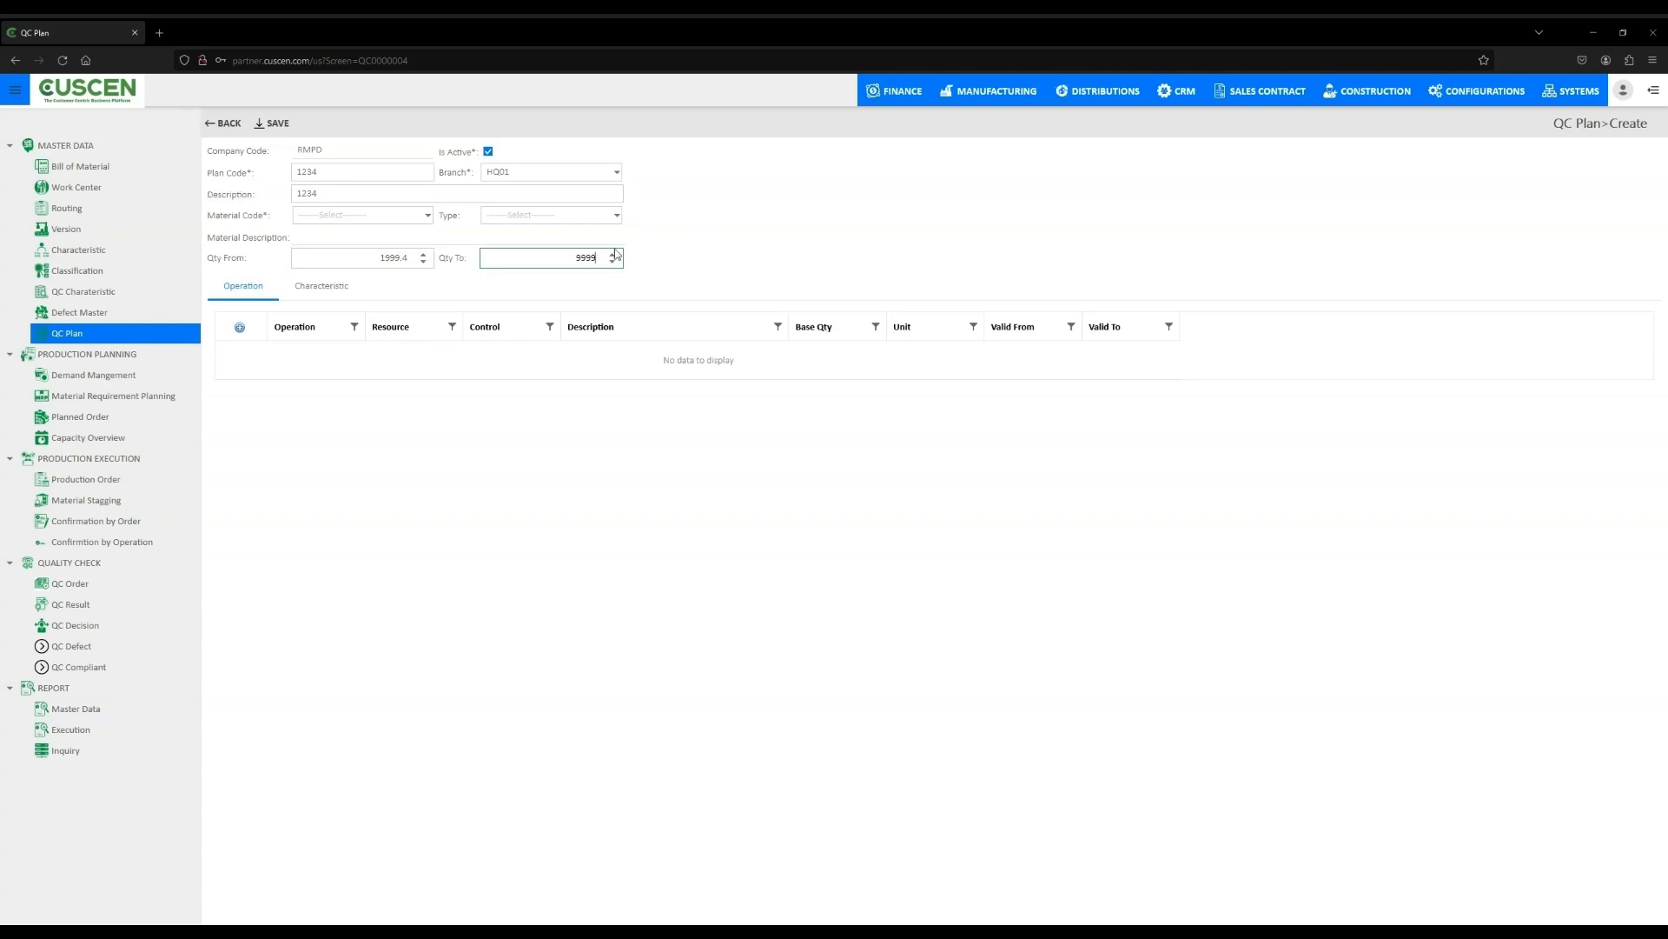
{"action": "key", "text": "BackSpace"}
{"action": "key", "text": "BackSpace"}
{"action": "key", "text": "BackSpace"}
{"action": "key", "text": "BackSpace"}
{"action": "type", "text": "888888"}
- Review the Characteristic and Operation tabs and save the QC plan
{"action": "left_click", "coordinate": [325, 291]}
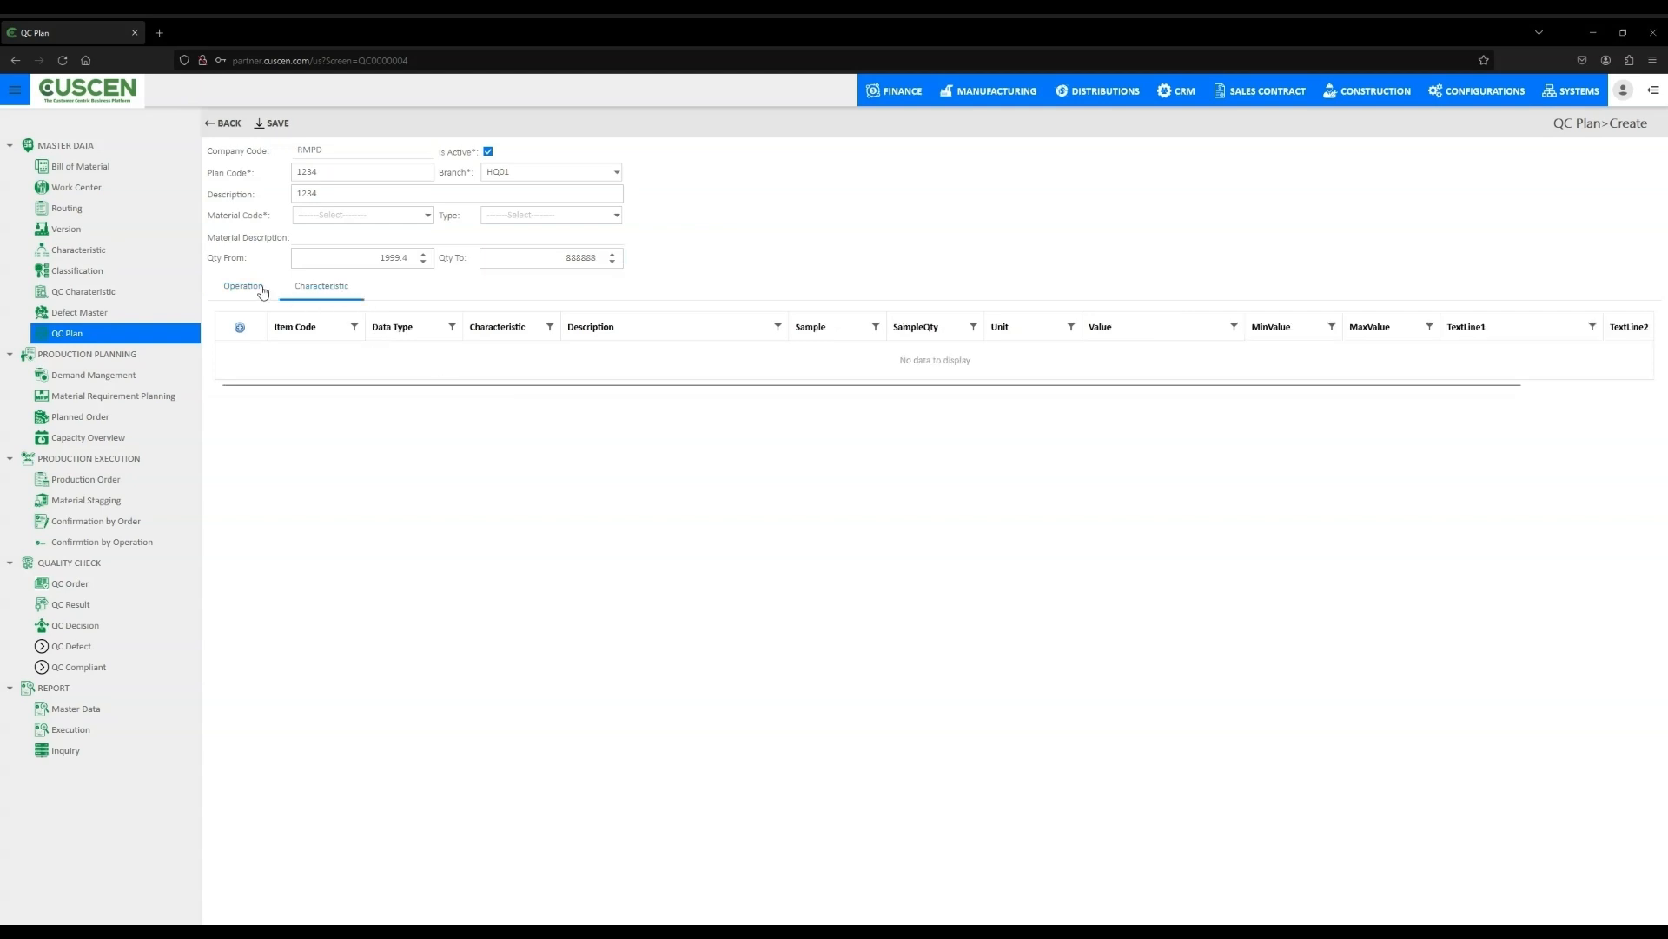
{"action": "left_click", "coordinate": [256, 289]}
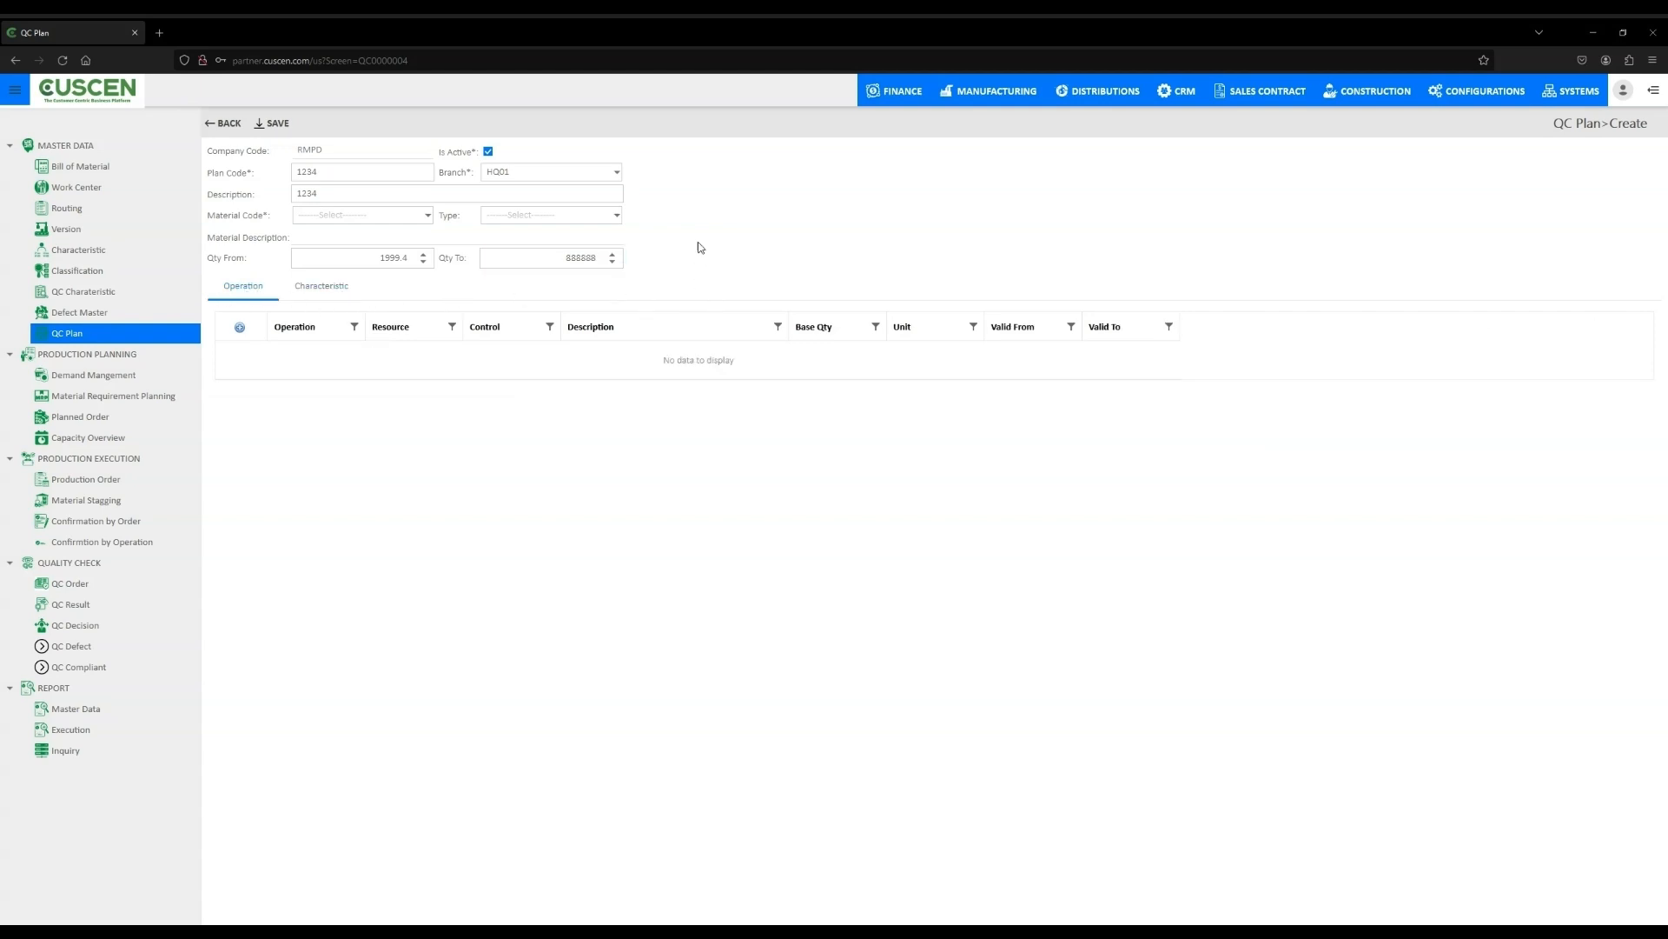
{"action": "left_click", "coordinate": [488, 153]}
{"action": "left_click", "coordinate": [488, 152]}
{"action": "left_click", "coordinate": [276, 122]}
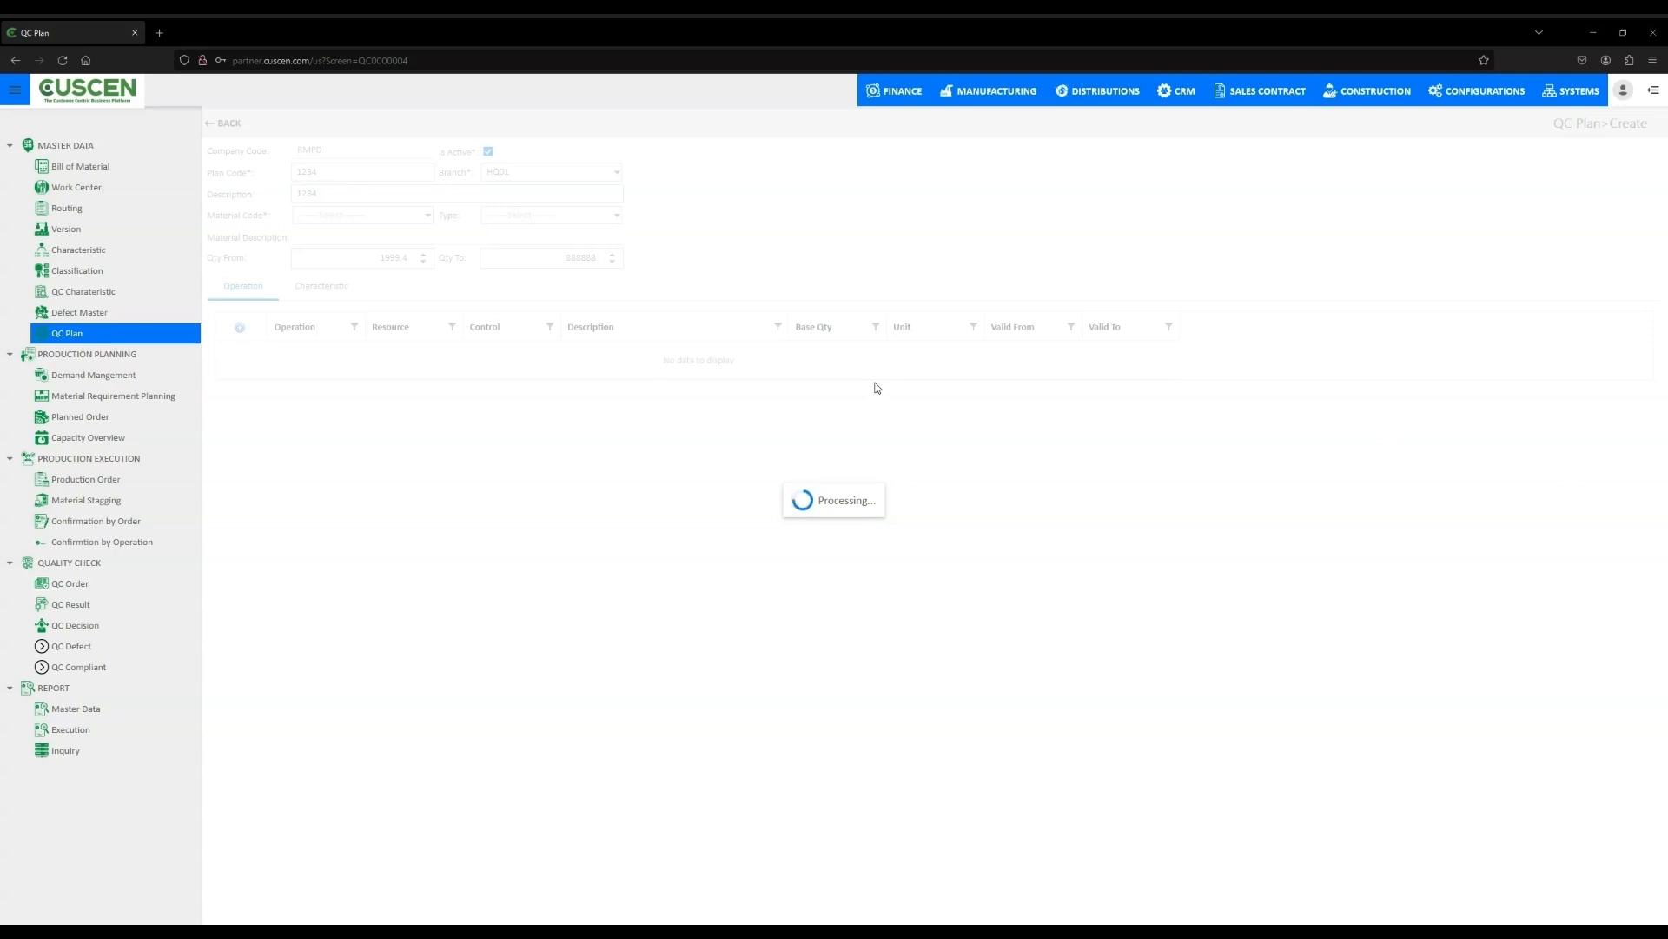
- Start a new demand management entry with the default monthly items and save it
{"action": "left_click", "coordinate": [116, 380]}
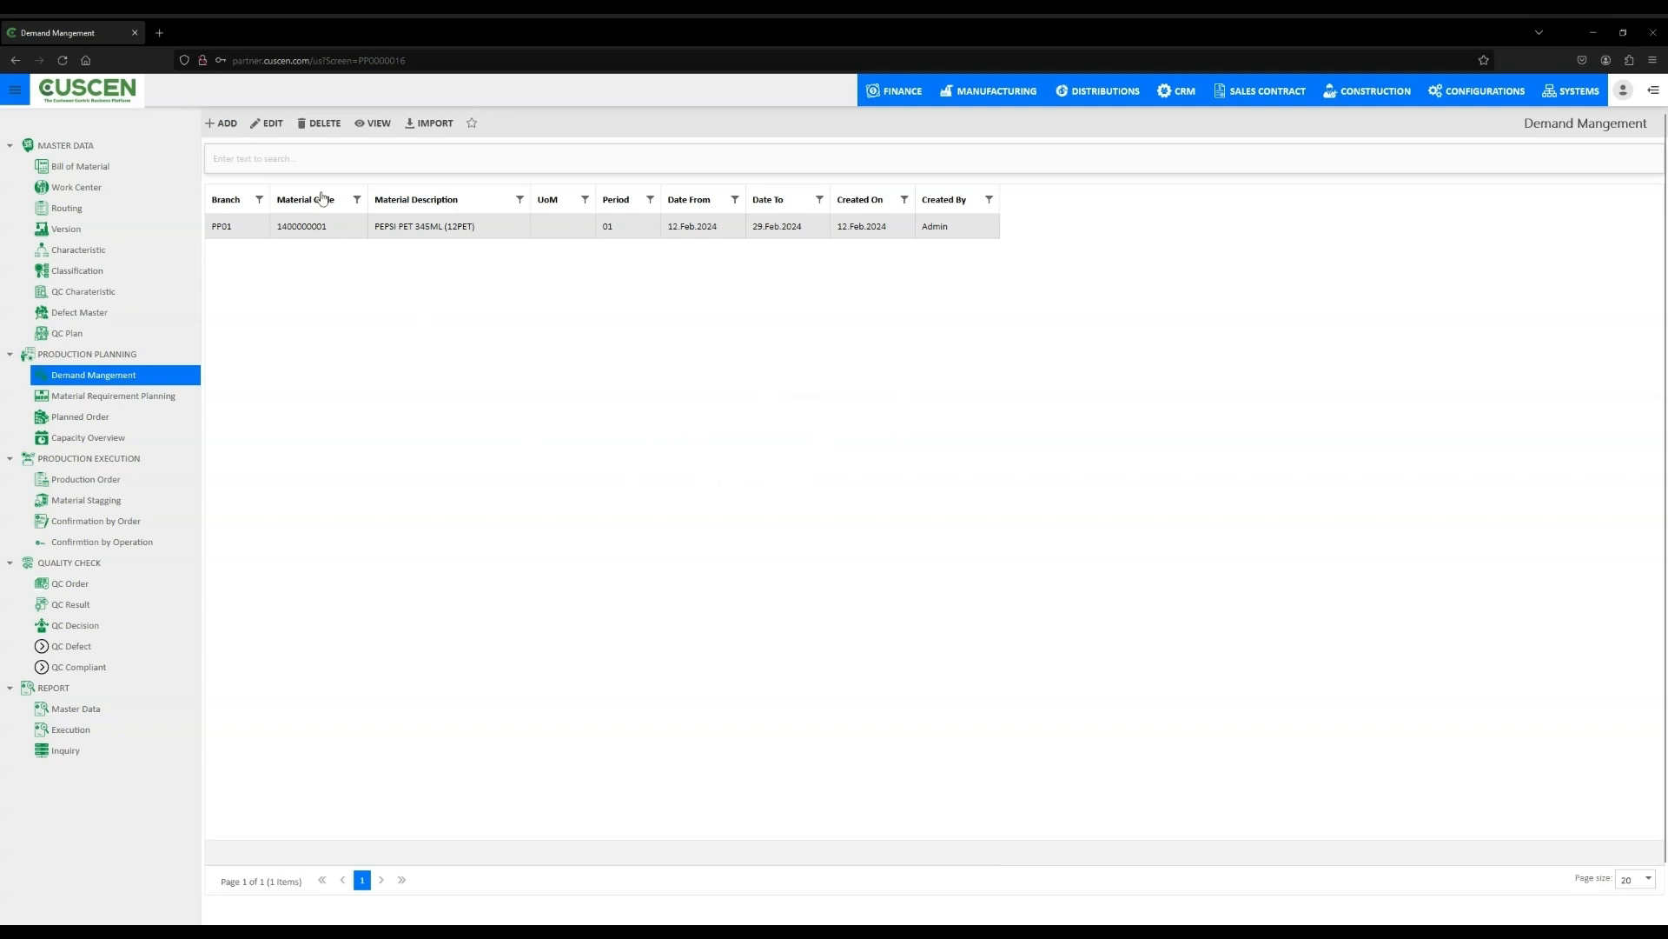
{"action": "left_click", "coordinate": [242, 139]}
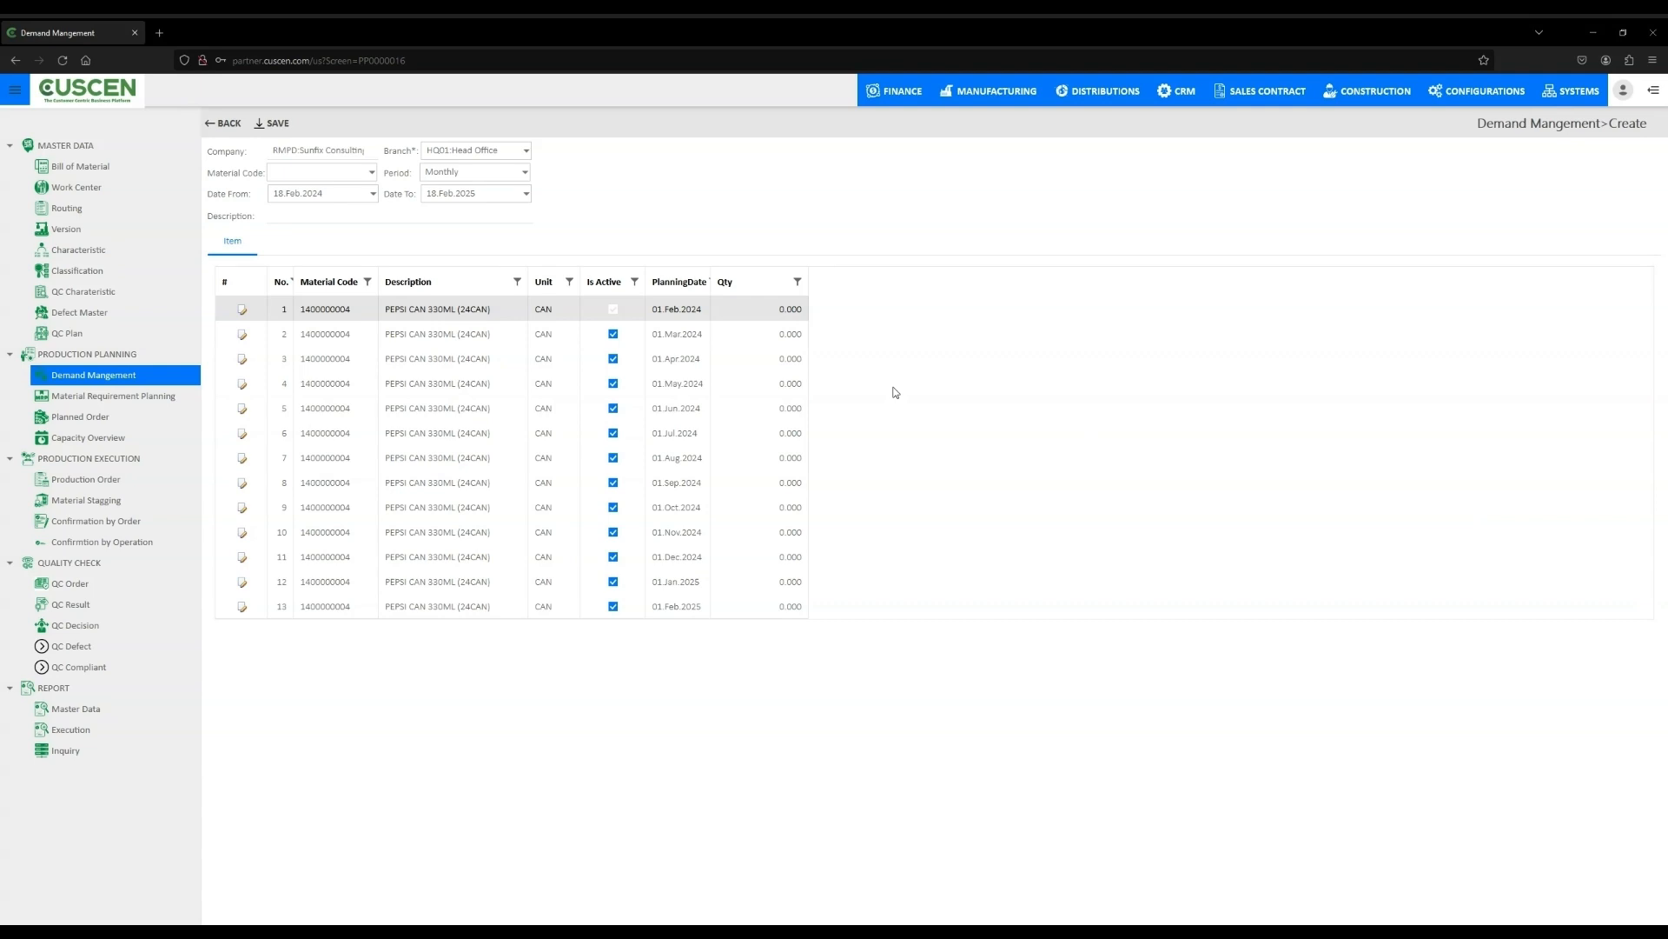
{"action": "double_click", "coordinate": [436, 311]}
{"action": "left_click", "coordinate": [277, 124]}
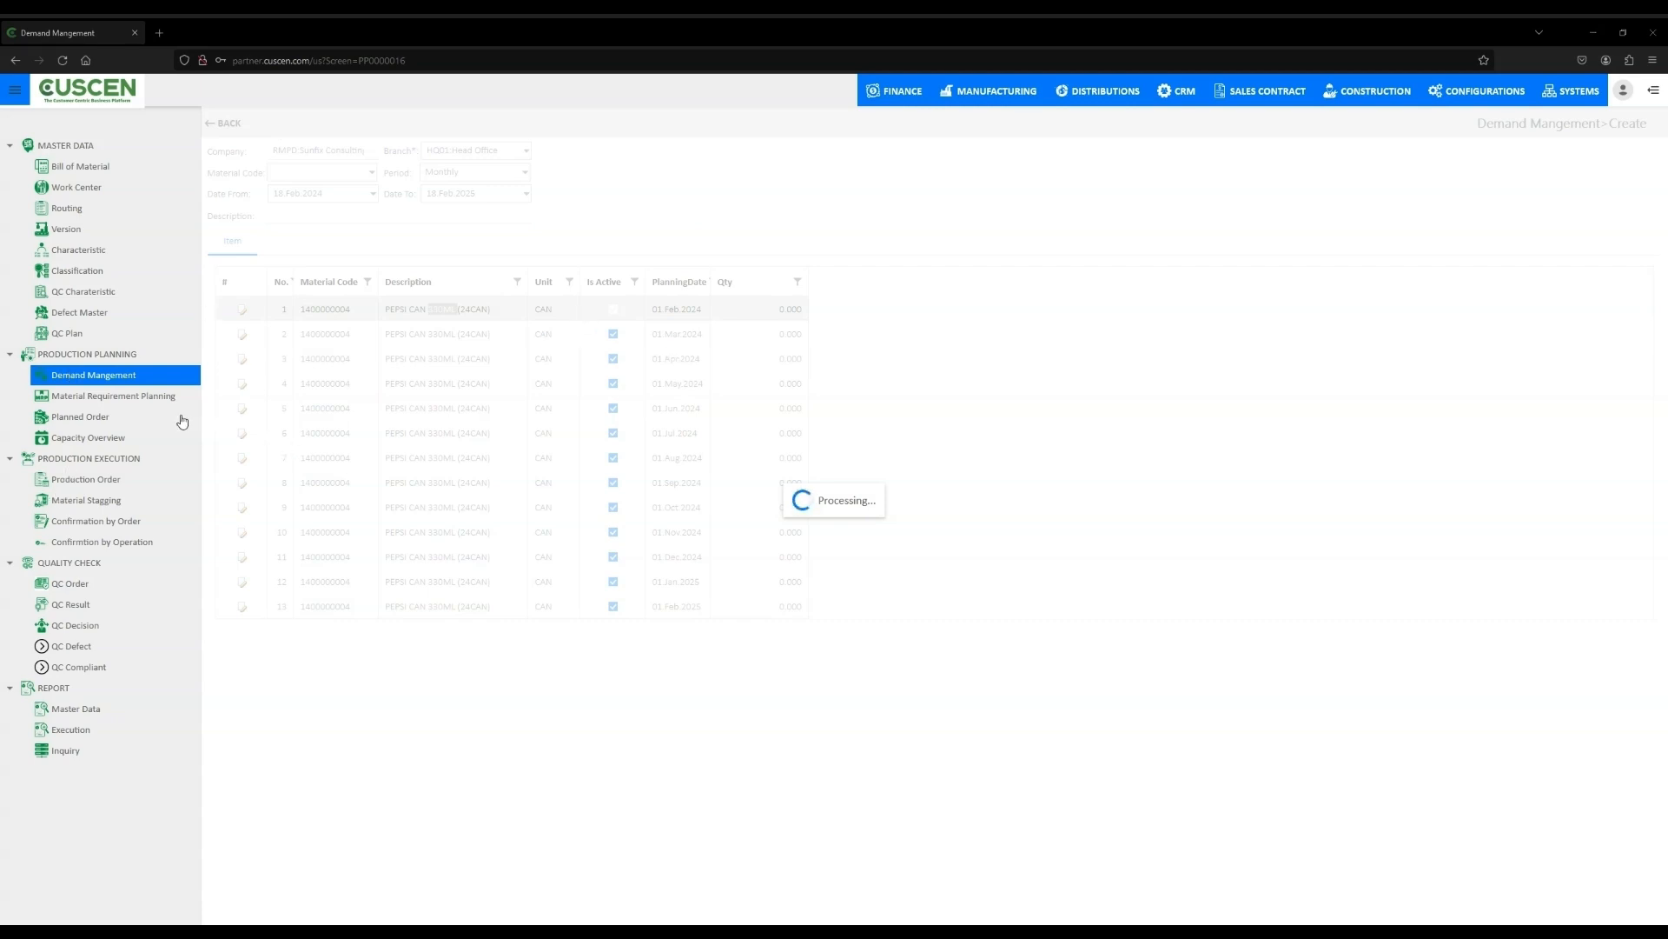
{"action": "left_click", "coordinate": [124, 380]}
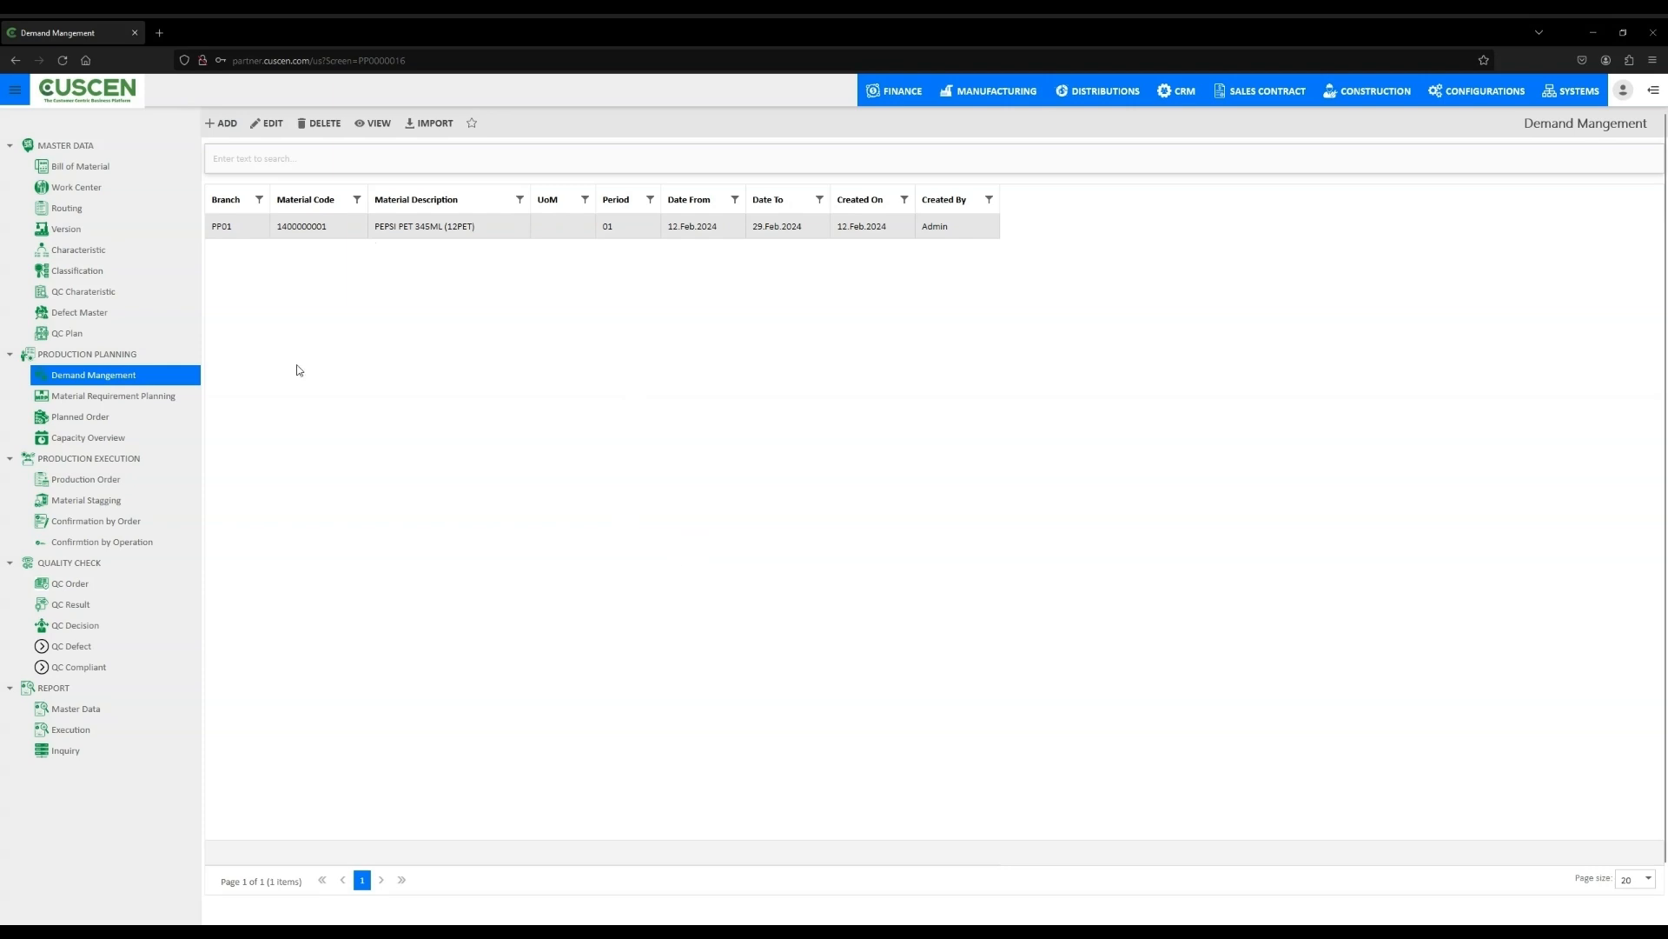
- Run Material Requirement Planning for material 1051111, branch PP01, MRP group 1000, MRP control 100 Finish Goods, Add New Planning mode
{"action": "left_click", "coordinate": [114, 402]}
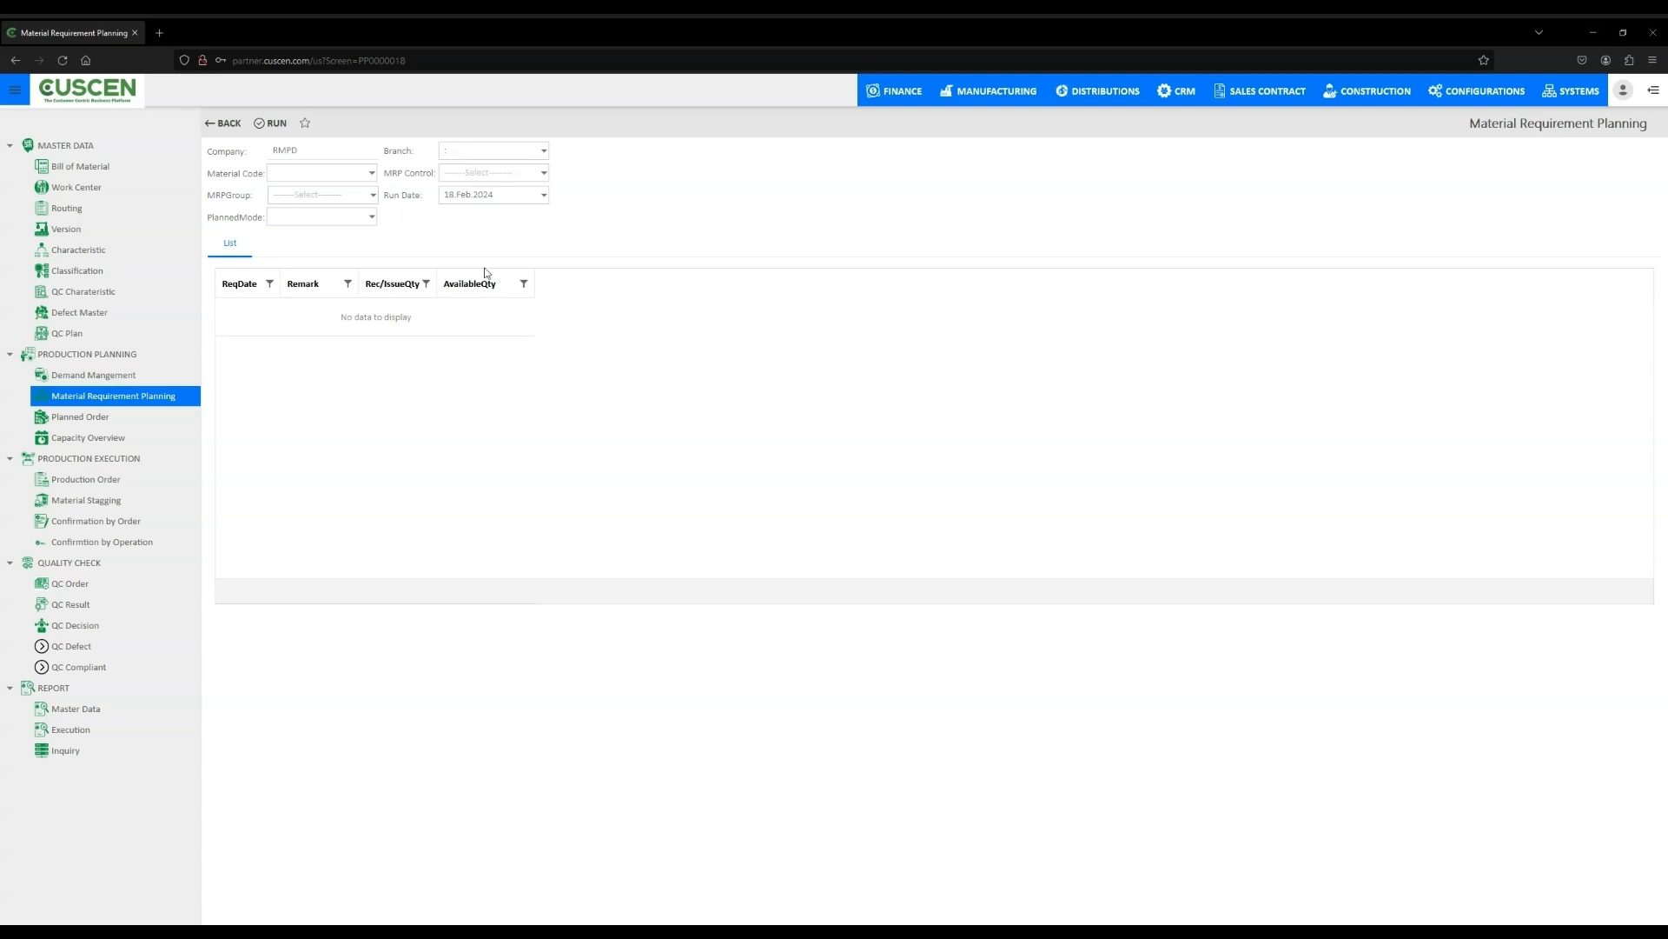
{"action": "left_click", "coordinate": [373, 174]}
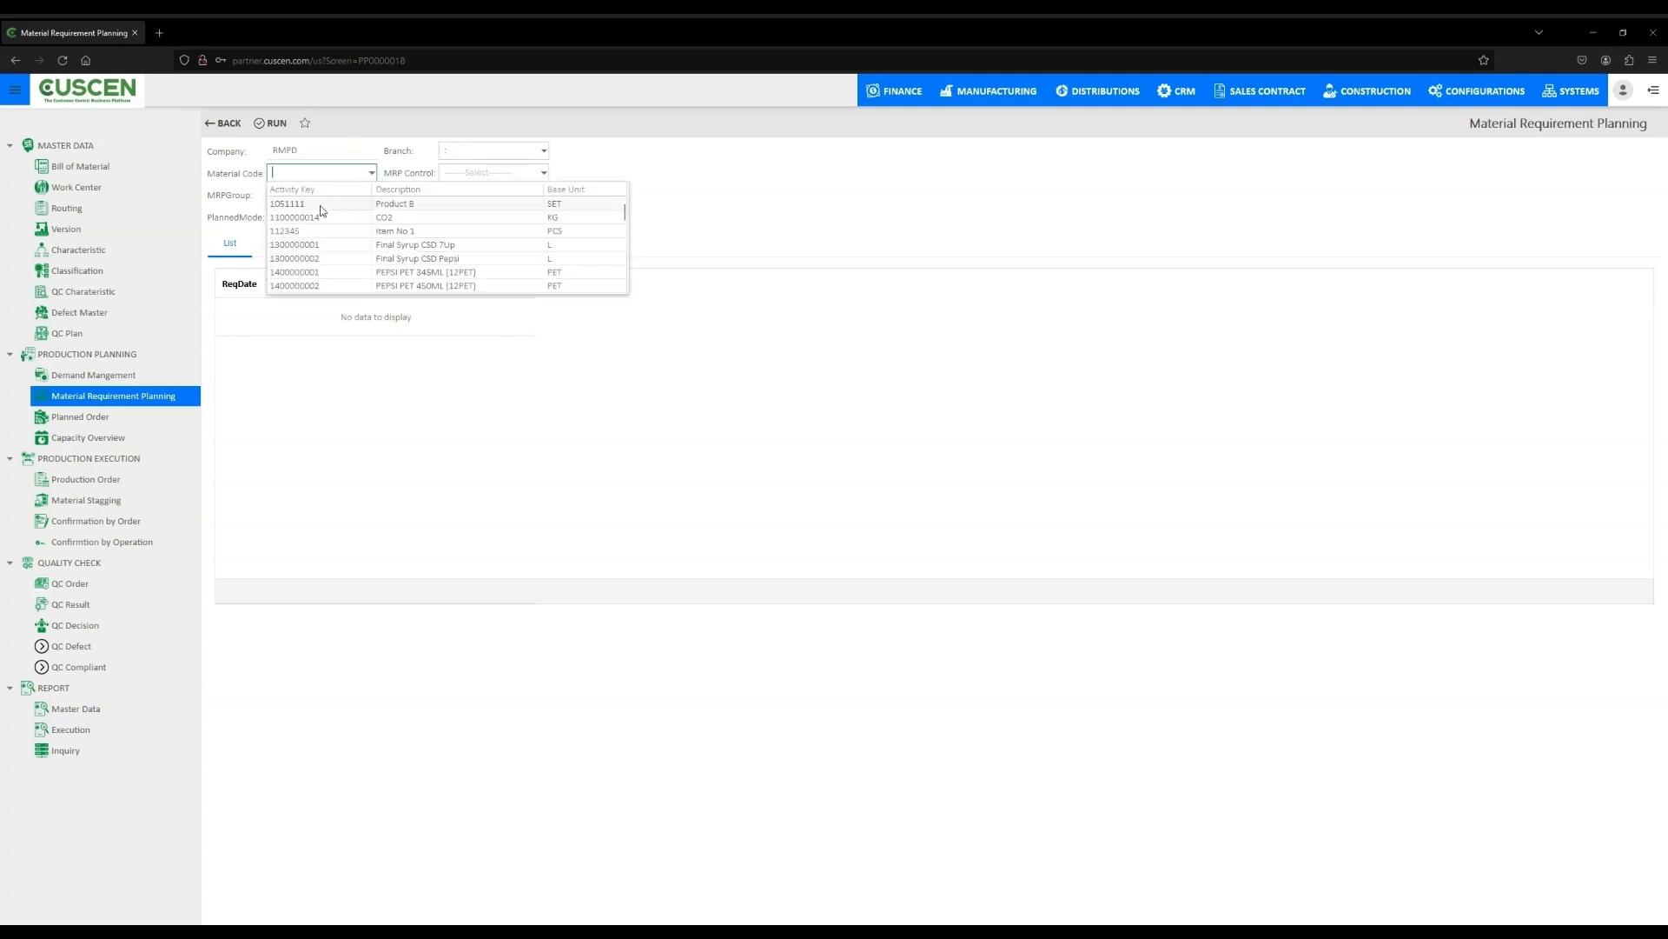
{"action": "left_click", "coordinate": [374, 212]}
{"action": "left_click", "coordinate": [544, 151]}
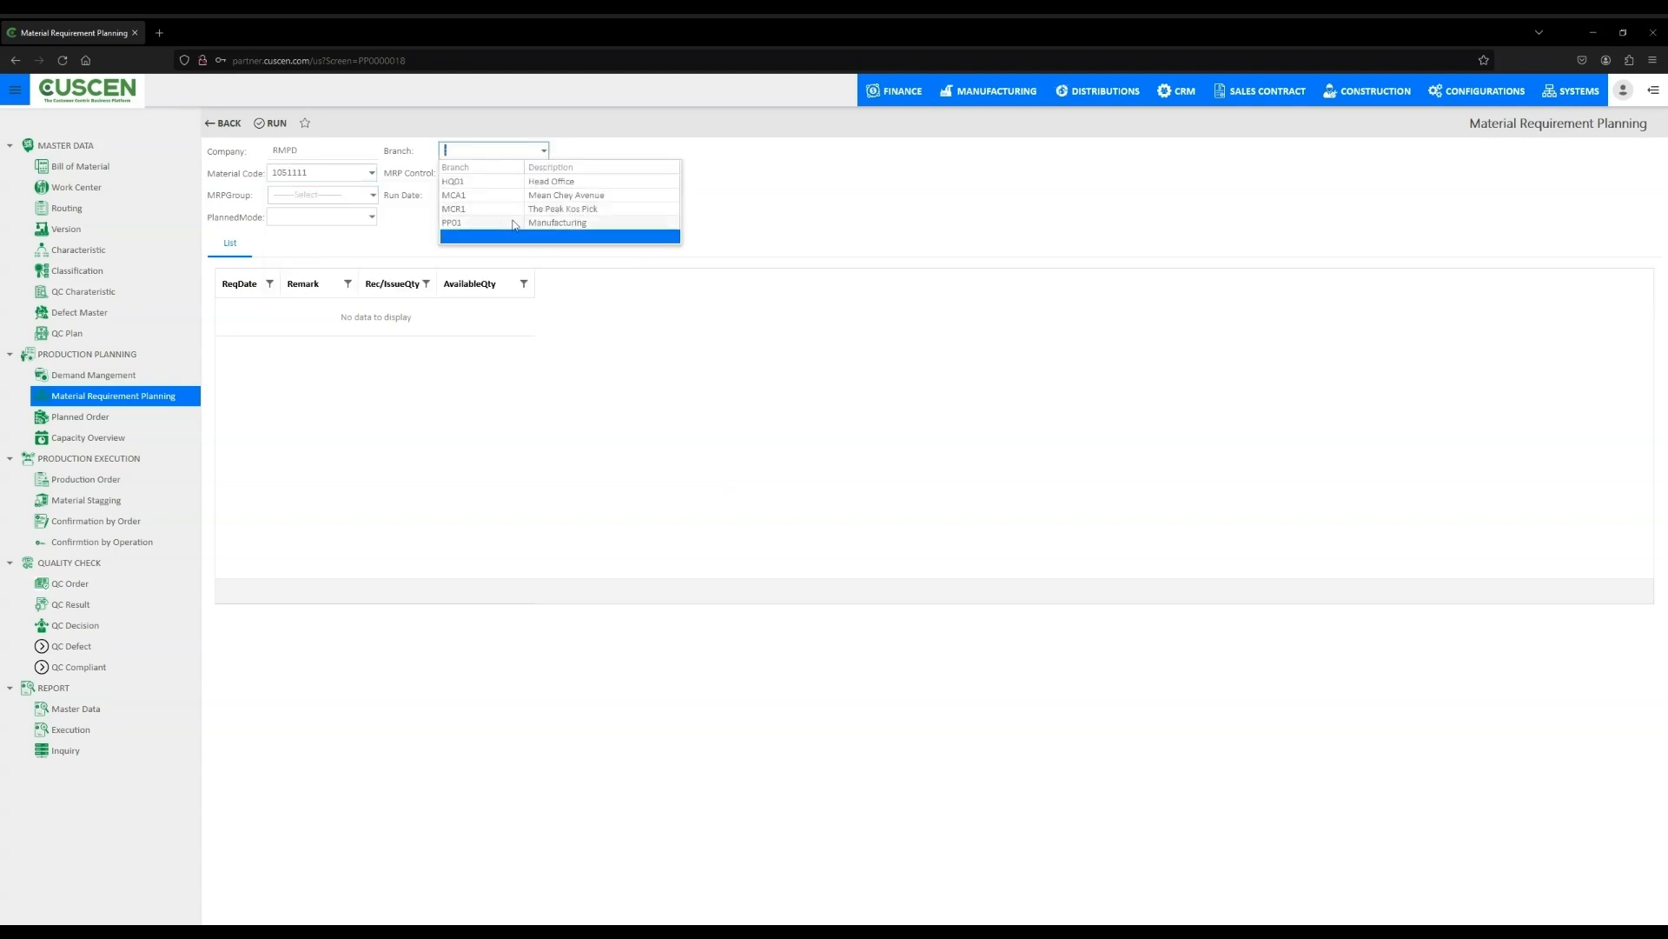
{"action": "left_click", "coordinate": [538, 228]}
{"action": "left_click", "coordinate": [373, 194]}
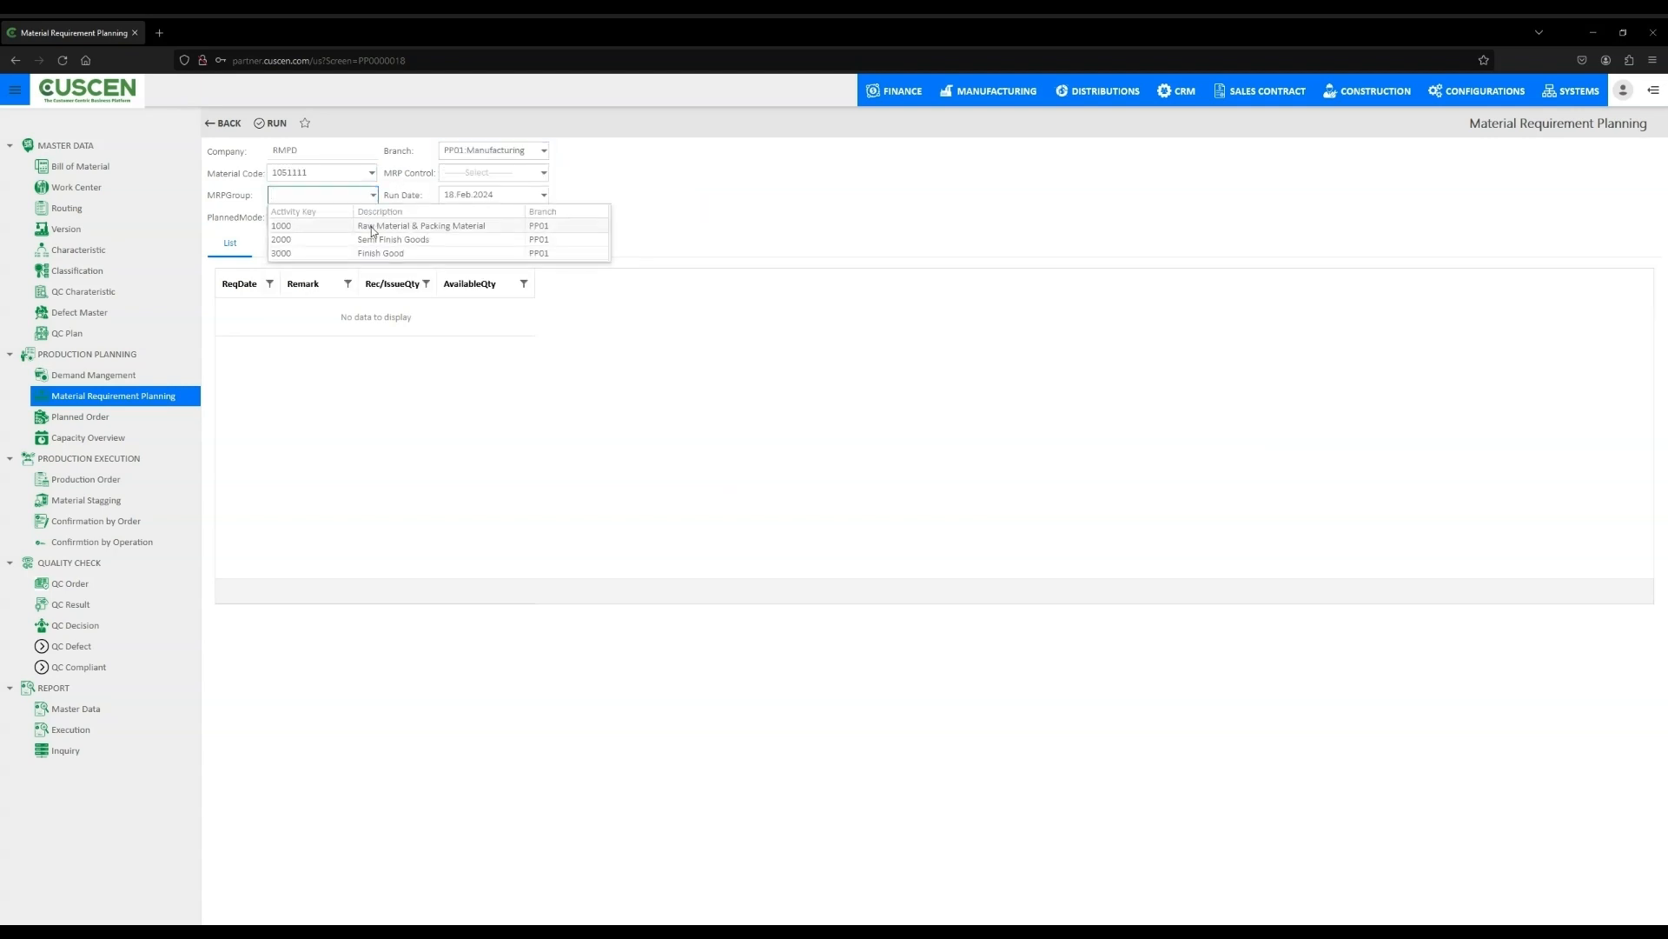
{"action": "left_click", "coordinate": [375, 226]}
{"action": "left_click", "coordinate": [544, 173]}
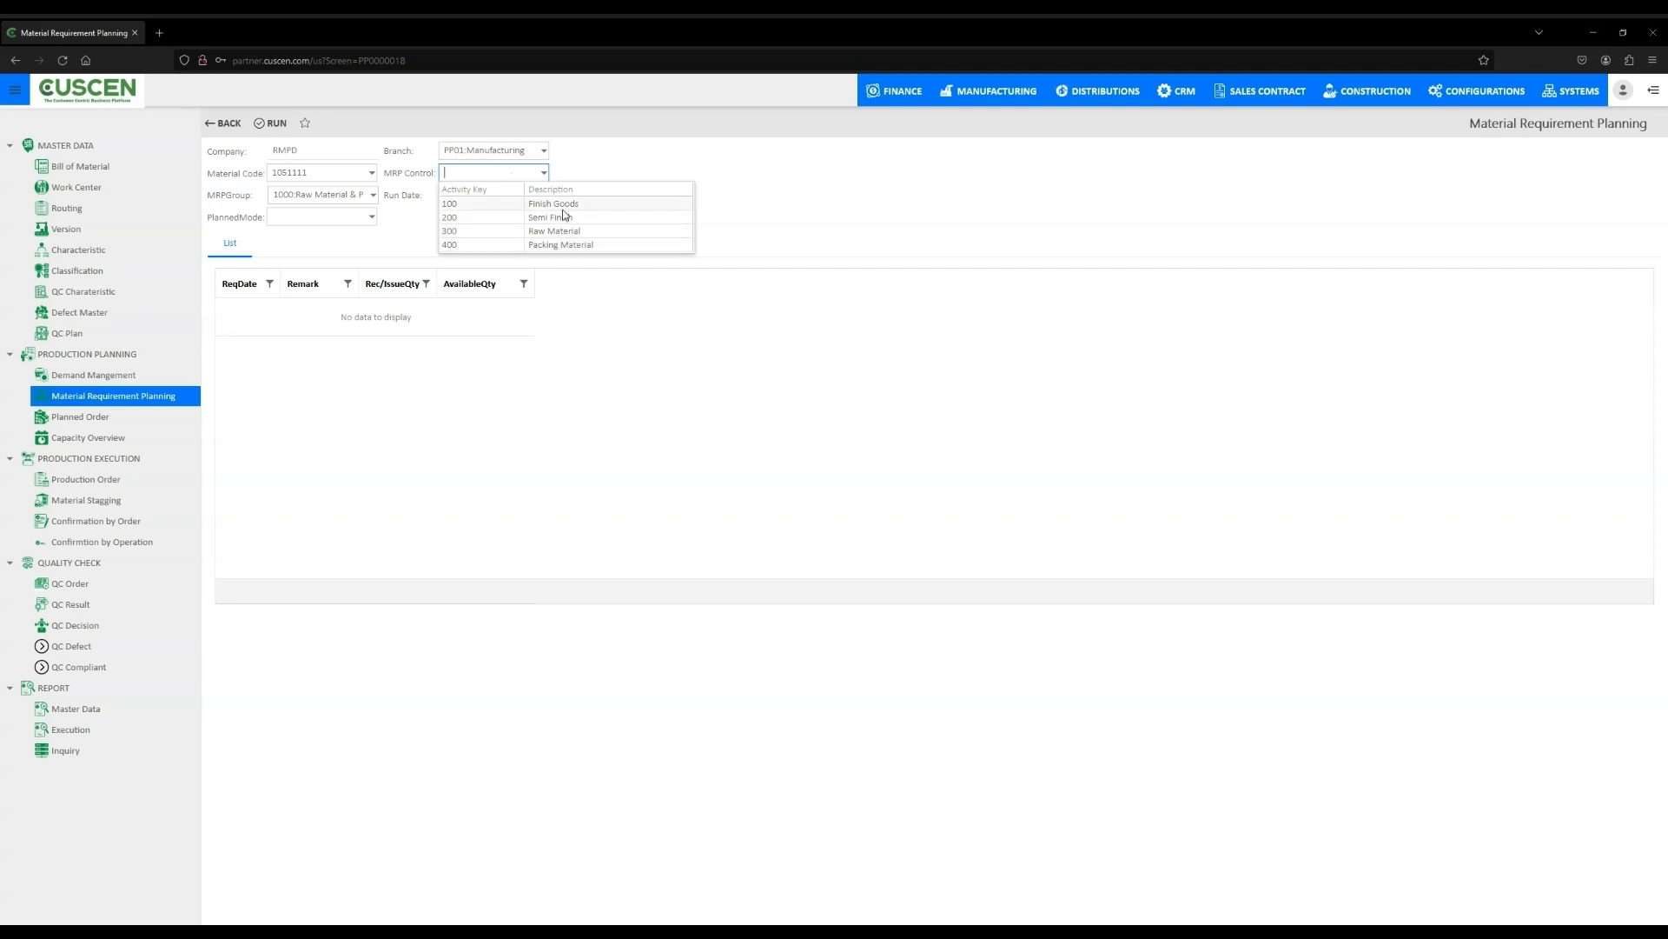
{"action": "left_click", "coordinate": [556, 204]}
{"action": "left_click", "coordinate": [373, 218]}
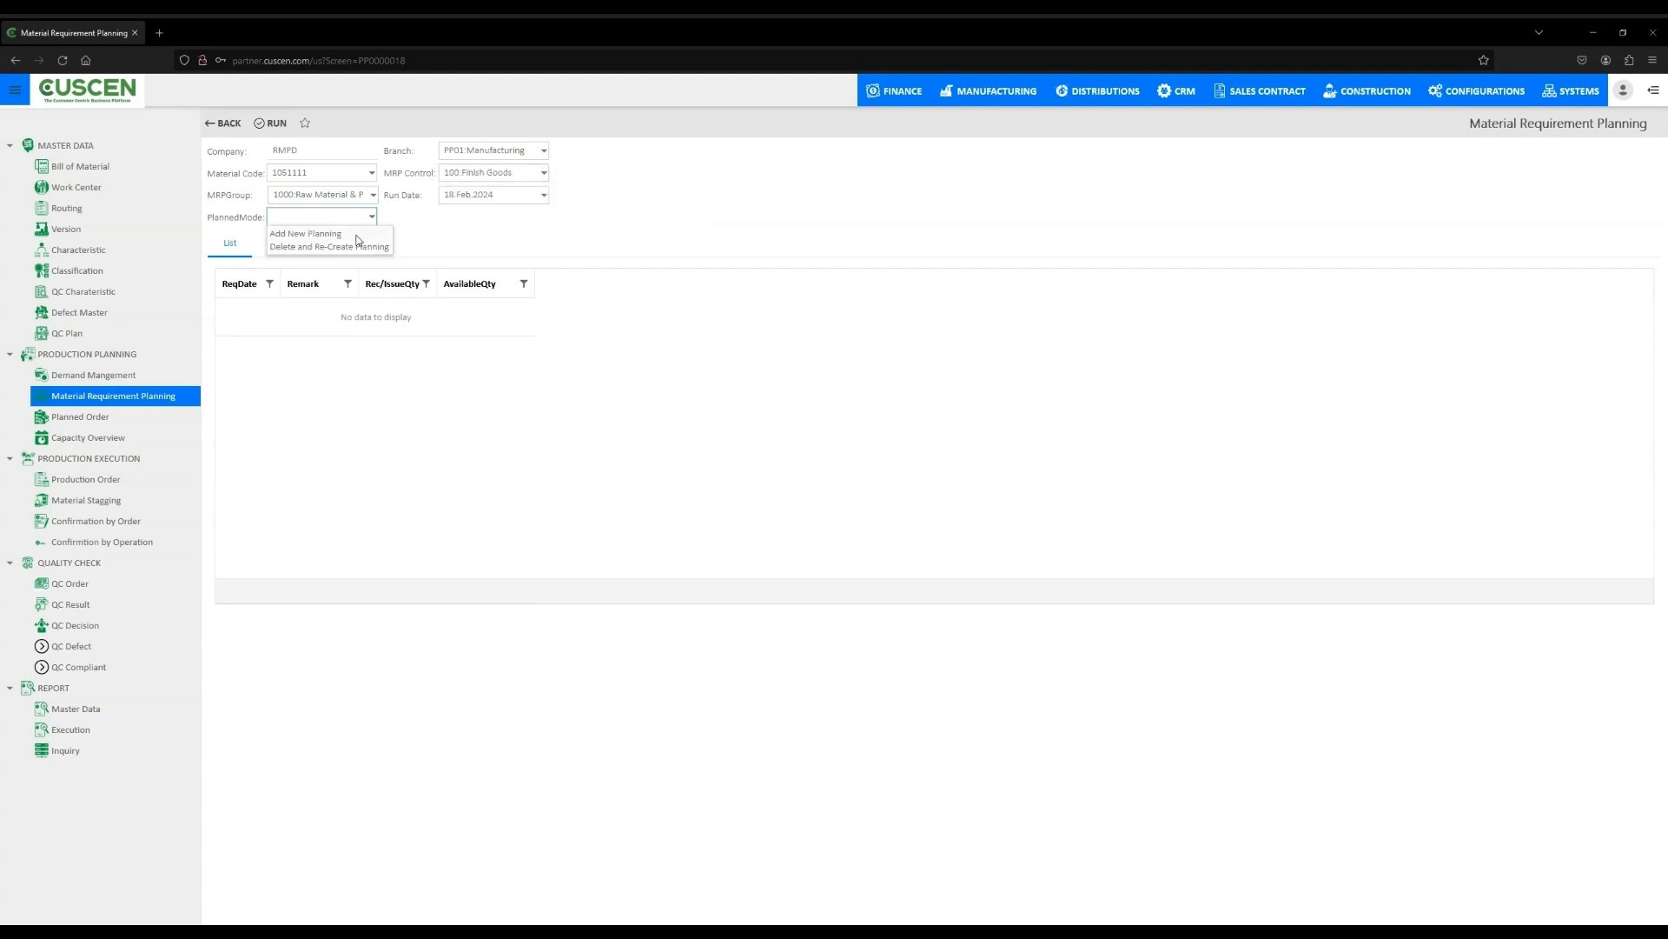
{"action": "left_click", "coordinate": [358, 234]}
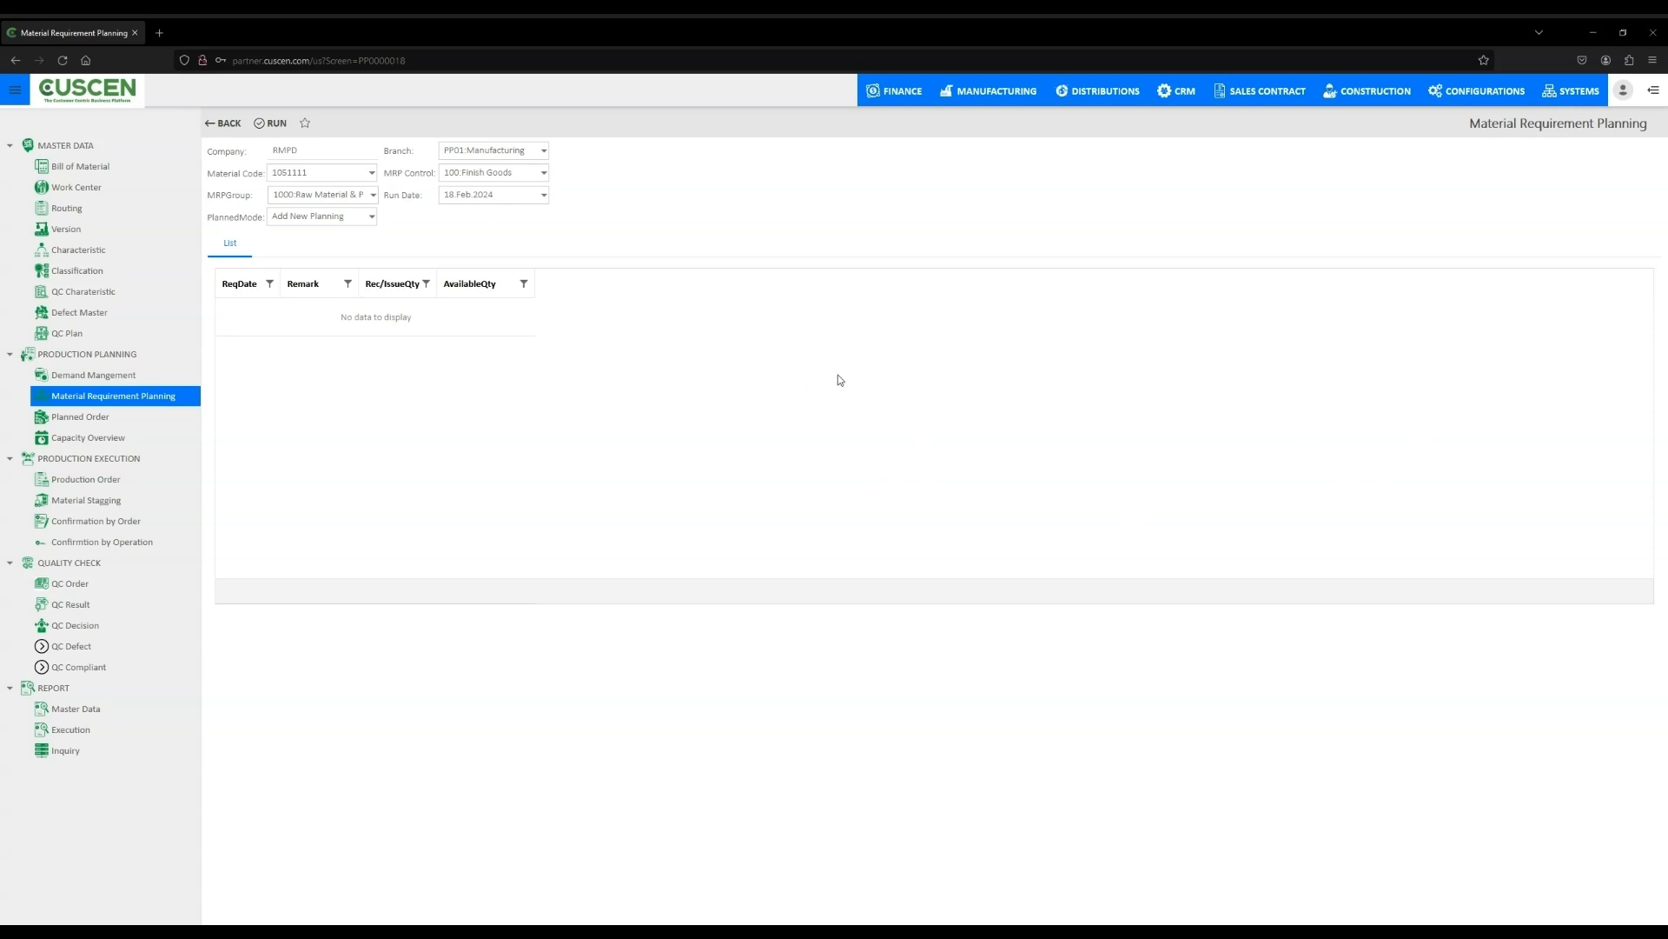
{"action": "left_click", "coordinate": [276, 122]}
{"action": "triple_click", "coordinate": [358, 320]}
{"action": "left_click", "coordinate": [373, 194]}
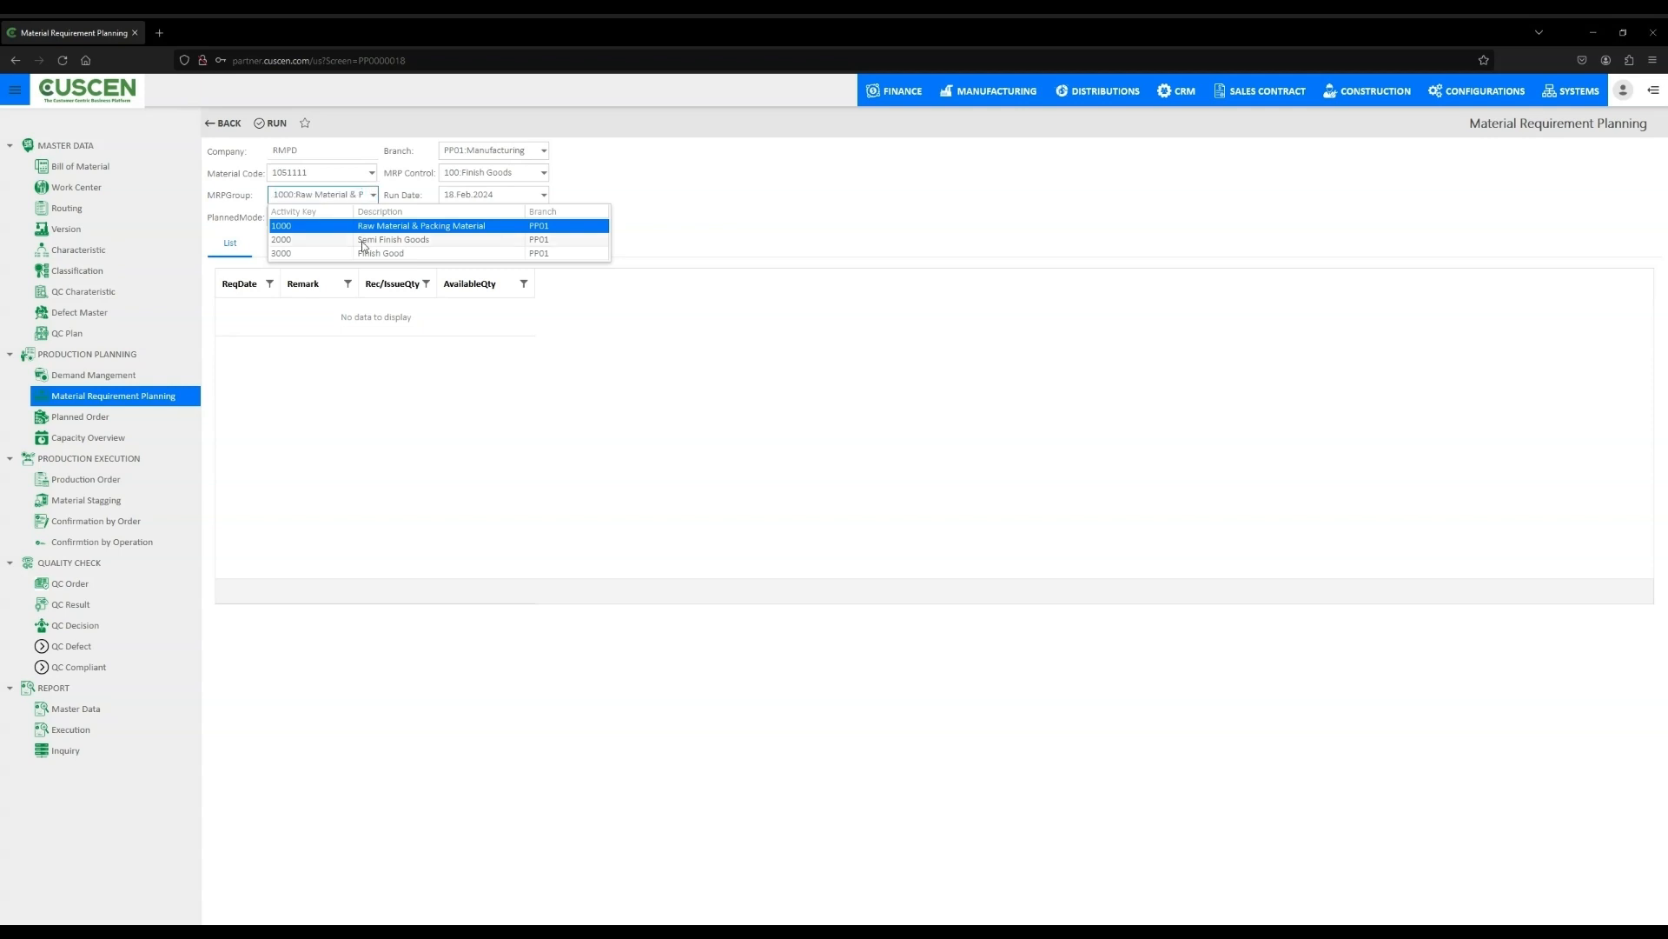
{"action": "left_click", "coordinate": [363, 241]}
{"action": "left_click", "coordinate": [363, 169]}
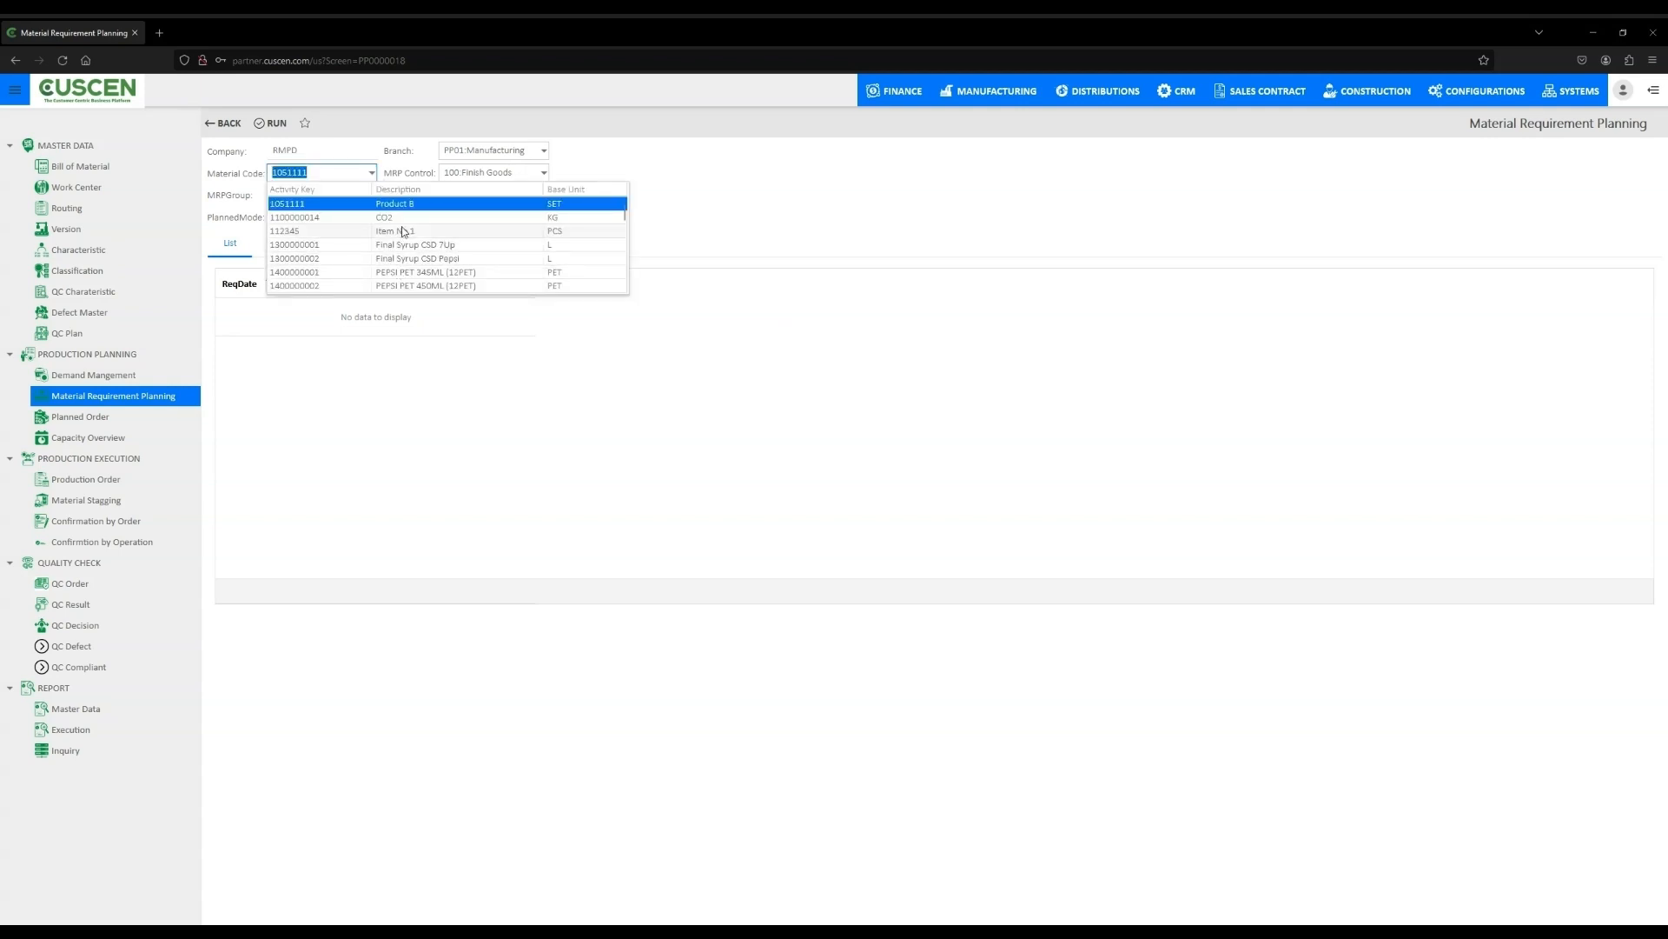
{"action": "left_click", "coordinate": [408, 258]}
{"action": "left_click", "coordinate": [277, 122]}
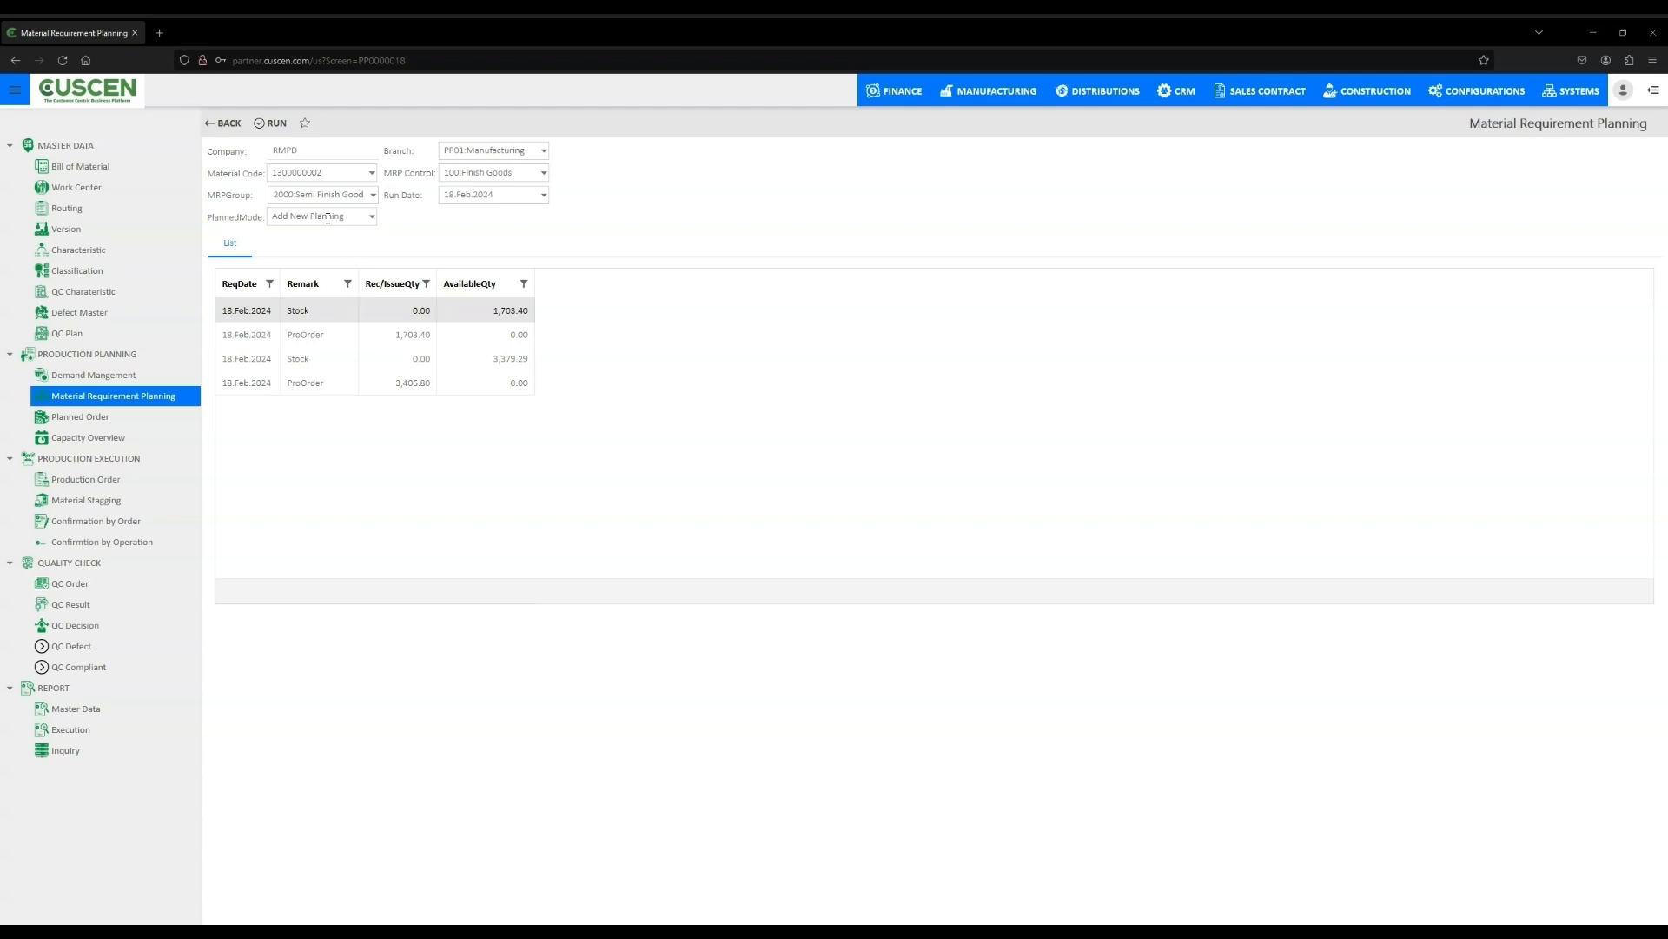
{"action": "left_click", "coordinate": [543, 195]}
{"action": "left_click", "coordinate": [623, 180]}
- Open the planned order list and view the first planned order's details
{"action": "left_click", "coordinate": [91, 421]}
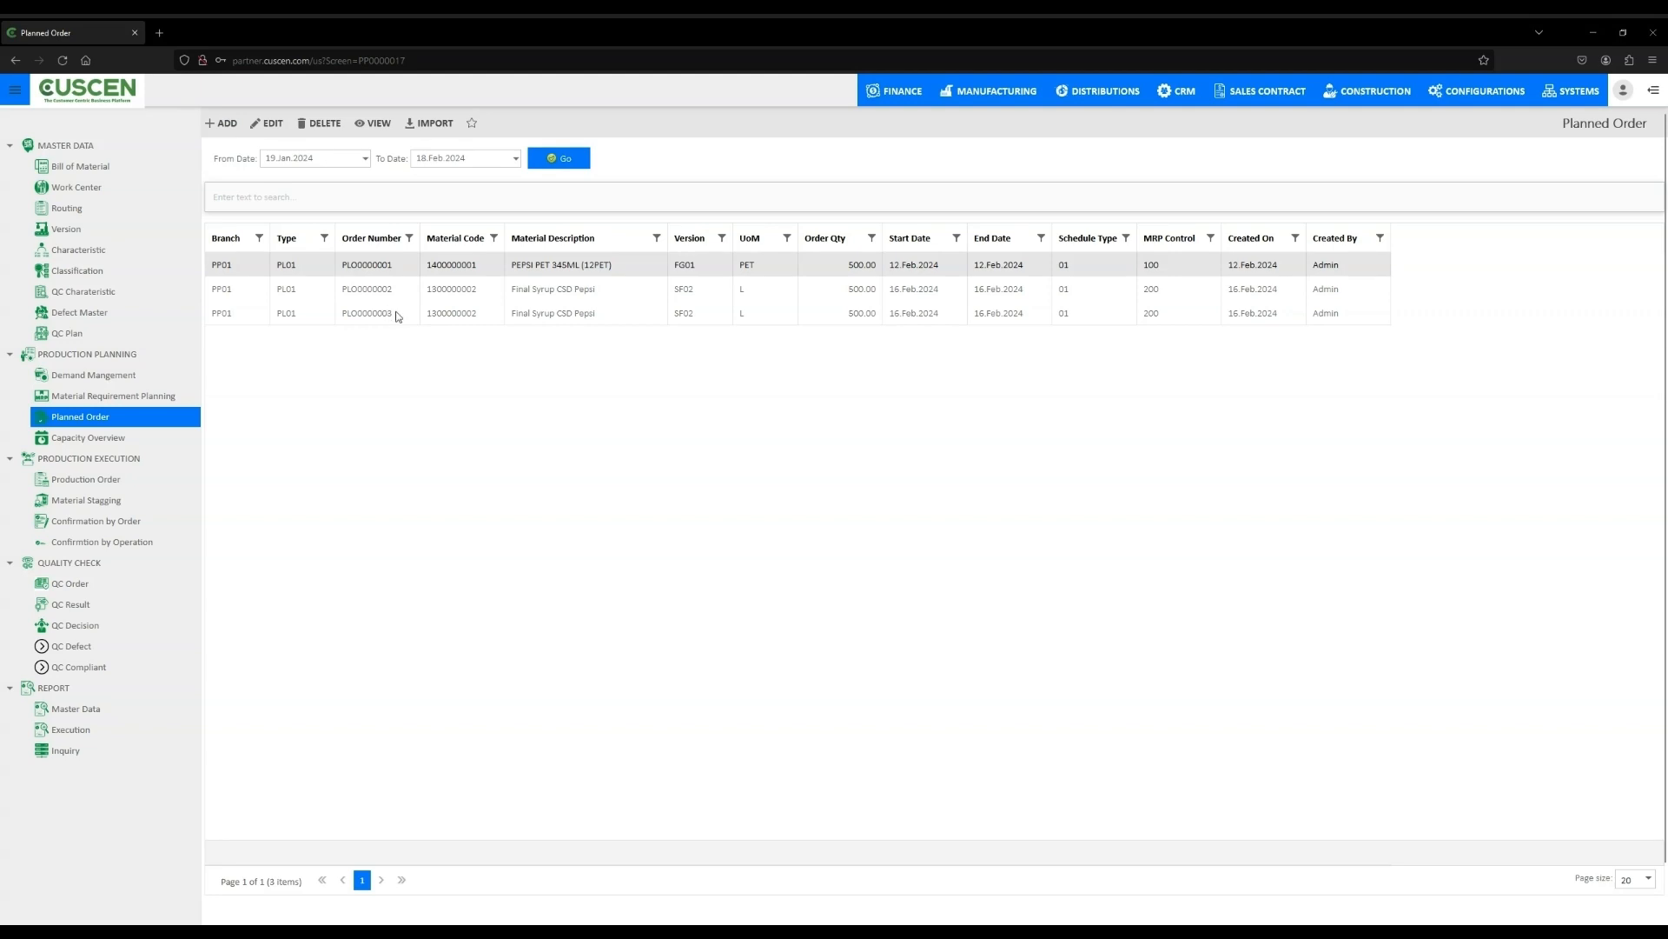
{"action": "double_click", "coordinate": [379, 268]}
{"action": "left_click", "coordinate": [379, 267]}
{"action": "double_click", "coordinate": [582, 266]}
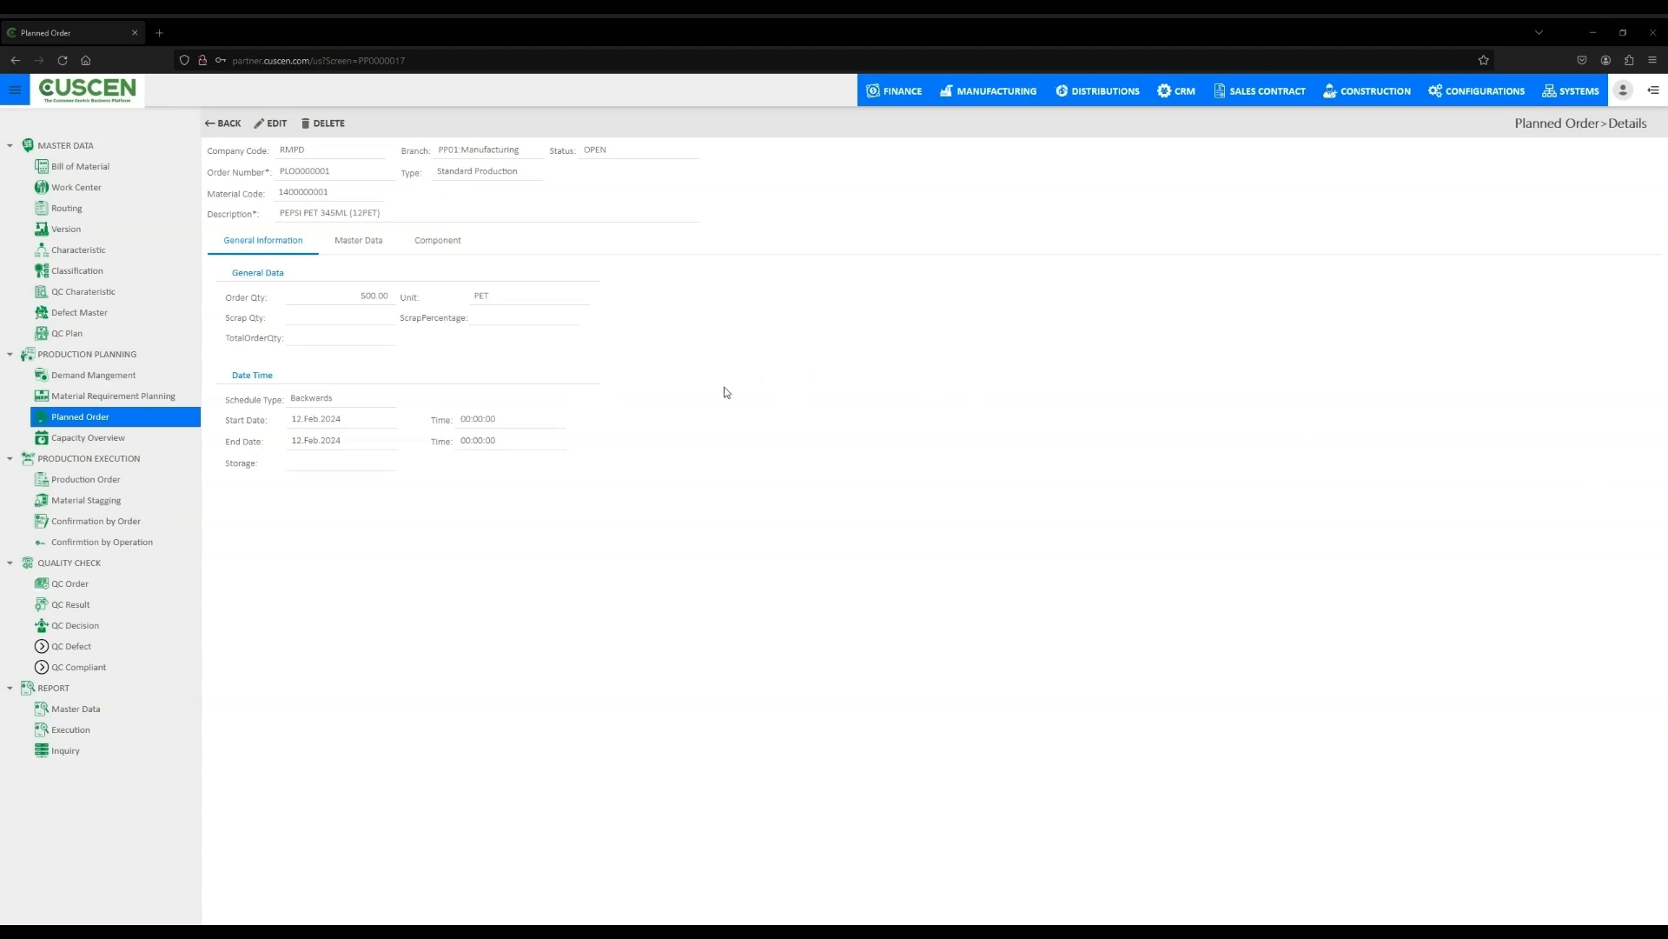
- Edit the planned order's scrap quantity to 3 and go back without saving
{"action": "left_click", "coordinate": [274, 123]}
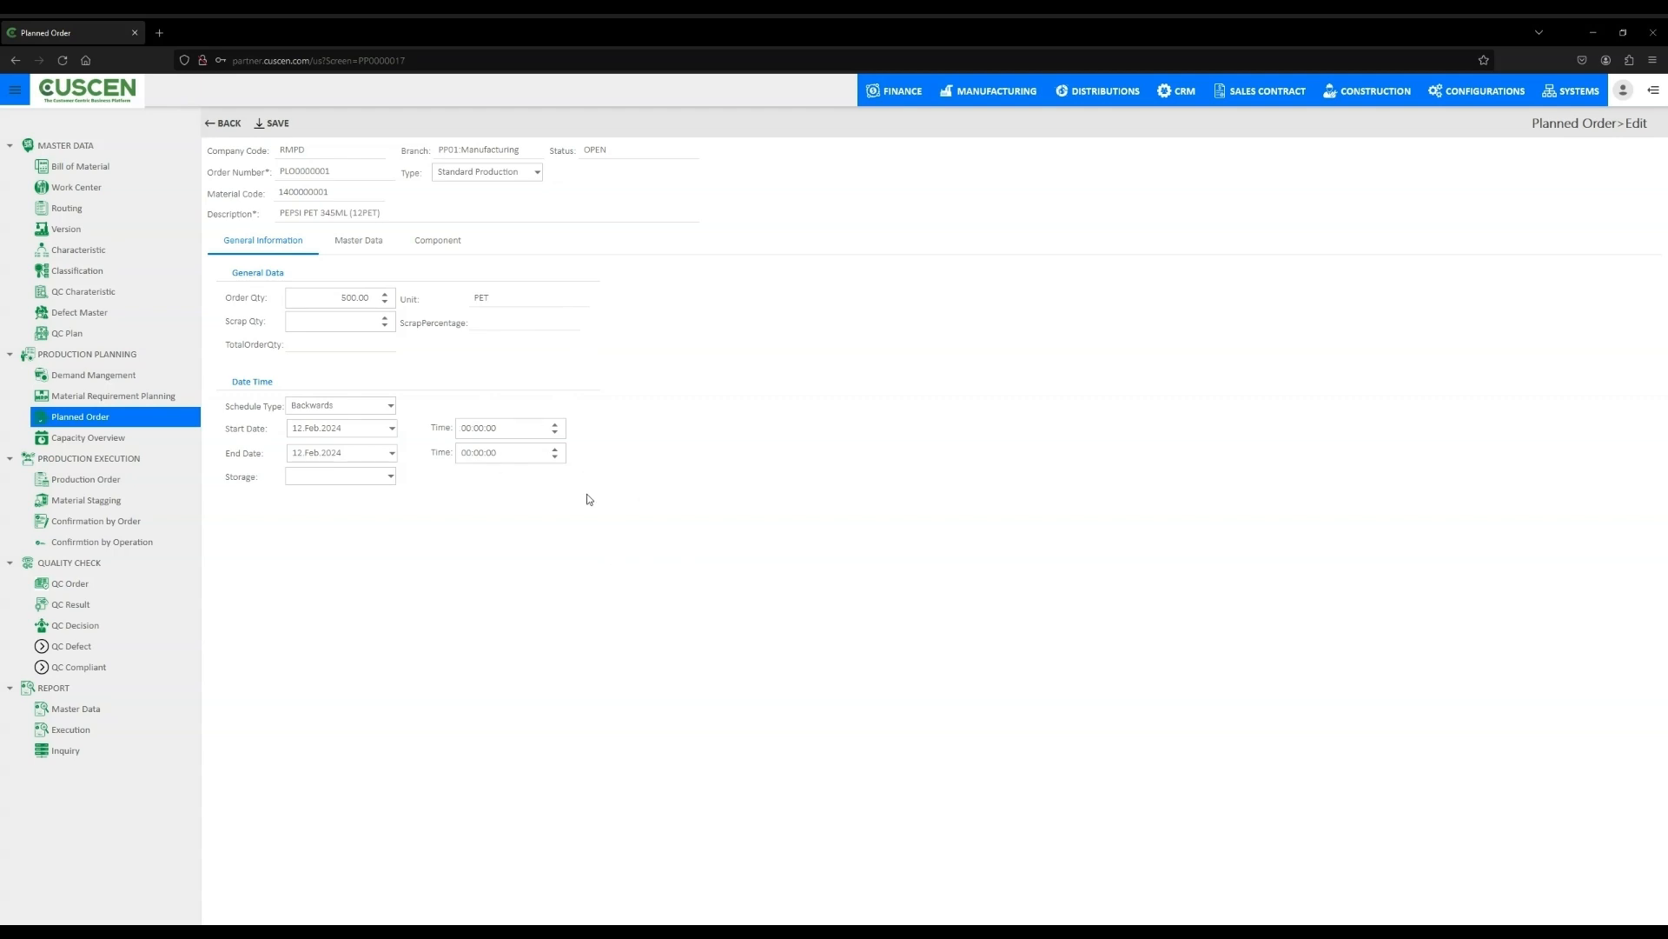
{"action": "left_click", "coordinate": [387, 320]}
{"action": "left_click", "coordinate": [385, 318]}
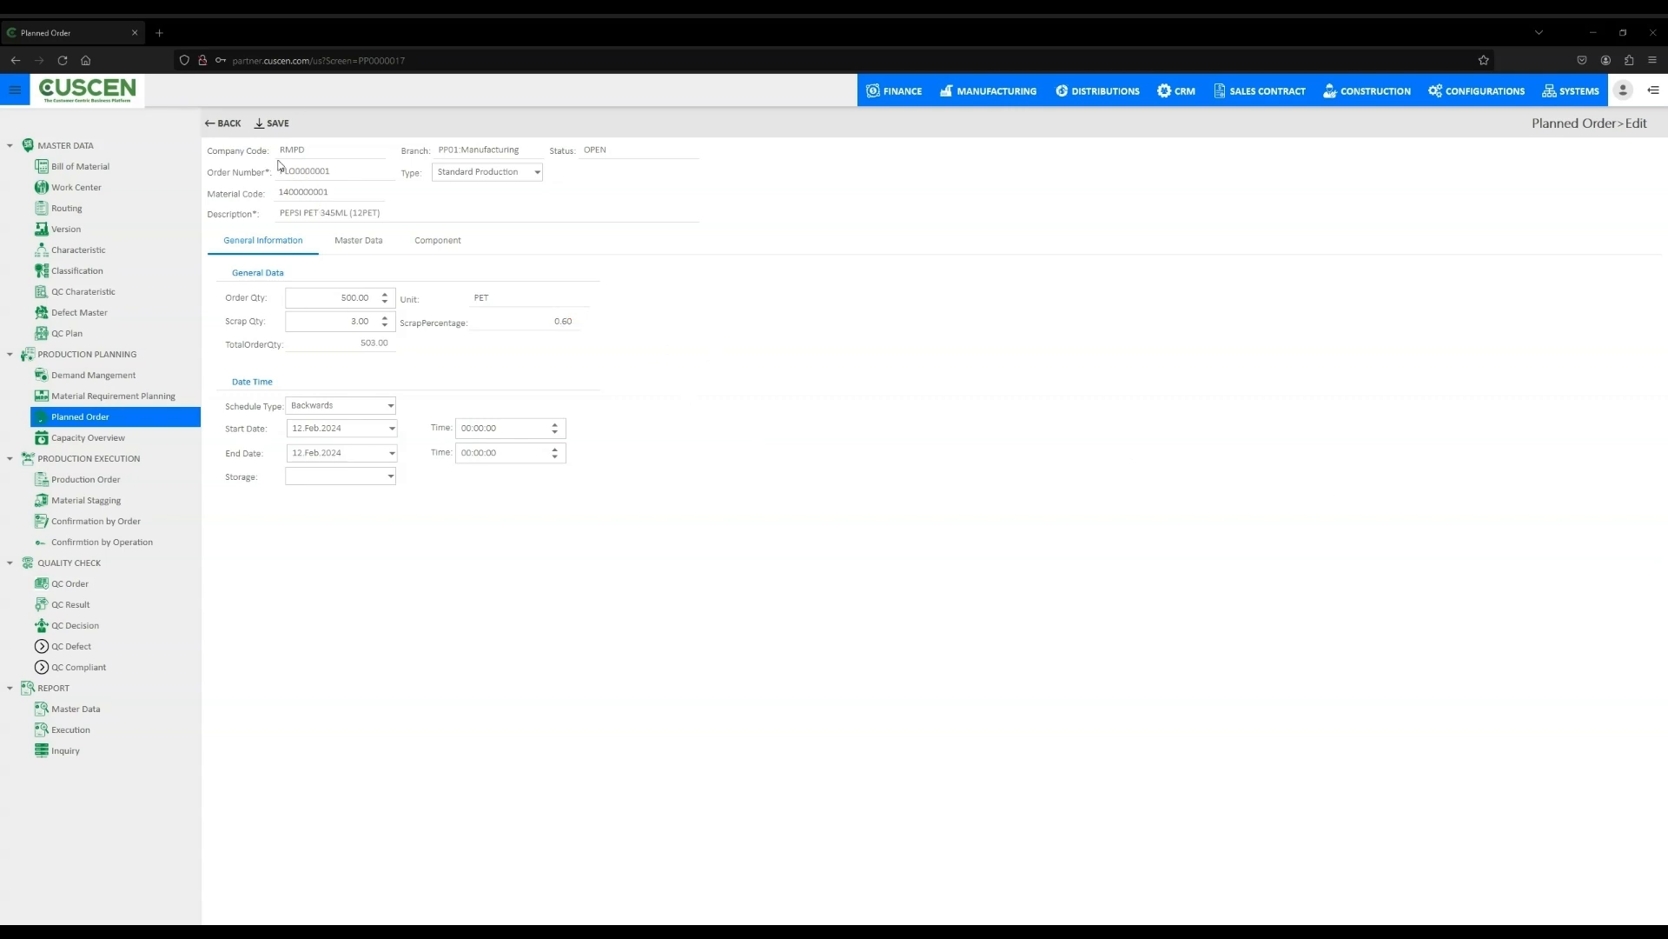
{"action": "left_click", "coordinate": [237, 125]}
{"action": "left_click", "coordinate": [889, 532]}
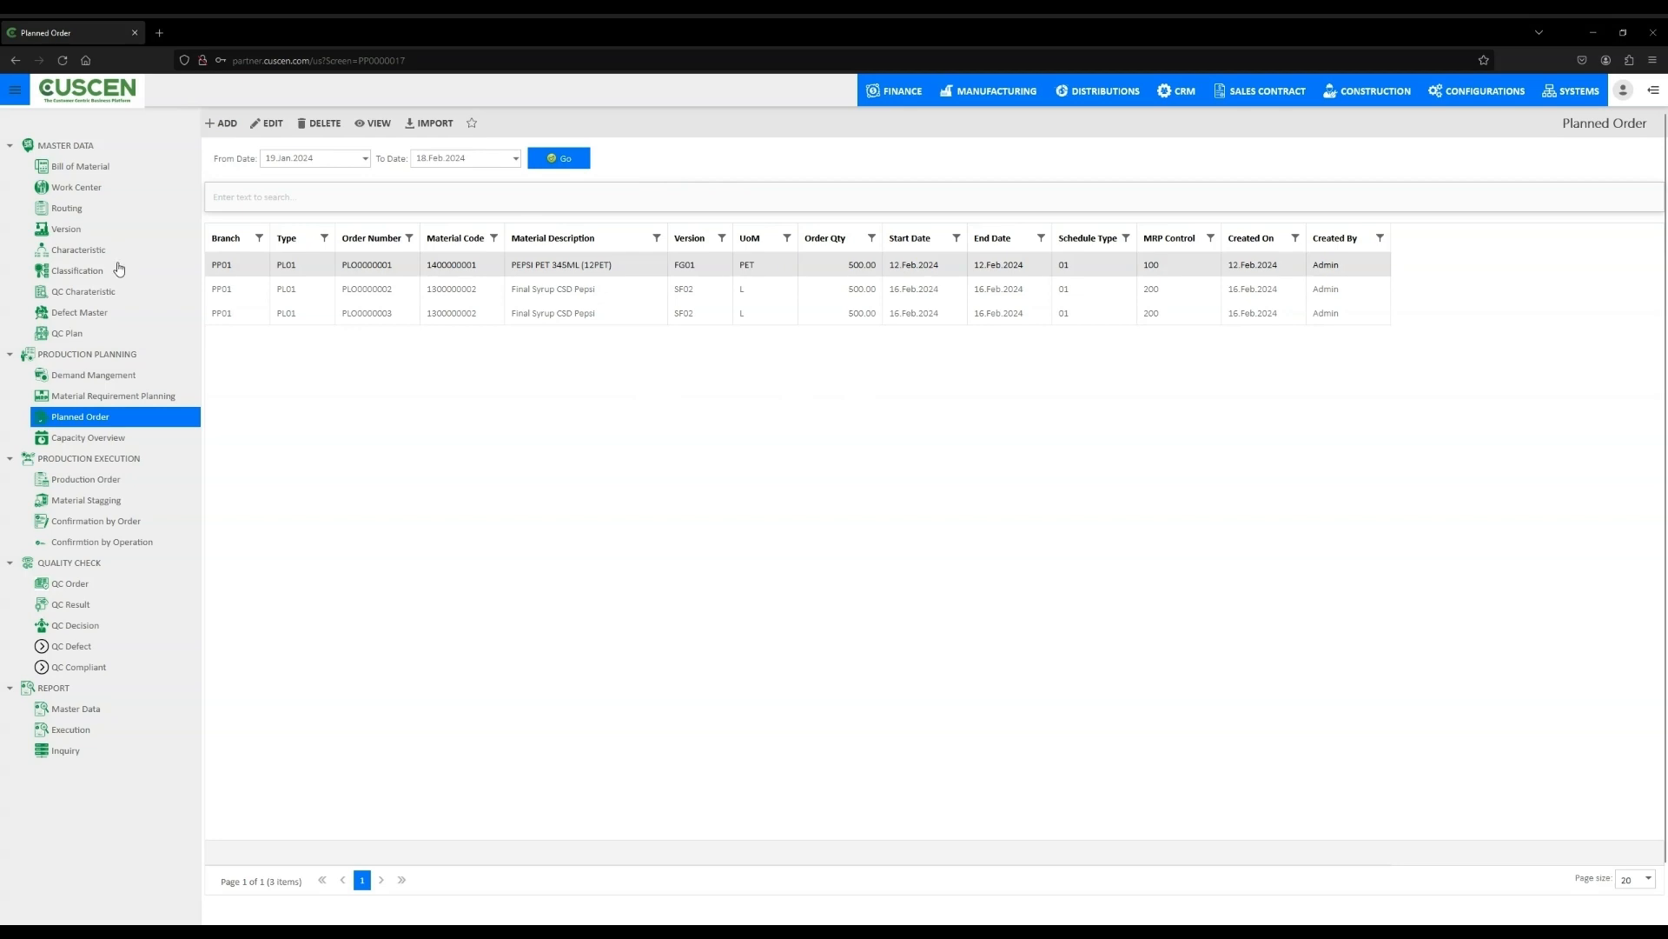
- Open the production order list and view the details of order PRD0000007
{"action": "left_click", "coordinate": [92, 481]}
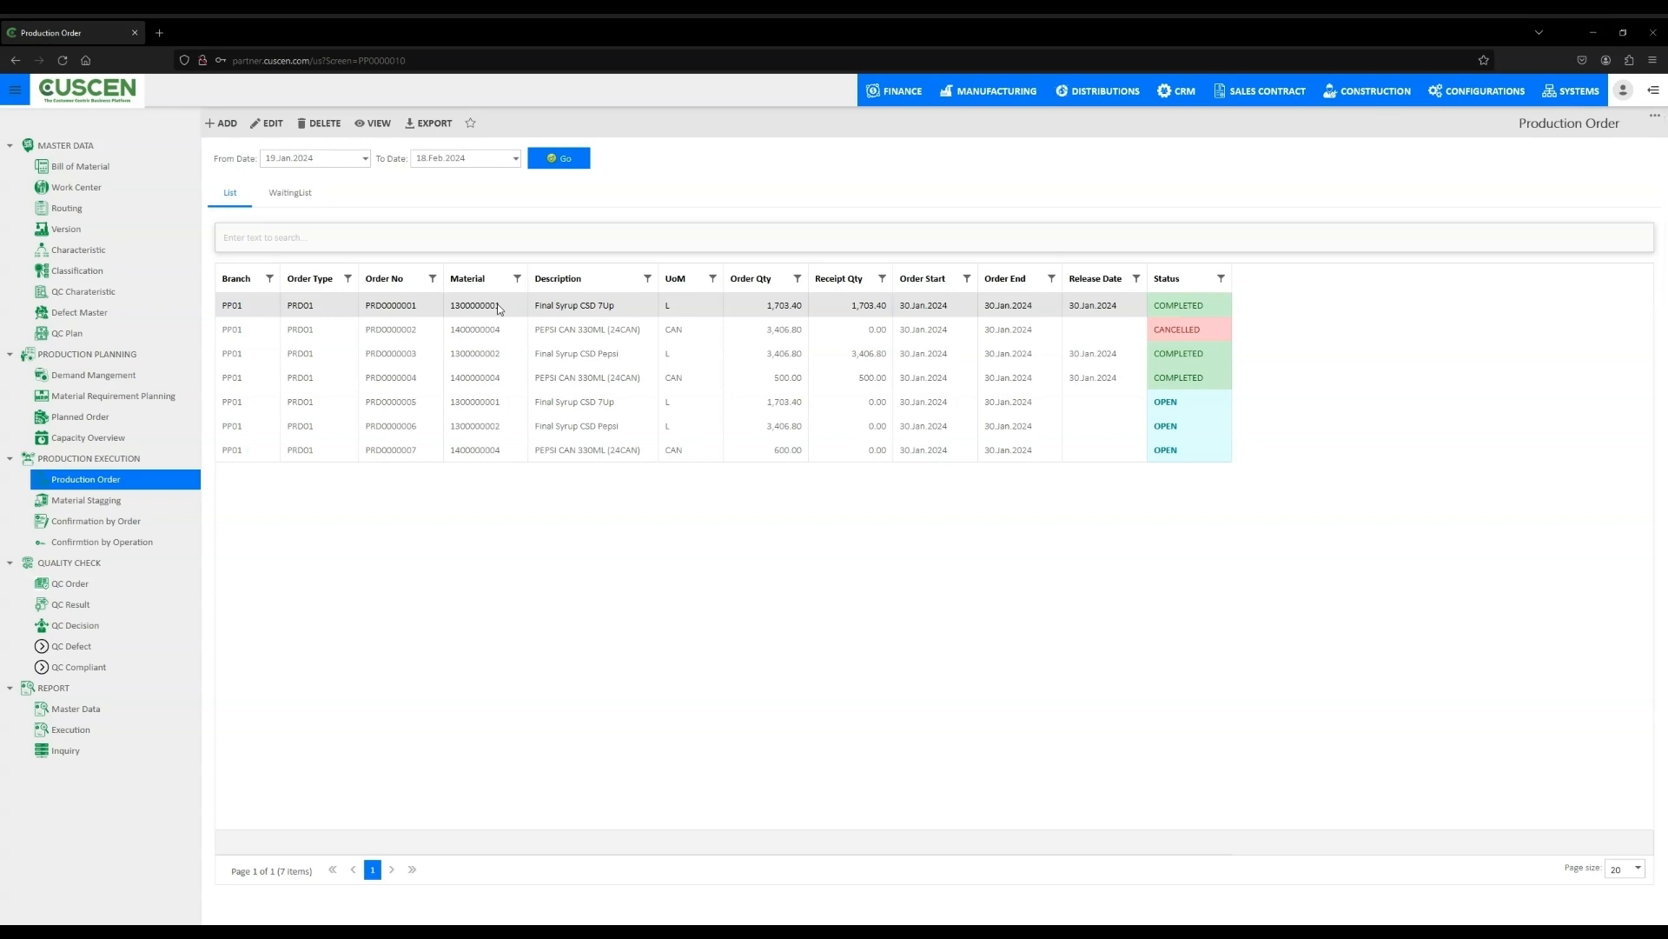
{"action": "left_click", "coordinate": [482, 330]}
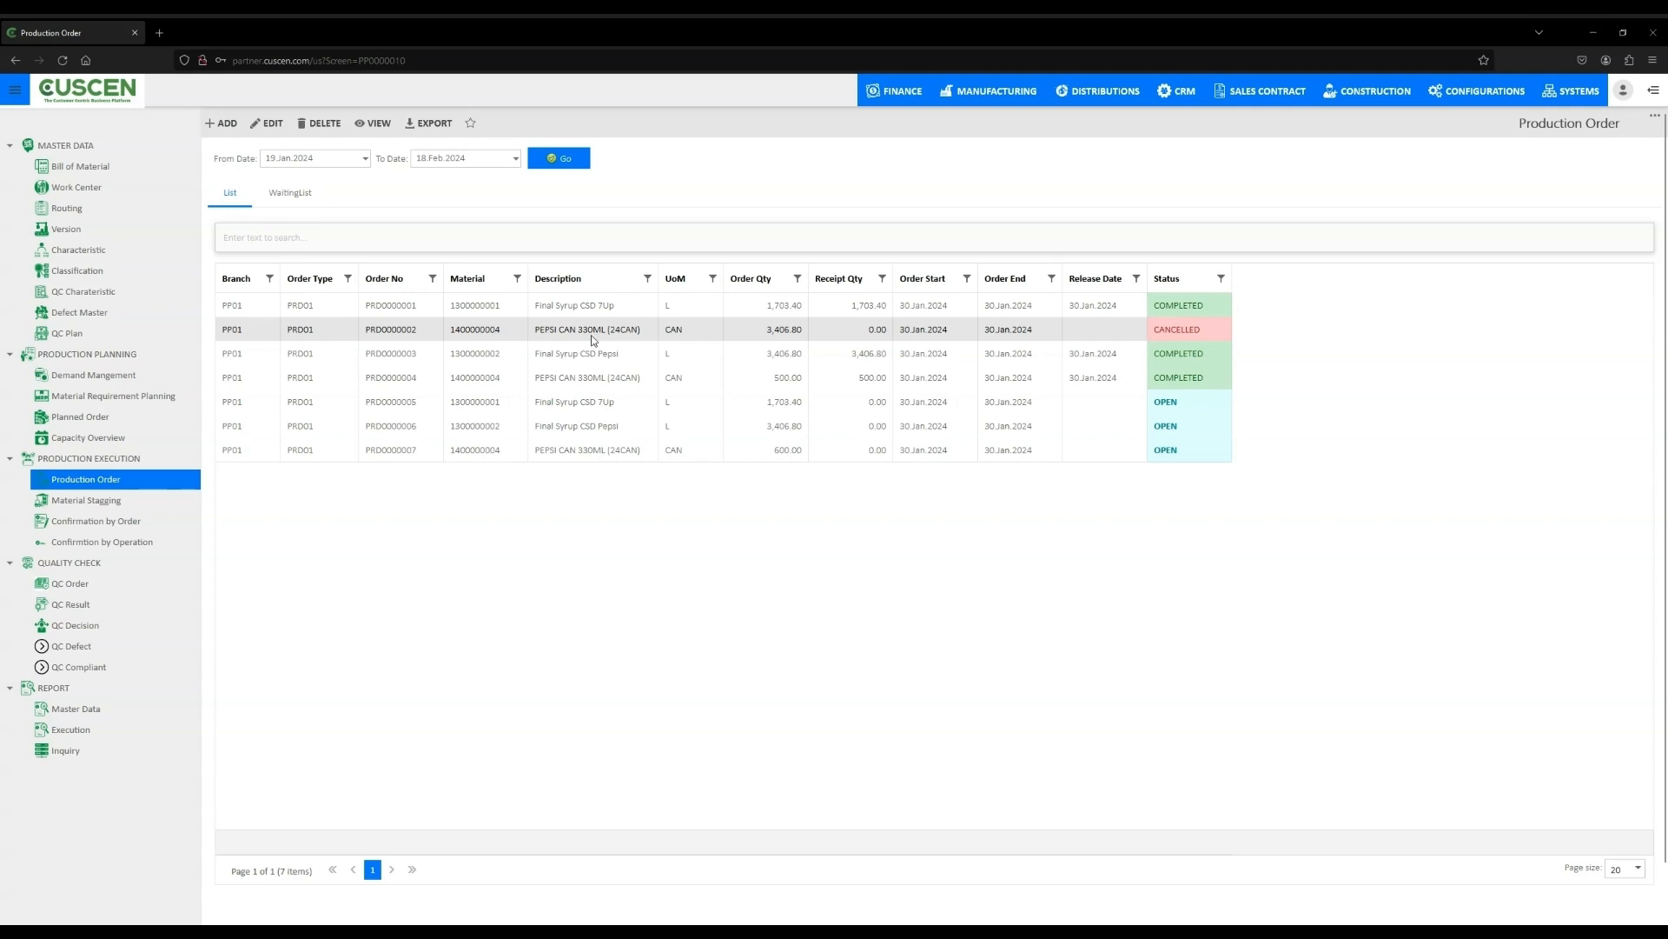
{"action": "left_click", "coordinate": [483, 449]}
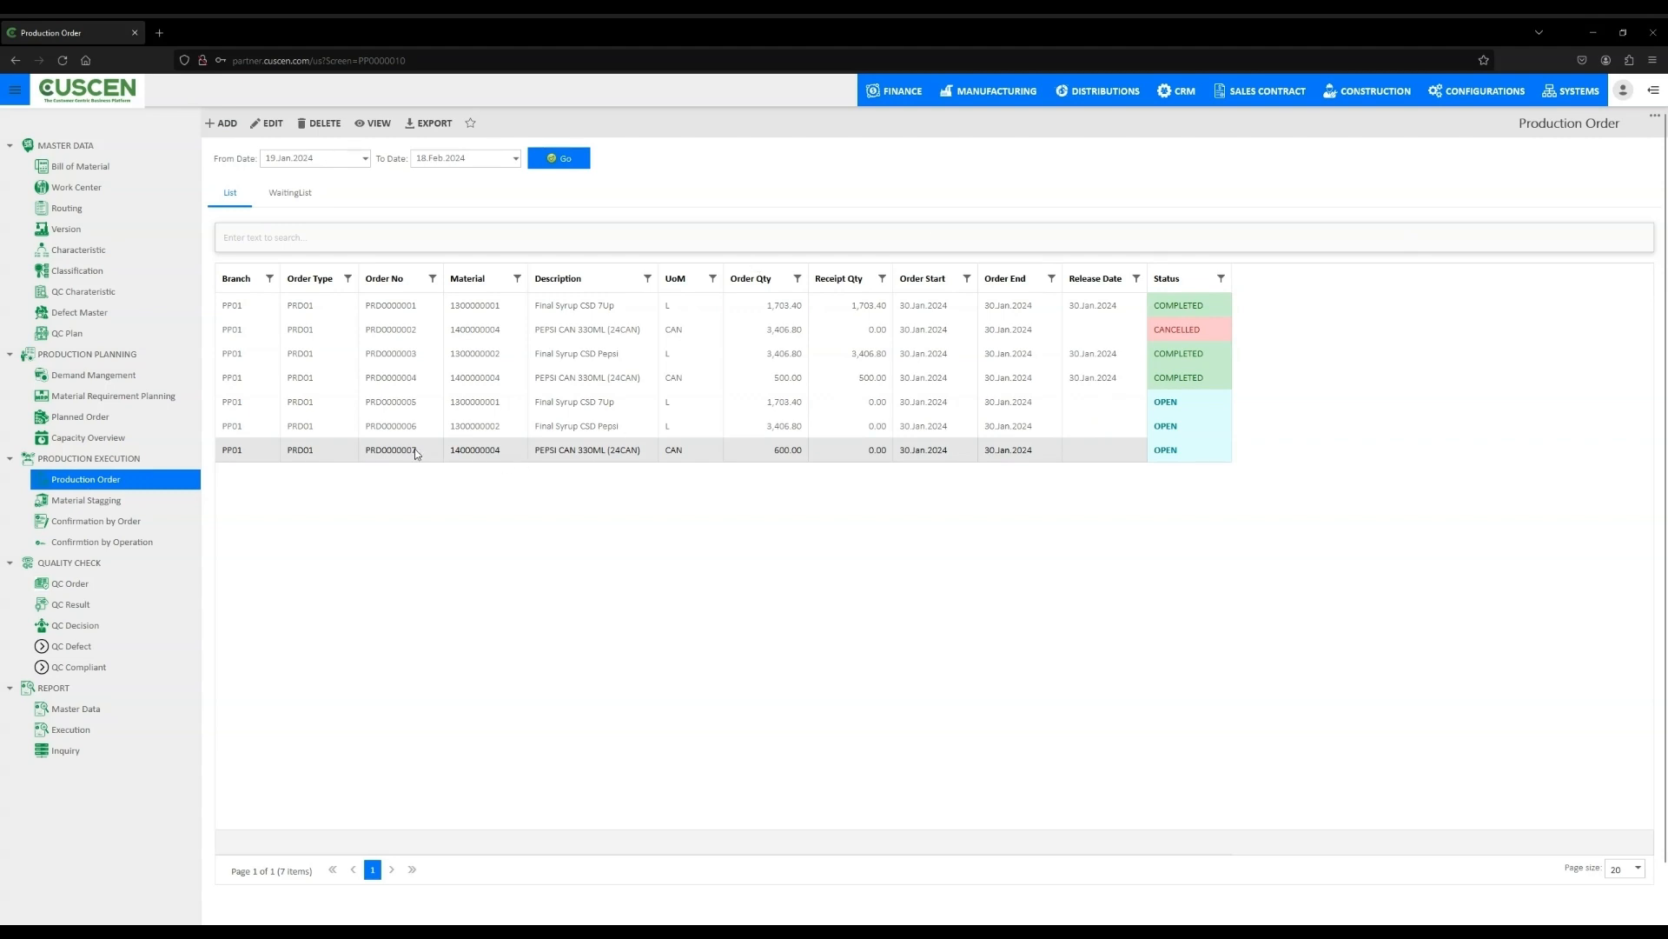
{"action": "double_click", "coordinate": [502, 450]}
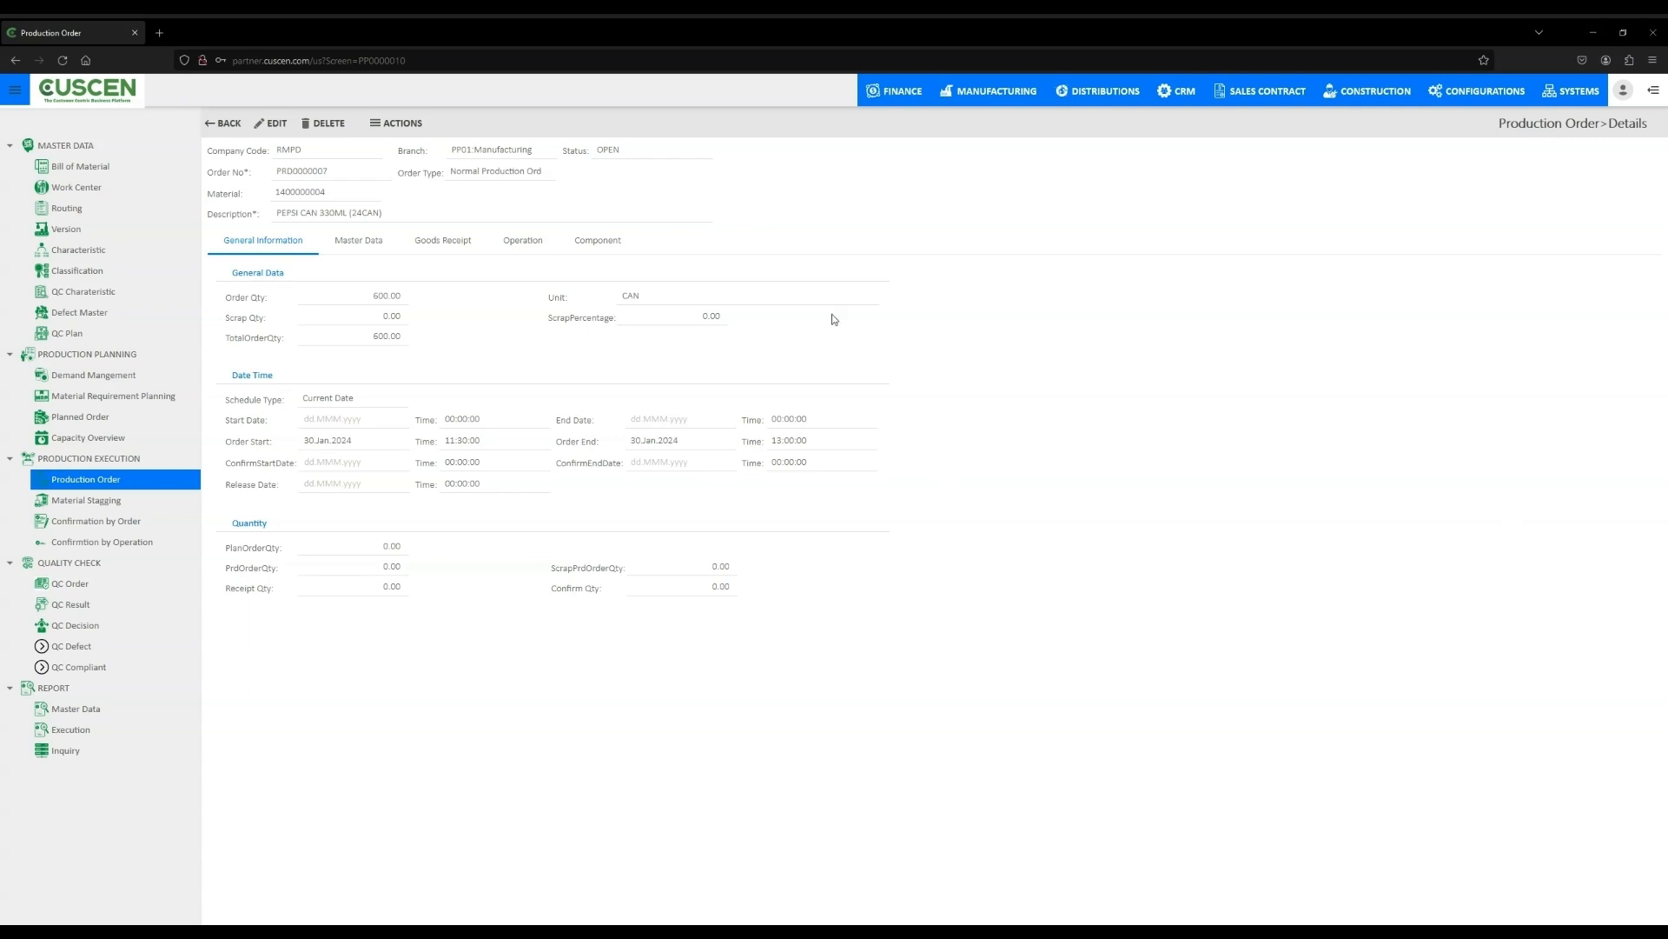
{"action": "left_click", "coordinate": [223, 123]}
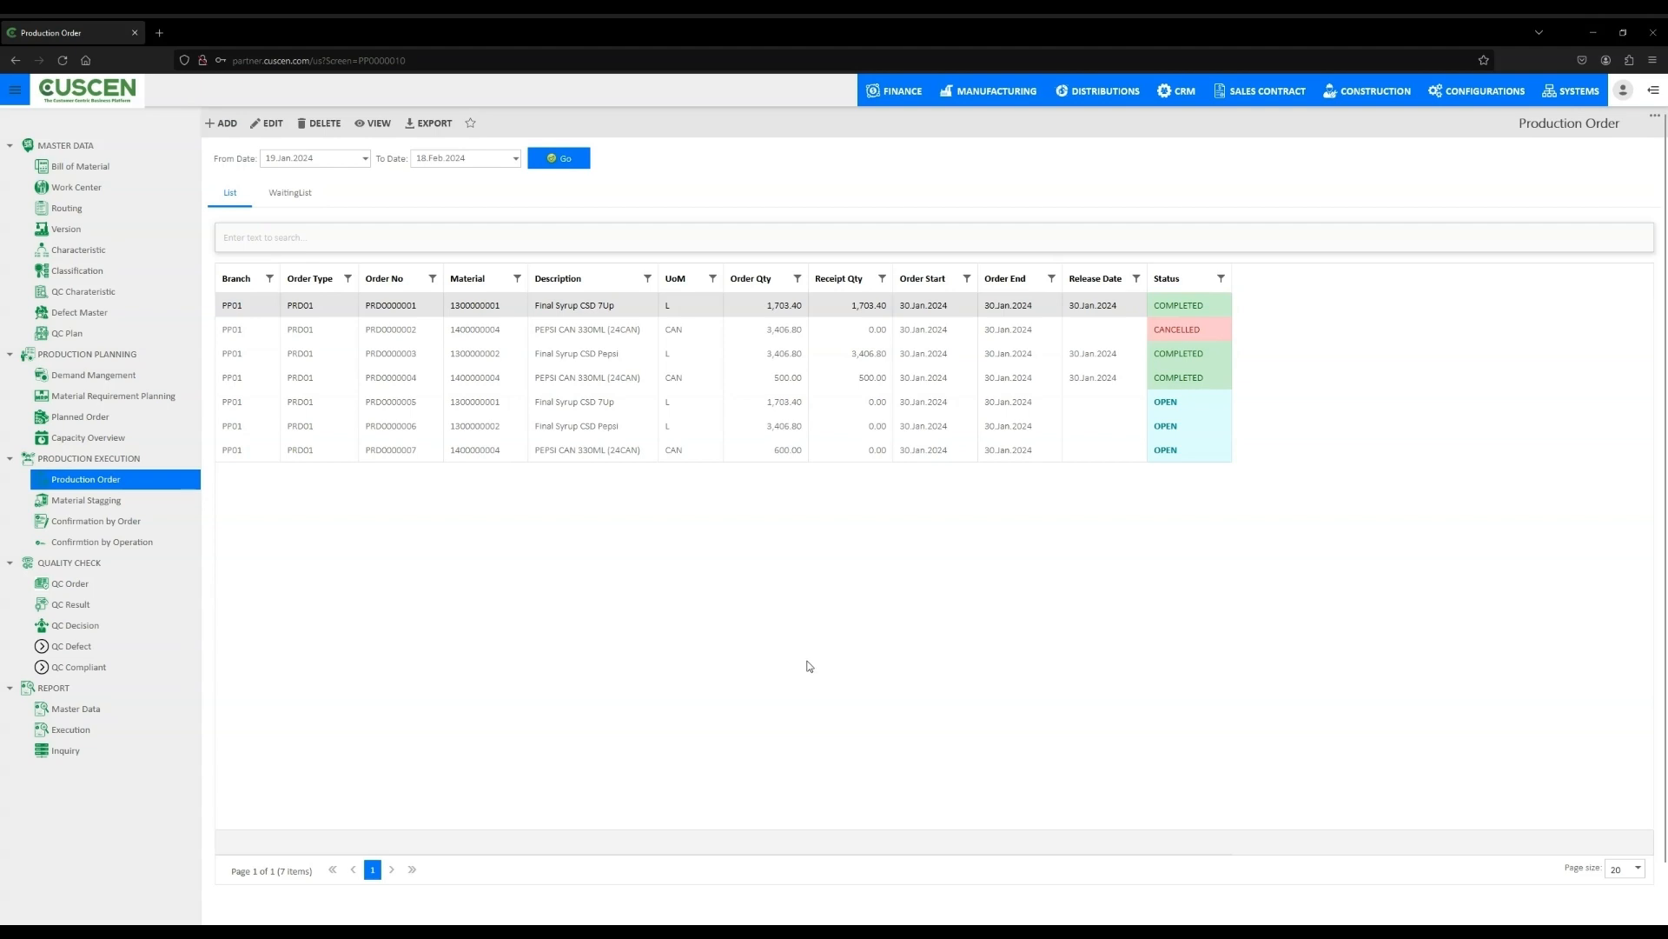
- Open Material Staging and choose order PRD0000007 and branch PP01 Manufacturing
{"action": "left_click", "coordinate": [87, 501]}
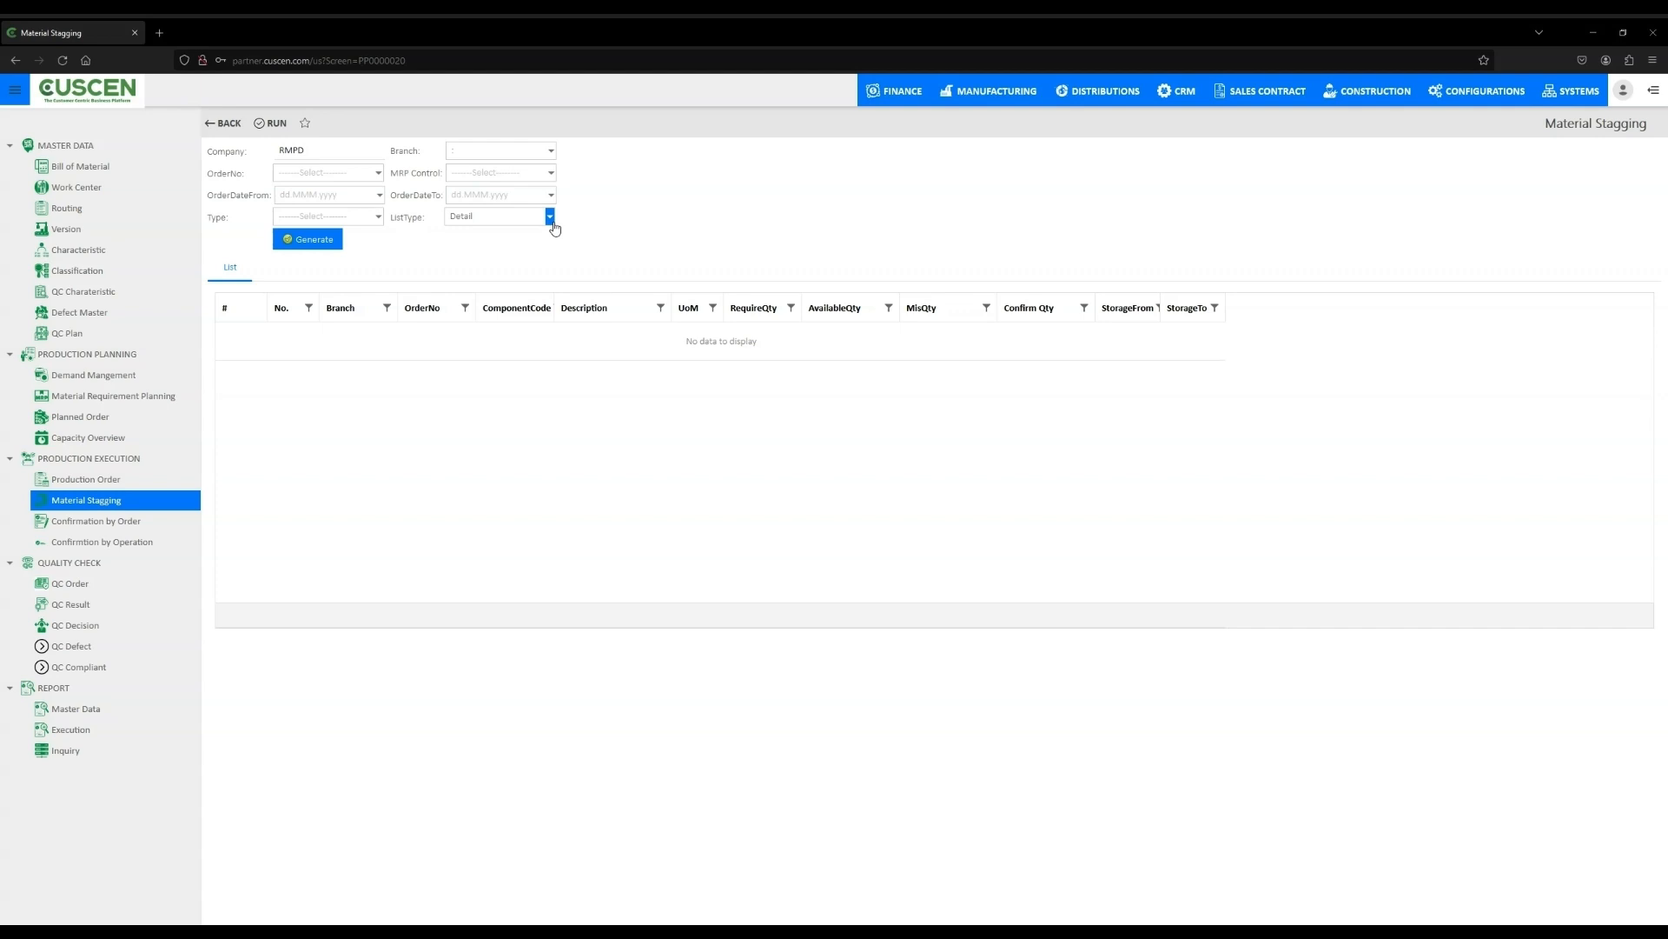
{"action": "left_click", "coordinate": [378, 172]}
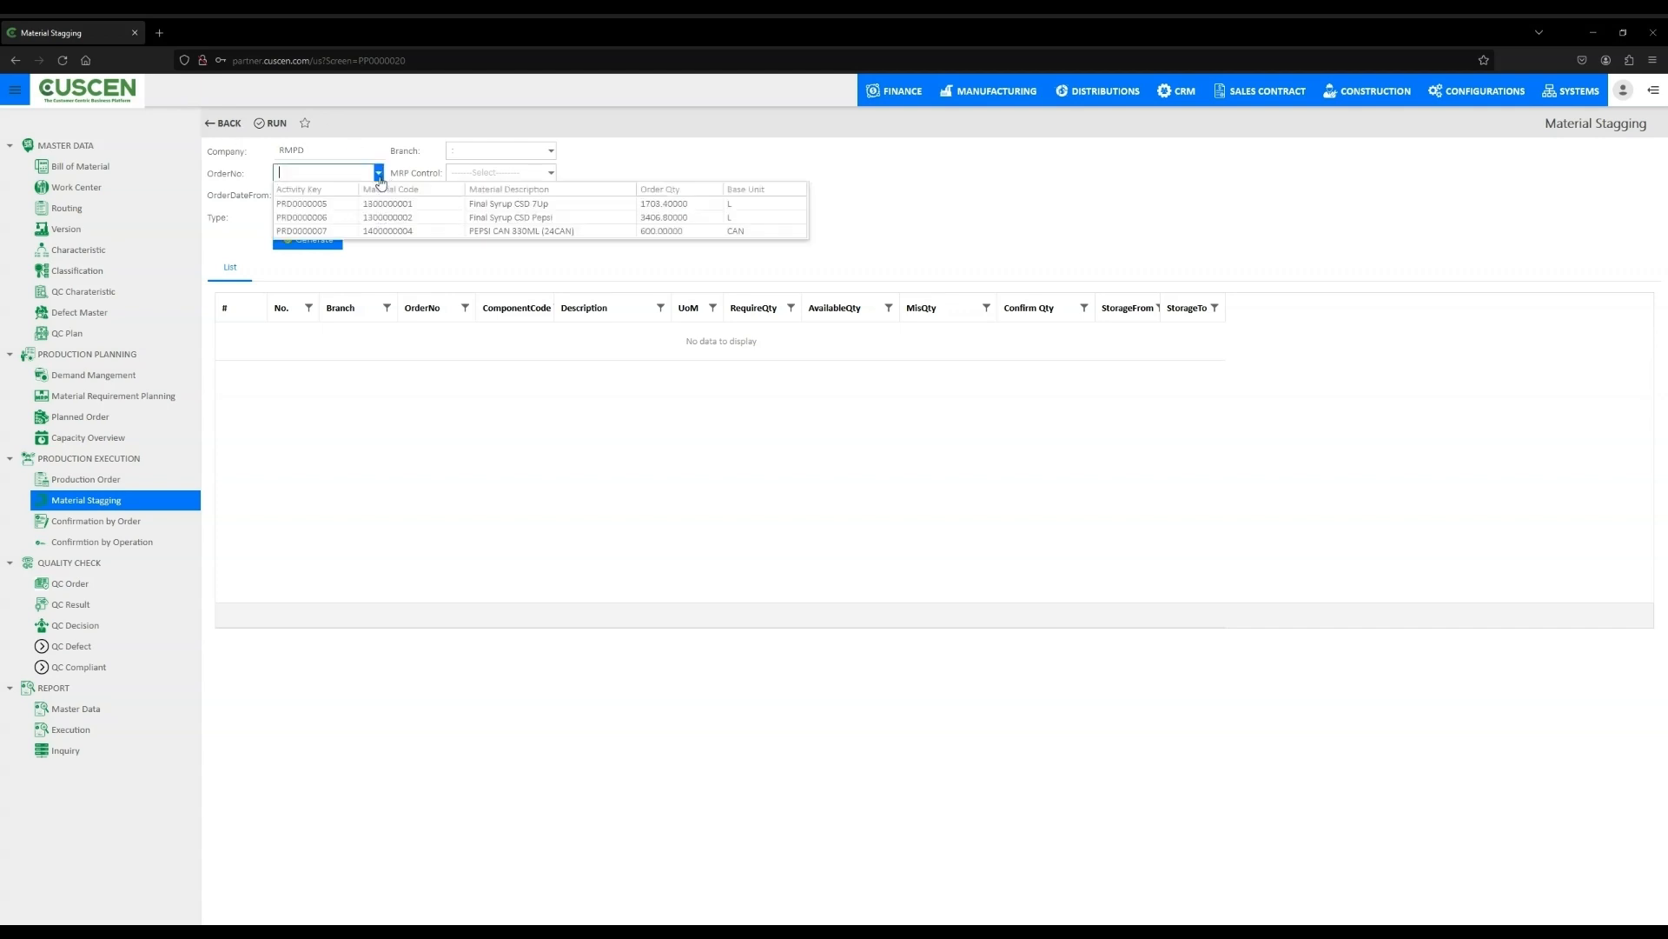
{"action": "left_click", "coordinate": [313, 233]}
{"action": "left_click", "coordinate": [551, 151]}
{"action": "left_click", "coordinate": [556, 229]}
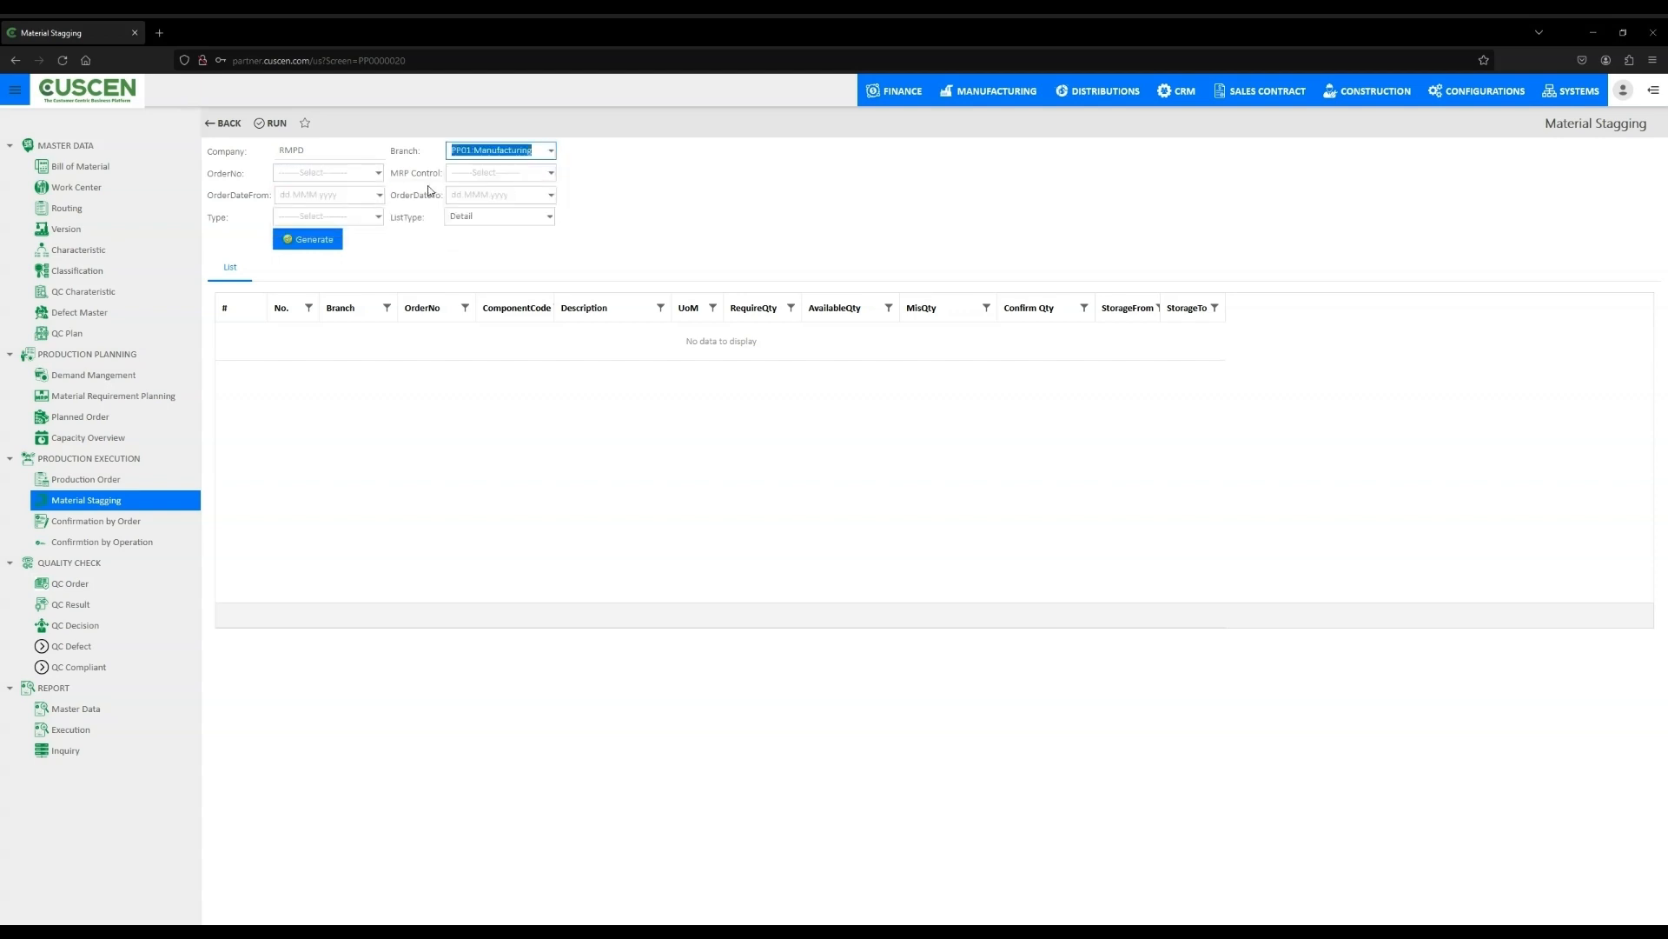
- Set staging order dates from and to 17 Feb 2024, type PRD01, list type Summary, and generate the list
{"action": "left_click", "coordinate": [379, 195]}
{"action": "left_click", "coordinate": [426, 283]}
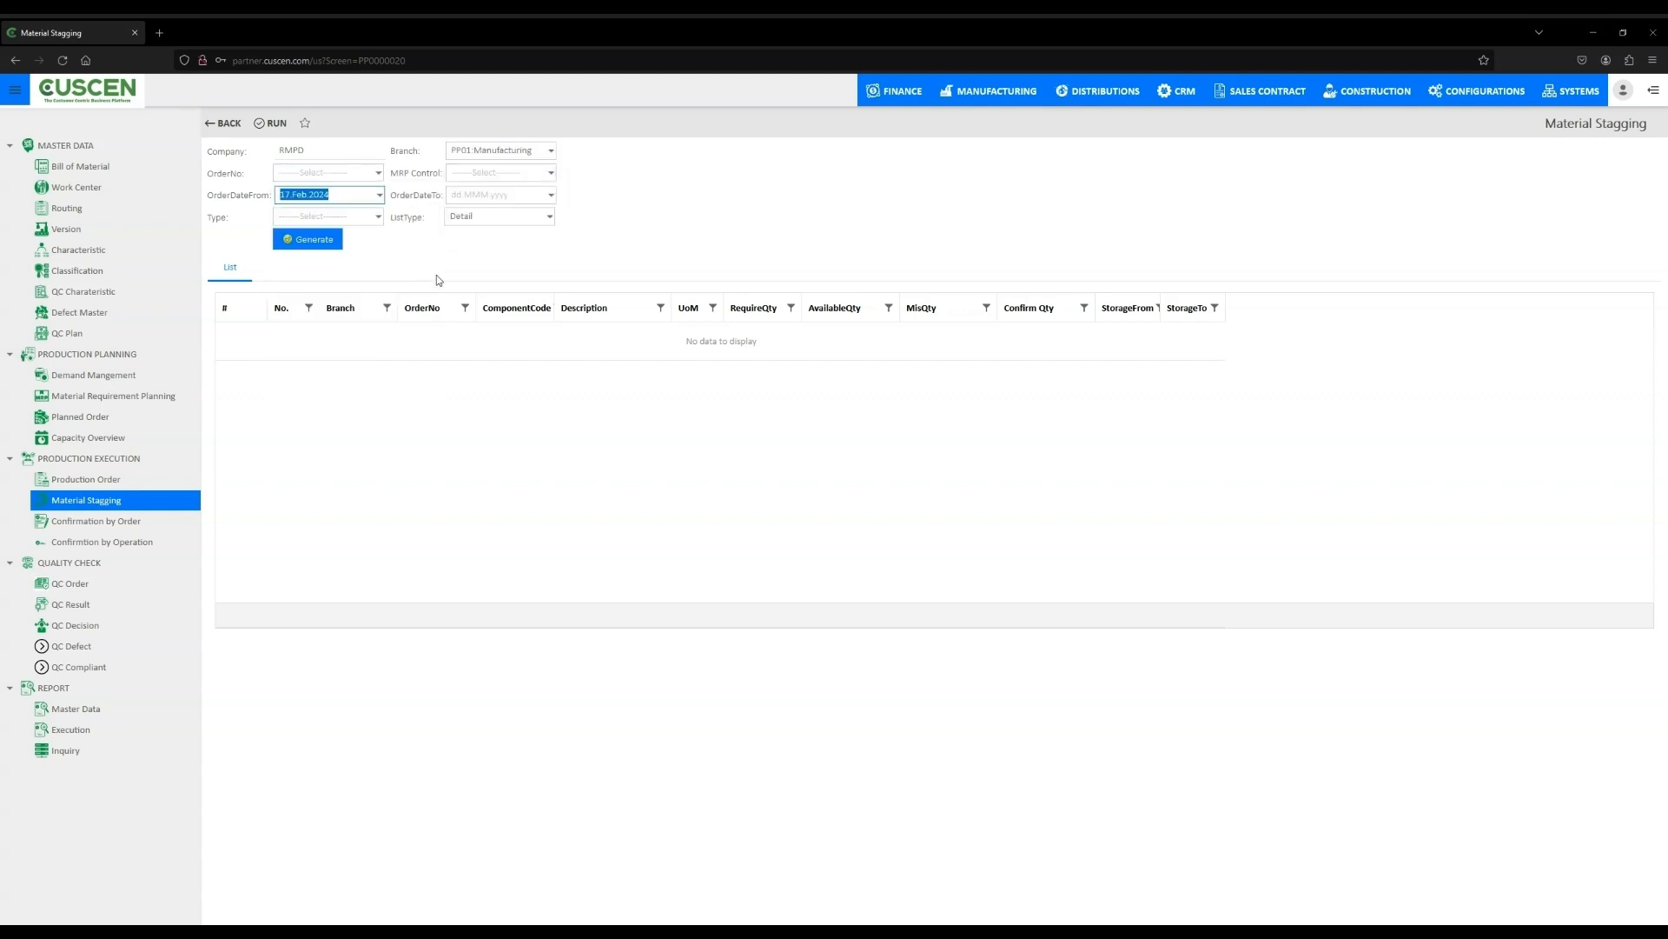
{"action": "left_click", "coordinate": [550, 195]}
{"action": "left_click", "coordinate": [593, 284]}
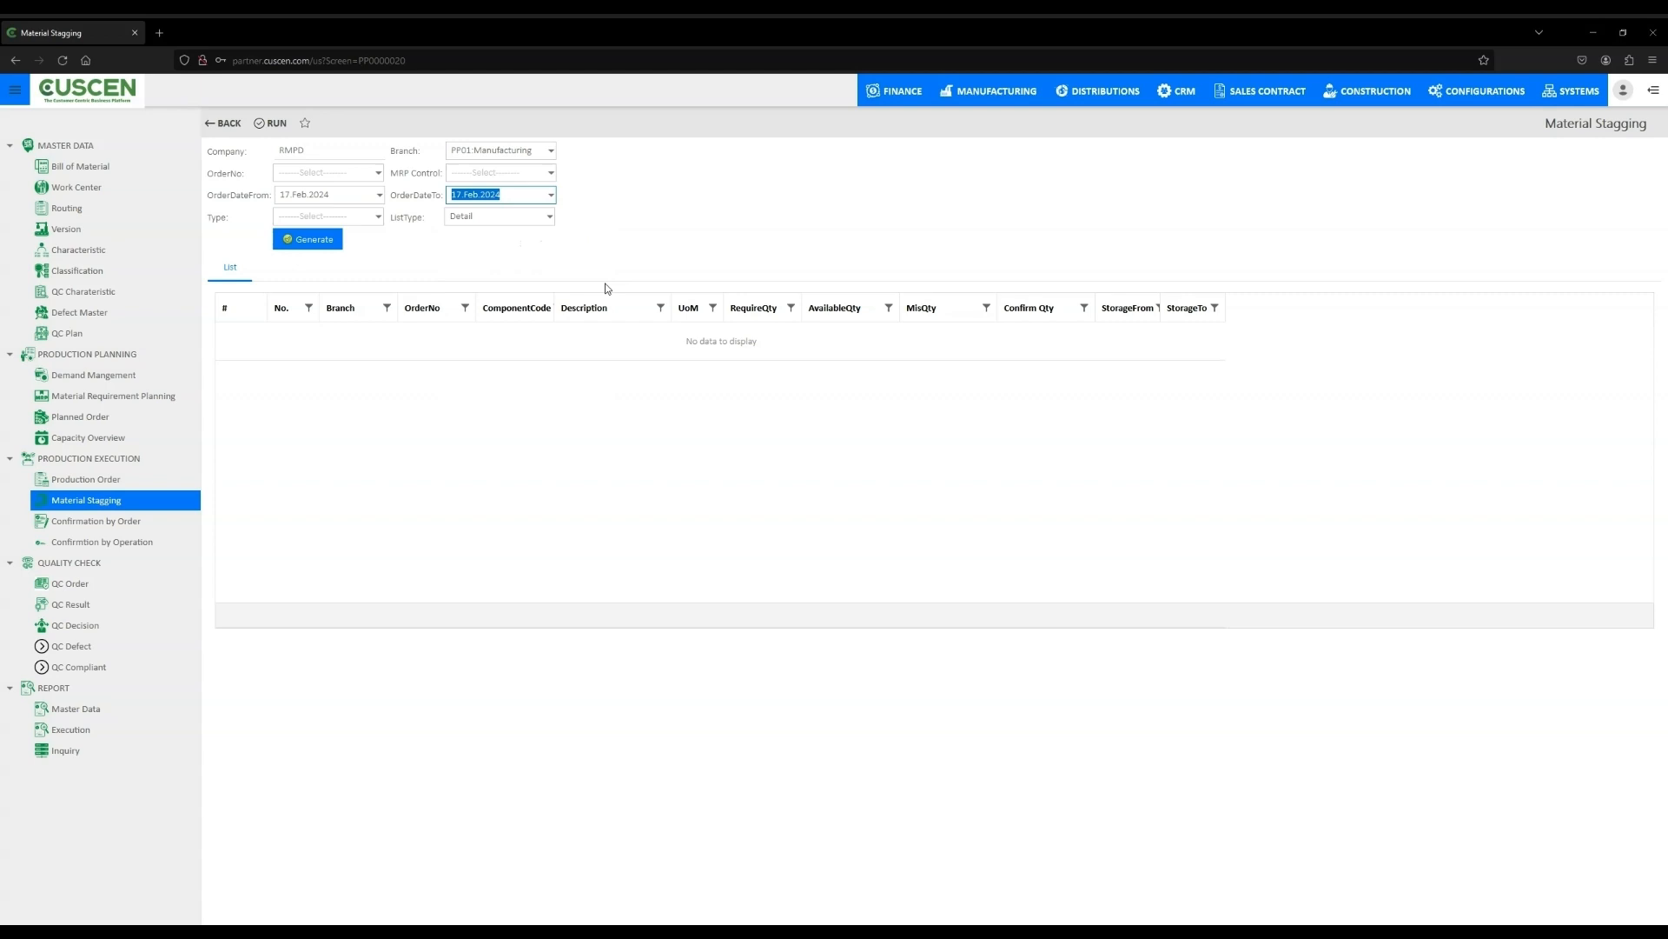
{"action": "left_click", "coordinate": [378, 216]}
{"action": "left_click", "coordinate": [405, 252]}
{"action": "left_click", "coordinate": [526, 216]}
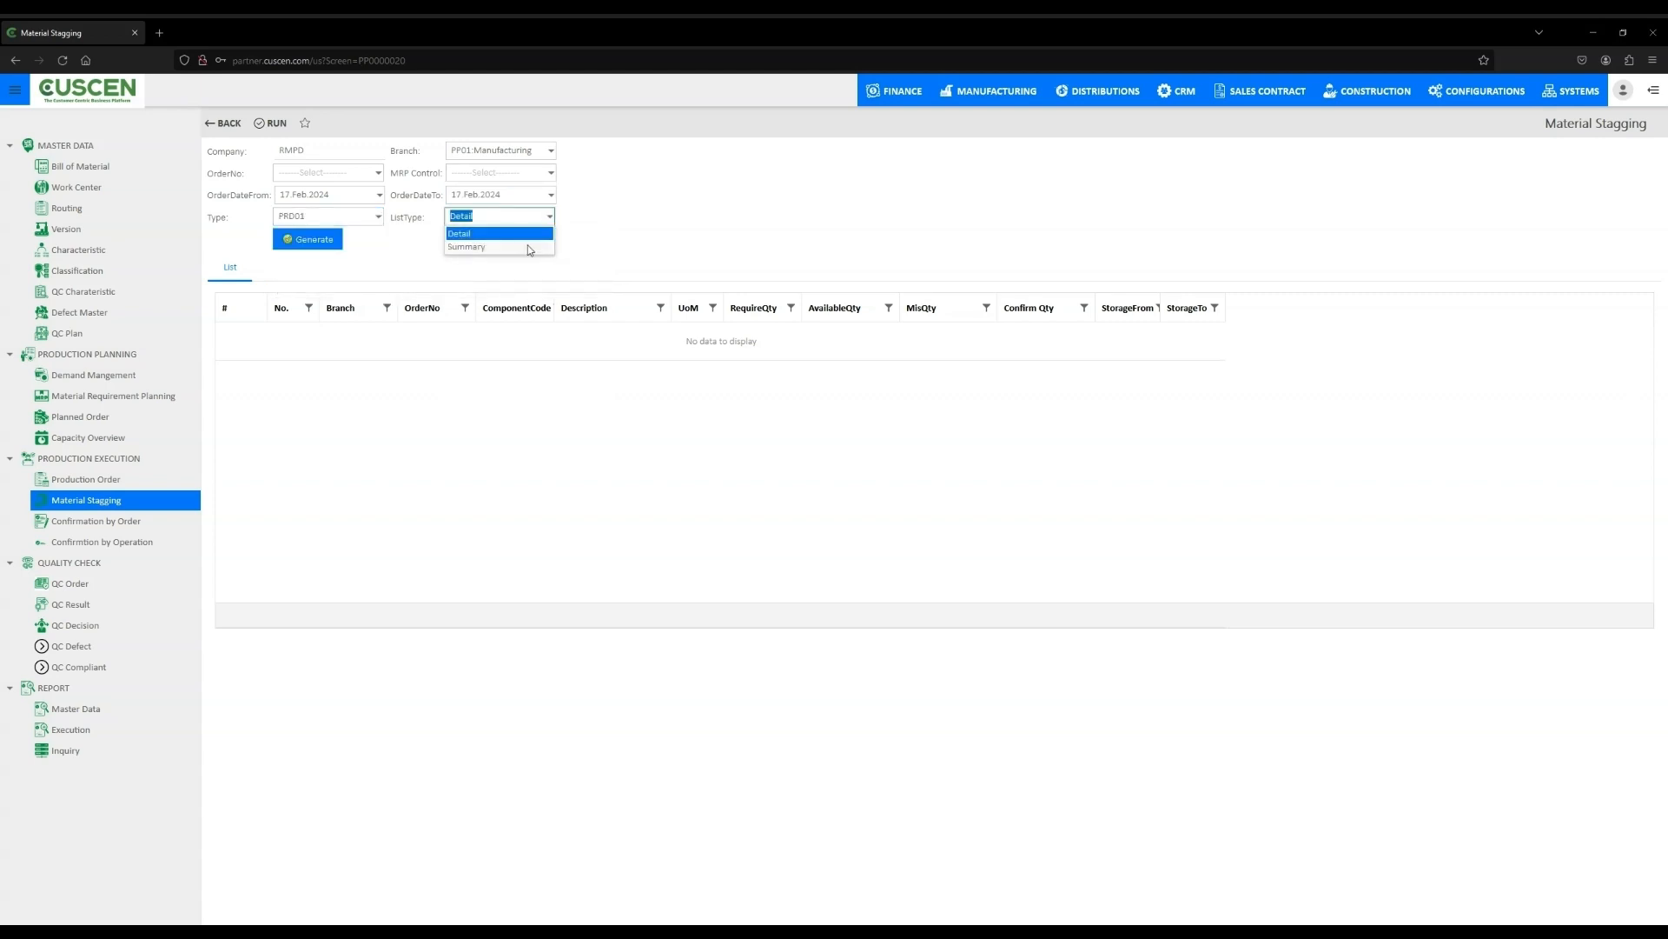
{"action": "left_click", "coordinate": [528, 248]}
{"action": "left_click", "coordinate": [1194, 193]}
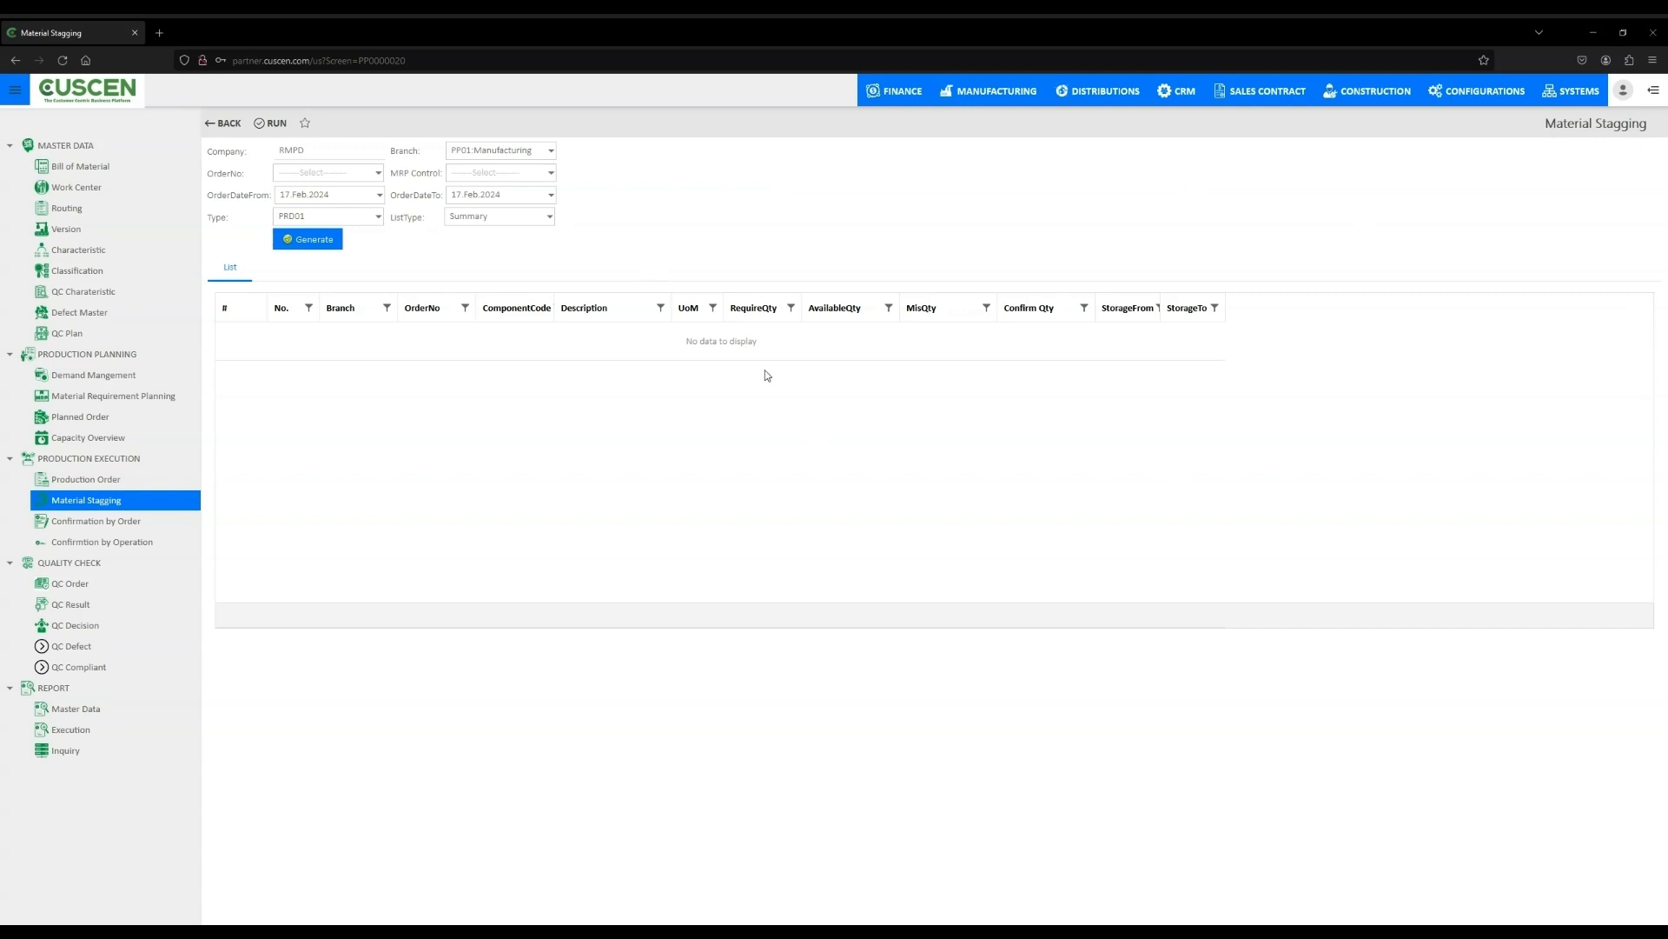
{"action": "left_click", "coordinate": [320, 247]}
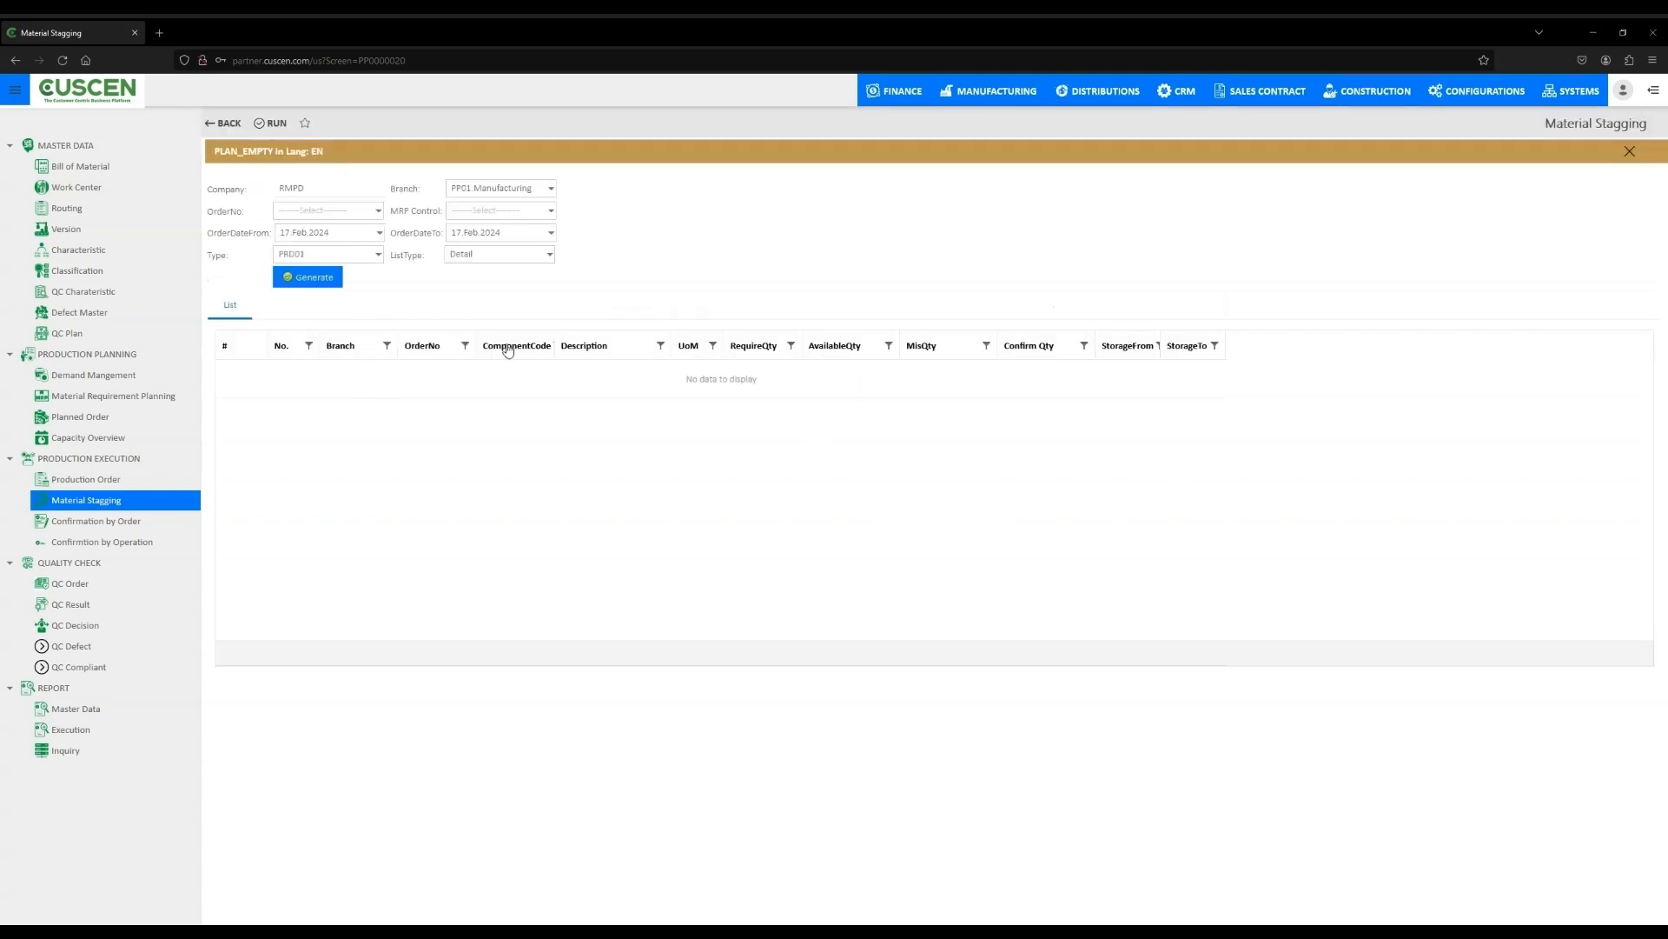
- Select staging order PRD0000007 and MRP control 100 Finish Goods
{"action": "left_click", "coordinate": [380, 232]}
{"action": "left_click", "coordinate": [711, 261]}
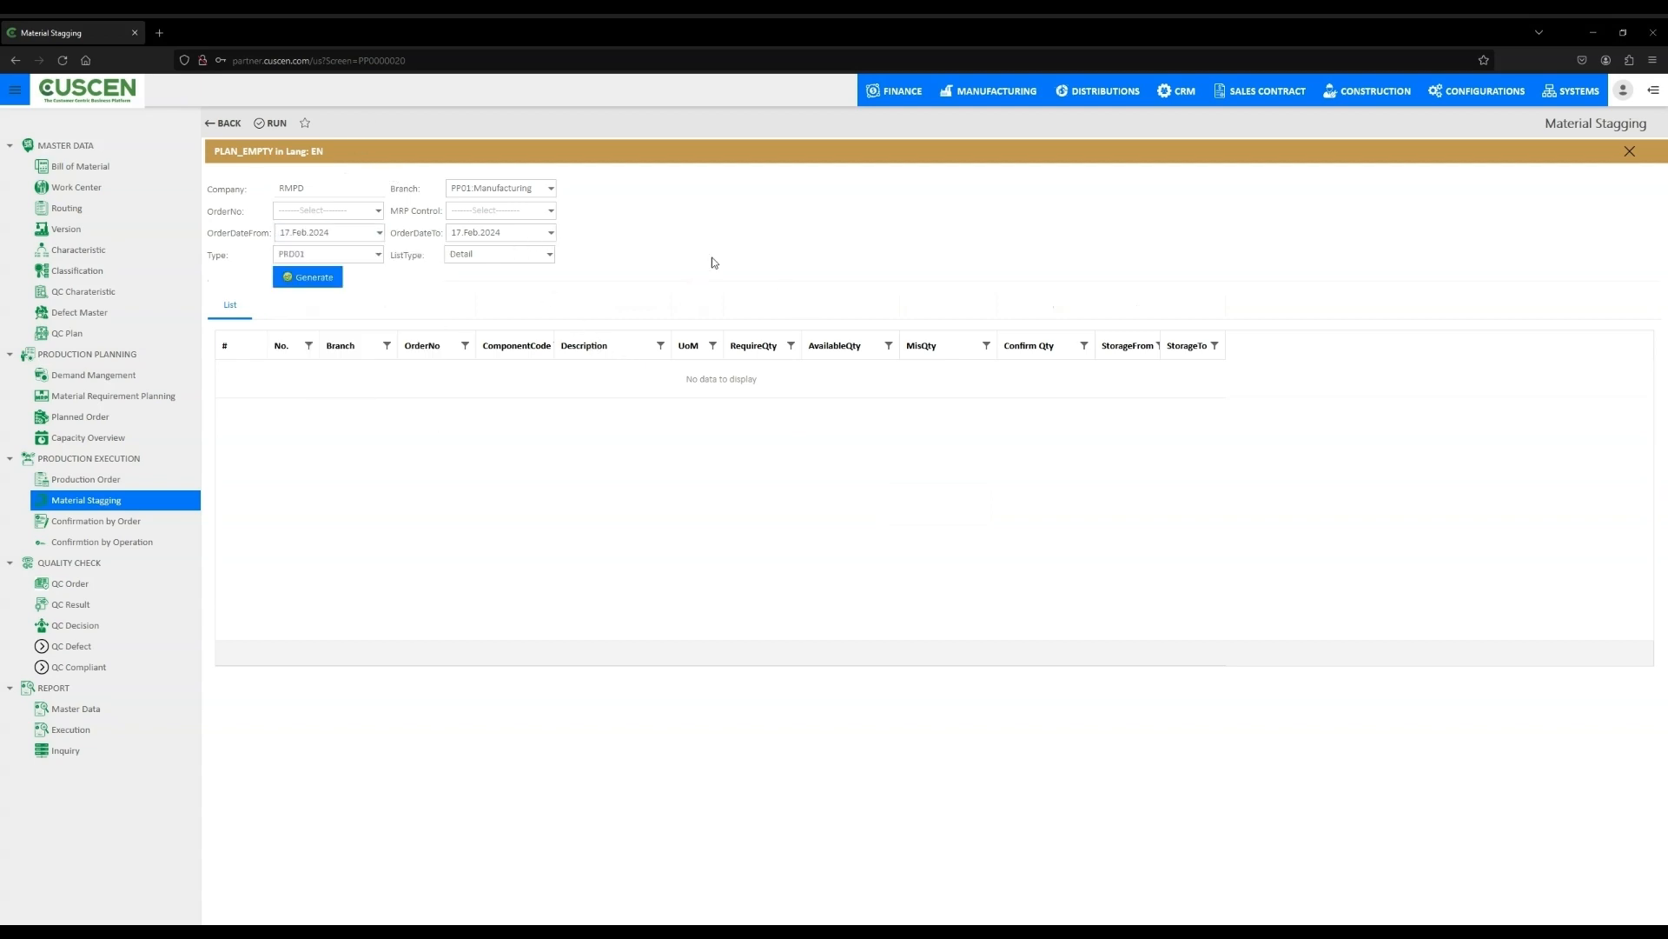
{"action": "left_click", "coordinate": [378, 210]}
{"action": "left_click", "coordinate": [402, 269]}
{"action": "left_click", "coordinate": [551, 210]}
{"action": "left_click", "coordinate": [560, 244]}
{"action": "left_click_drag", "start_coordinate": [224, 151], "coordinate": [399, 157]}
{"action": "left_click", "coordinate": [398, 153]}
- Set staging order dates from 04 Feb 2024 to 13 Feb 2024 and generate the list
{"action": "left_click", "coordinate": [380, 234]}
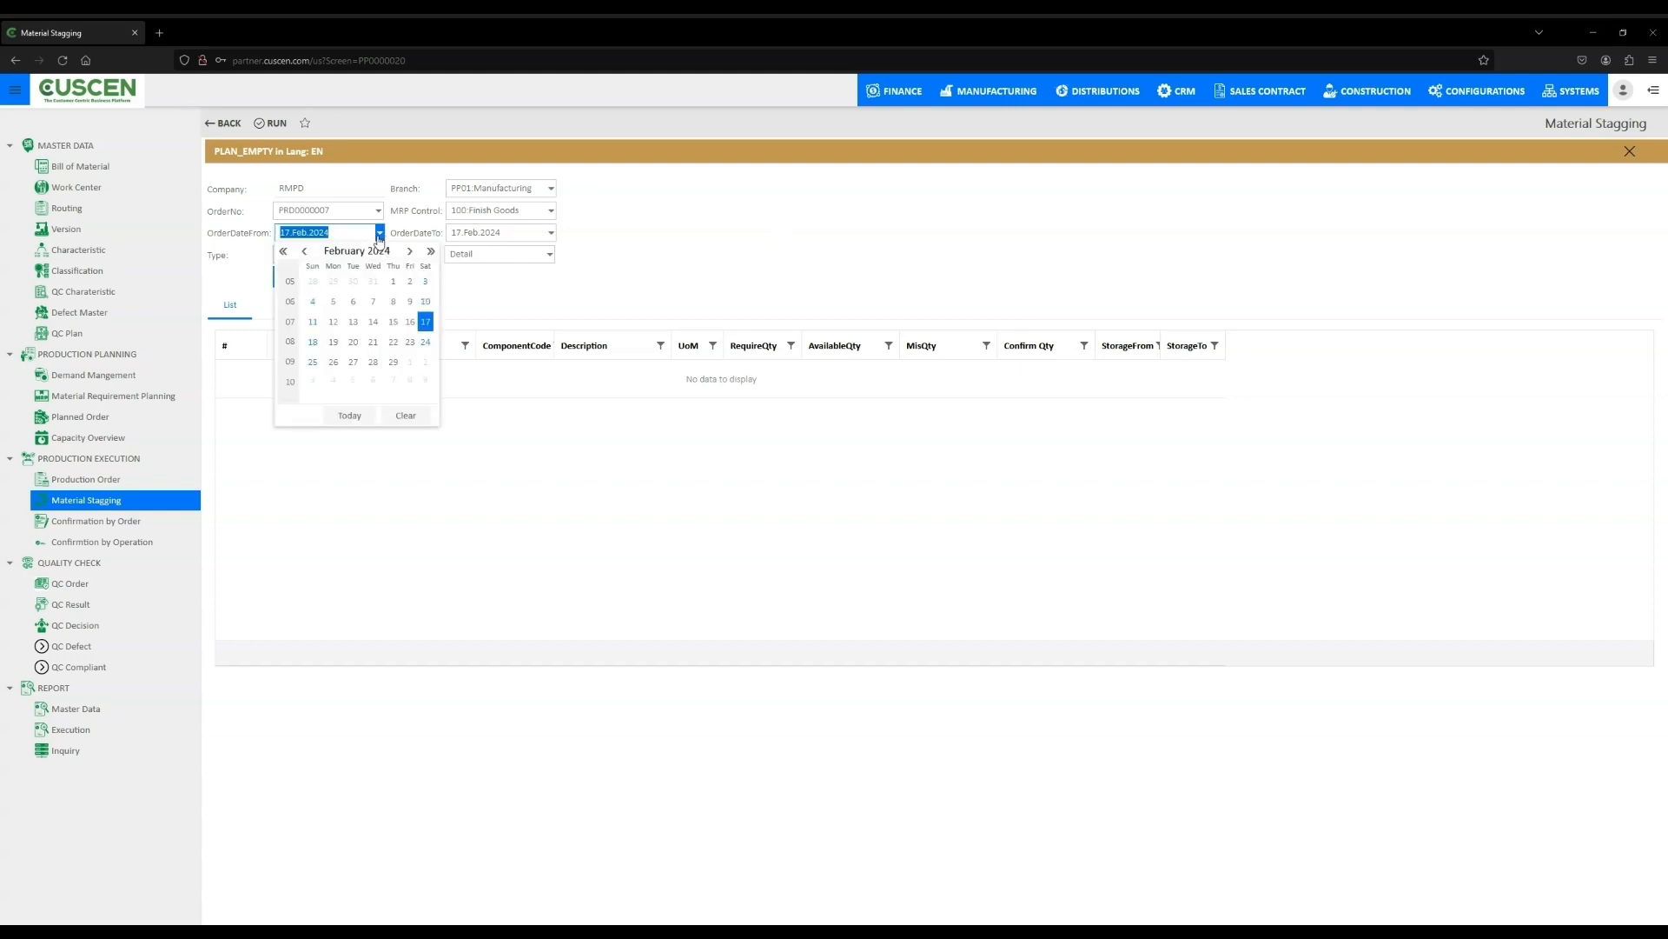
{"action": "left_click", "coordinate": [312, 301]}
{"action": "left_click", "coordinate": [551, 233]}
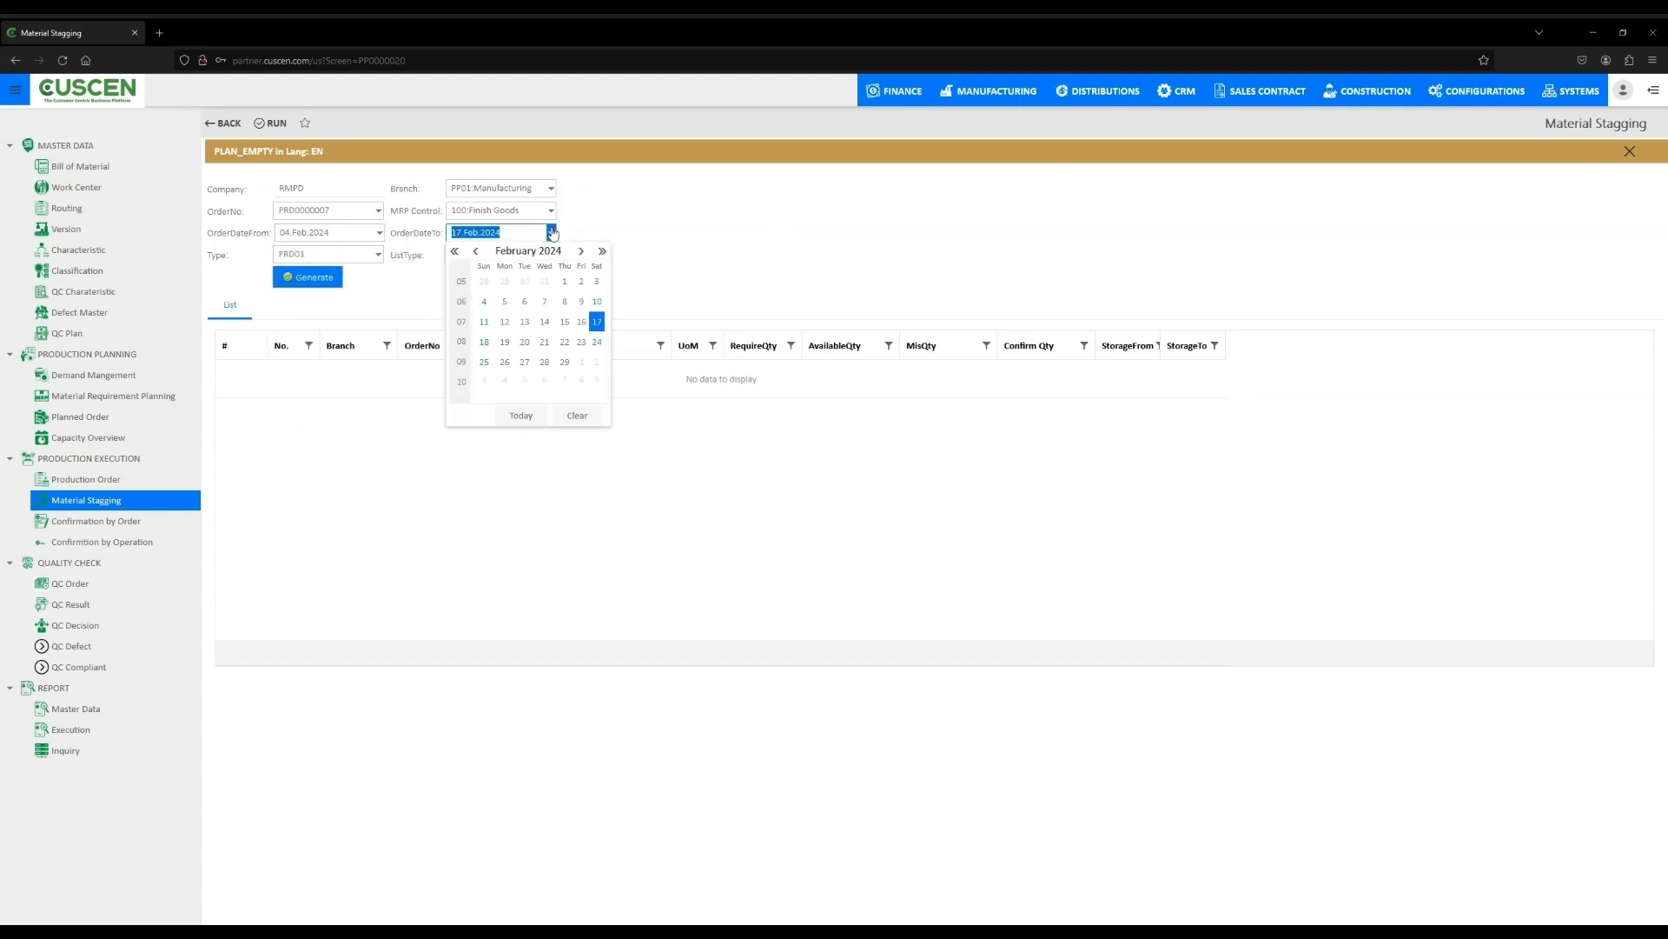
{"action": "left_click", "coordinate": [525, 321]}
{"action": "left_click", "coordinate": [325, 276]}
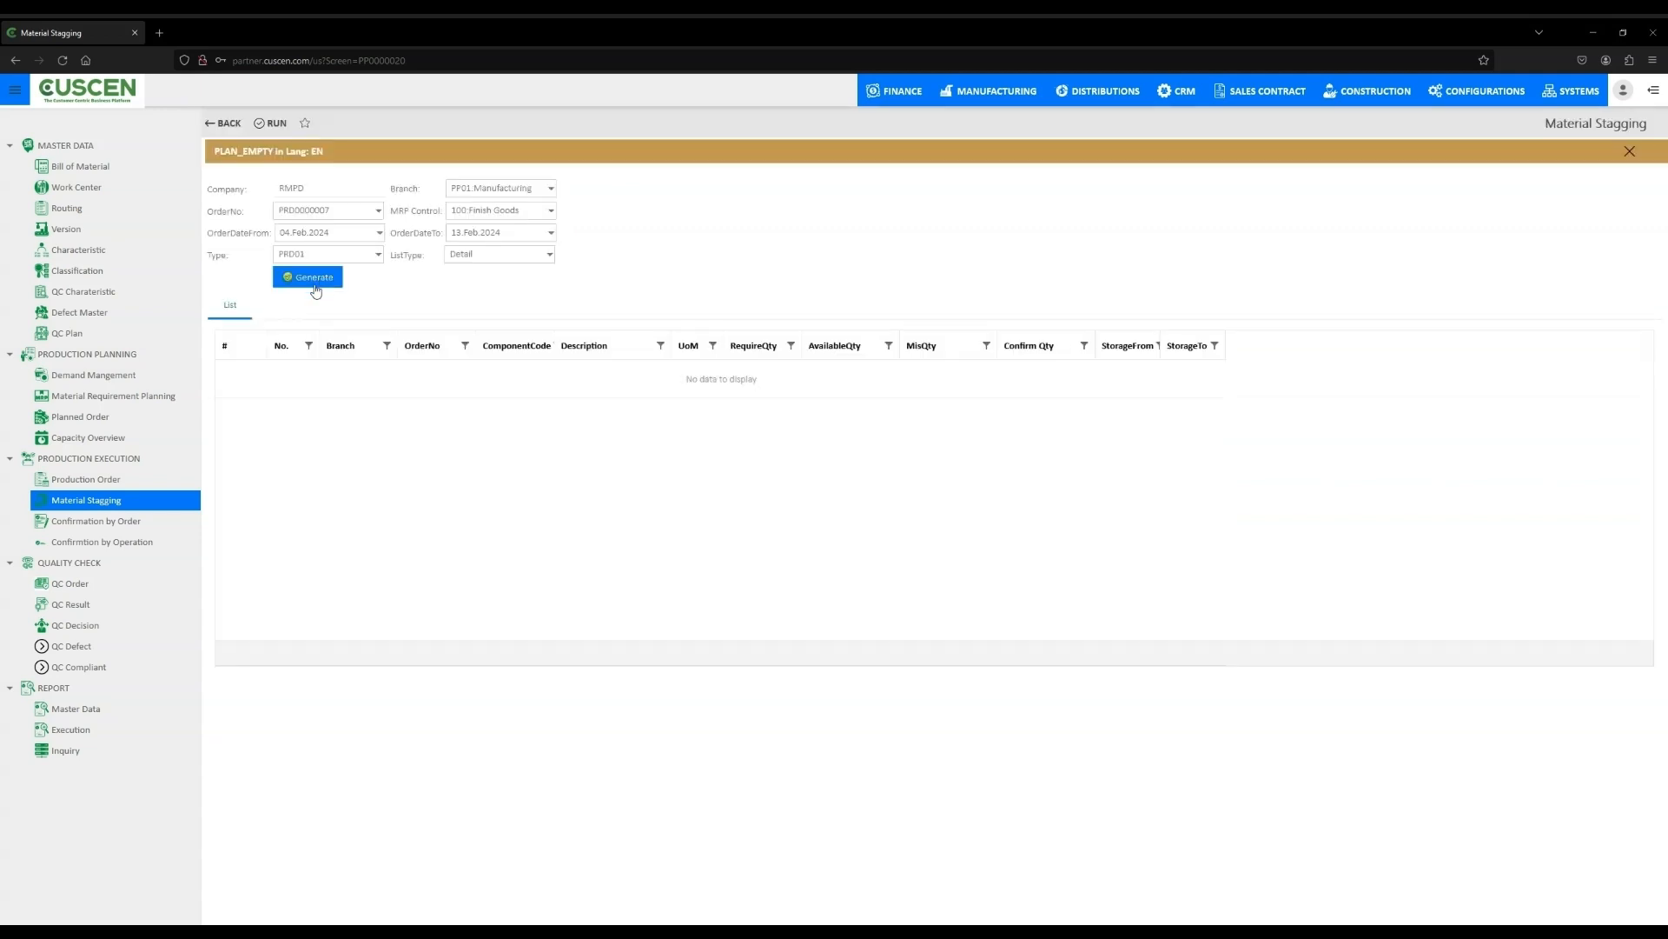
- Reselect the staging branch PP01, order PRD0000007 and MRP control 100 Finish Goods
{"action": "left_click", "coordinate": [551, 187]}
{"action": "left_click", "coordinate": [449, 202]}
{"action": "left_click", "coordinate": [378, 210]}
{"action": "left_click", "coordinate": [472, 272]}
{"action": "left_click", "coordinate": [551, 210]}
{"action": "left_click", "coordinate": [543, 270]}
- Change the staging order type and regenerate the material staging list
{"action": "left_click", "coordinate": [378, 254]}
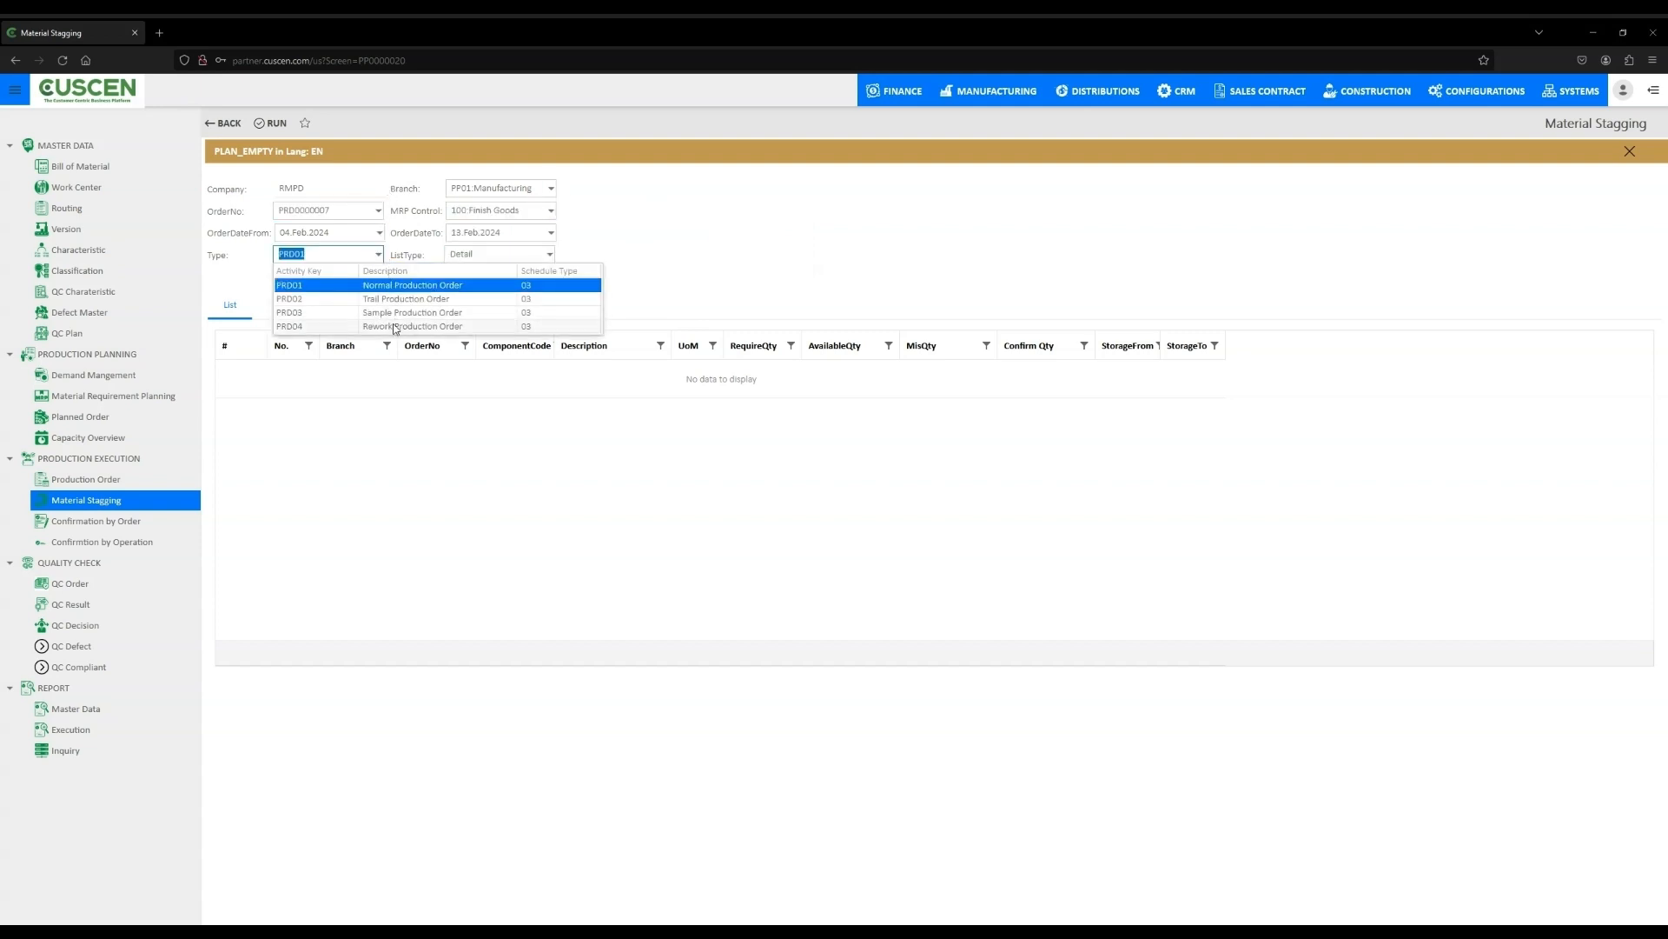
{"action": "left_click", "coordinate": [549, 254]}
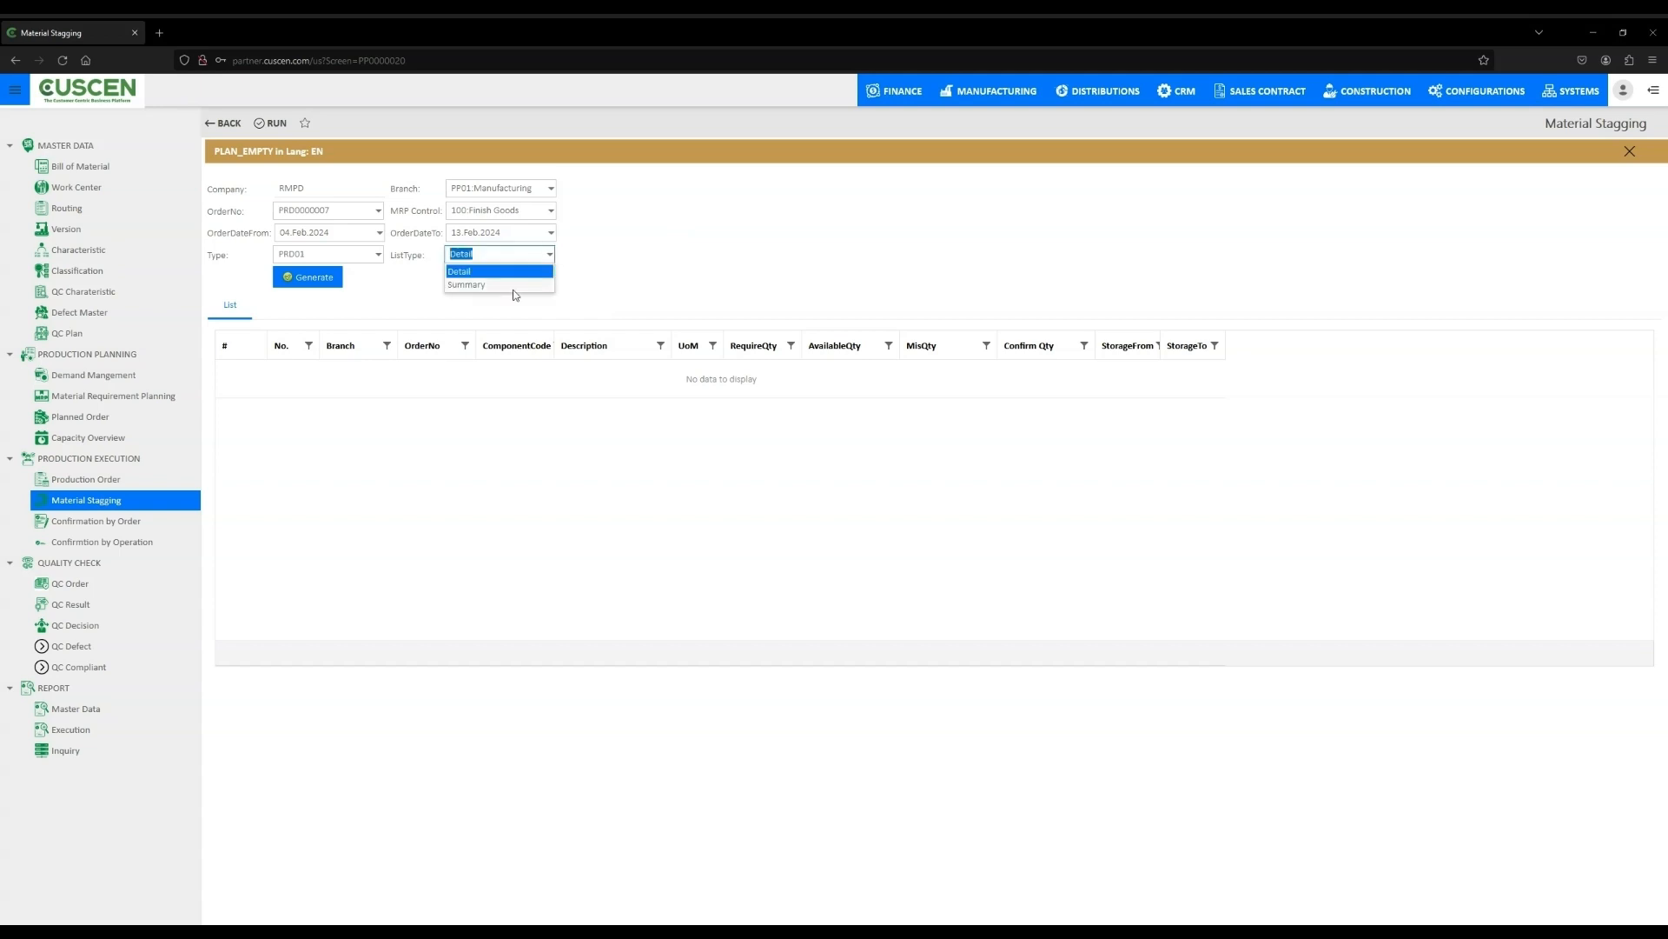
{"action": "left_click", "coordinate": [516, 295]}
{"action": "left_click", "coordinate": [329, 285]}
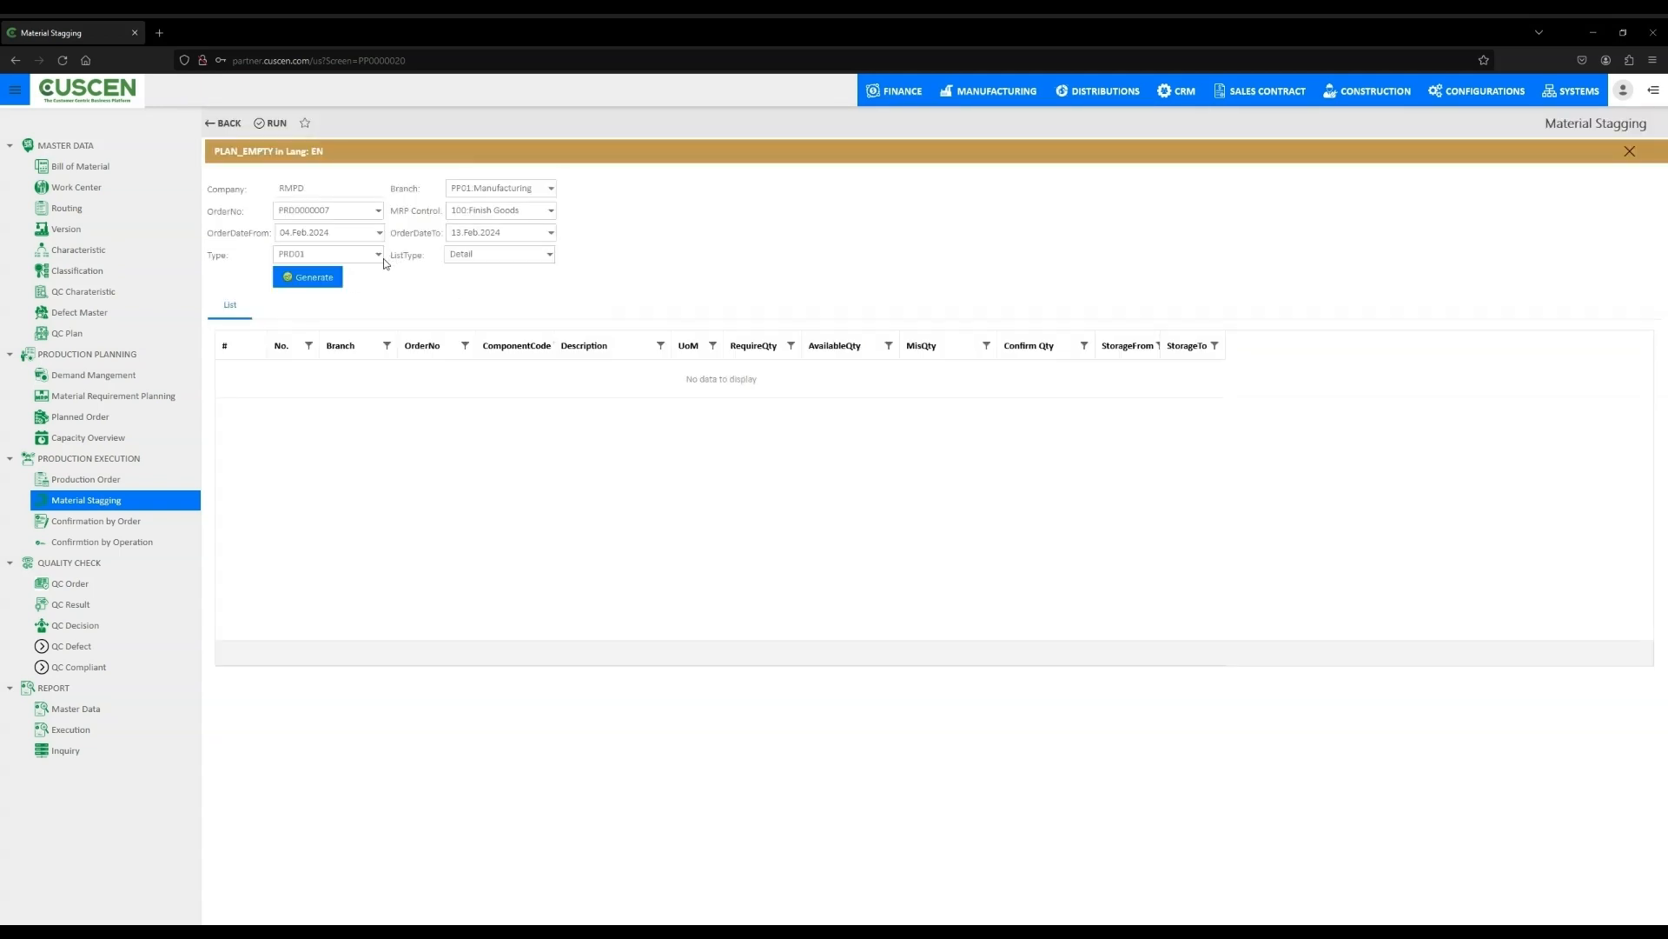
{"action": "left_click", "coordinate": [384, 258]}
{"action": "left_click", "coordinate": [359, 320]}
{"action": "left_click", "coordinate": [320, 278]}
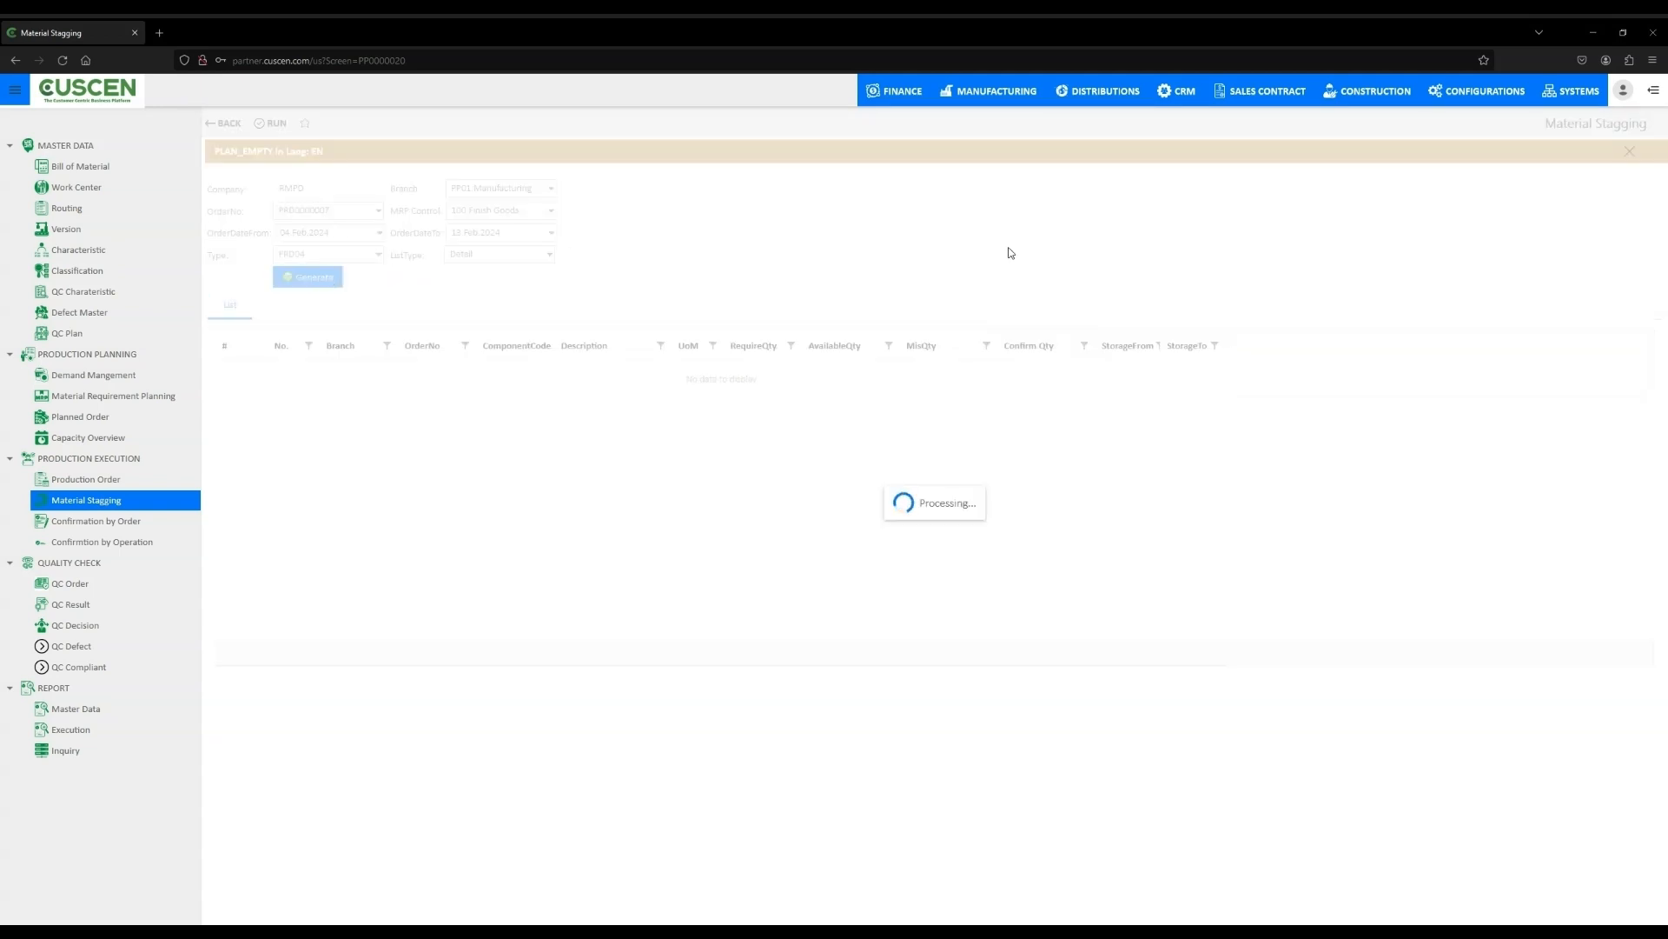
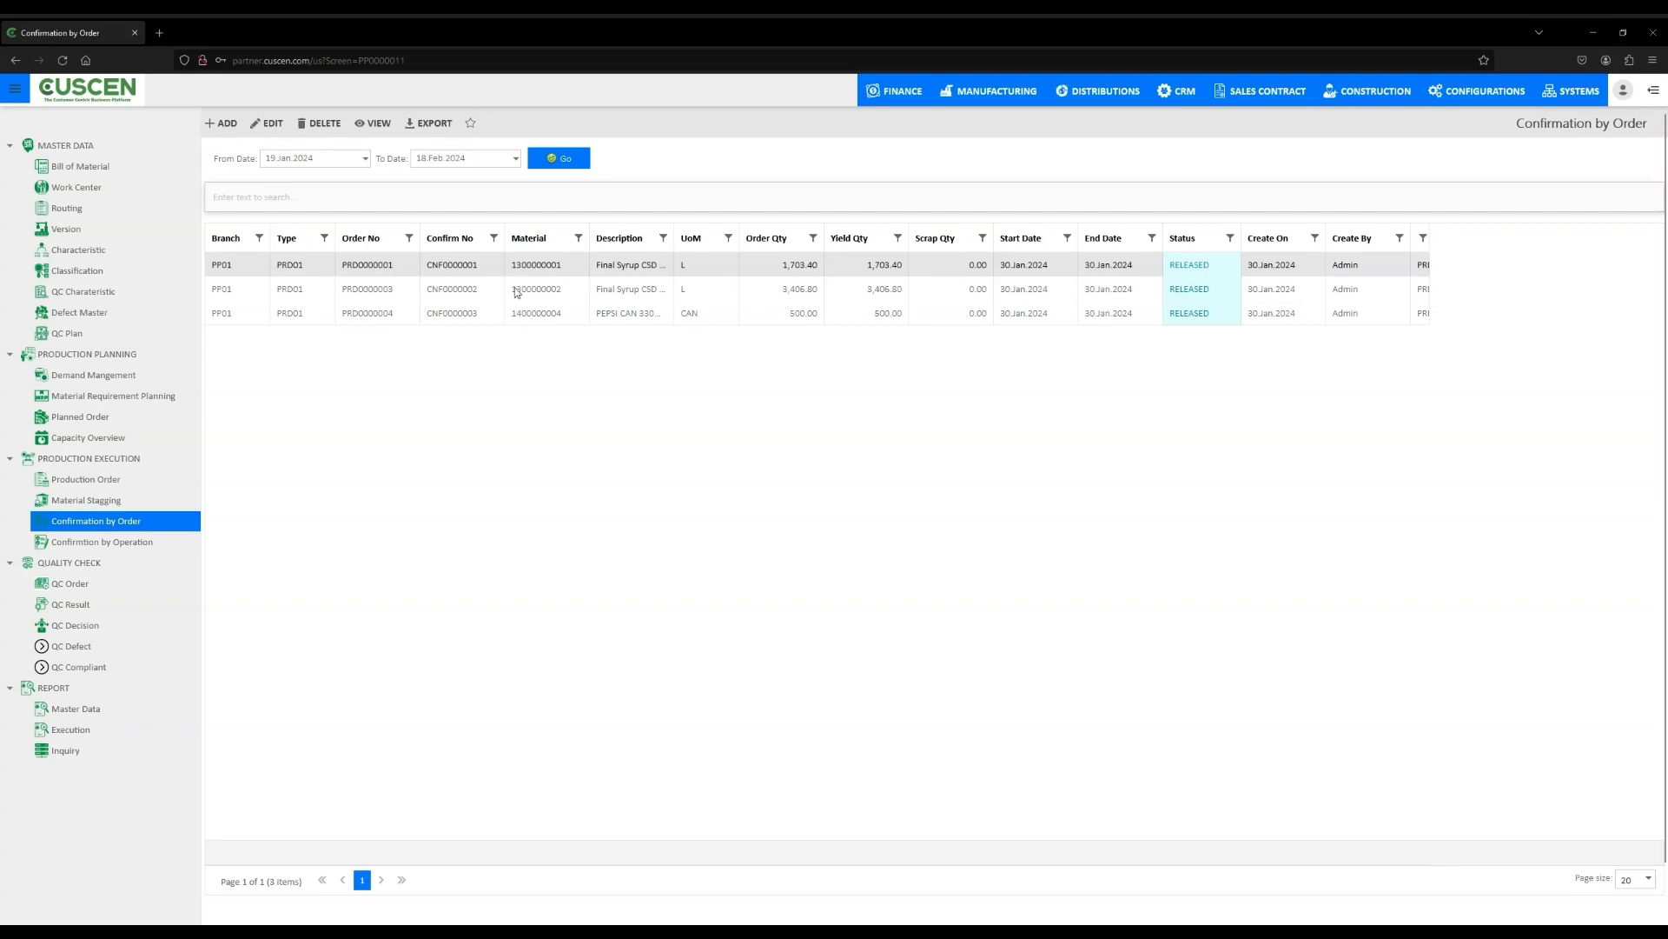
- Open the confirmation for order PRD0000001 and try to edit it
{"action": "double_click", "coordinate": [376, 270]}
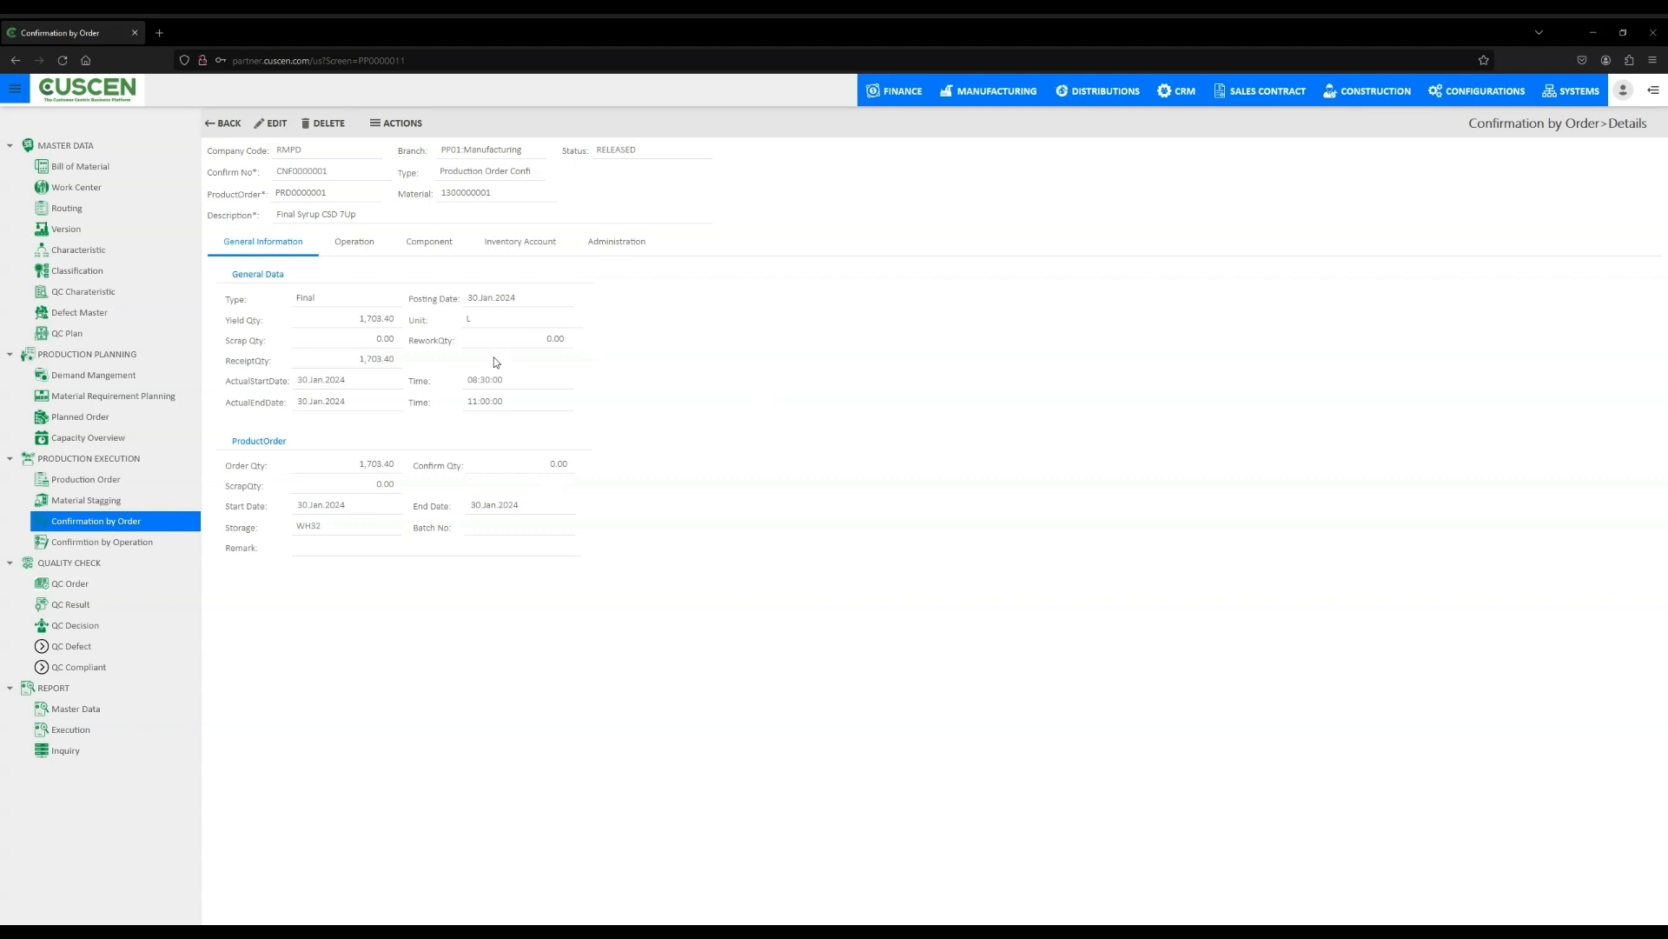
{"action": "left_click", "coordinate": [274, 123]}
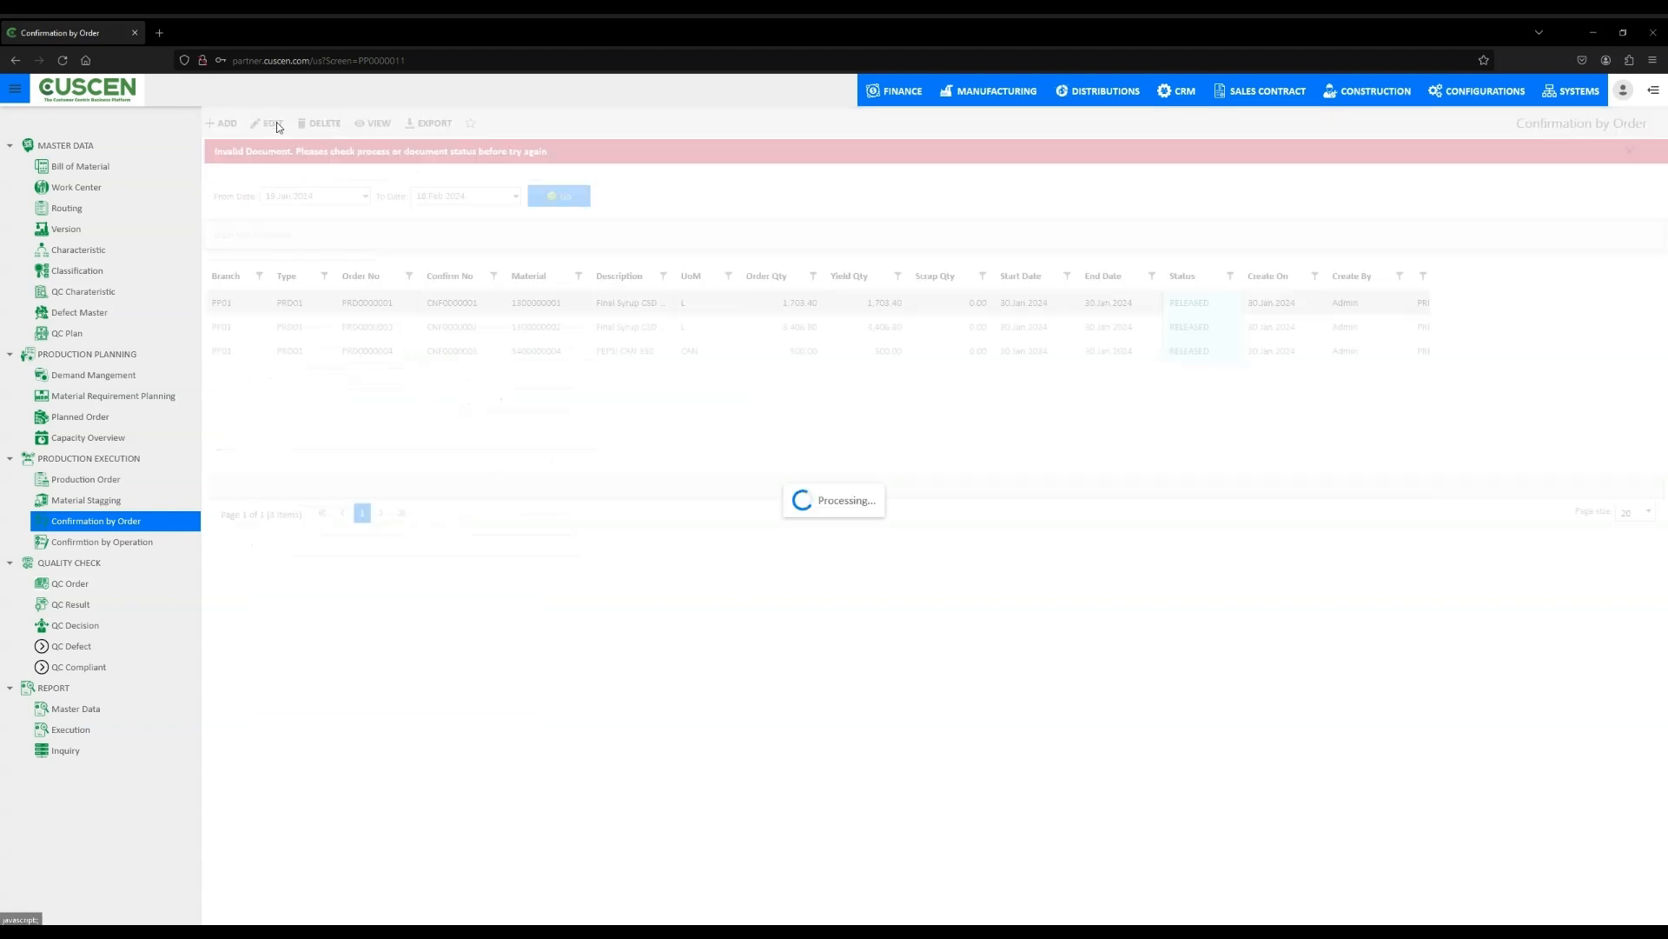
{"action": "left_click", "coordinate": [1623, 152]}
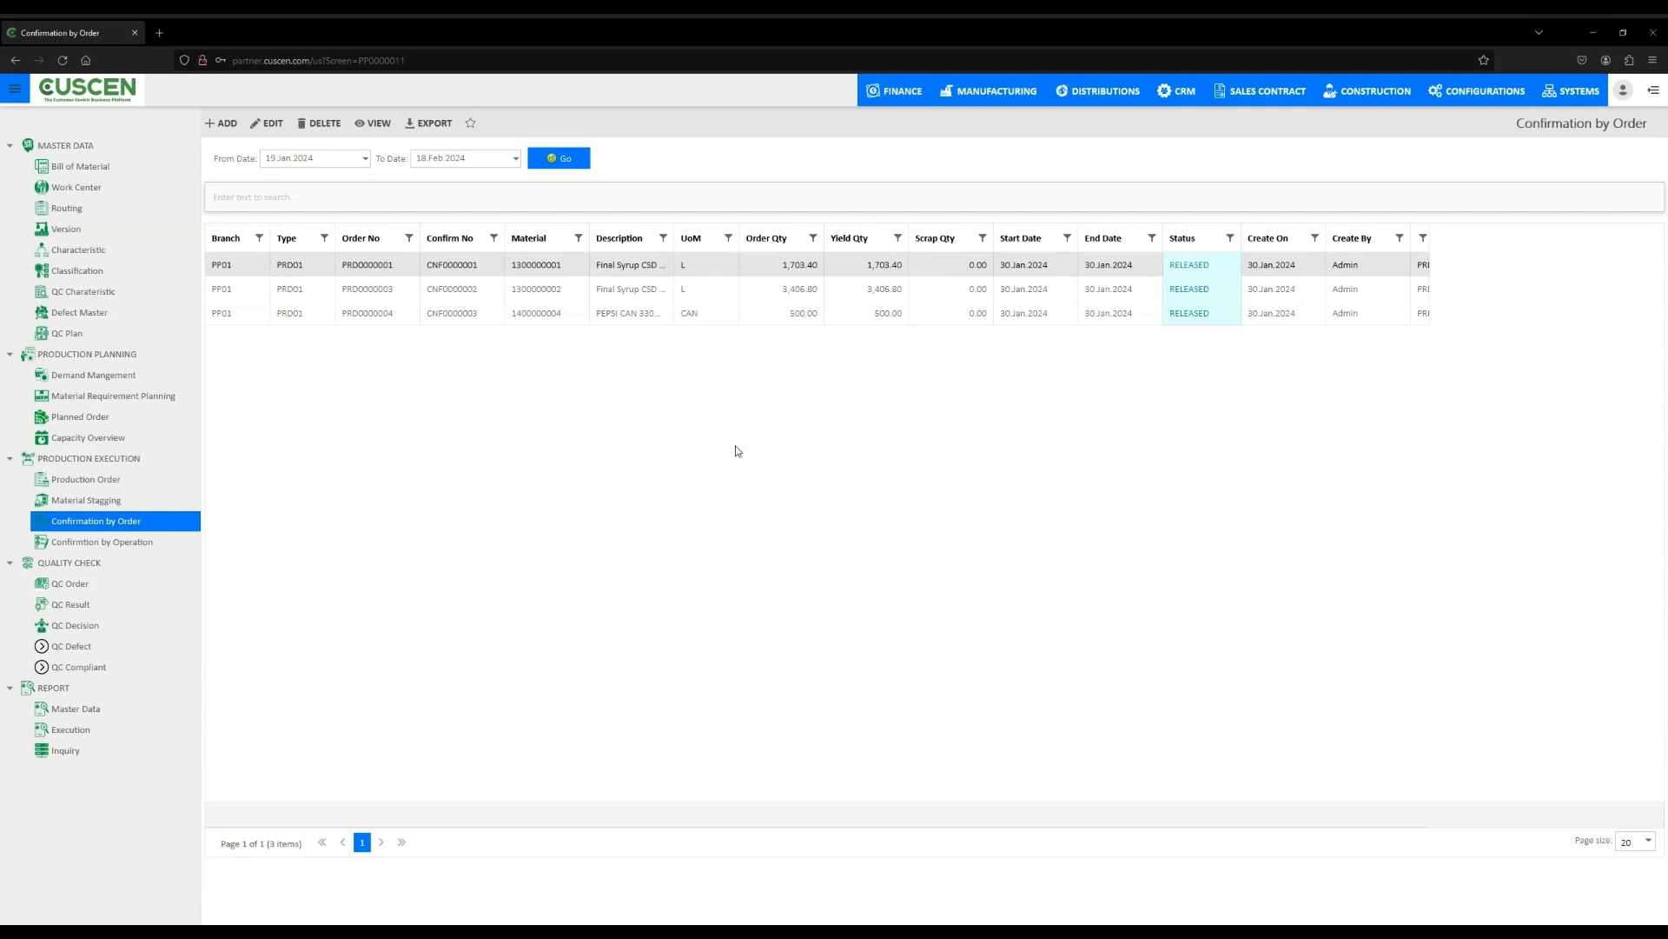
- Open Confirmation by Operation and try a search in its list
{"action": "left_click", "coordinate": [97, 539]}
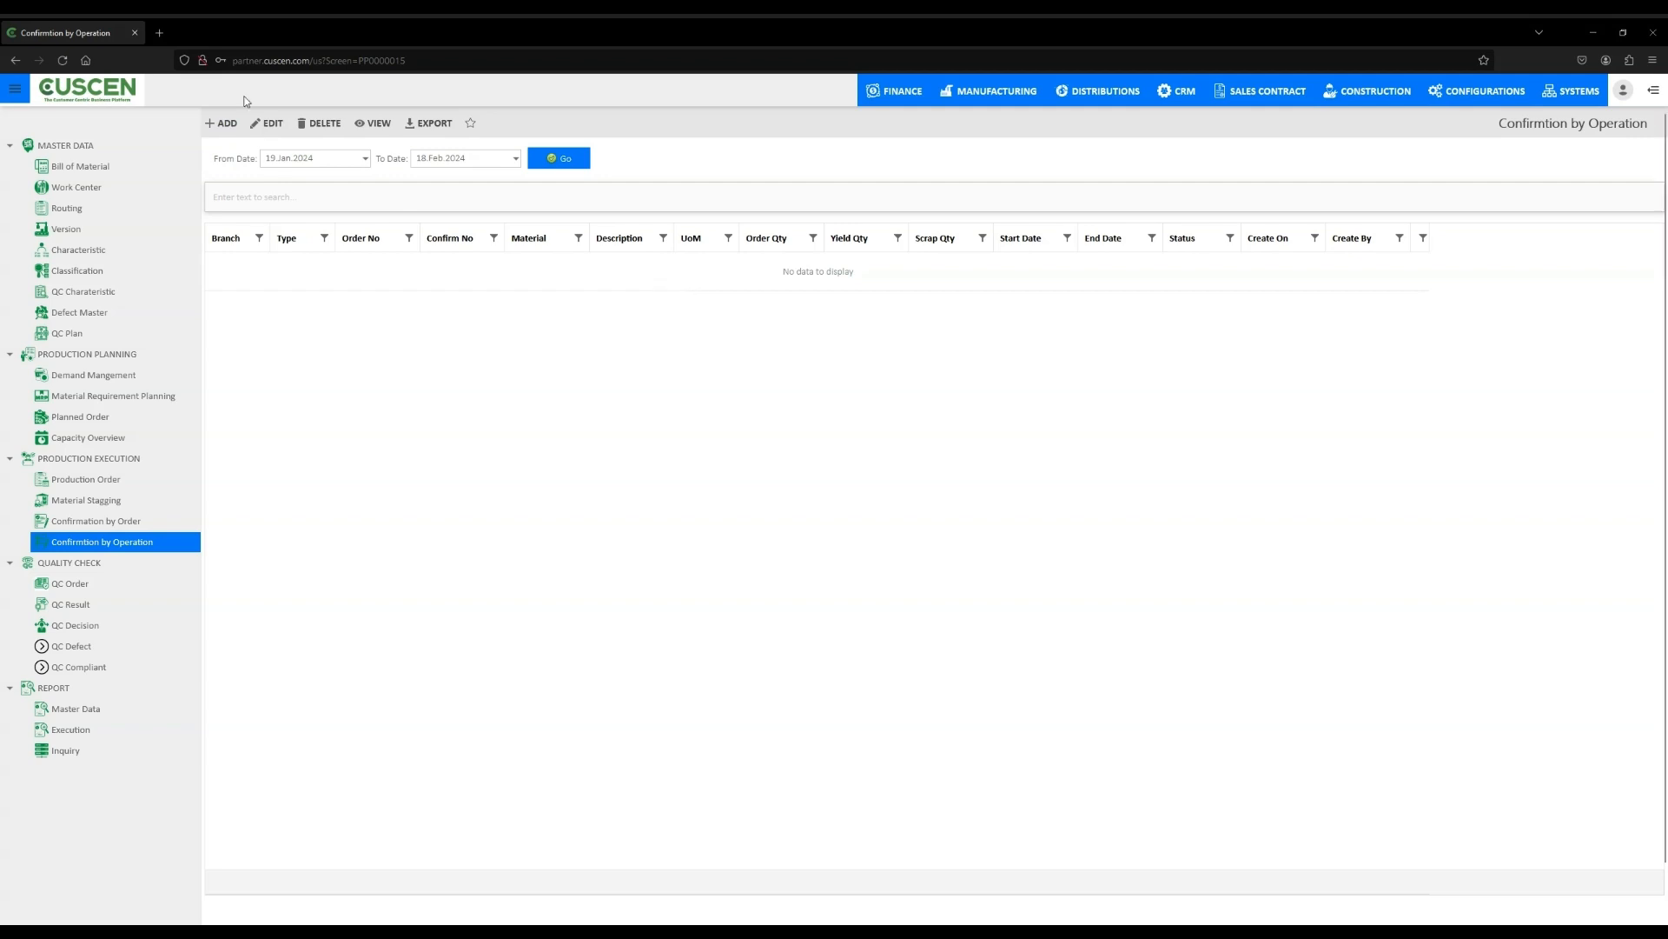
{"action": "left_click", "coordinate": [285, 199]}
{"action": "type", "text": "12131"}
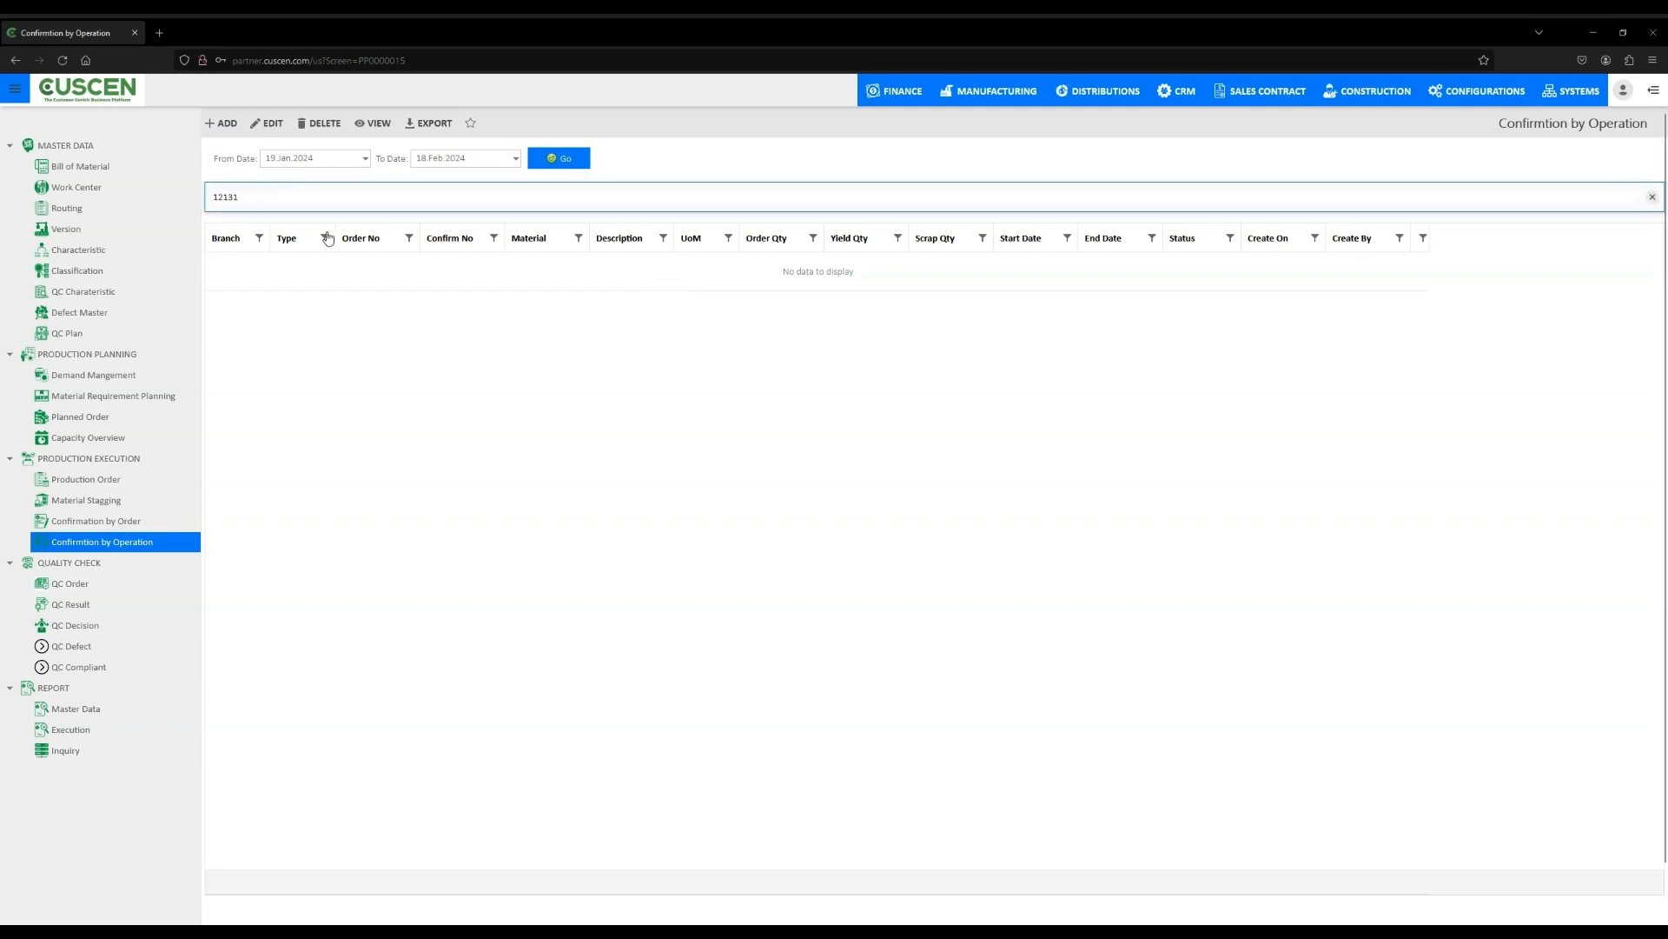
{"action": "key", "text": "BackSpace"}
{"action": "key", "text": "BackSpace"}
{"action": "key", "text": "BackSpace"}
- Start a new operation confirmation for branch PP01 Manufacturing
{"action": "left_click", "coordinate": [221, 122]}
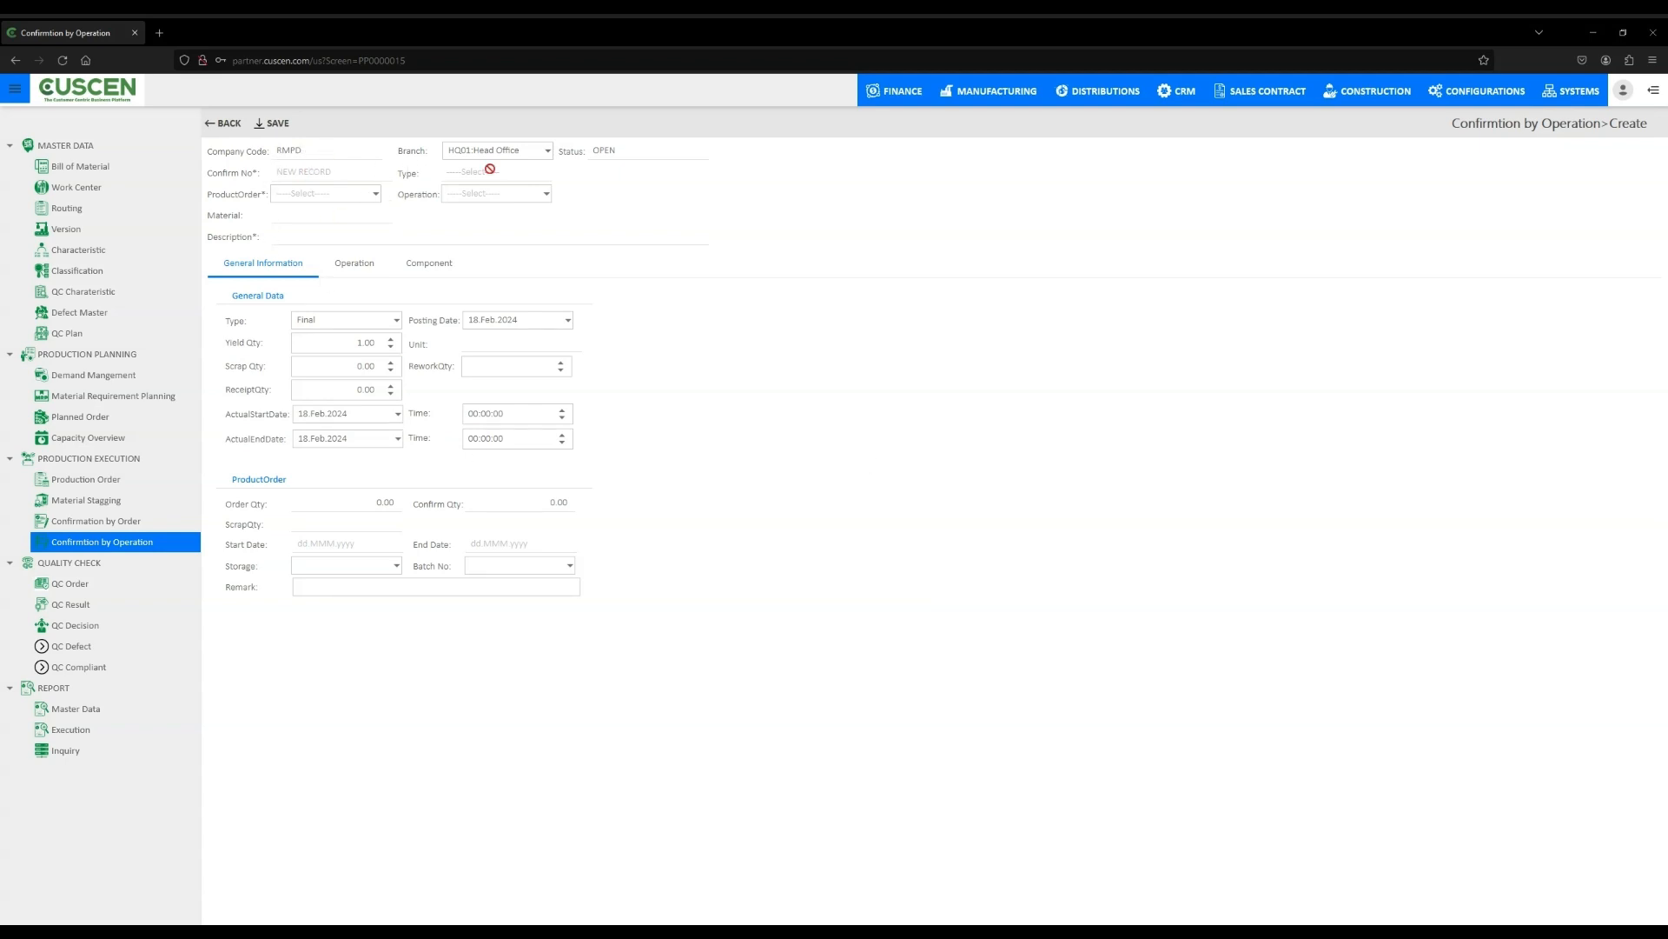
{"action": "left_click", "coordinate": [547, 151]}
{"action": "left_click", "coordinate": [555, 223]}
- Try to choose a product order and an operation for the confirmation
{"action": "left_click", "coordinate": [348, 194]}
{"action": "type", "text": "2"}
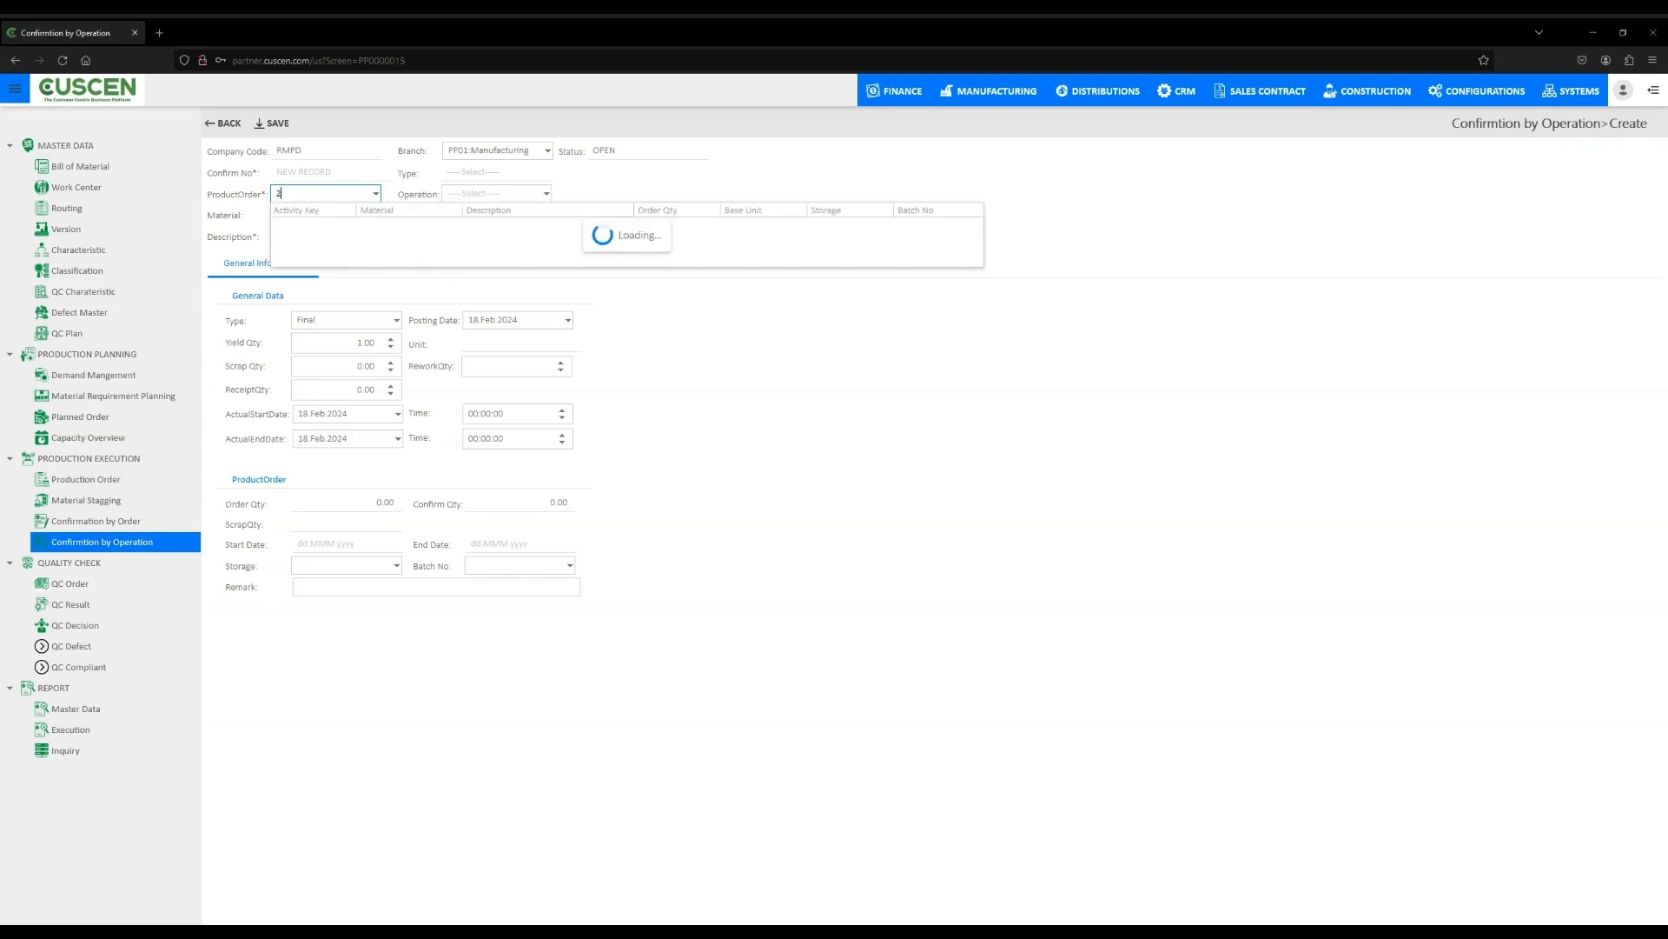
{"action": "key", "text": "BackSpace"}
{"action": "type", "text": "-11"}
{"action": "left_click", "coordinate": [547, 194]}
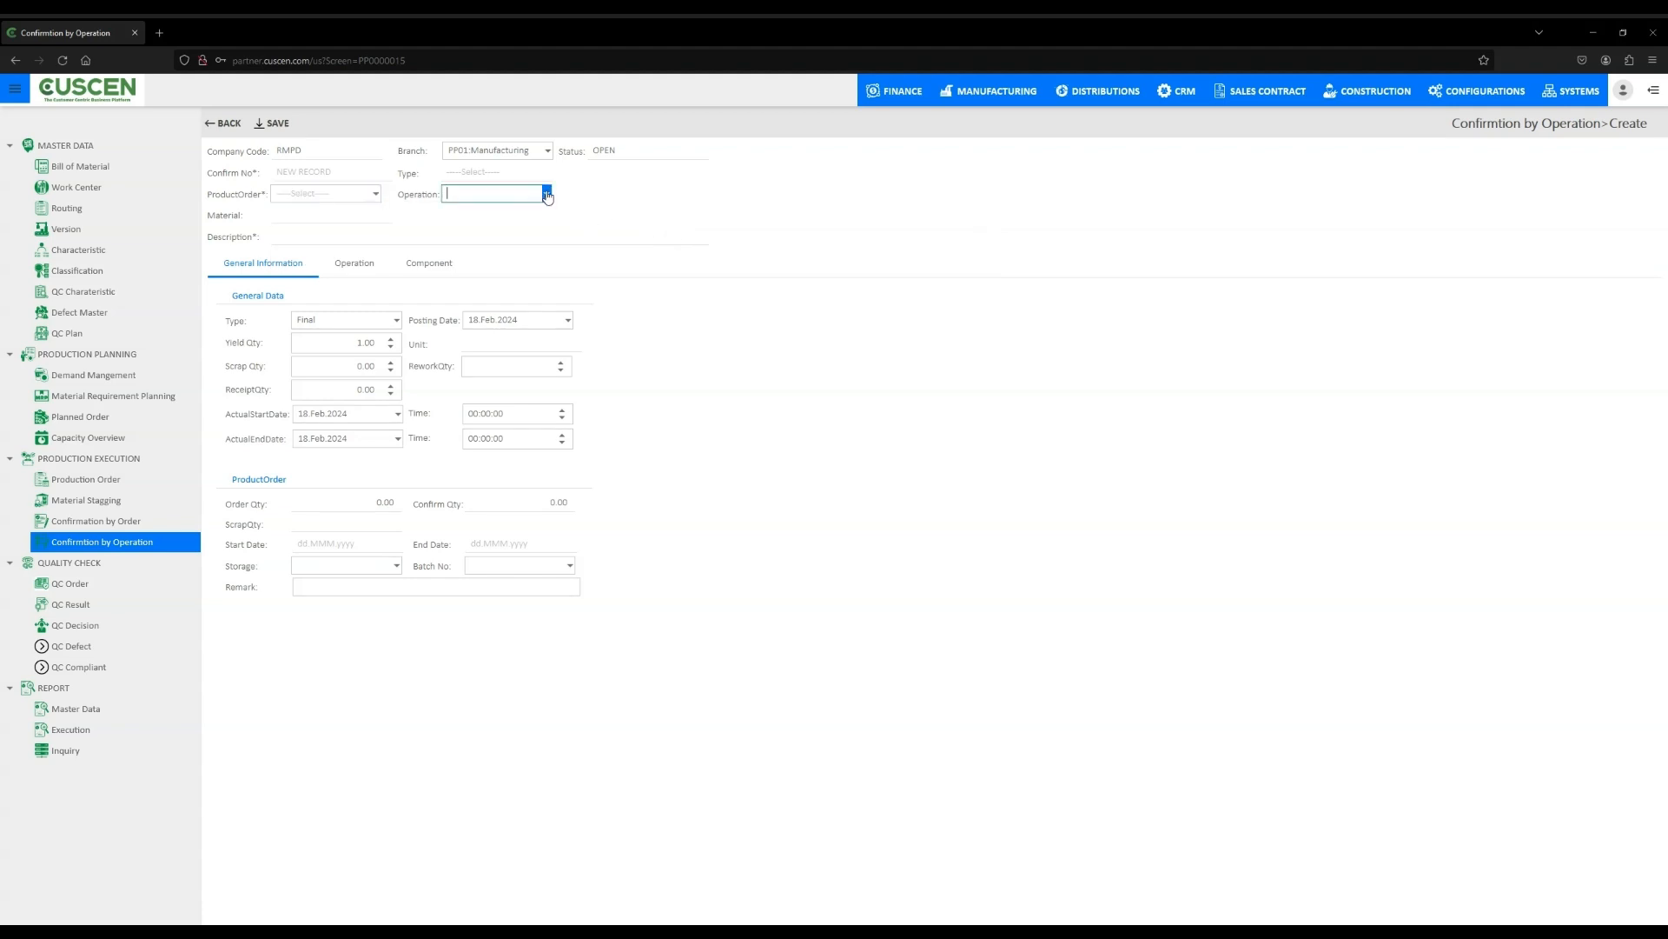
- Enter yield quantity 999 and scrap quantity 1000, then save the operation confirmation
{"action": "left_click", "coordinate": [305, 254]}
{"action": "left_click", "coordinate": [390, 339]}
{"action": "key", "text": "BackSpace"}
{"action": "type", "text": "999"}
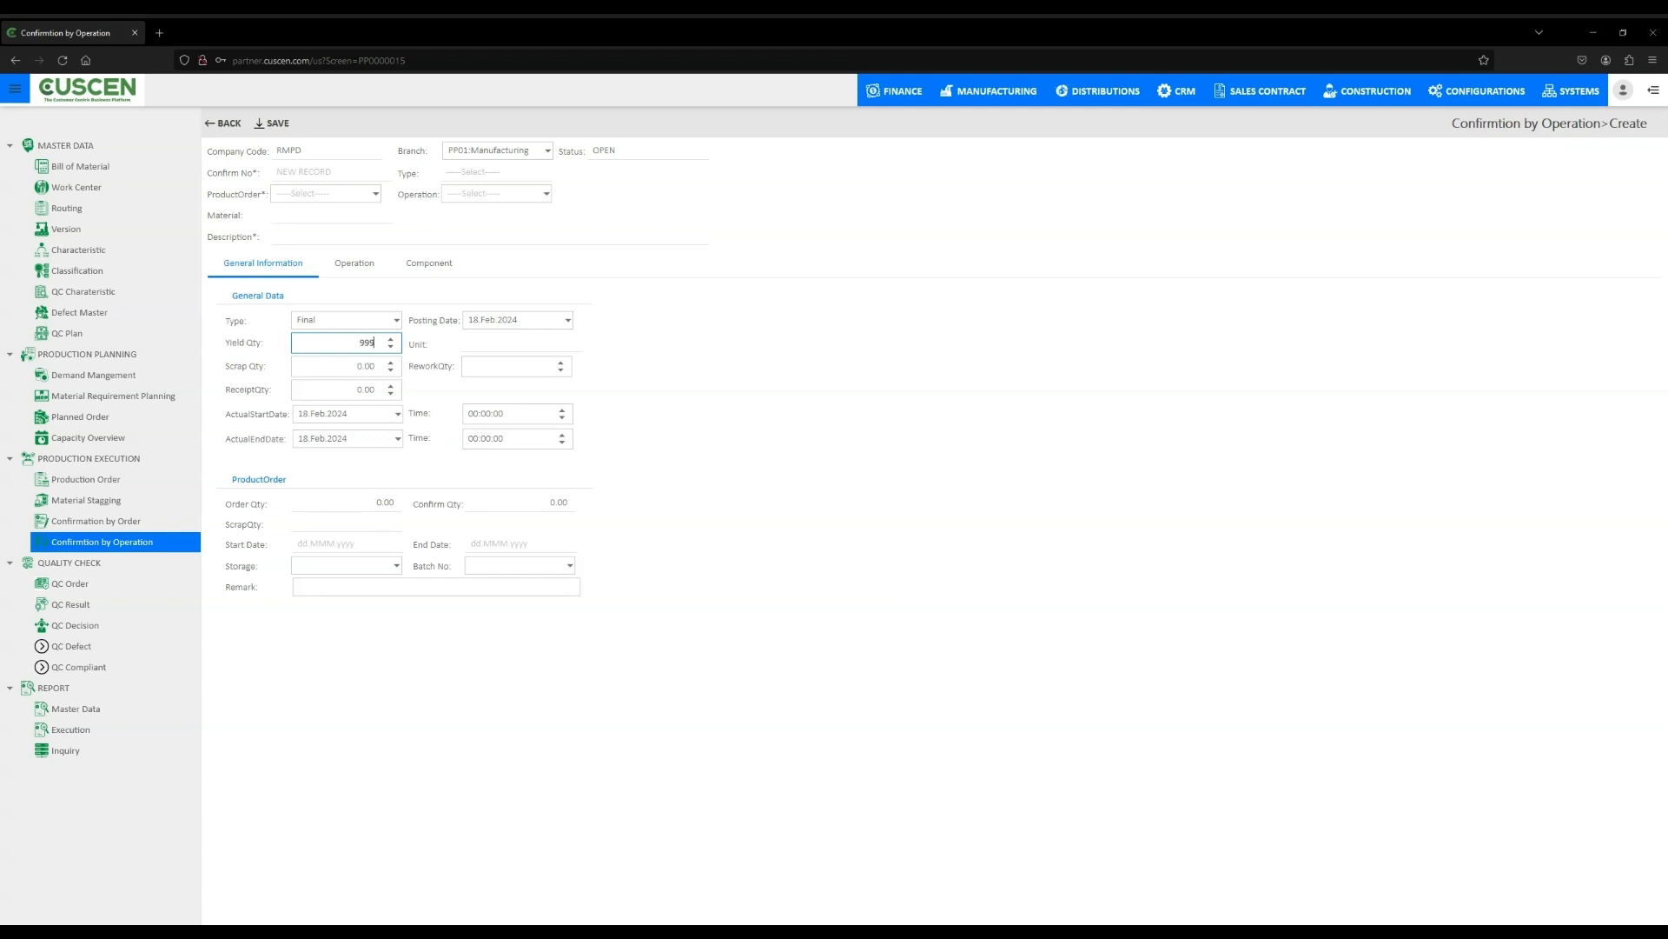
{"action": "key", "text": "Tab"}
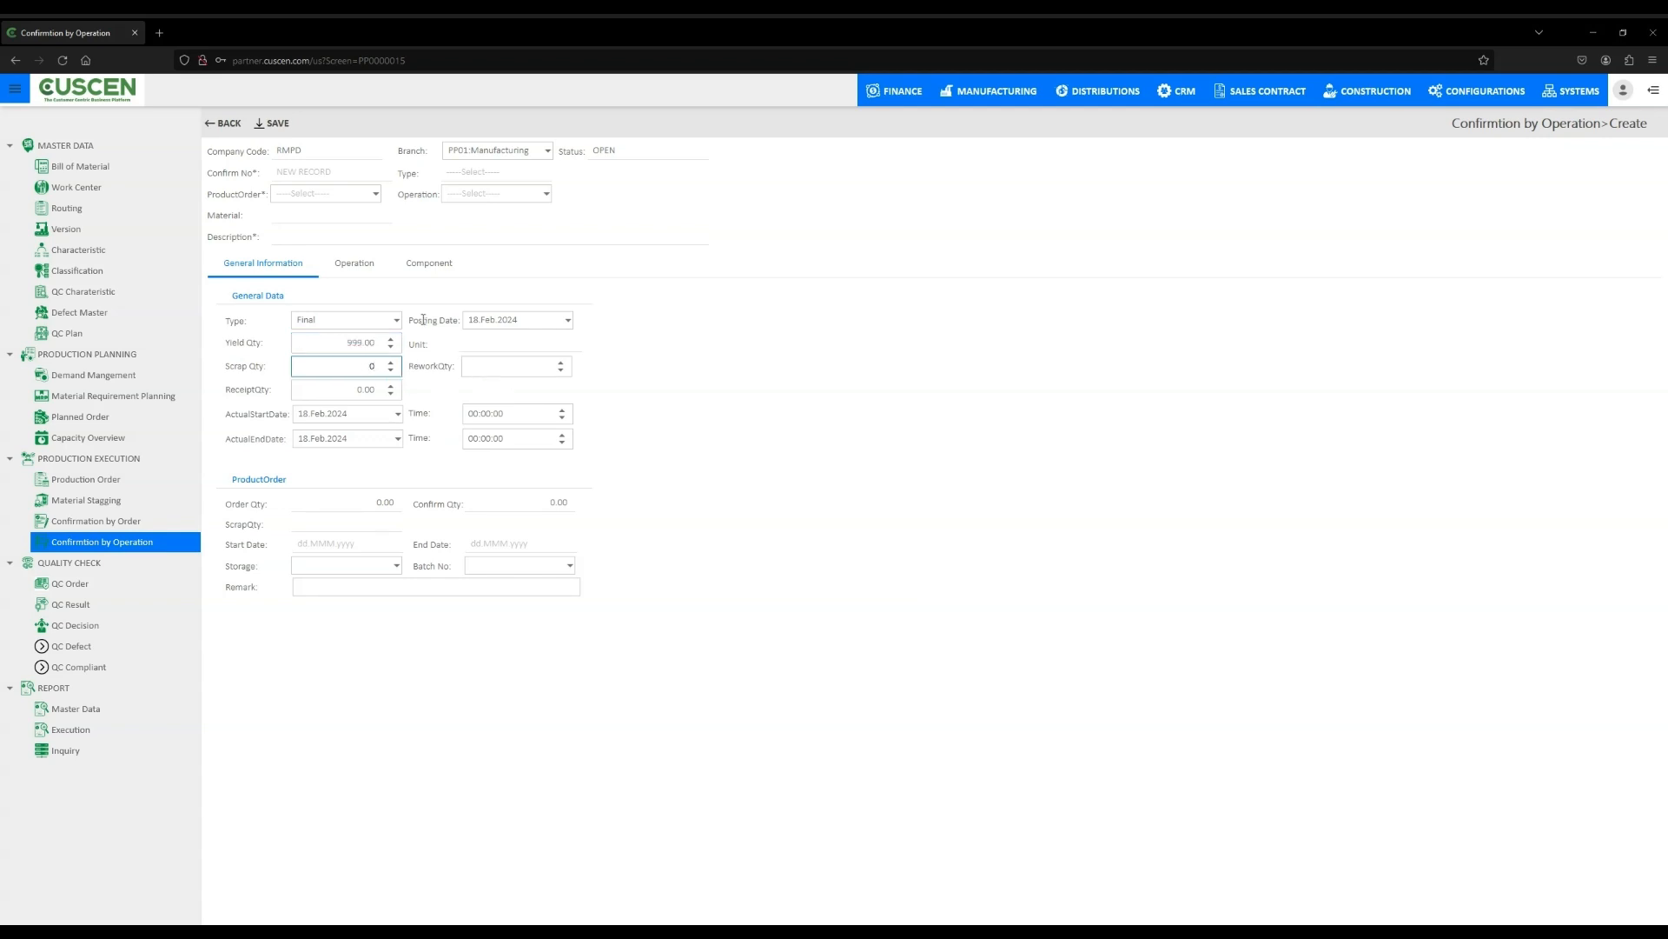
{"action": "type", "text": "1000"}
{"action": "left_click", "coordinate": [863, 430]}
{"action": "left_click", "coordinate": [278, 123]}
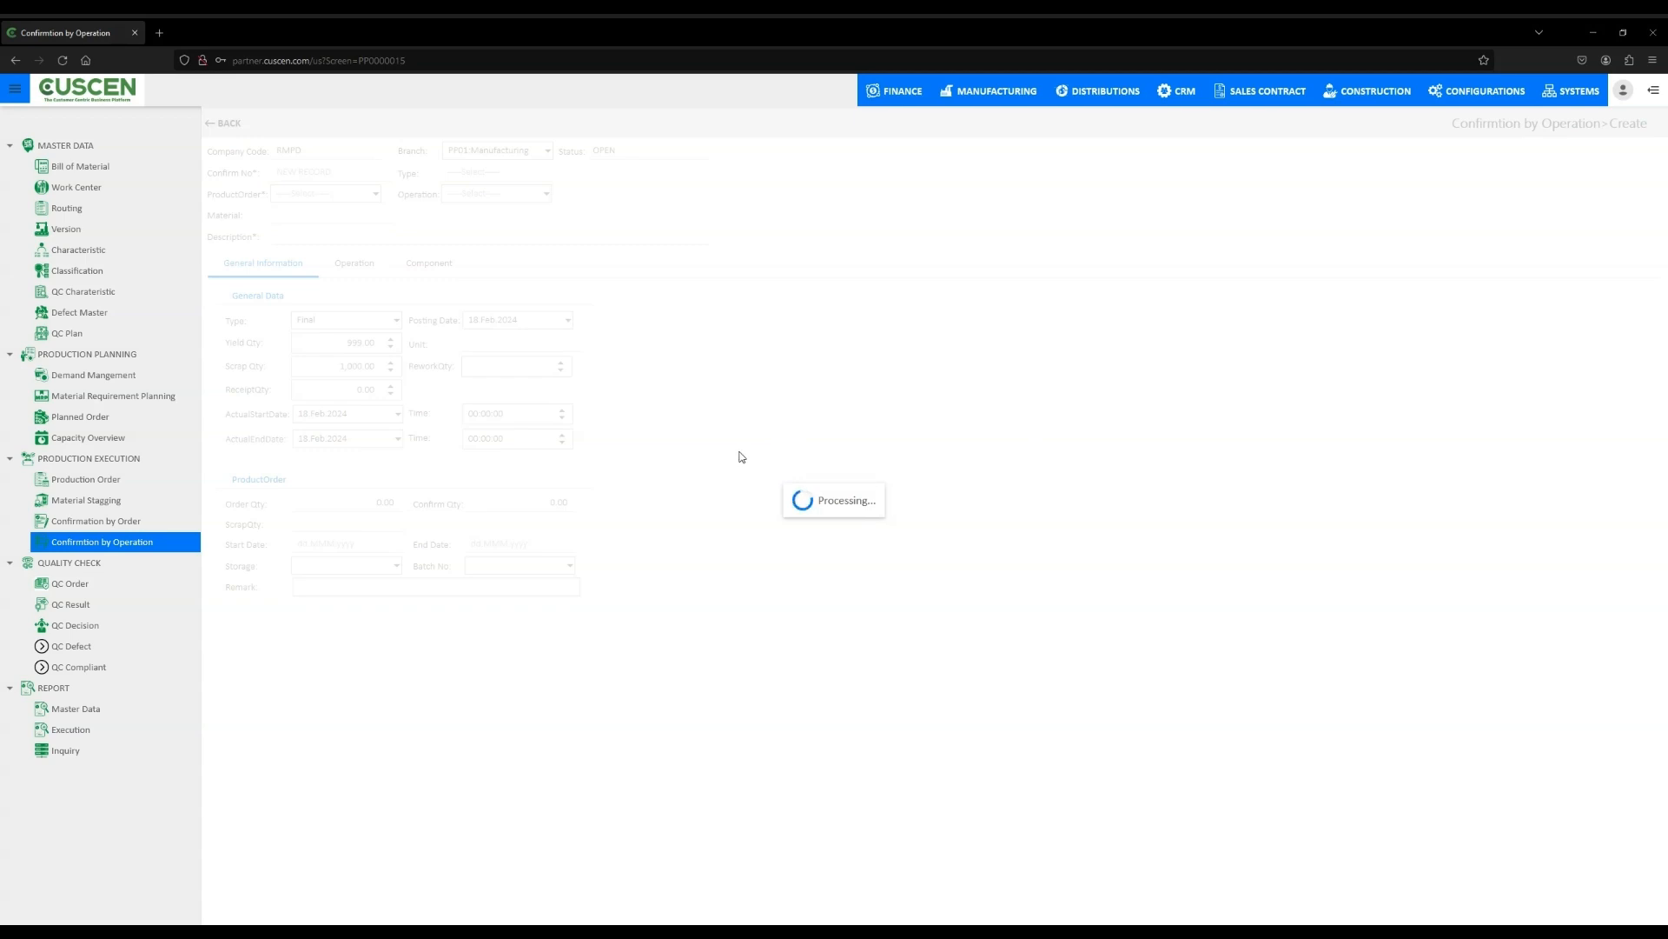
- Create a new QC order for branch PP01
{"action": "left_click", "coordinate": [111, 584]}
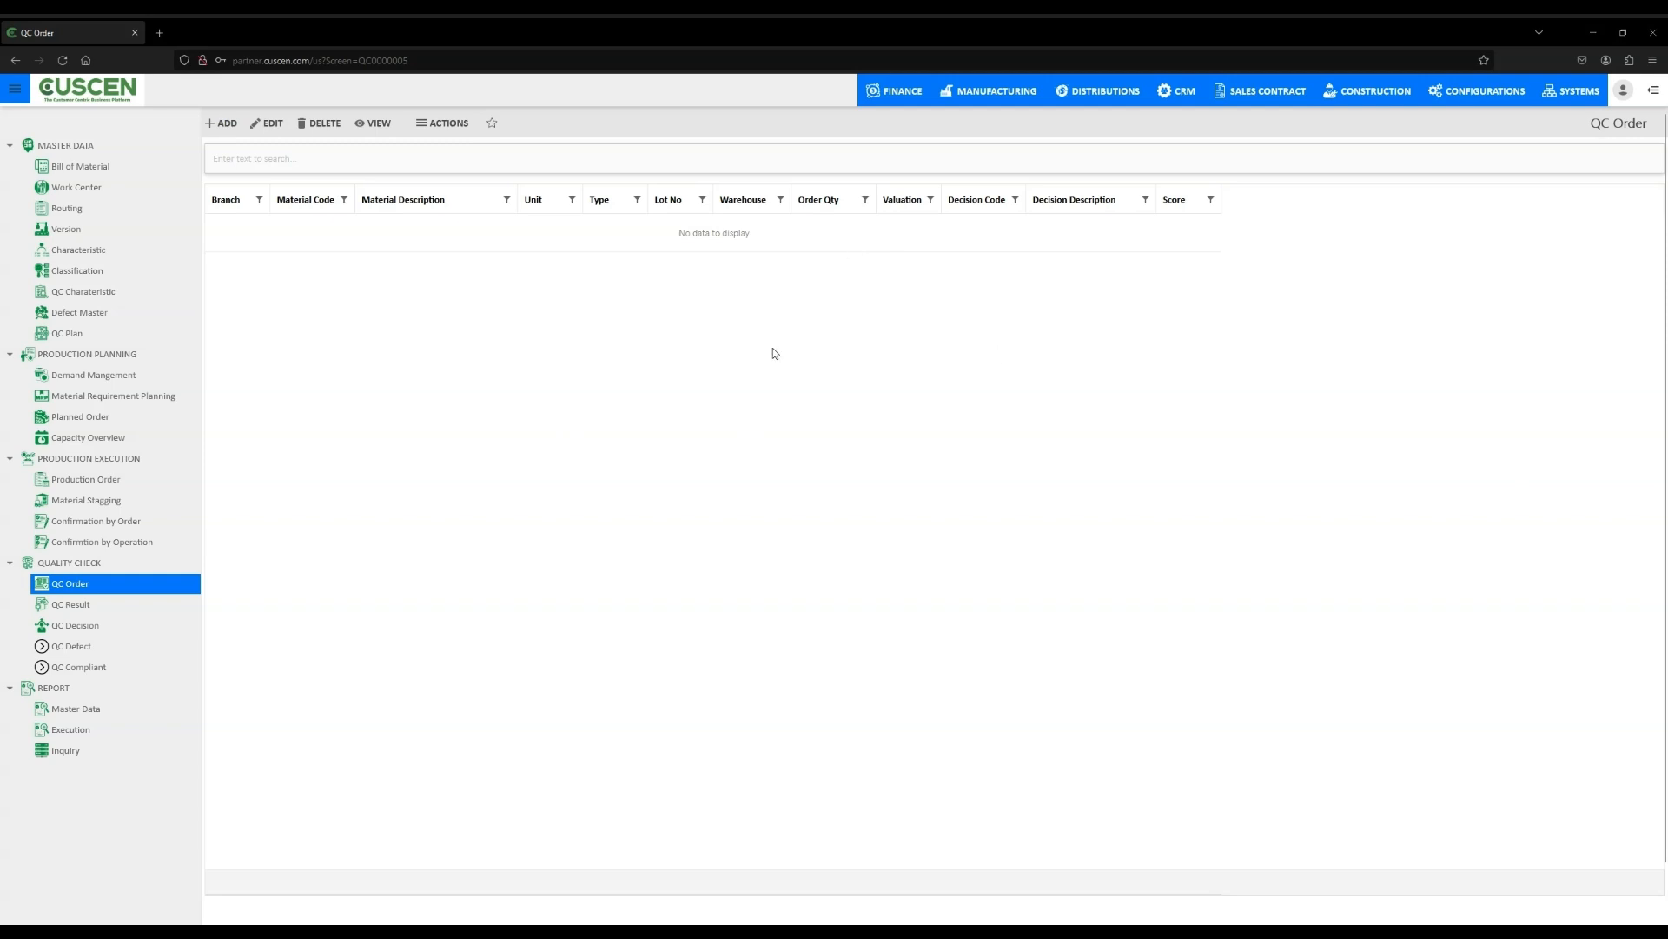
{"action": "left_click", "coordinate": [228, 125]}
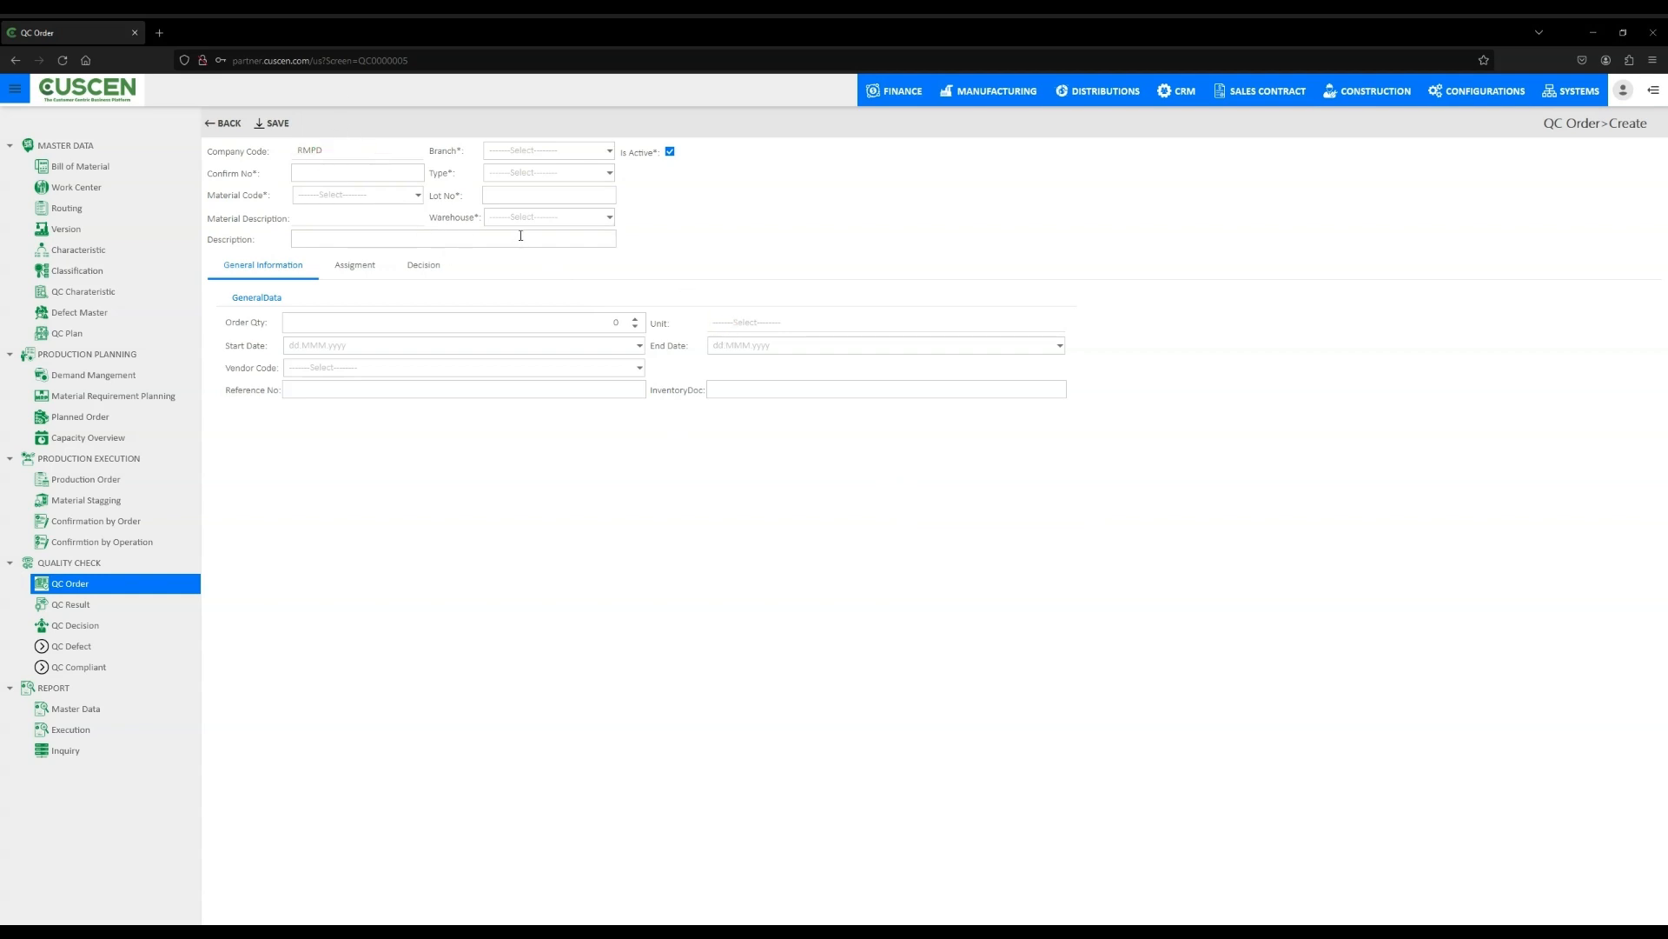
{"action": "left_click", "coordinate": [610, 155]}
{"action": "left_click", "coordinate": [616, 222]}
- Set the QC order quantity to 99999 and the start date to 16 Feb 2024
{"action": "left_click", "coordinate": [320, 321]}
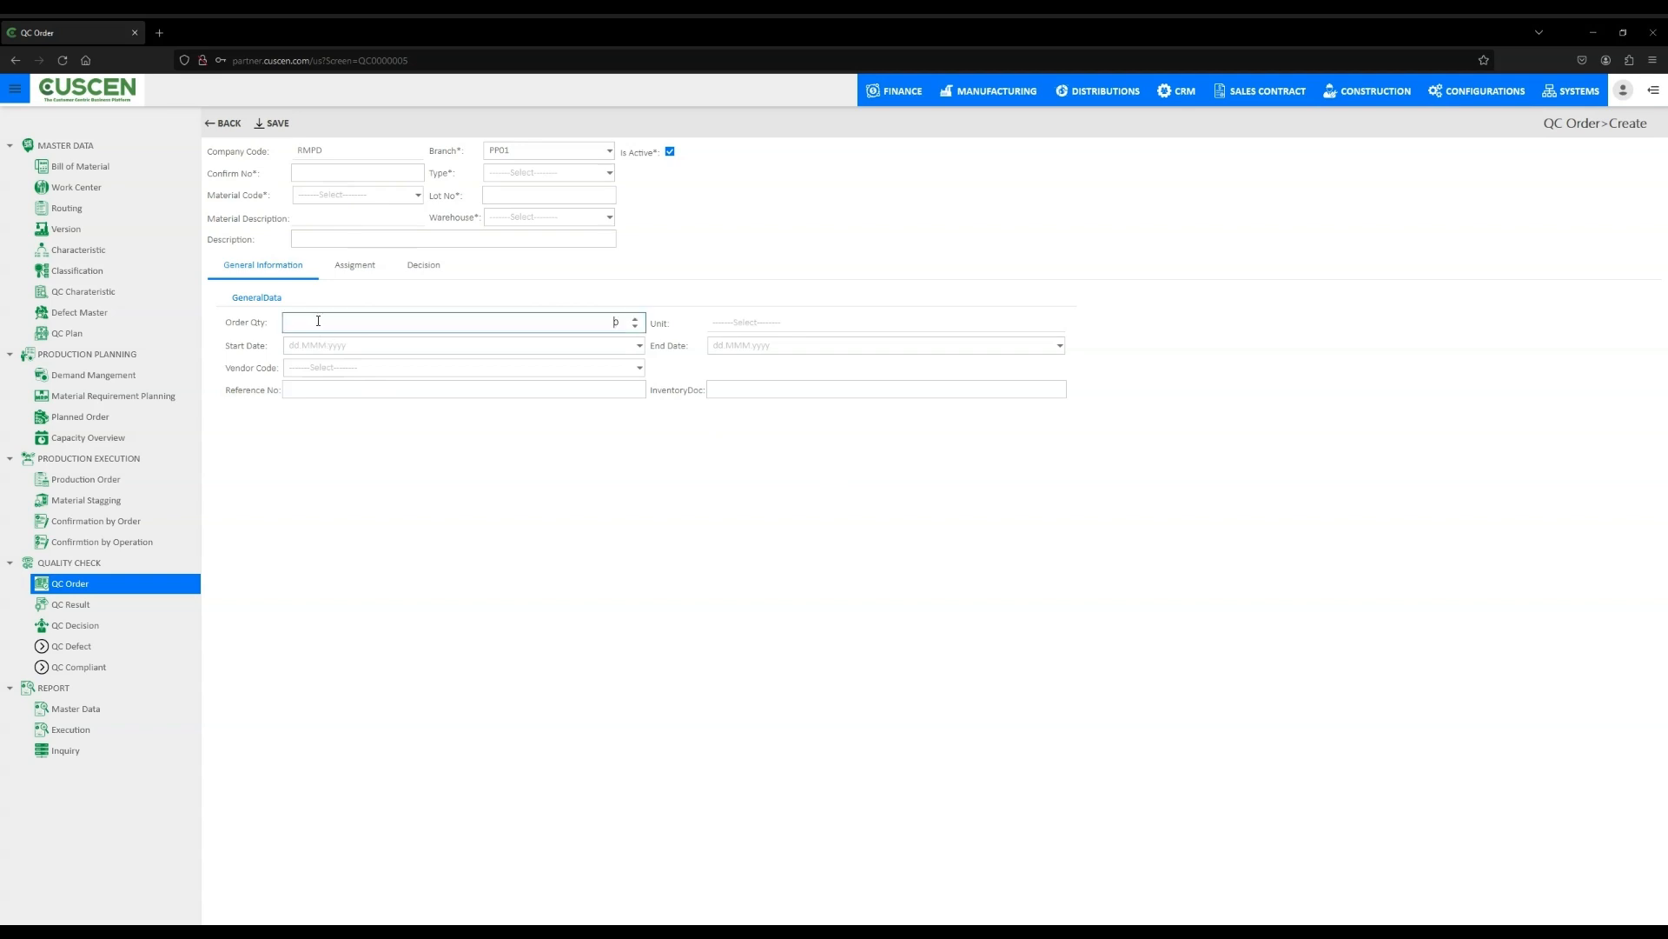
{"action": "left_click", "coordinate": [618, 322]}
{"action": "type", "text": "99999"}
{"action": "left_click", "coordinate": [593, 343]}
{"action": "left_click", "coordinate": [346, 344]}
{"action": "left_click", "coordinate": [640, 345]}
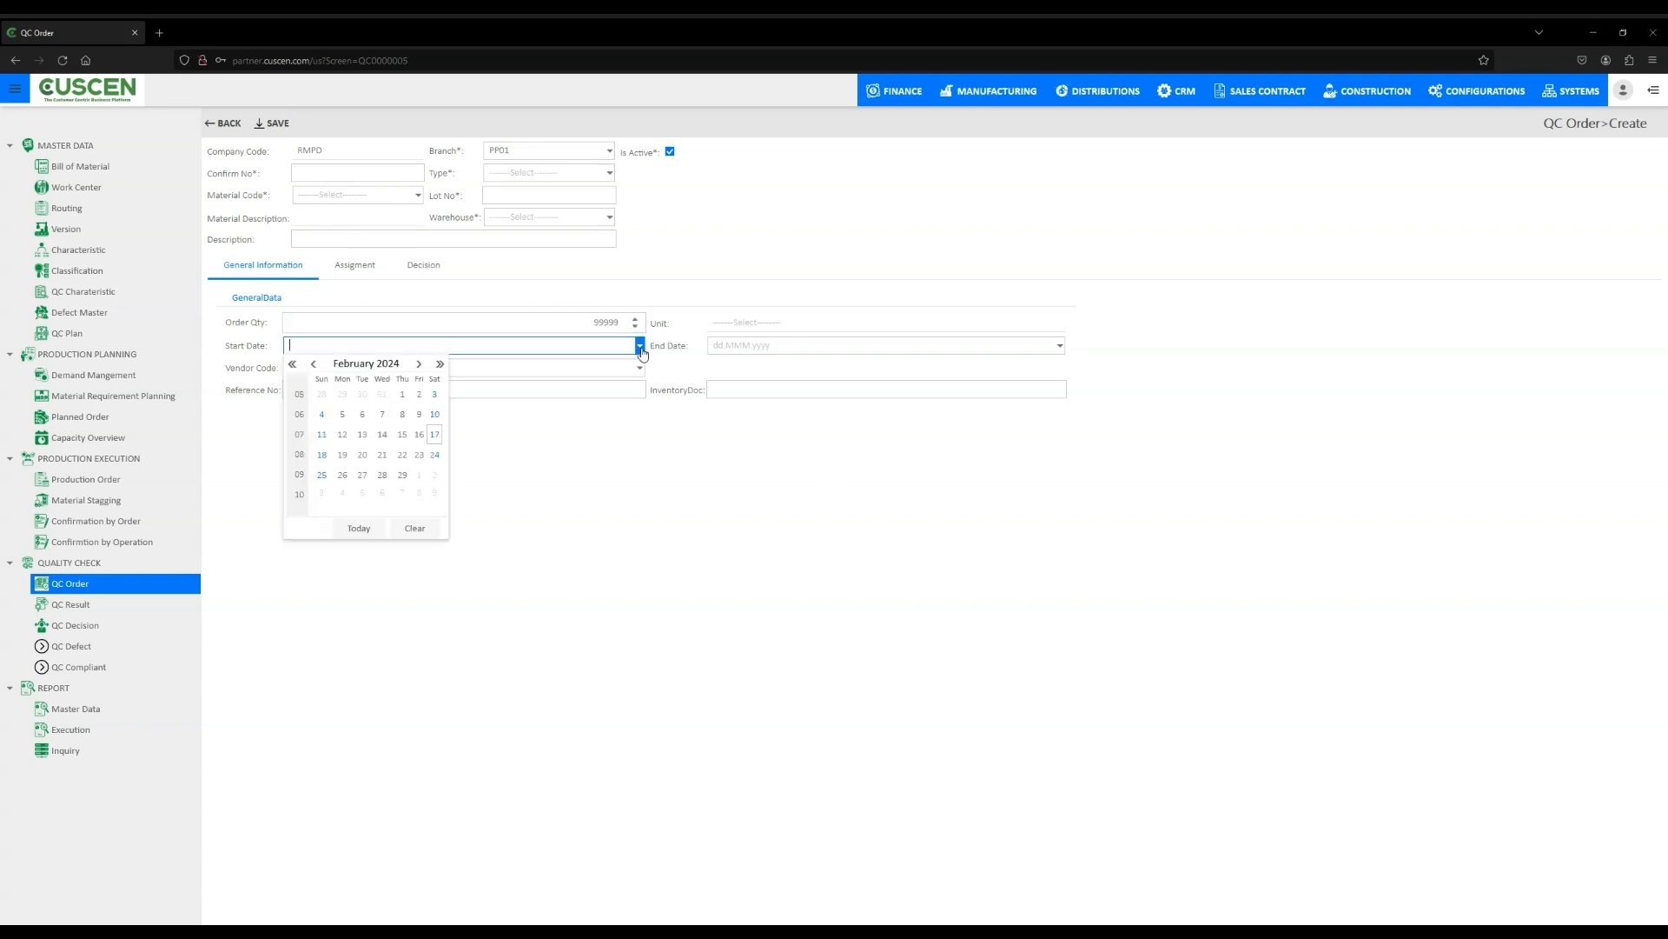
{"action": "left_click", "coordinate": [421, 434]}
- Choose vendor V0000004 and set the end date to 20 Feb 2024
{"action": "left_click", "coordinate": [321, 373]}
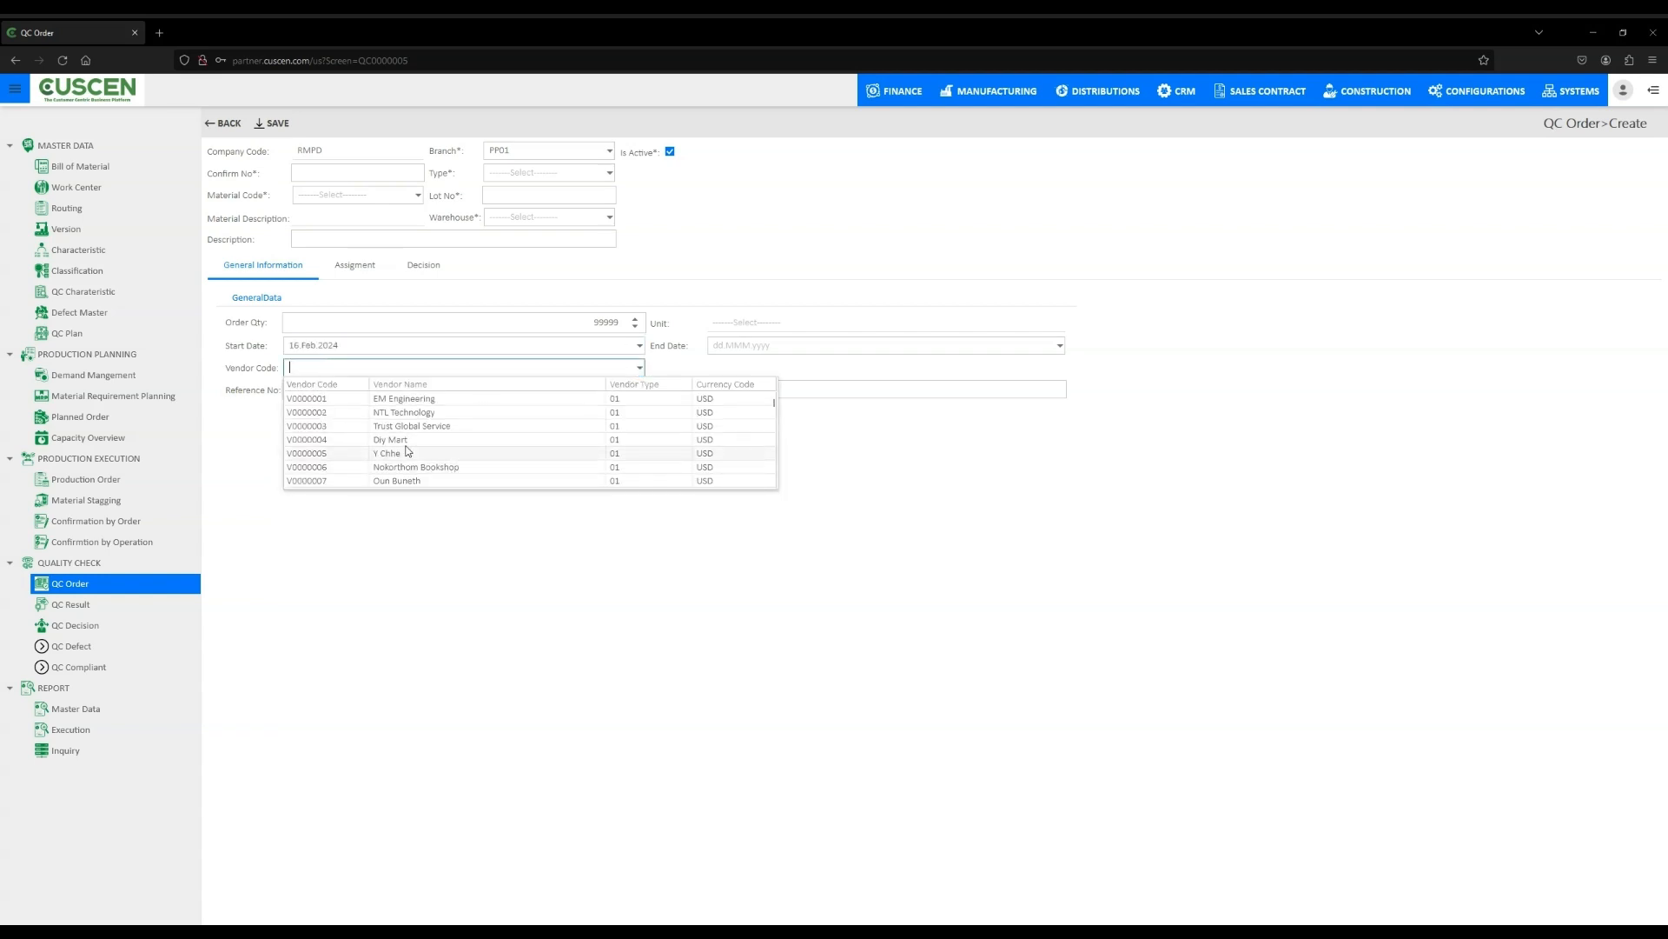
{"action": "left_click", "coordinate": [443, 439]}
{"action": "left_click", "coordinate": [1060, 345]}
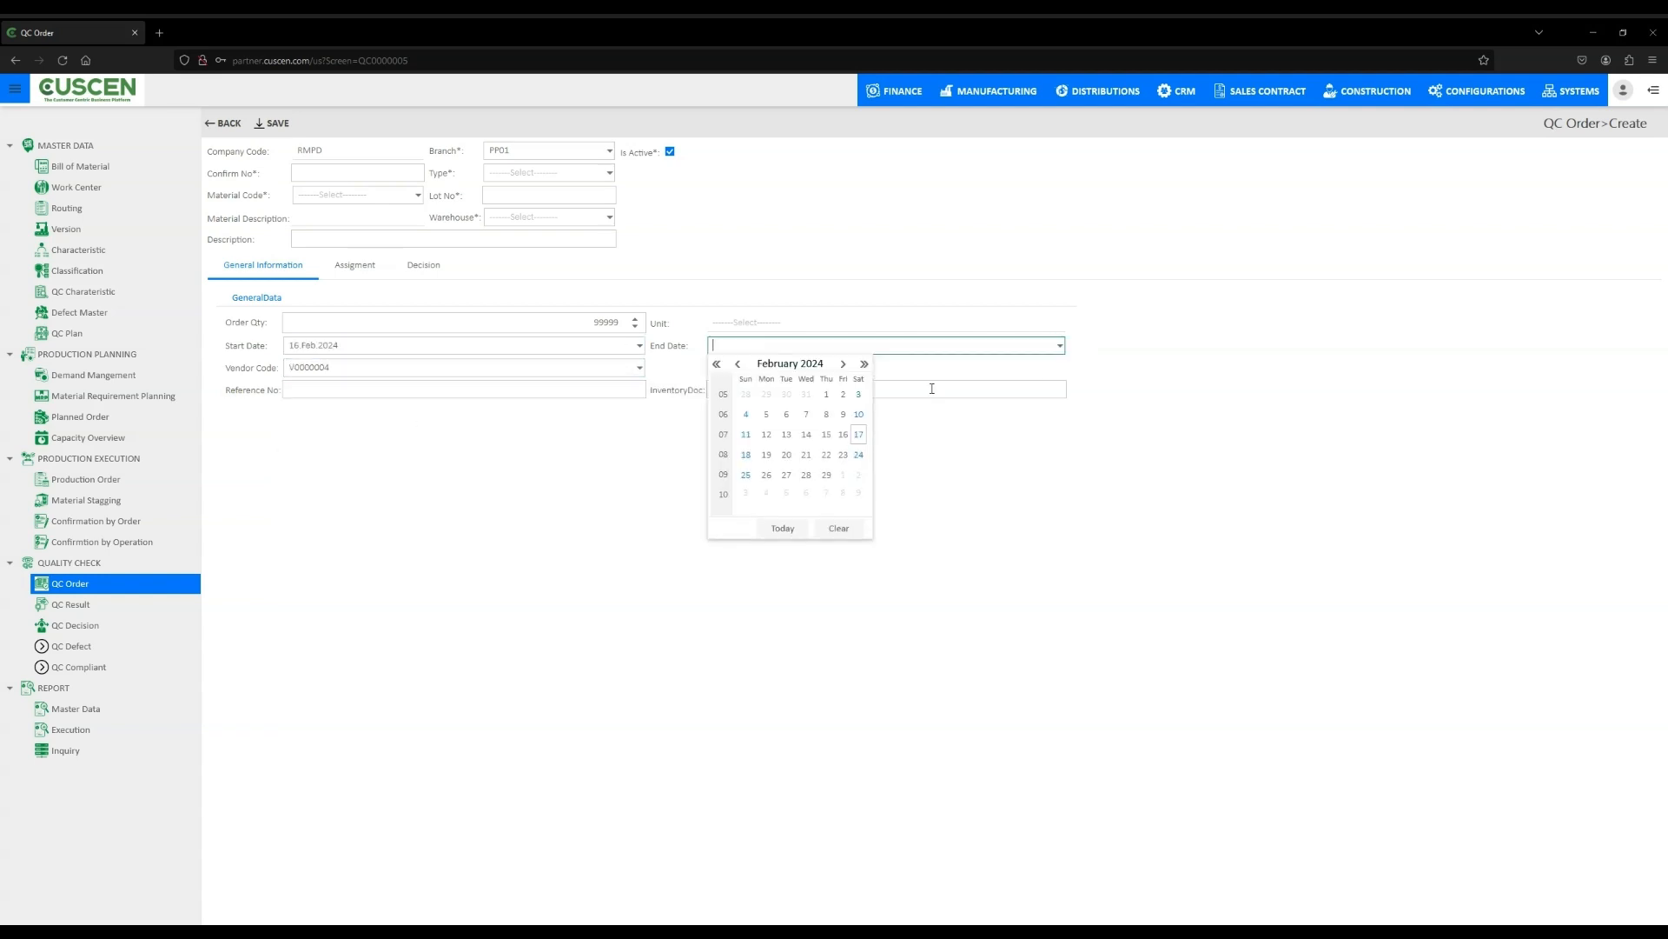
{"action": "left_click", "coordinate": [806, 459]}
- Enter reference number 12121 and inventory document 002
{"action": "left_click", "coordinate": [475, 388]}
{"action": "type", "text": "12121"}
{"action": "key", "text": "Tab"}
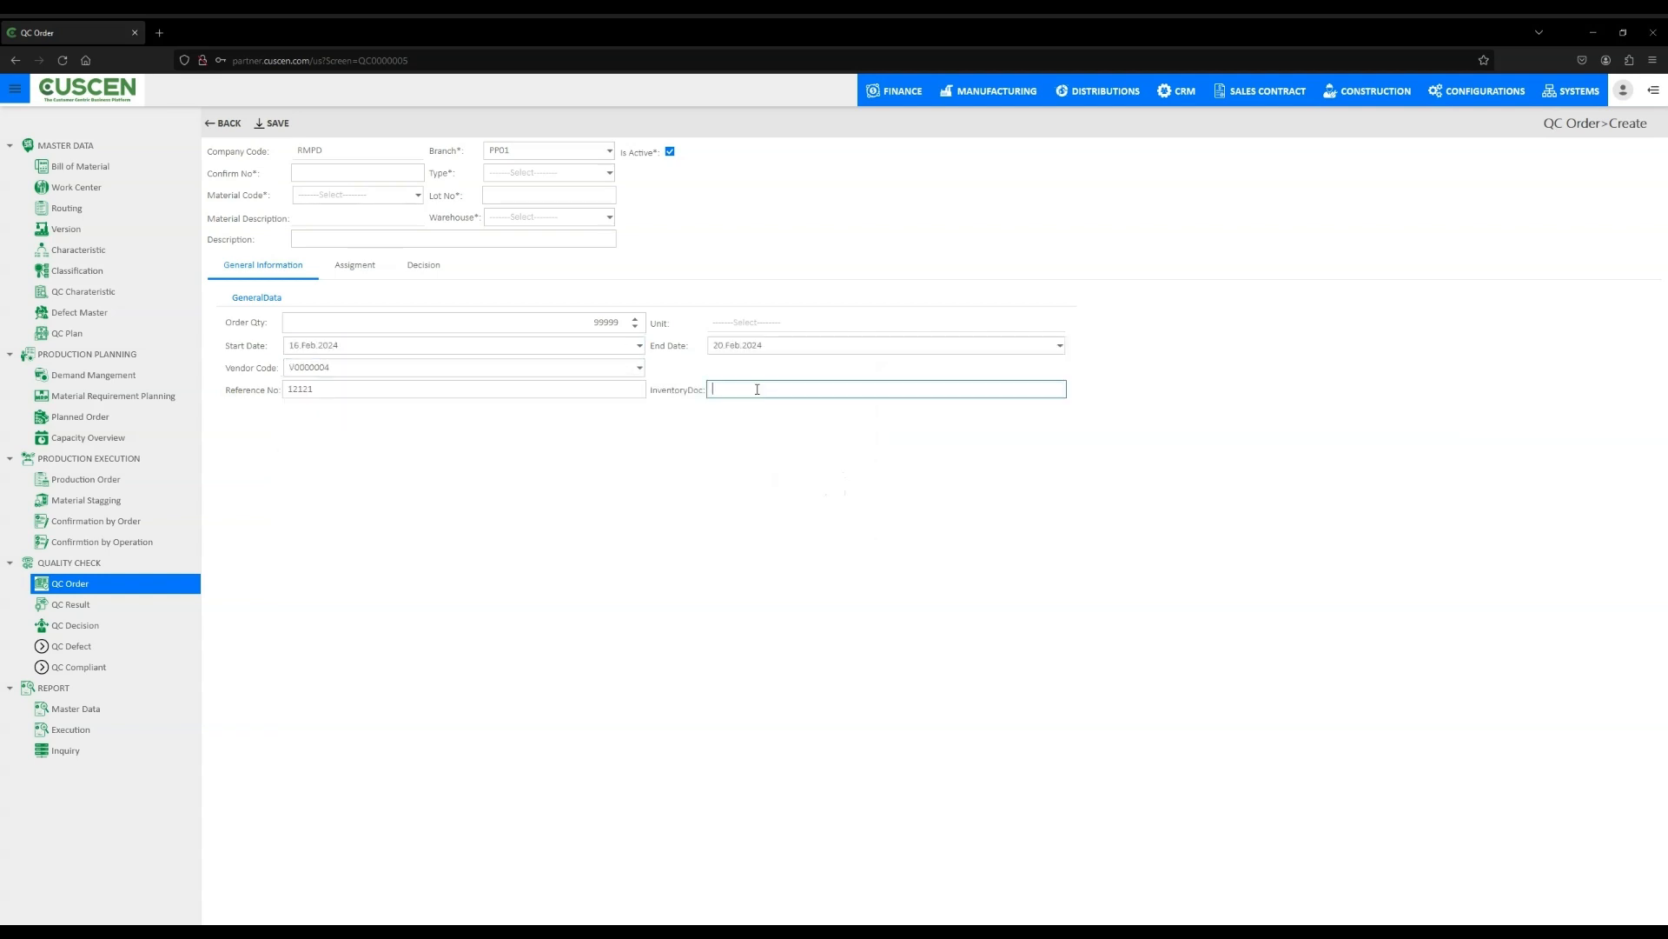
{"action": "type", "text": "002"}
{"action": "double_click", "coordinate": [1137, 622]}
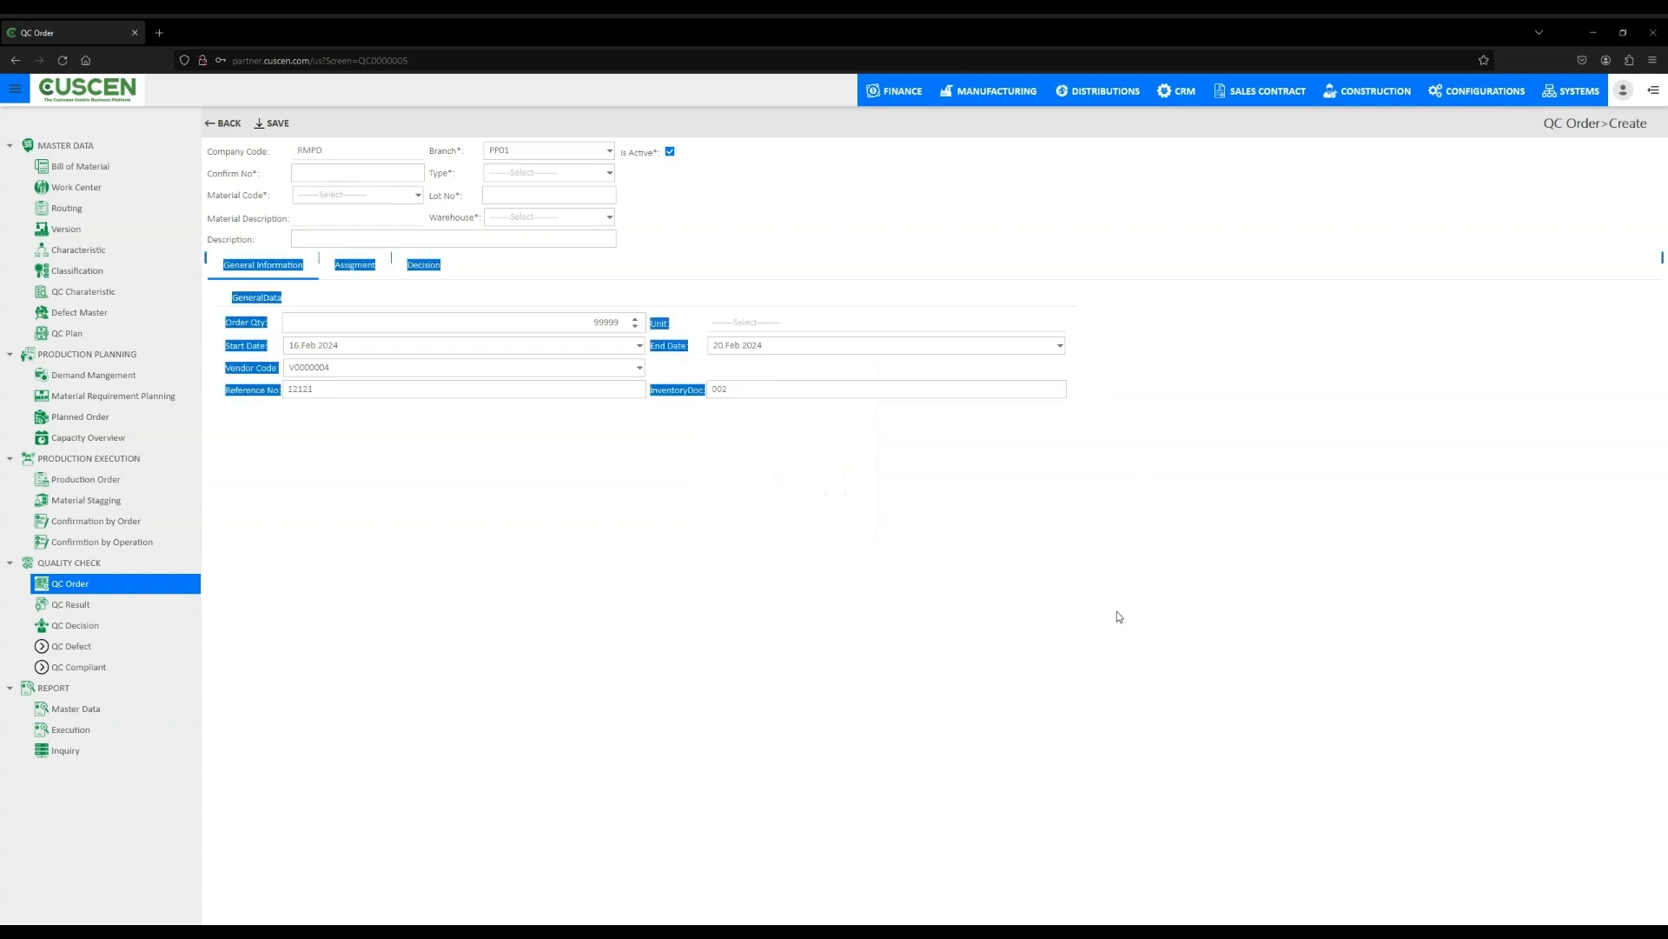
{"action": "left_click", "coordinate": [1163, 360]}
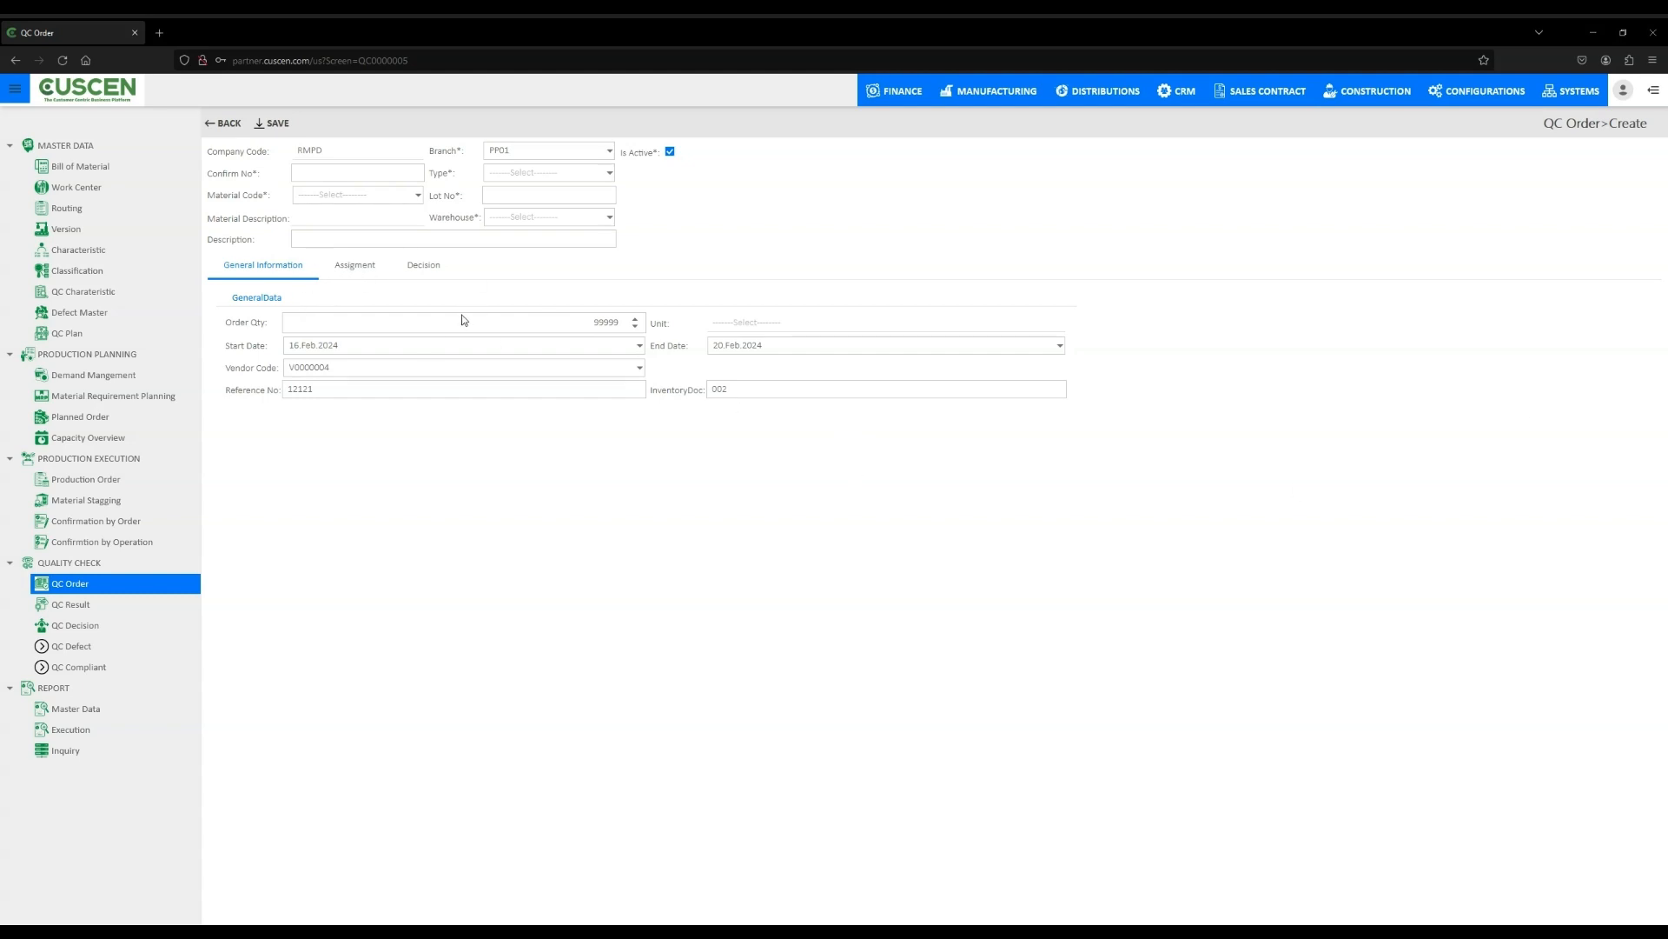
- Check the Assignment and Decision tabs of the QC order
{"action": "left_click", "coordinate": [365, 272]}
{"action": "left_click", "coordinate": [427, 269]}
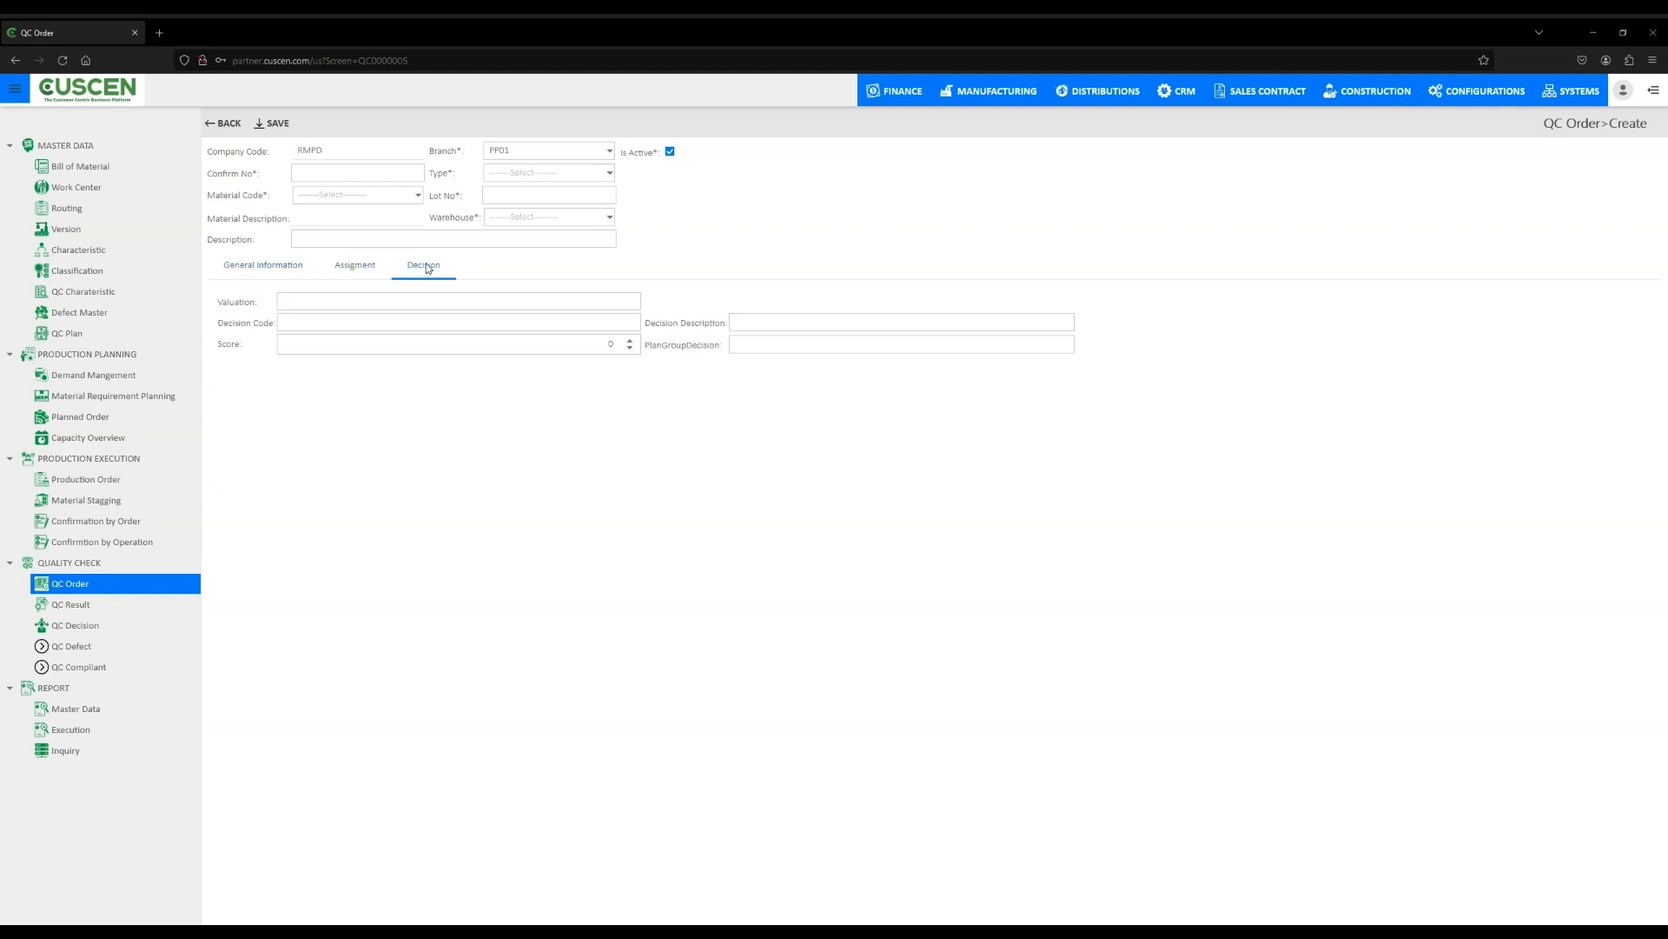
{"action": "left_click", "coordinate": [272, 266]}
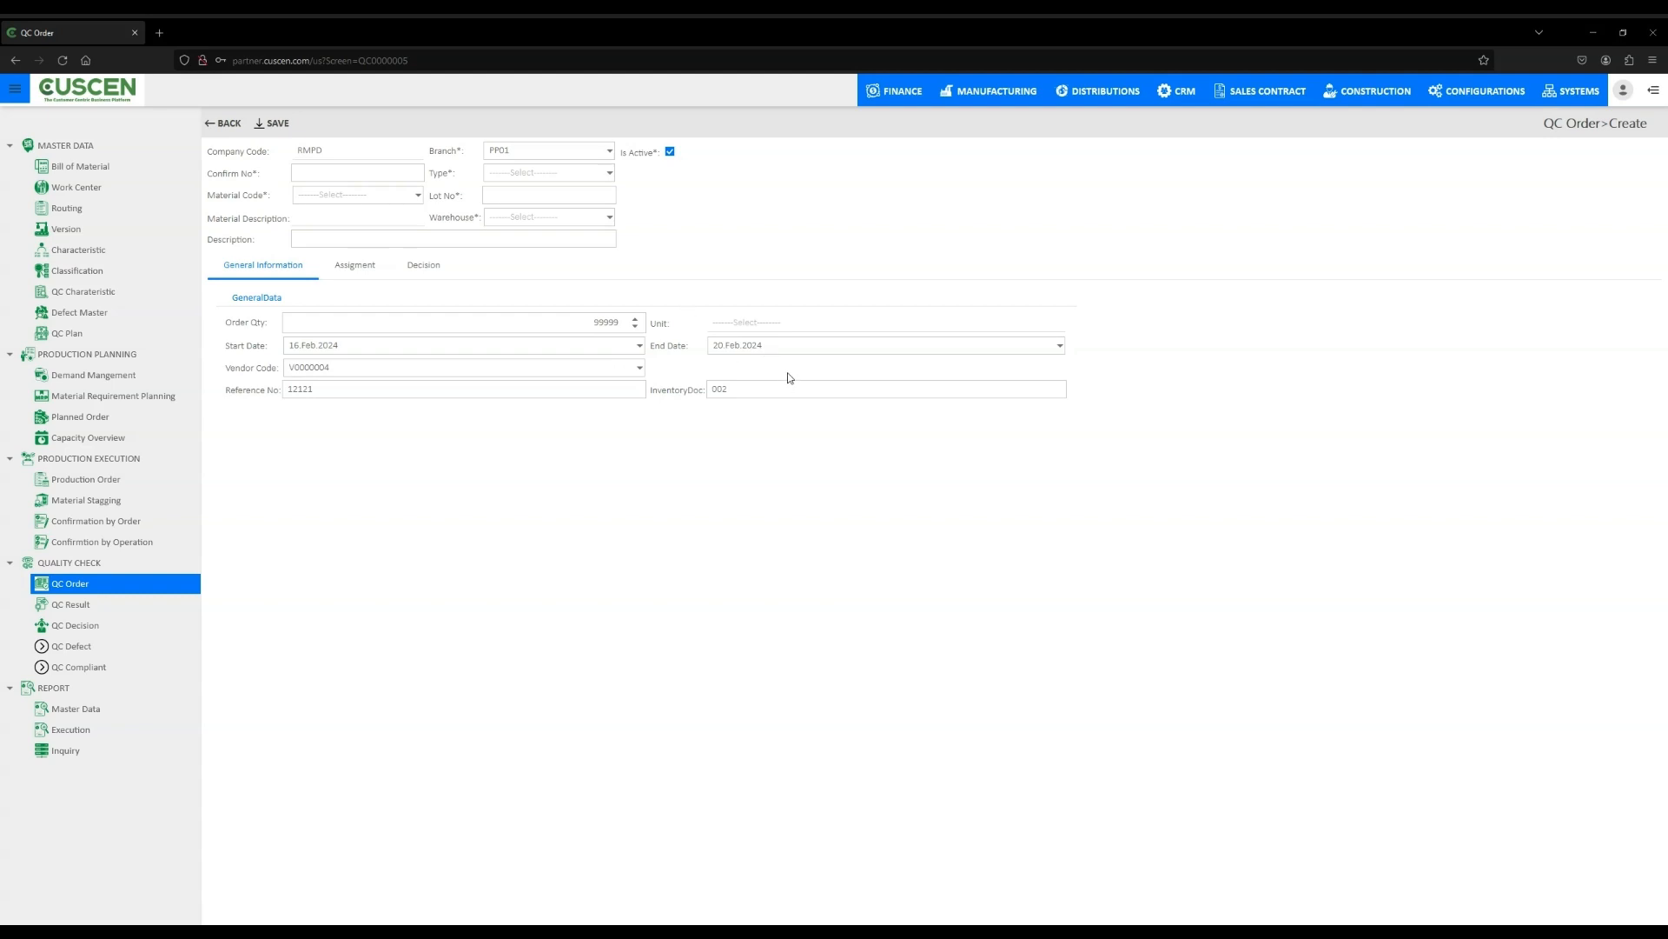
- Set the type to 100 Goods Receipt from Purchase Order and the confirm number to 32323
{"action": "left_click", "coordinate": [604, 176]}
{"action": "left_click", "coordinate": [605, 203]}
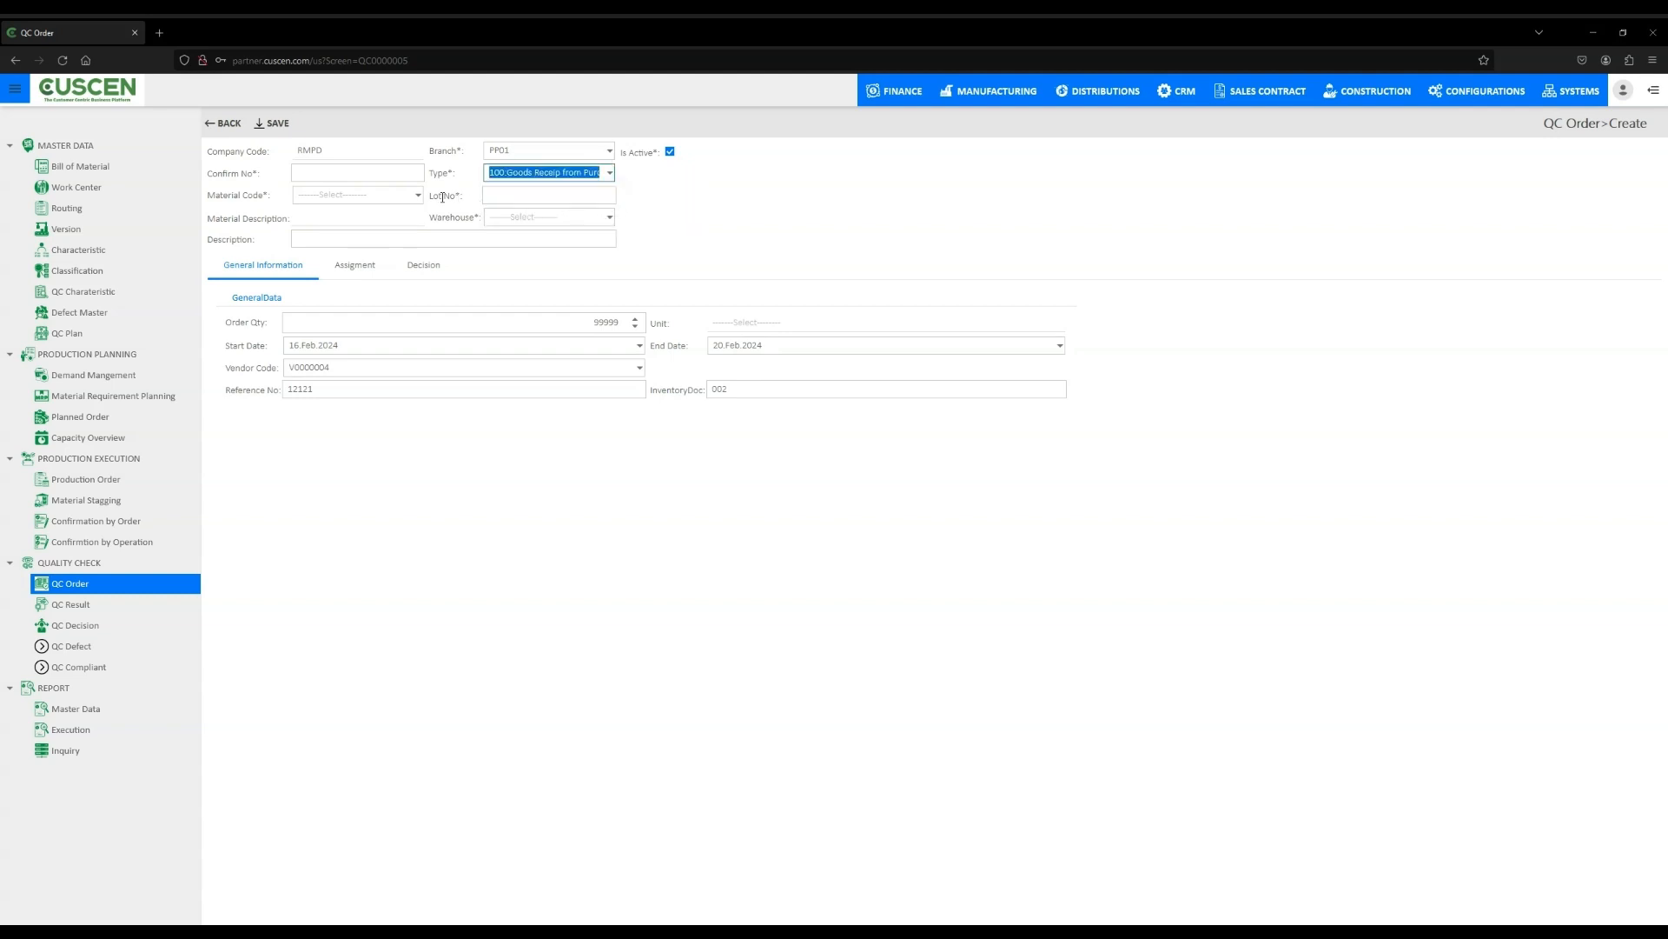
{"action": "left_click", "coordinate": [413, 179]}
{"action": "type", "text": "323"}
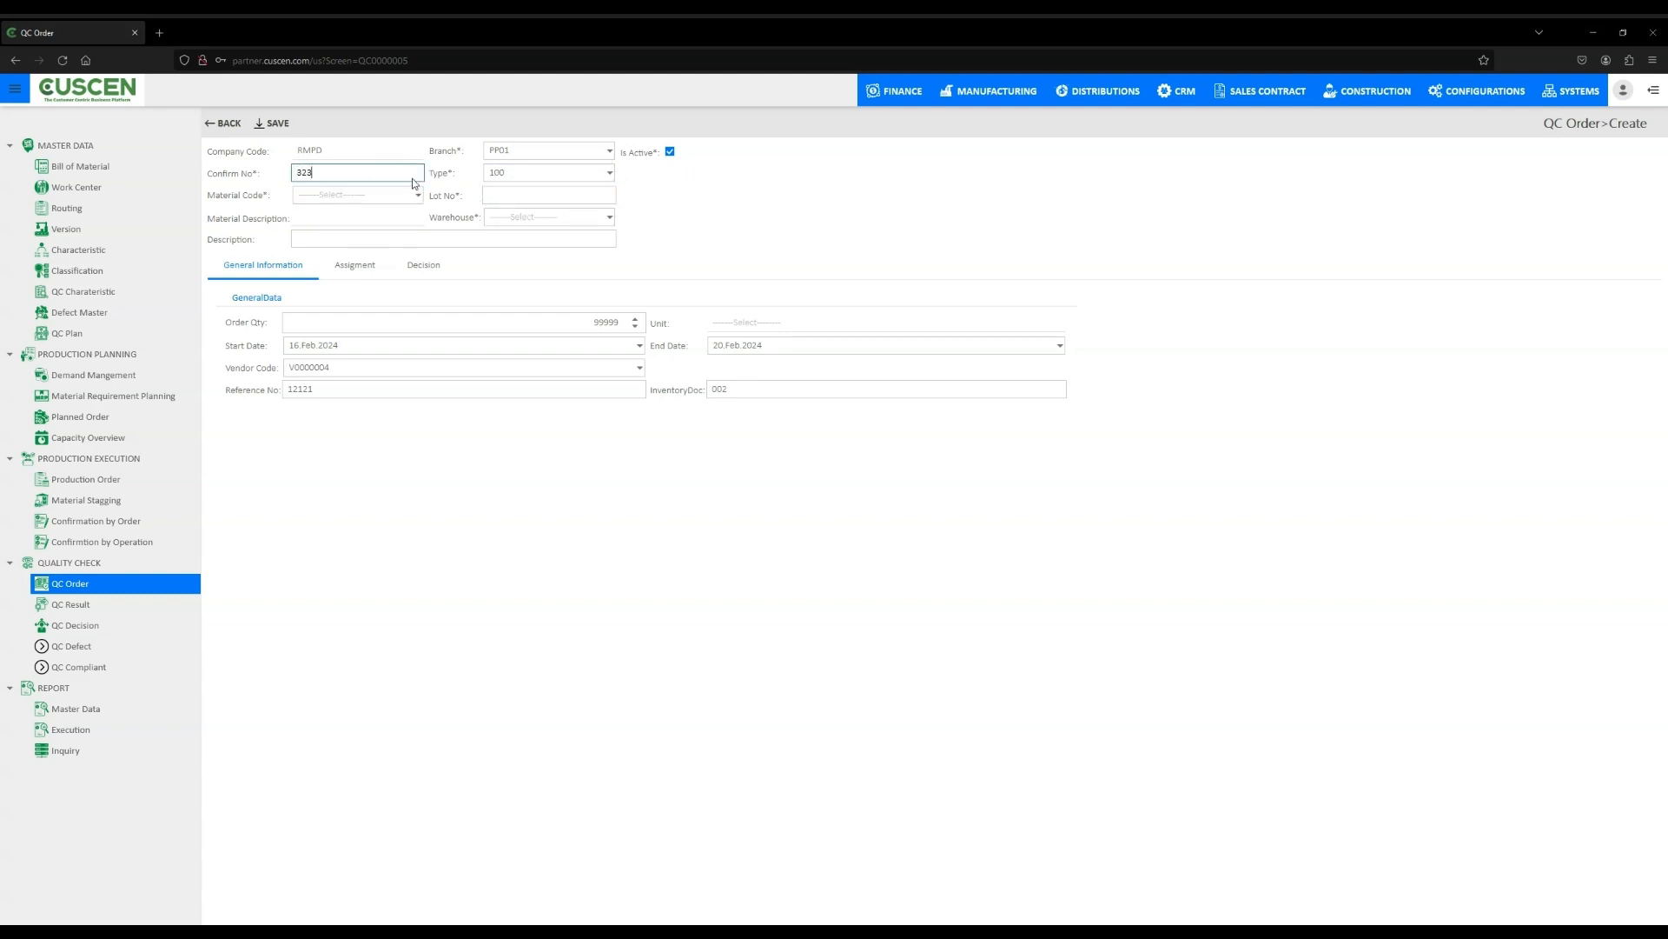
{"action": "type", "text": "23"}
- Enter lot number 1213 and pick warehouse PIGLET
{"action": "left_click", "coordinate": [524, 198]}
{"action": "type", "text": "1213"}
{"action": "left_click", "coordinate": [610, 217]}
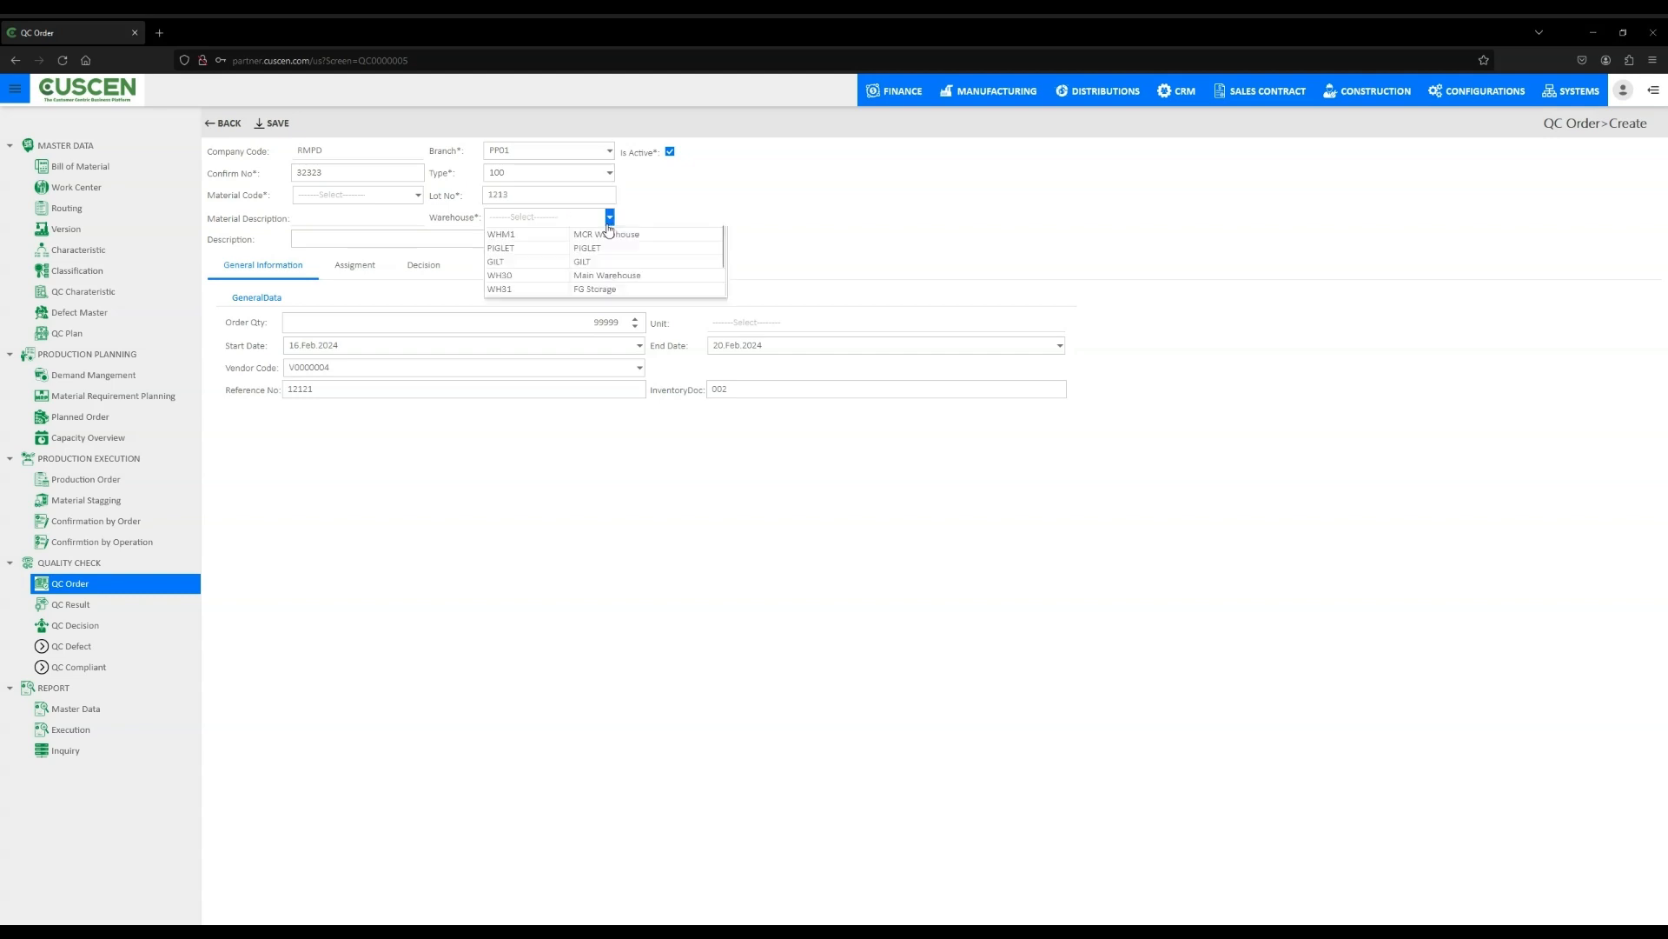
{"action": "left_click", "coordinate": [591, 248]}
- Enter description 1231212 and save the QC order
{"action": "left_click", "coordinate": [492, 238]}
{"action": "type", "text": "123"}
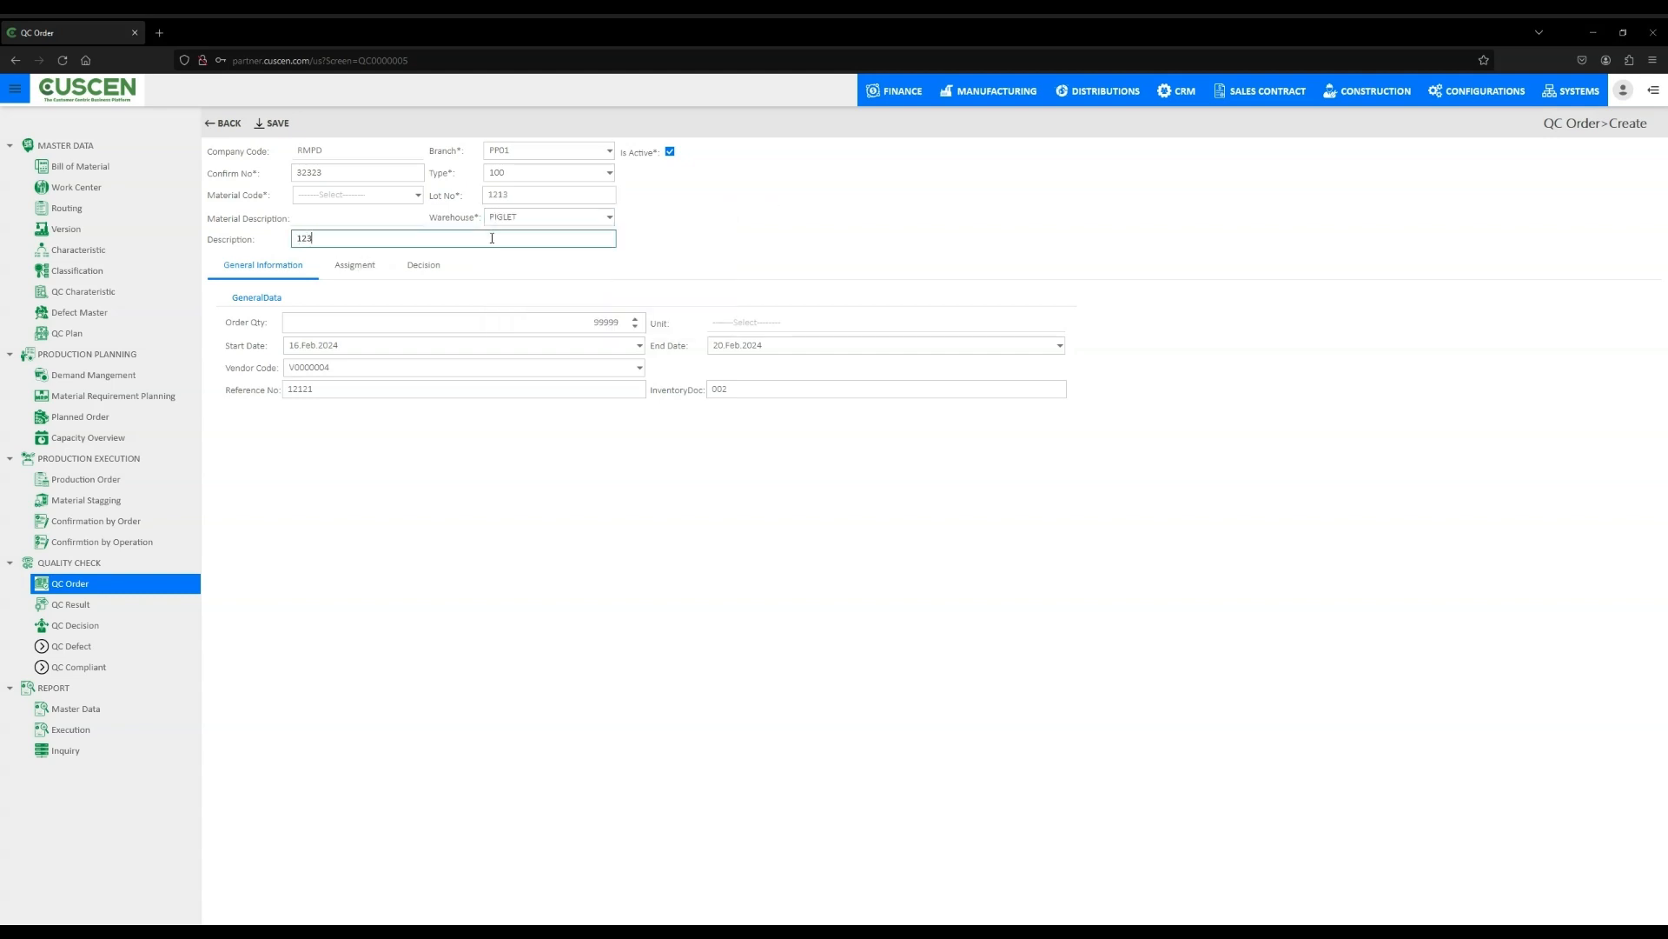
{"action": "type", "text": "1212"}
{"action": "left_click", "coordinate": [827, 231]}
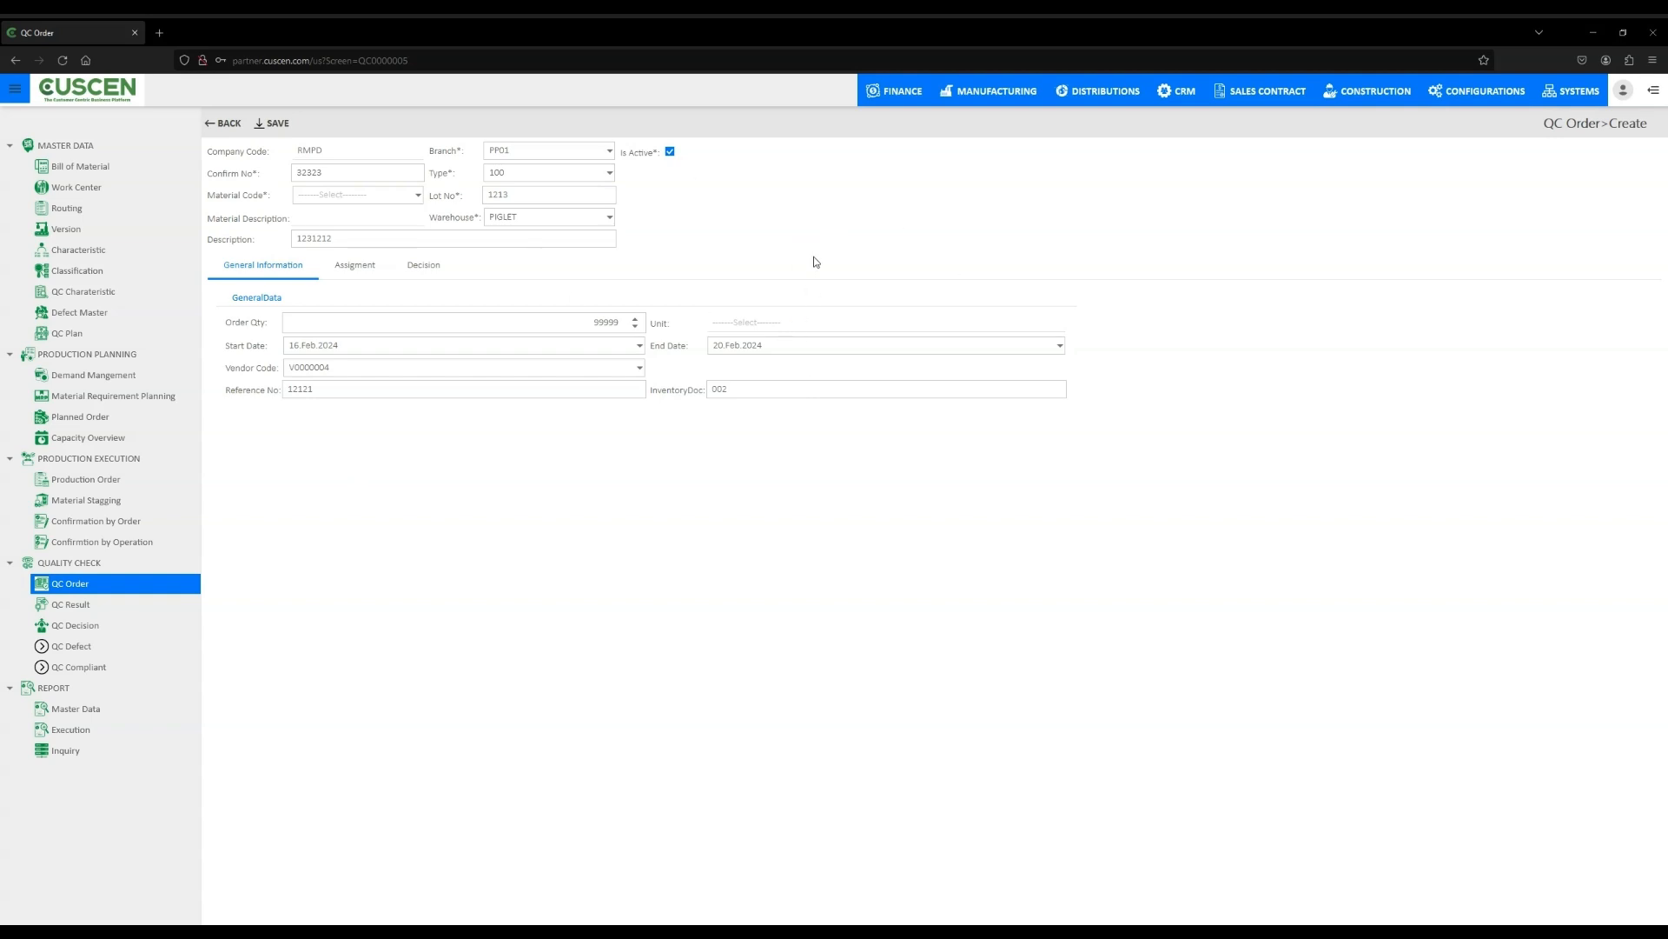
{"action": "left_click", "coordinate": [272, 123]}
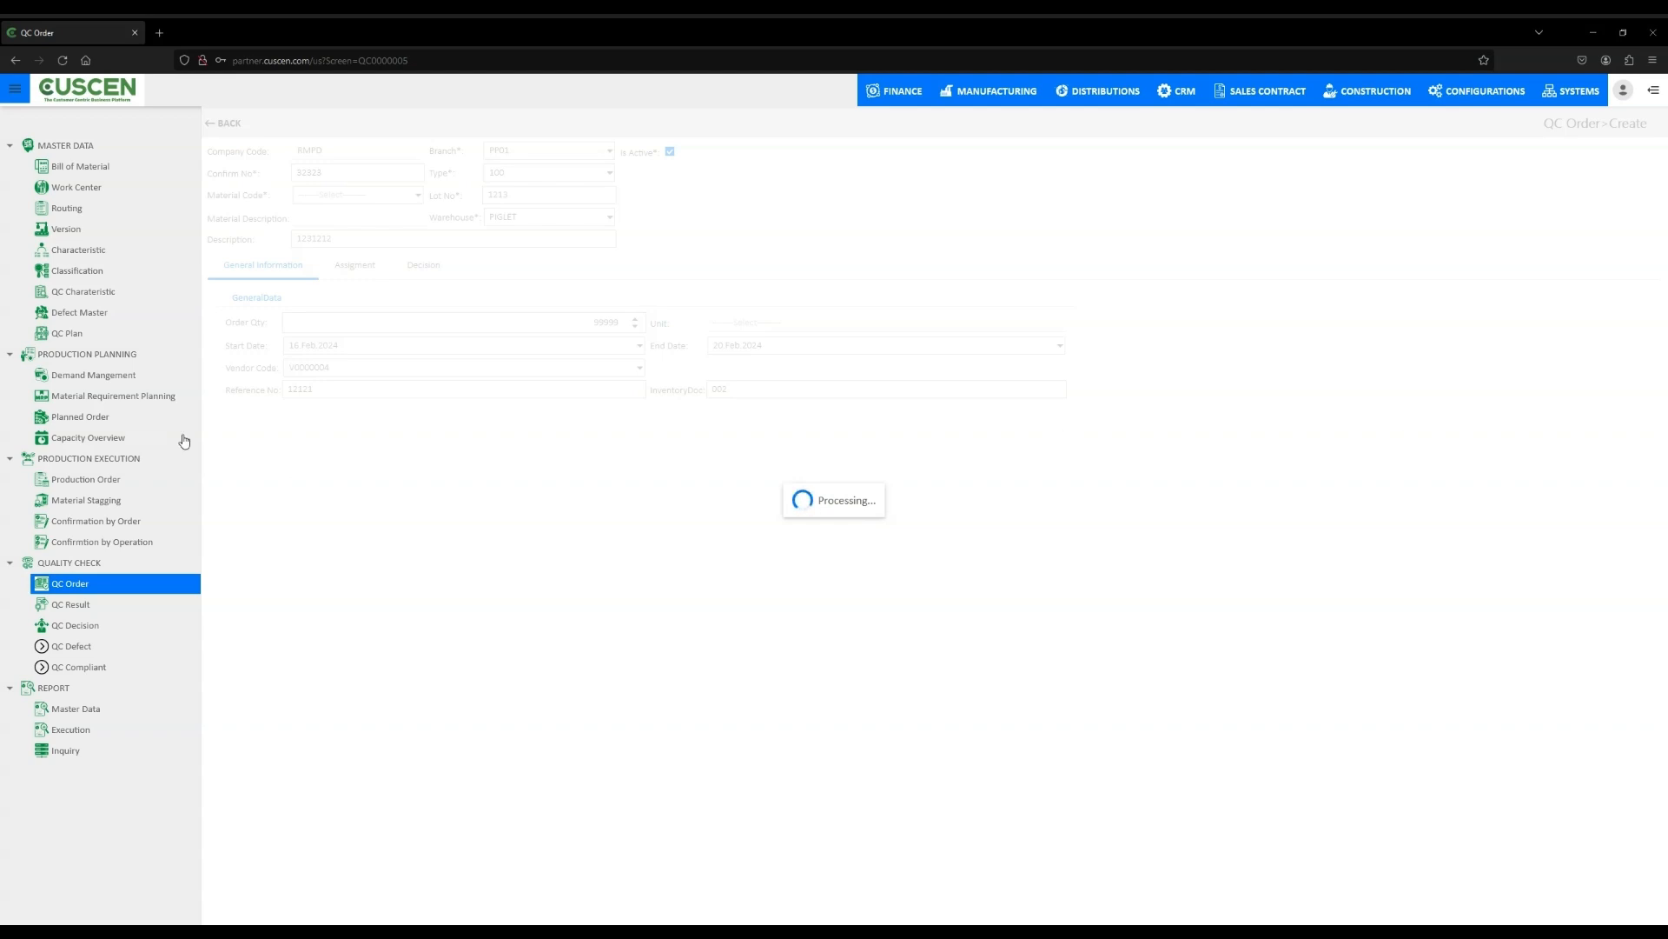
- Create a new QC result and select material code 000000
{"action": "left_click", "coordinate": [98, 607]}
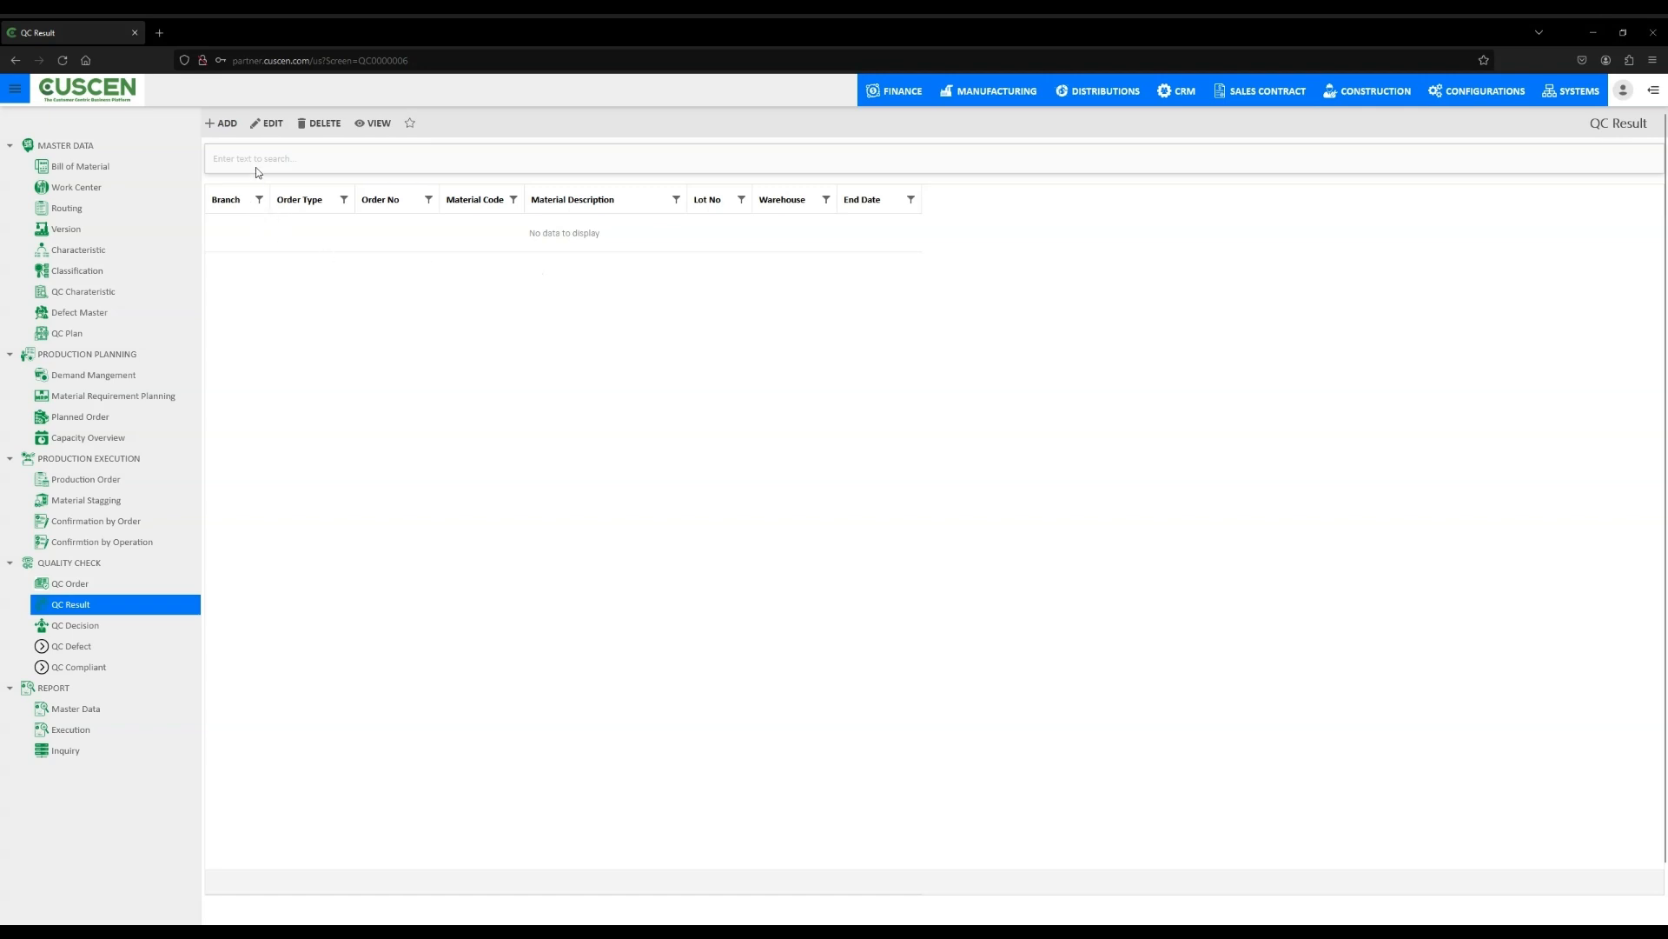
{"action": "left_click", "coordinate": [223, 123]}
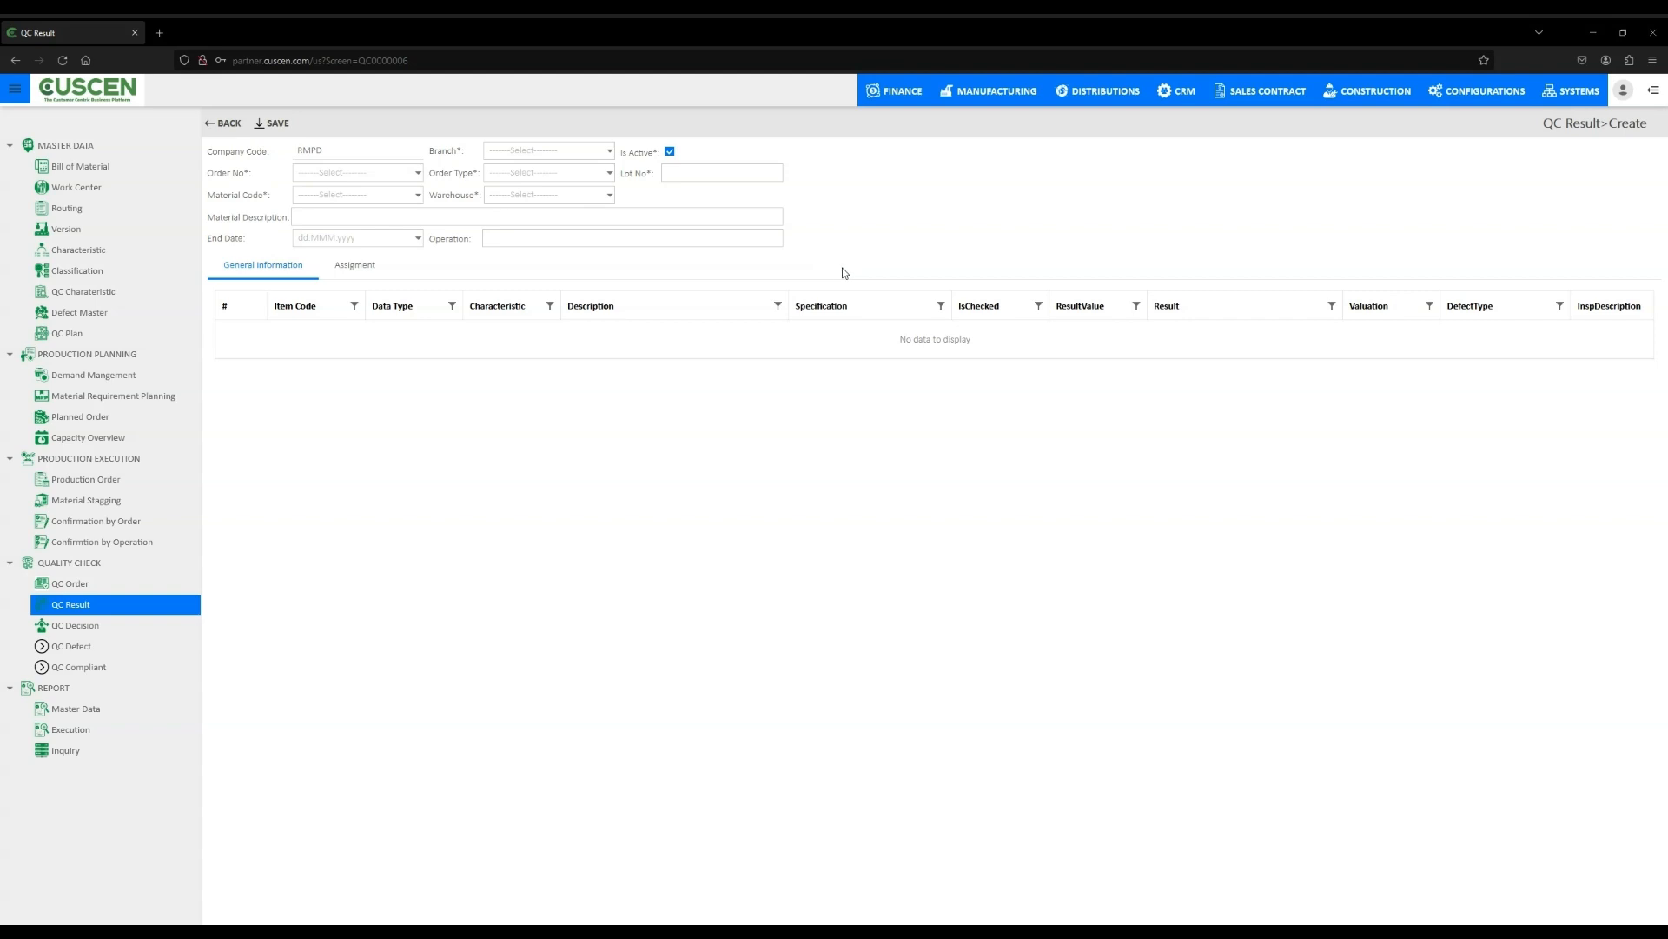
{"action": "left_click", "coordinate": [417, 195]}
{"action": "left_click", "coordinate": [396, 225]}
- Set the QC result branch to PP01 and order type to 100
{"action": "left_click", "coordinate": [608, 151]}
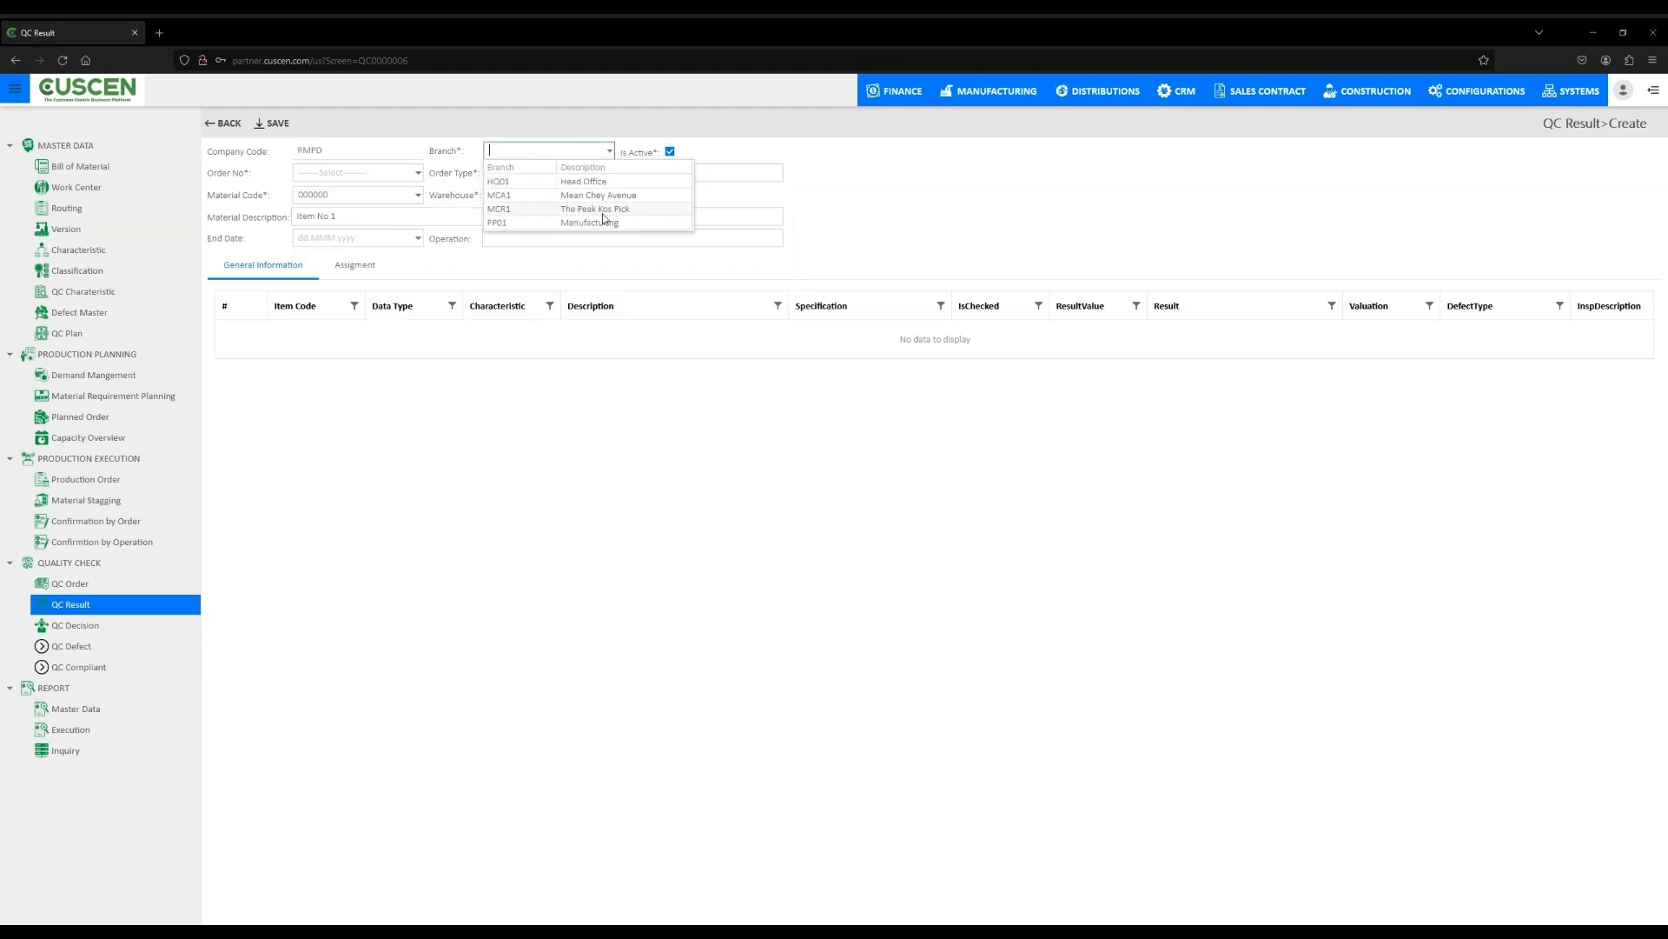
{"action": "left_click", "coordinate": [600, 224]}
{"action": "left_click", "coordinate": [608, 172]}
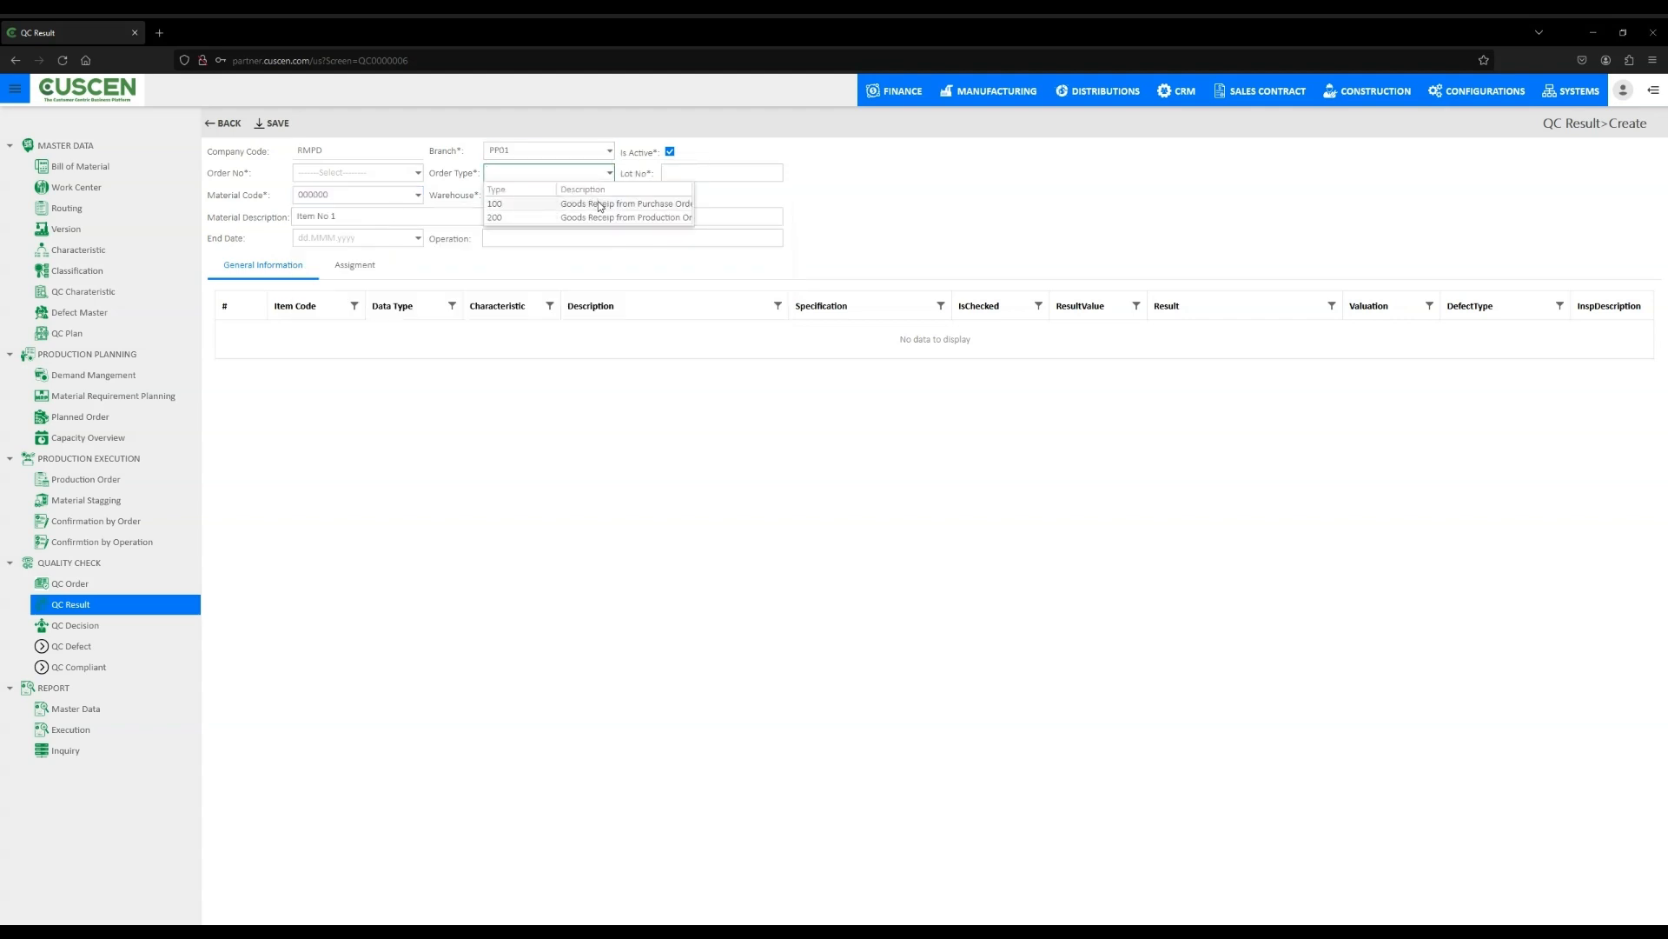
{"action": "left_click", "coordinate": [600, 205]}
- Enter lot number 2323 and pick warehouse WHH1
{"action": "left_click", "coordinate": [699, 171]}
{"action": "type", "text": "2323"}
{"action": "left_click", "coordinate": [609, 195]}
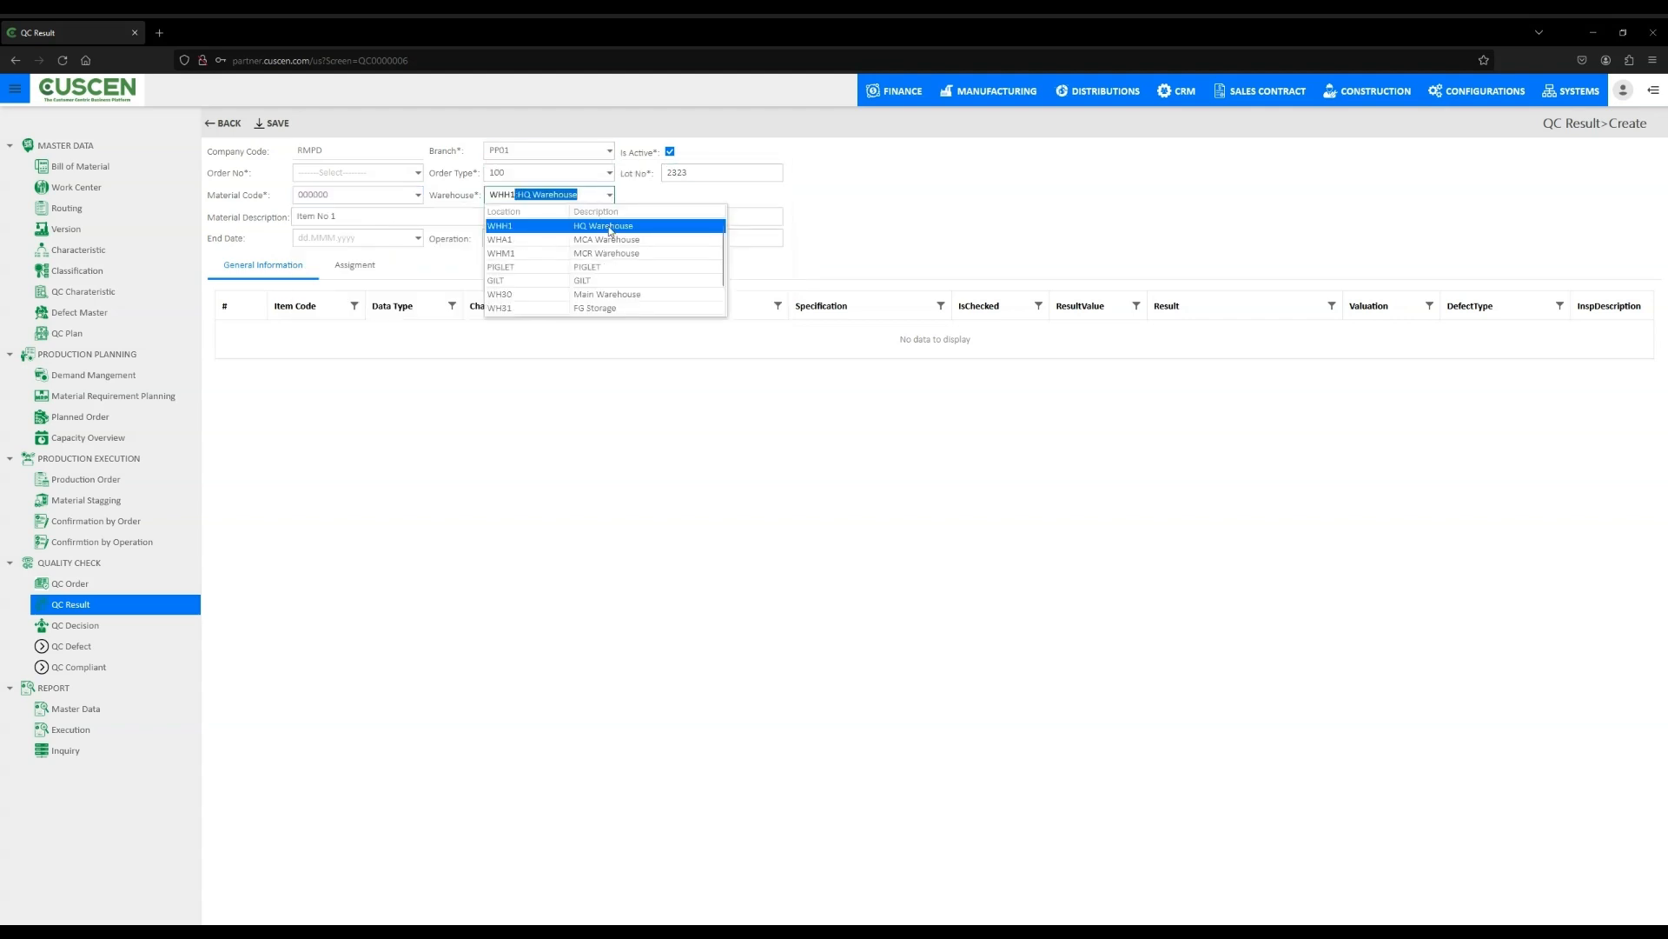
{"action": "left_click", "coordinate": [522, 209]}
- Set the QC result end date to 18 Feb 2024 and the operation to 232323
{"action": "left_click", "coordinate": [417, 238]}
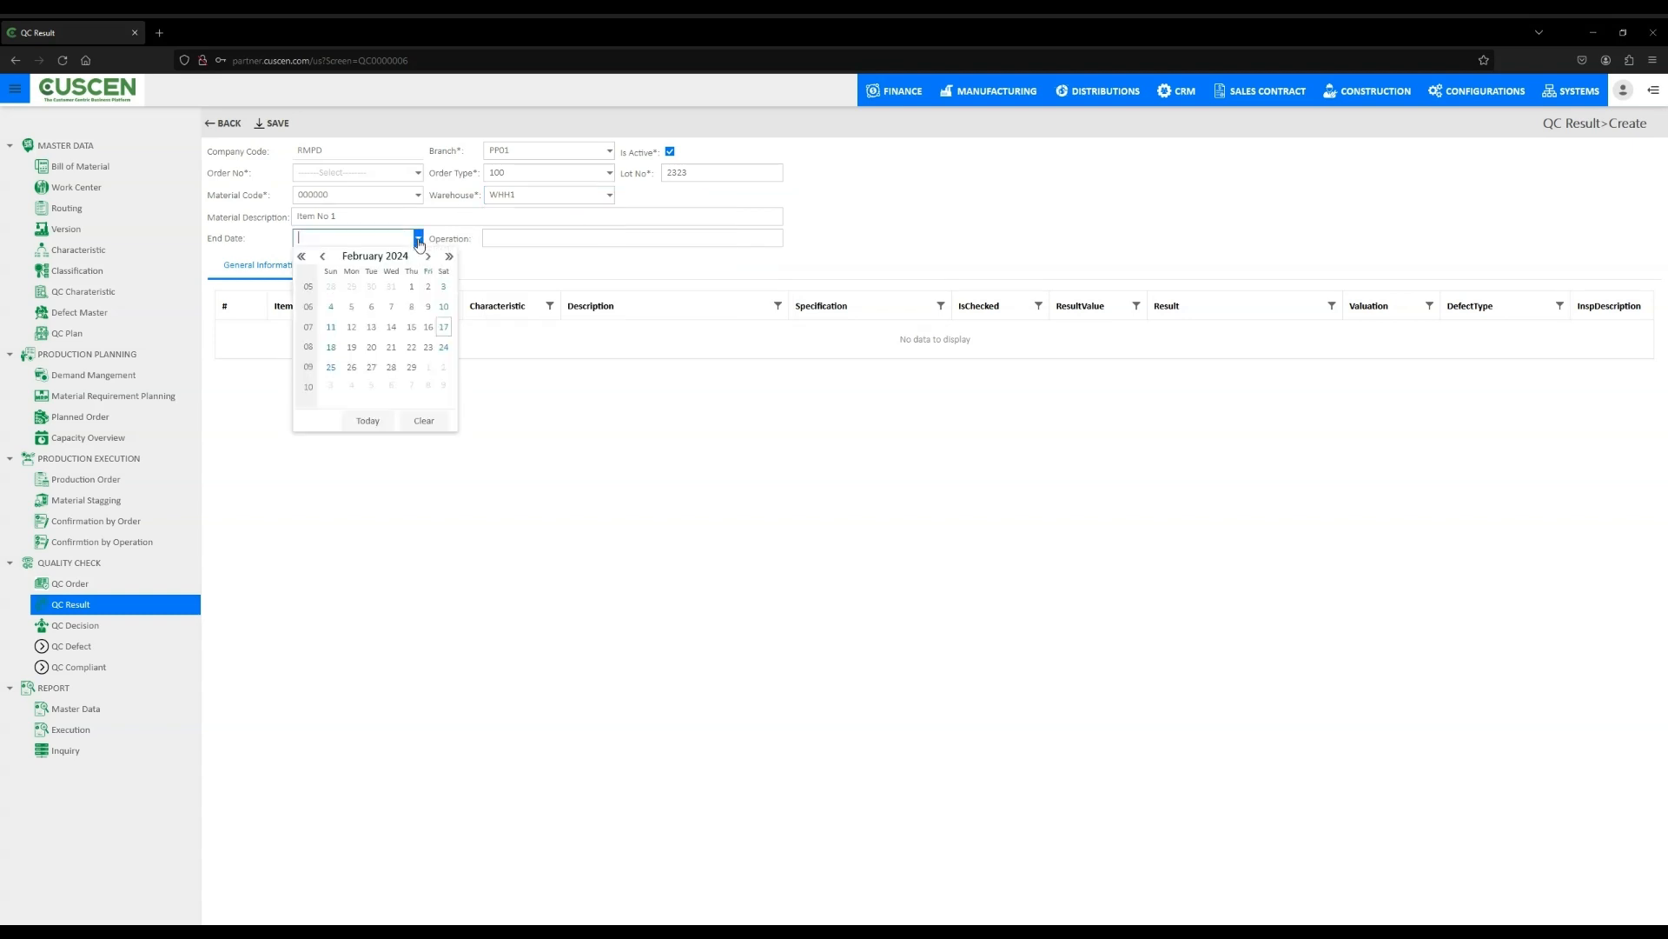
{"action": "left_click", "coordinate": [332, 347]}
{"action": "left_click", "coordinate": [508, 240]}
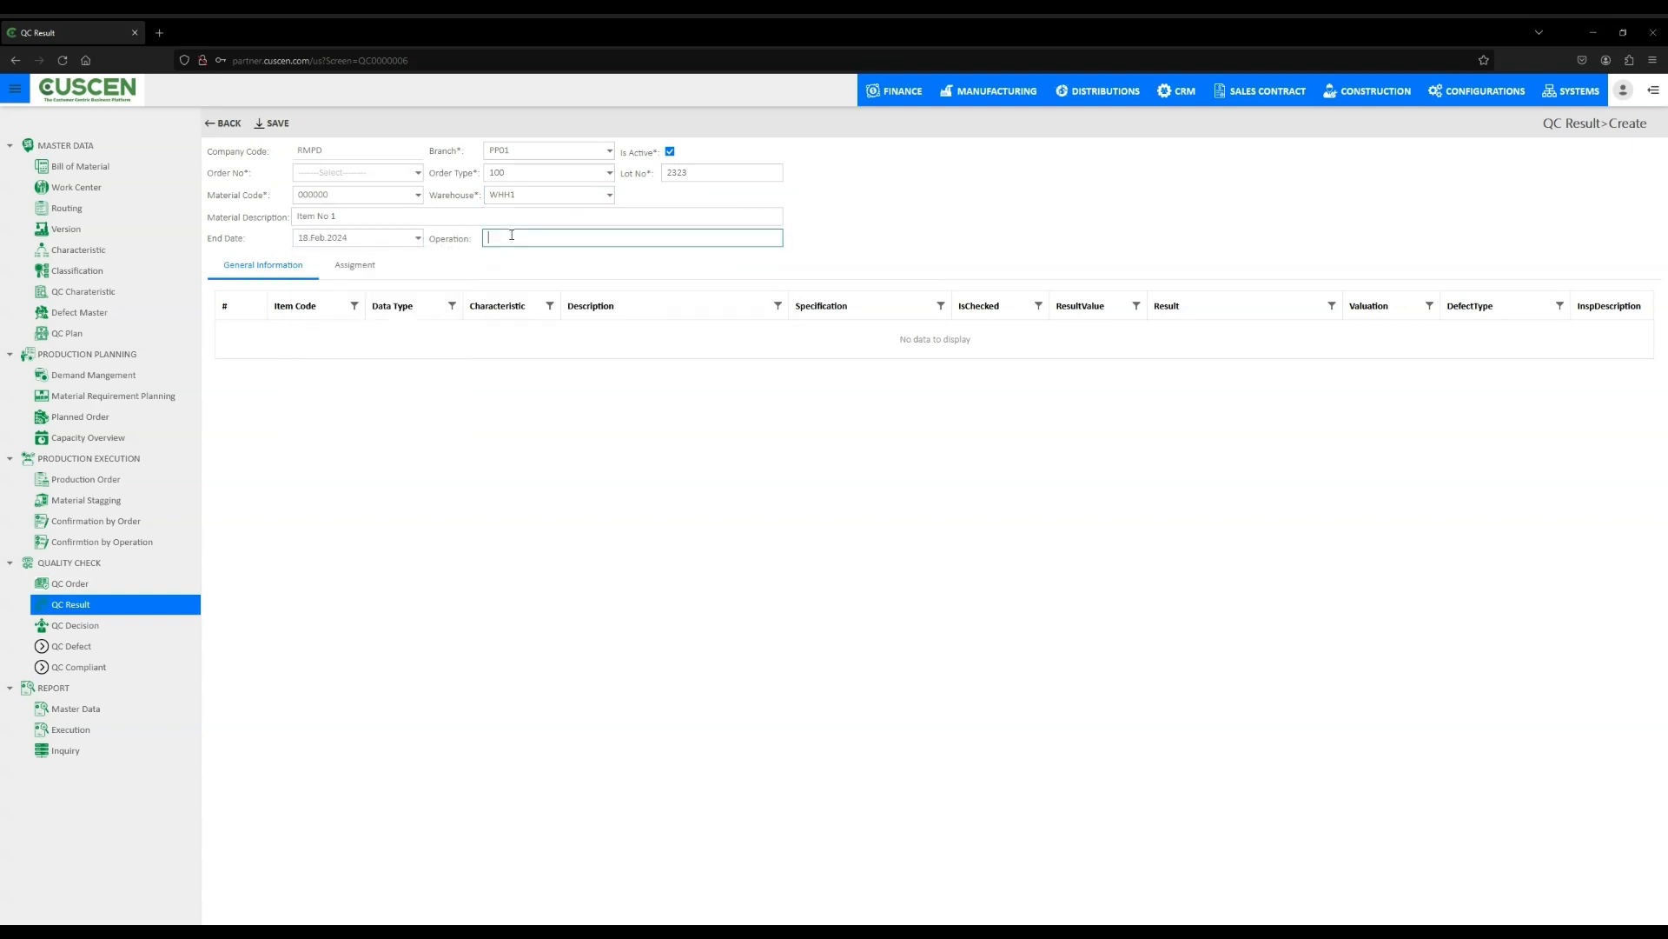
{"action": "type", "text": "232323"}
{"action": "left_click", "coordinate": [670, 439]}
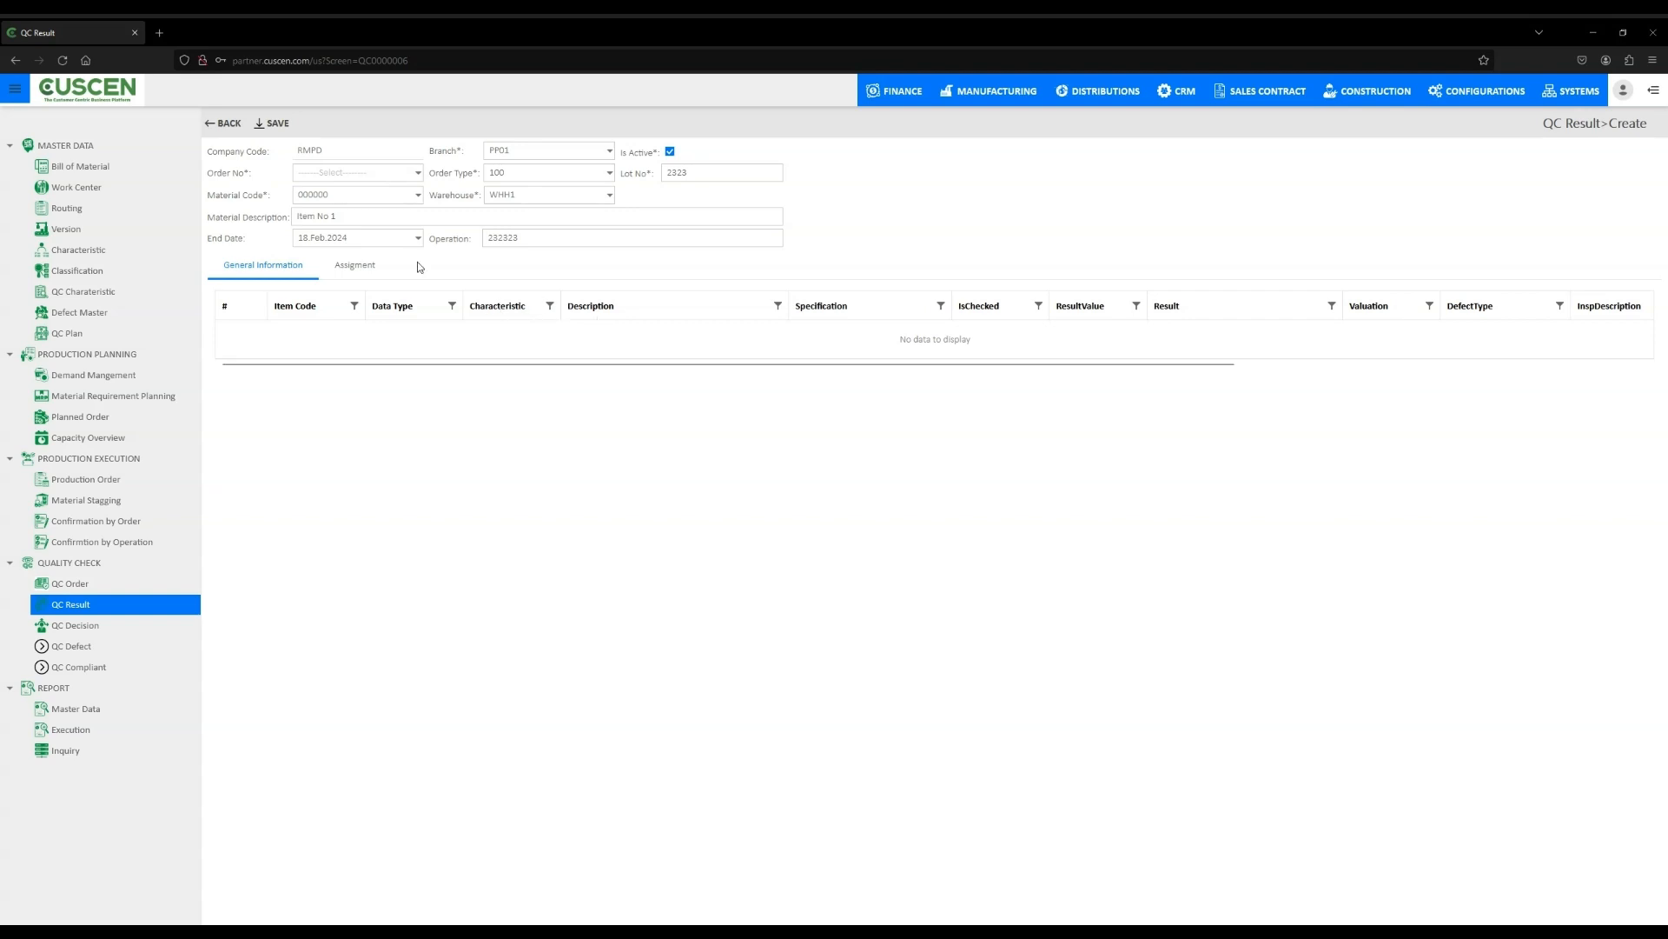
- Check the Assignment and General Information tabs and save the QC result
{"action": "left_click", "coordinate": [343, 273]}
{"action": "left_click", "coordinate": [288, 276]}
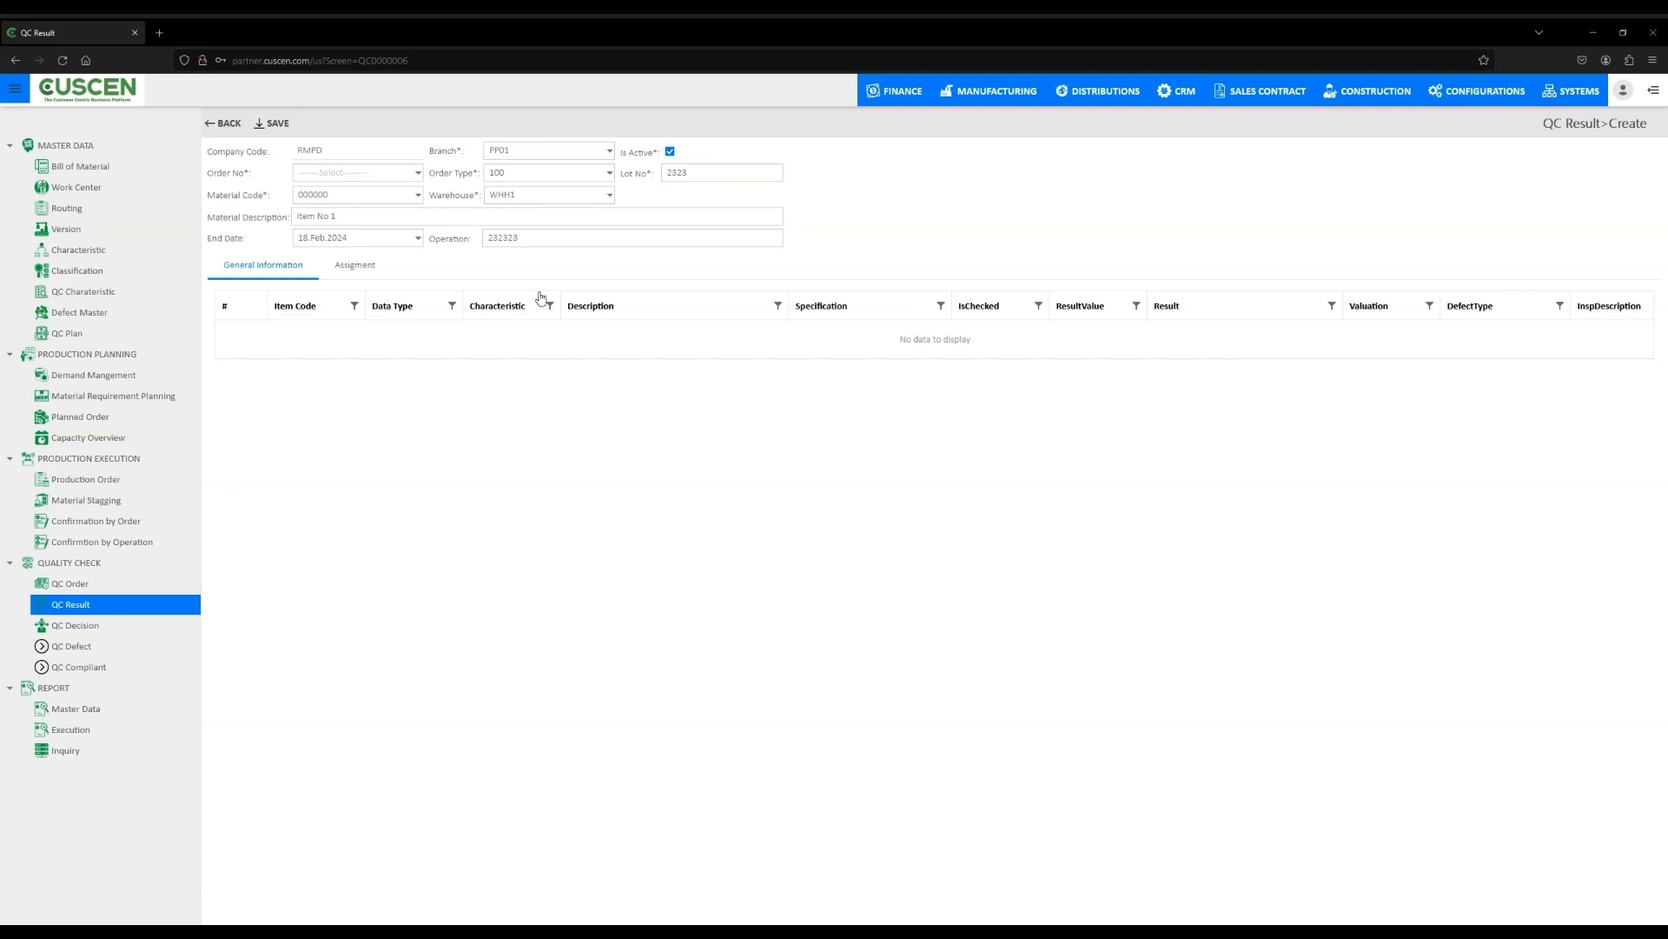
{"action": "left_click", "coordinate": [277, 123]}
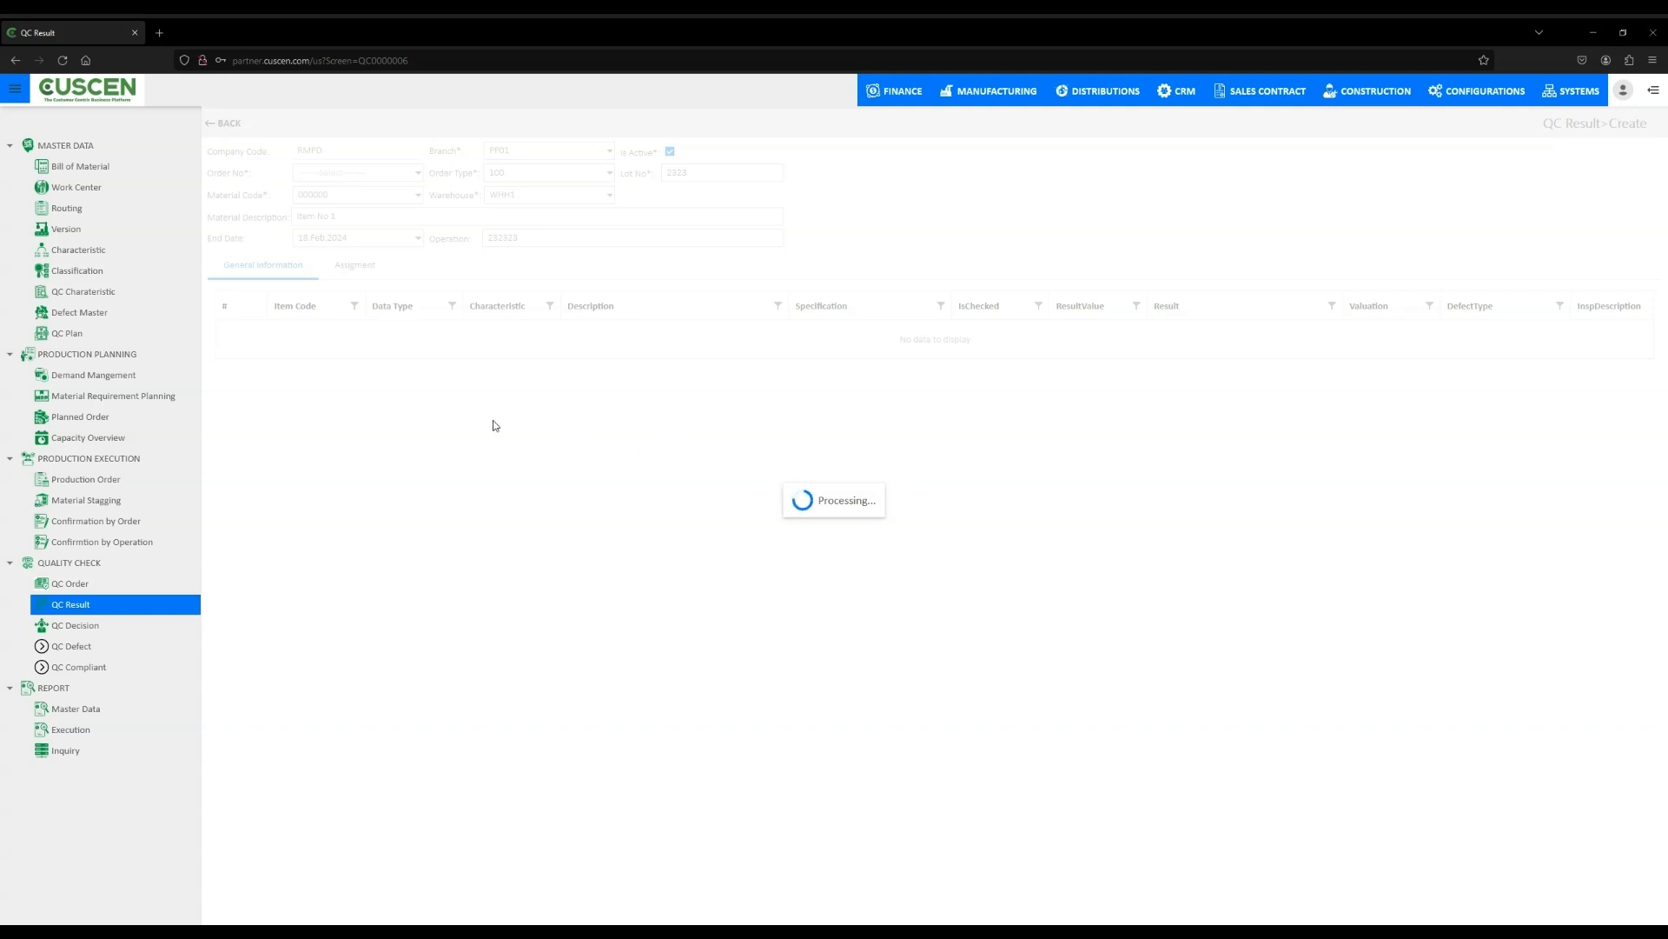
- Go through the QC Order and QC Result lists, then open QC Defect and start a new defect record
{"action": "left_click", "coordinate": [74, 590]}
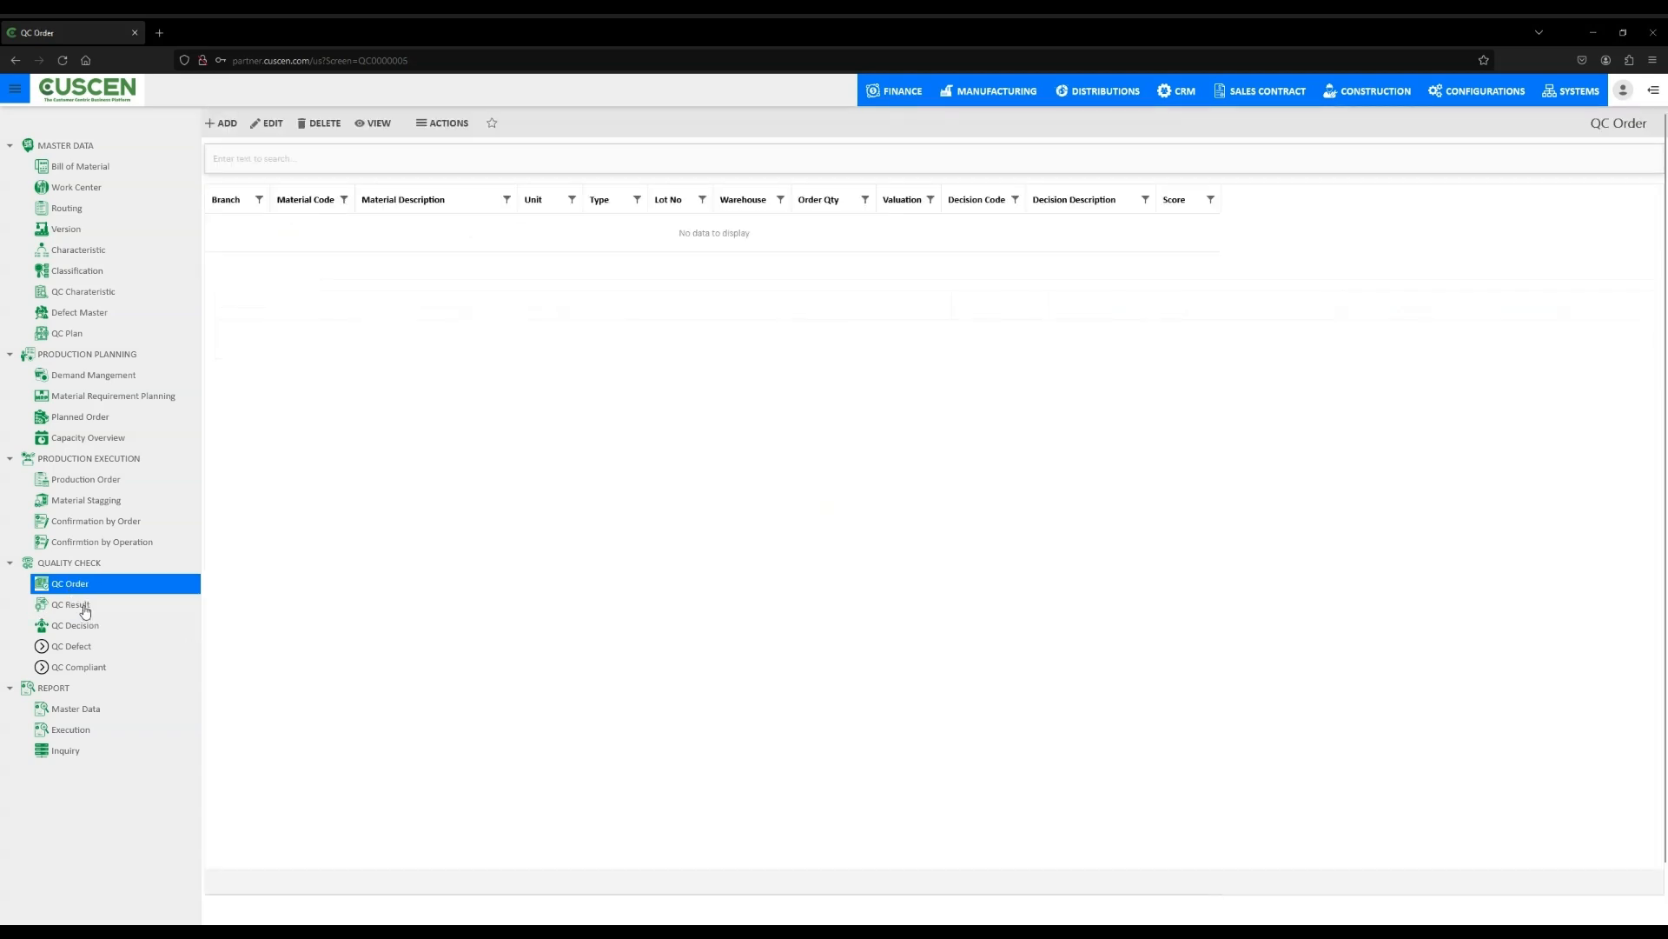
{"action": "left_click", "coordinate": [85, 608]}
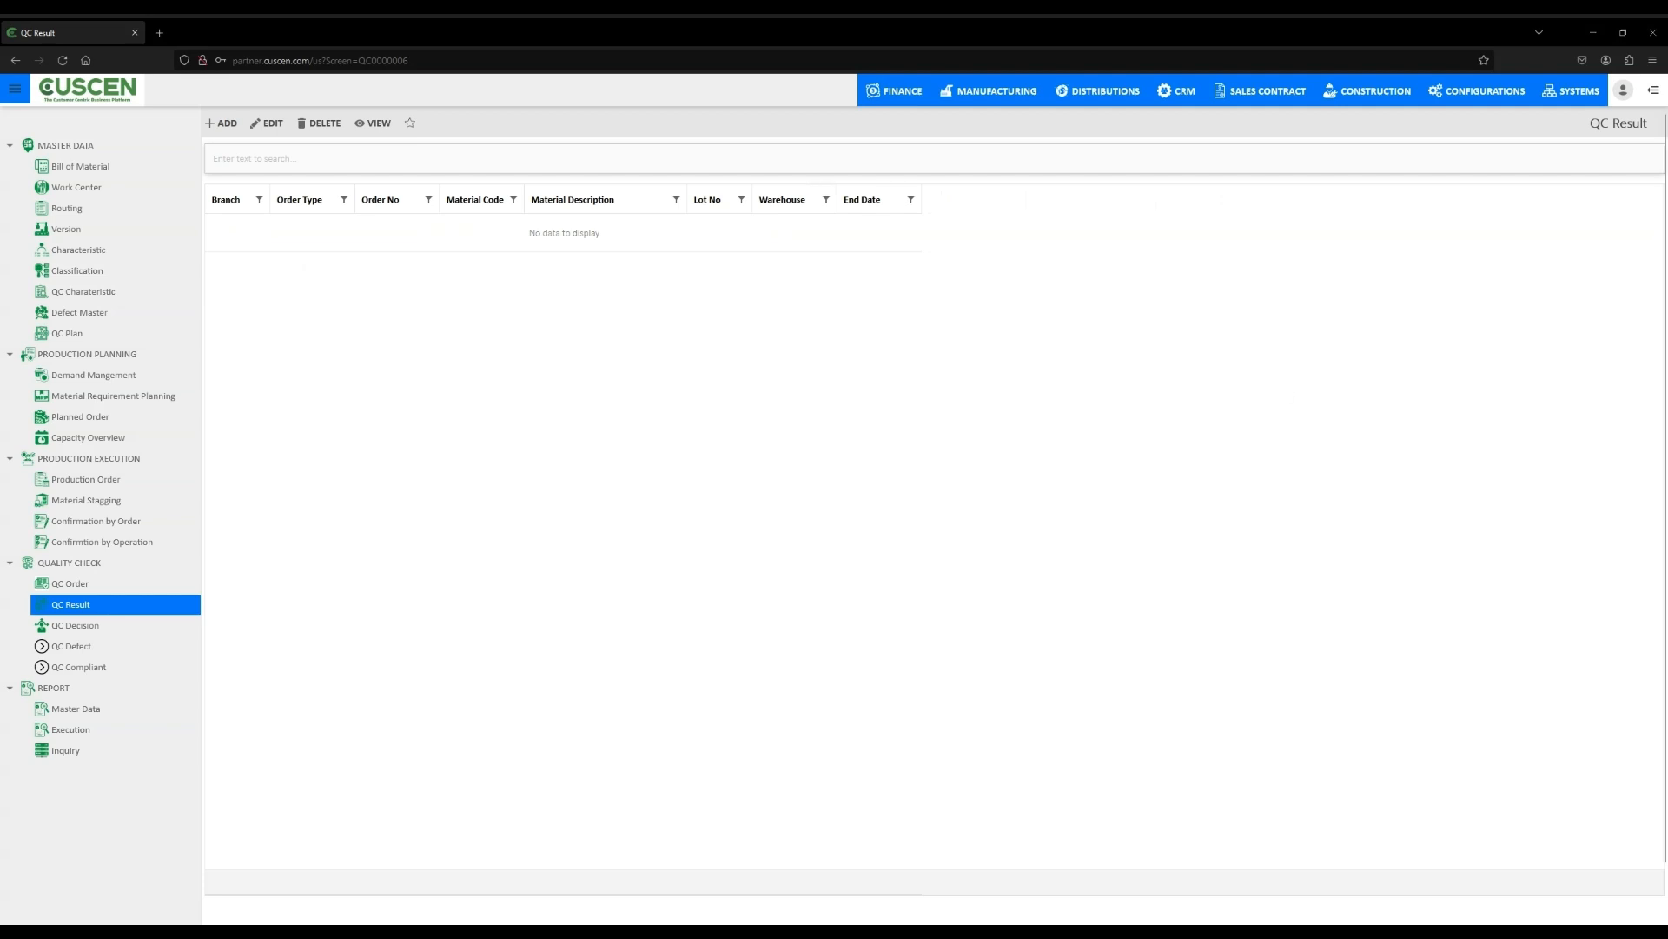
{"action": "left_click", "coordinate": [91, 648]}
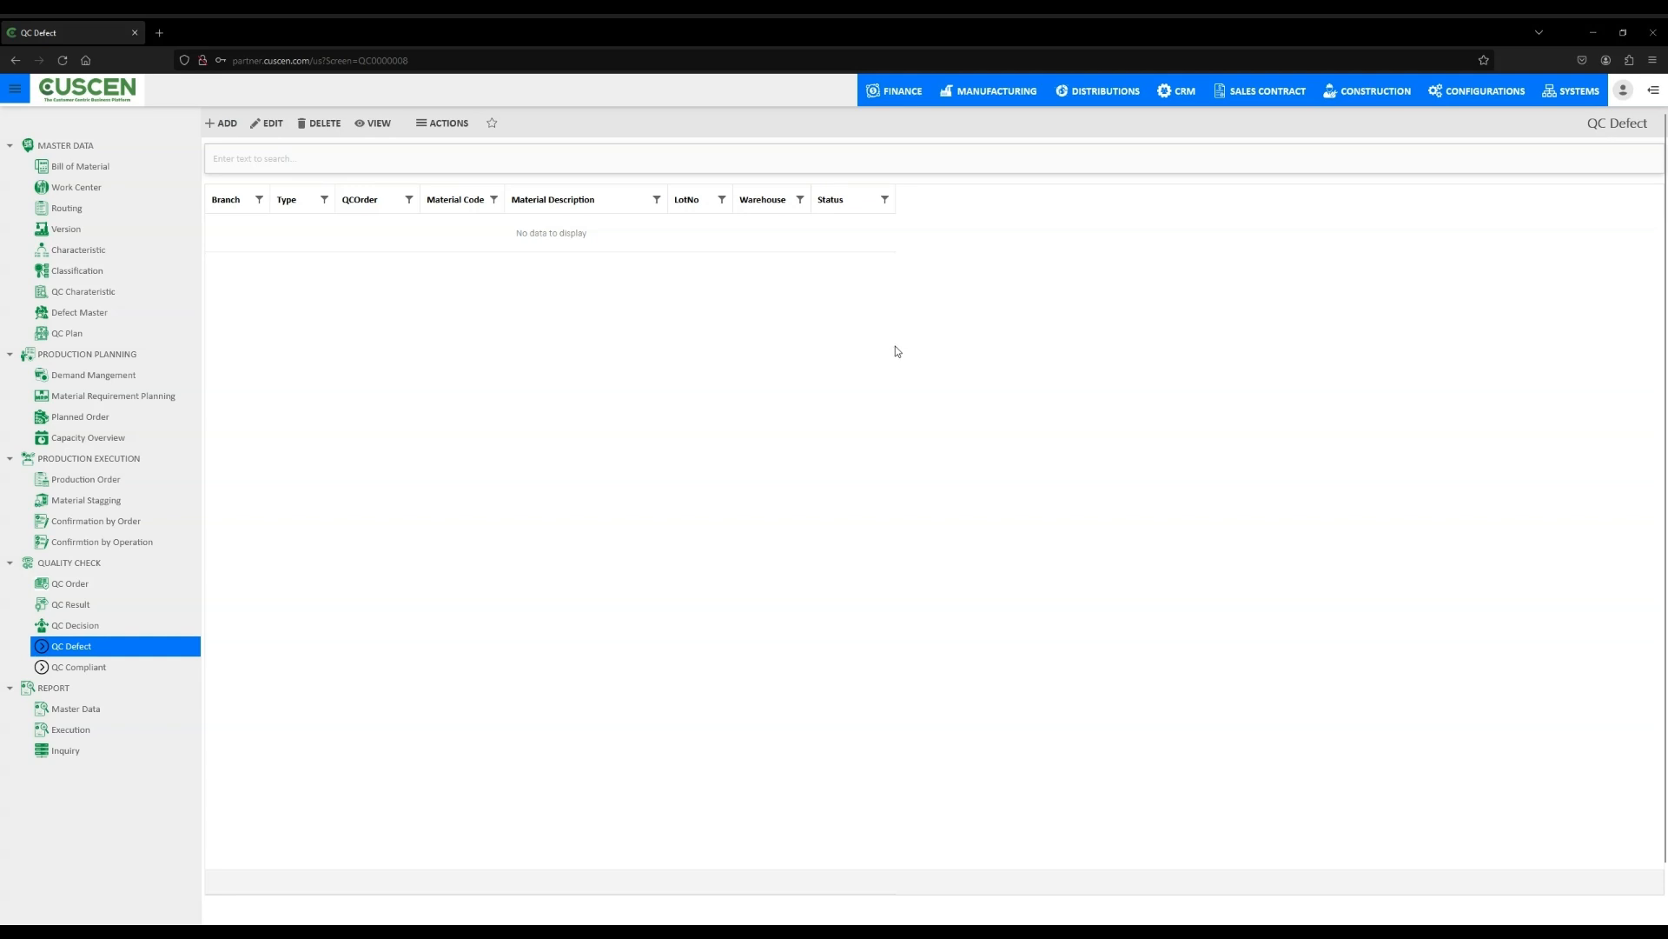
{"action": "left_click", "coordinate": [229, 128]}
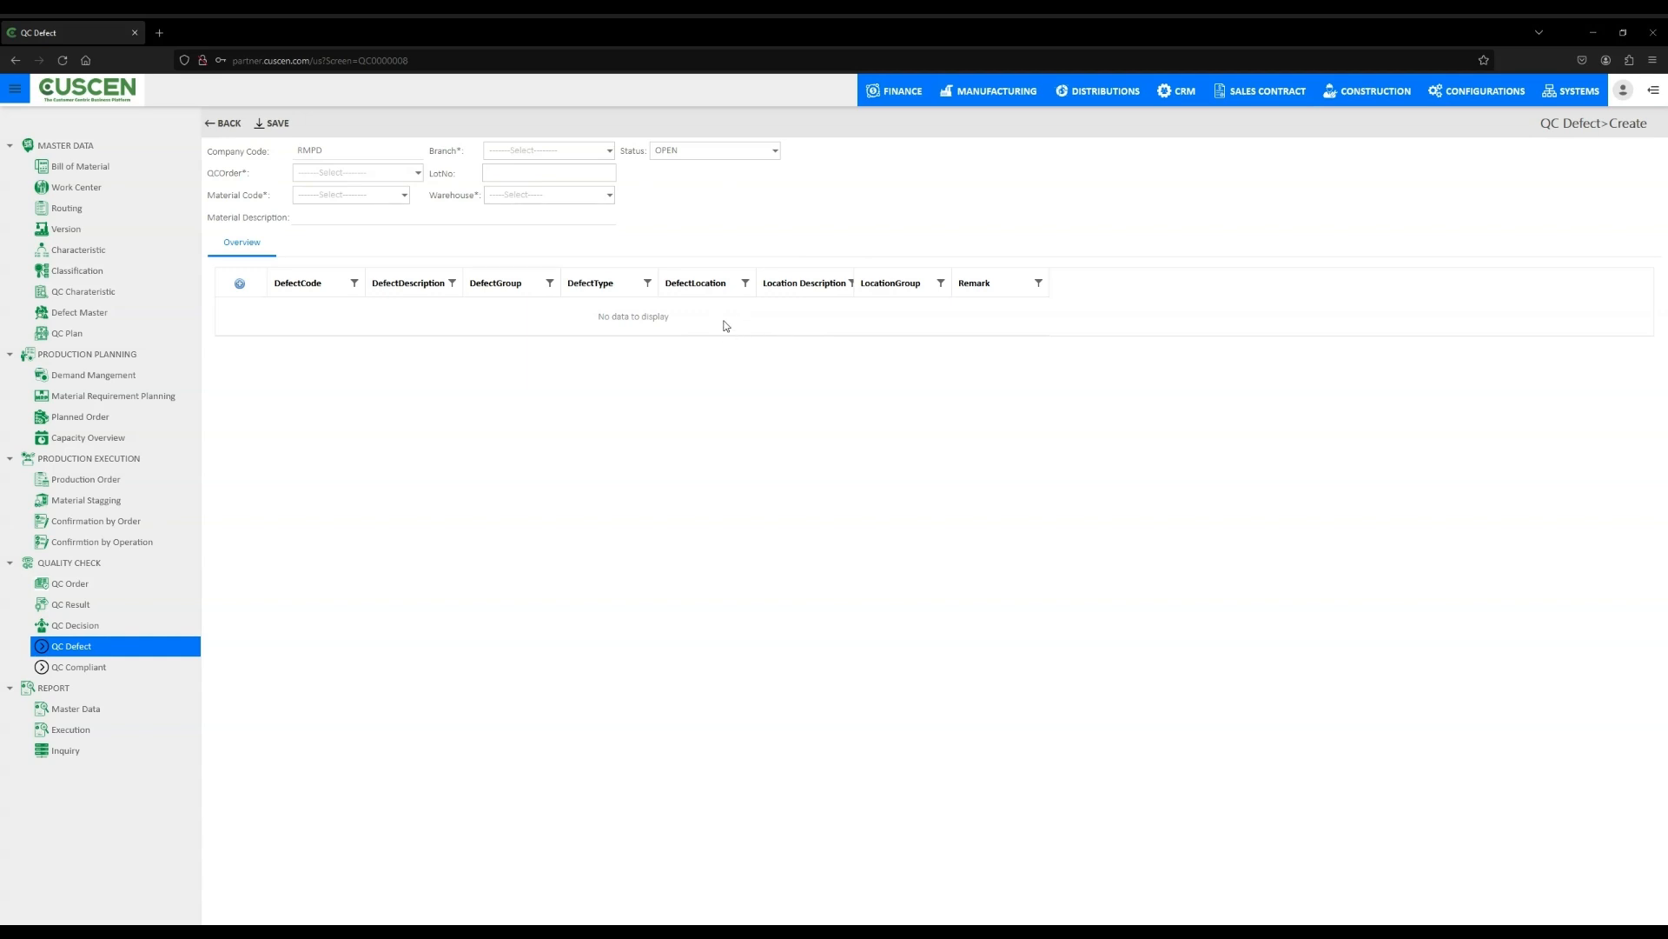
- Select material code 000000 for the QC defect
{"action": "left_click", "coordinate": [370, 174]}
{"action": "left_click", "coordinate": [389, 231]}
{"action": "left_click", "coordinate": [402, 195]}
{"action": "left_click", "coordinate": [451, 225]}
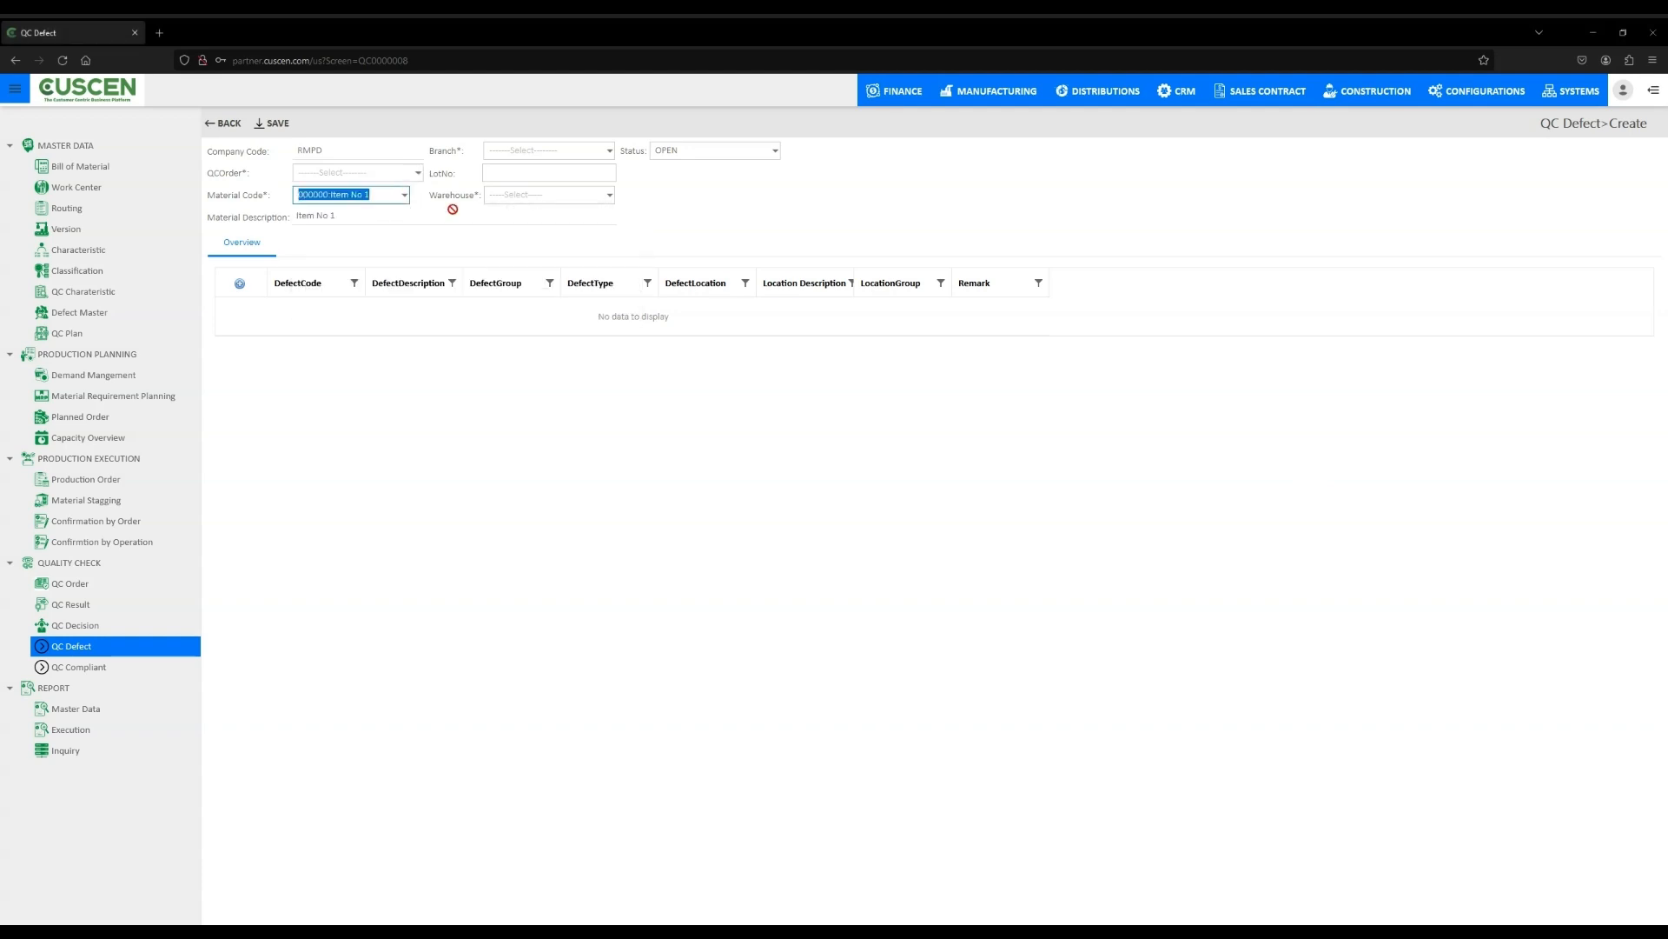
- Set the QC defect branch to PP01 and warehouse to WHH1
{"action": "left_click", "coordinate": [609, 150]}
{"action": "left_click", "coordinate": [662, 166]}
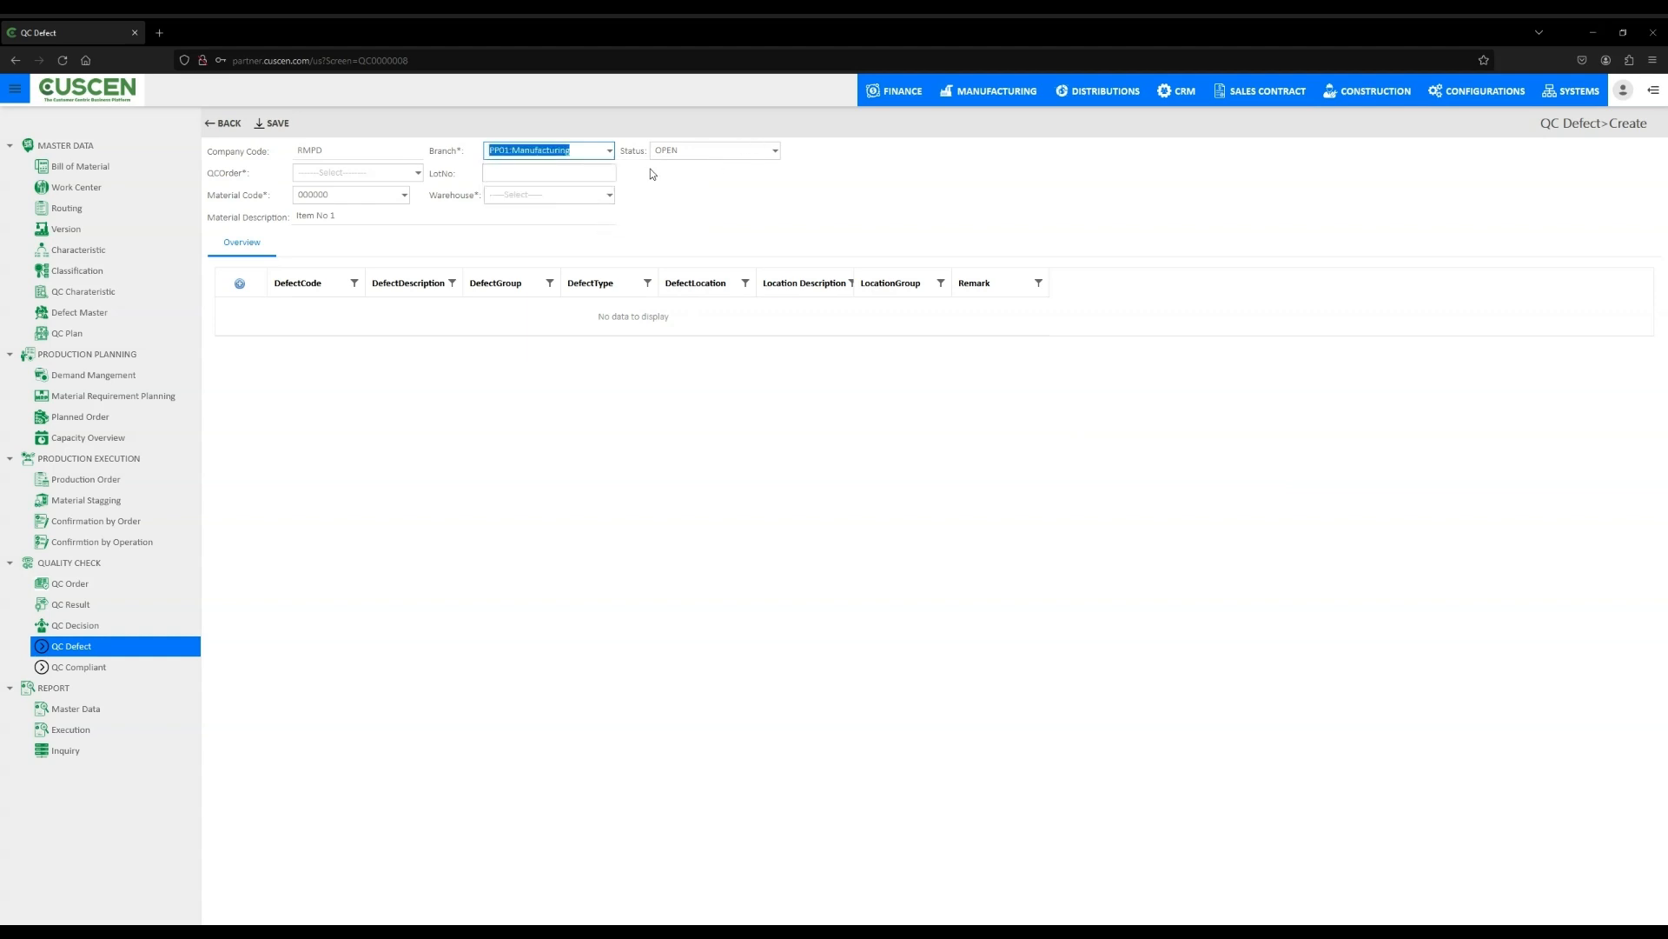
{"action": "left_click", "coordinate": [609, 194]}
{"action": "left_click", "coordinate": [612, 227]}
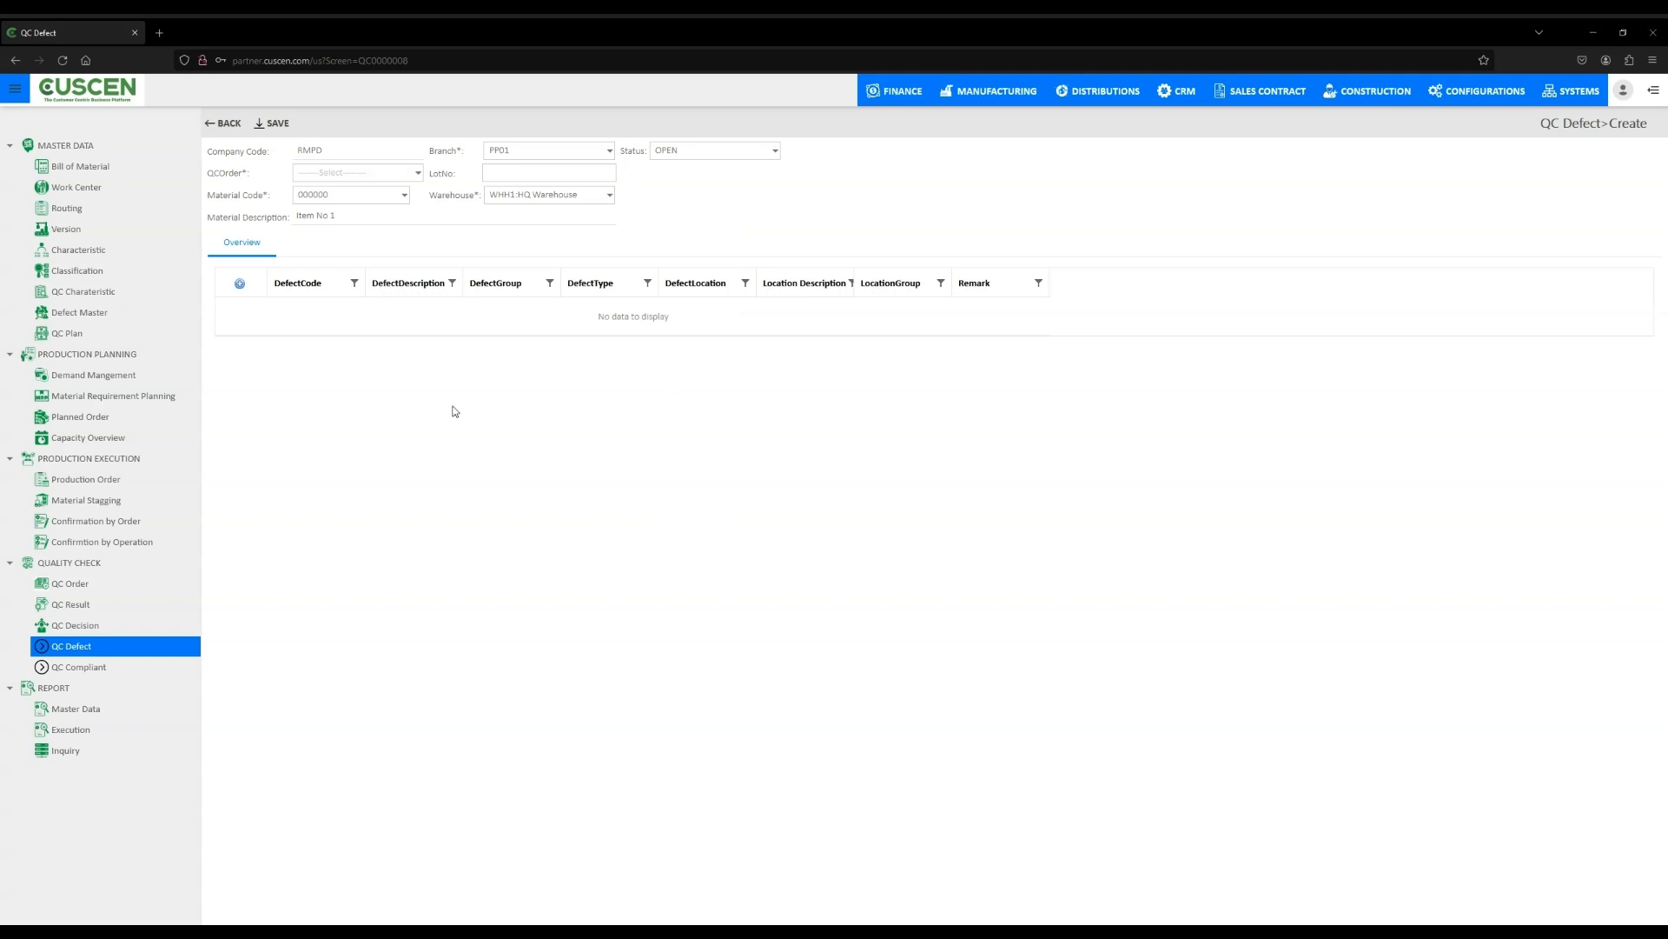
- Add a defect line with defect code PP01 and defect location DLP02
{"action": "left_click", "coordinate": [239, 283]}
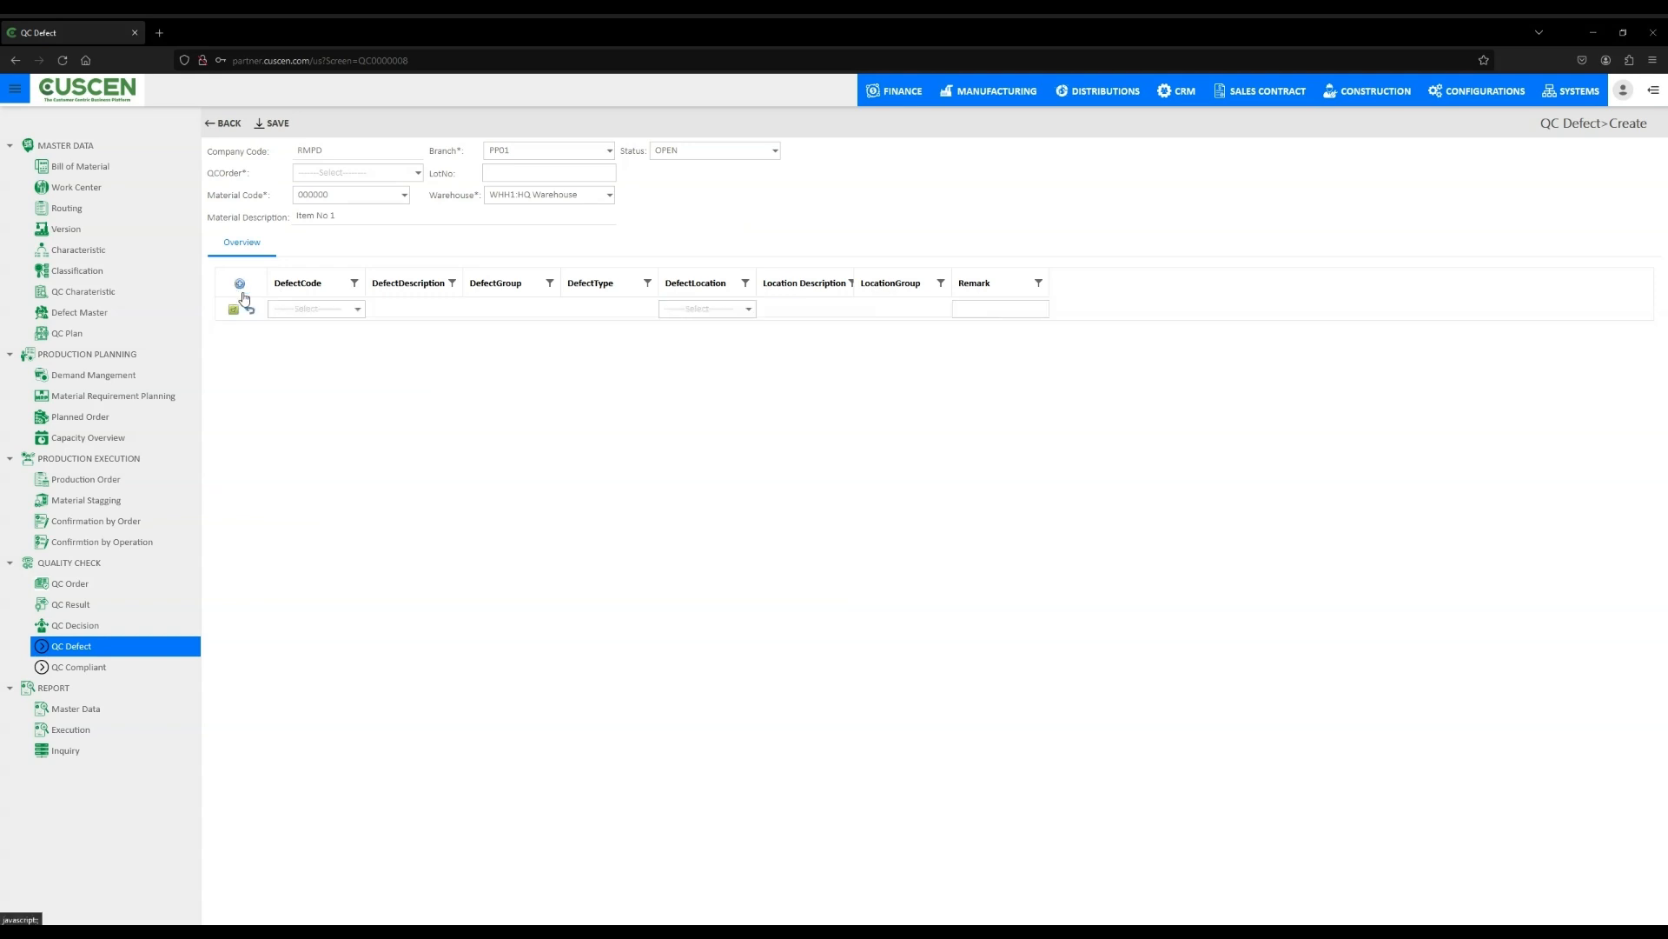
{"action": "left_click", "coordinate": [357, 309]}
{"action": "left_click", "coordinate": [343, 351]}
{"action": "left_click", "coordinate": [748, 309]}
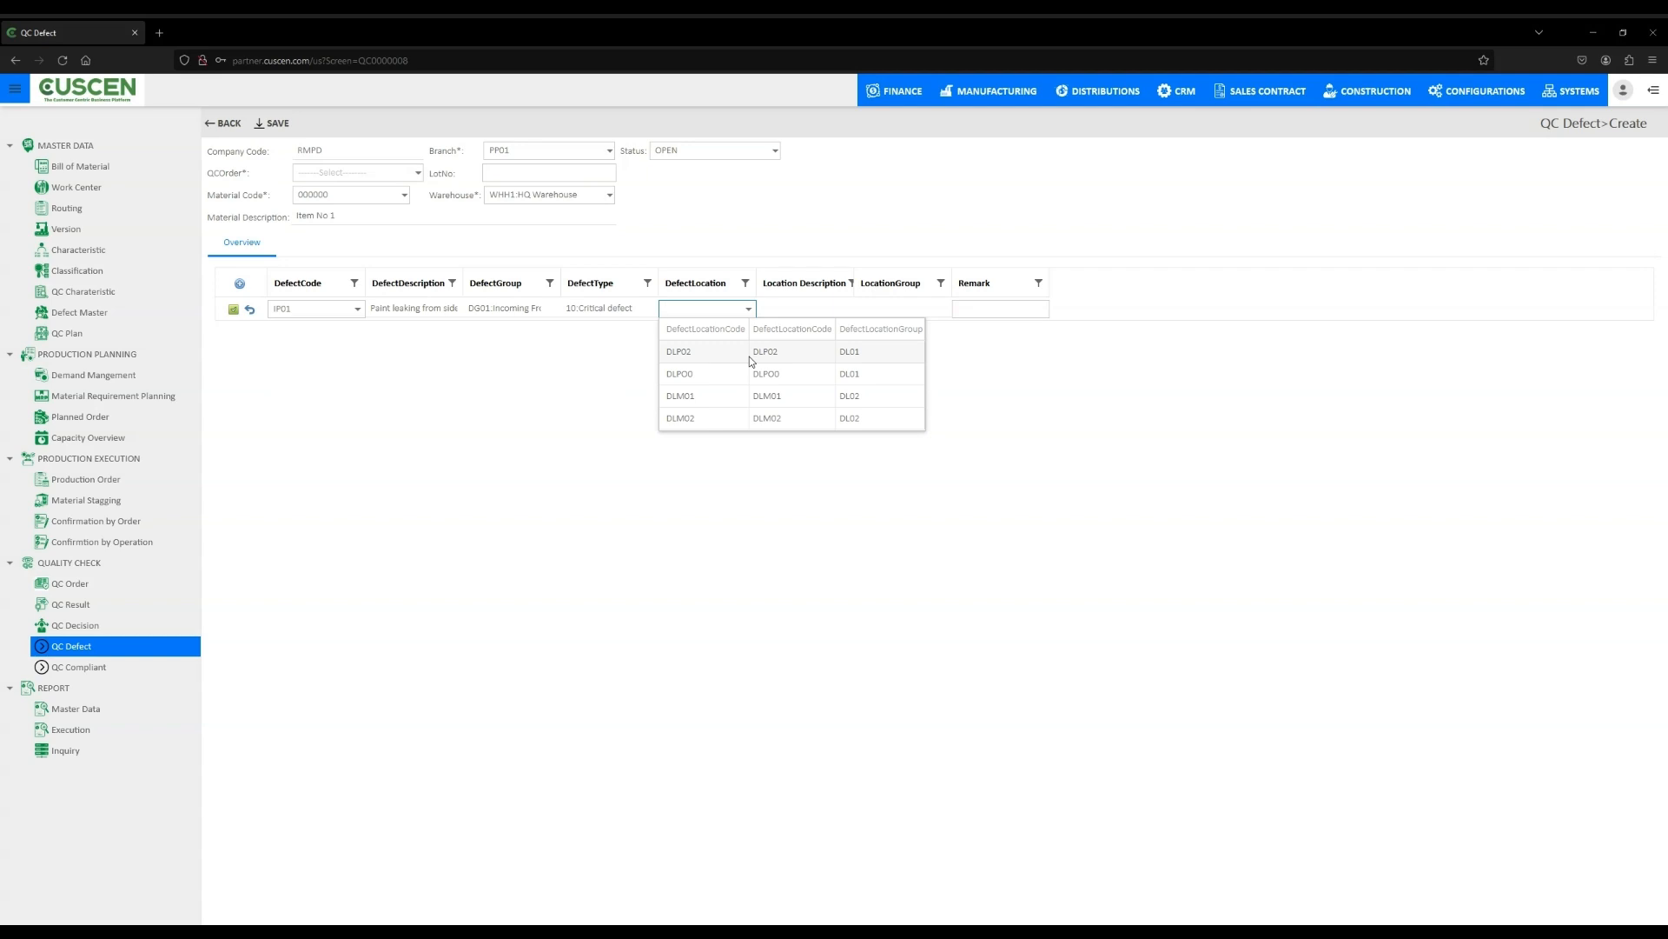
{"action": "left_click", "coordinate": [750, 355]}
- Enter remark 231 on the defect line and save the QC defect
{"action": "left_click", "coordinate": [987, 311]}
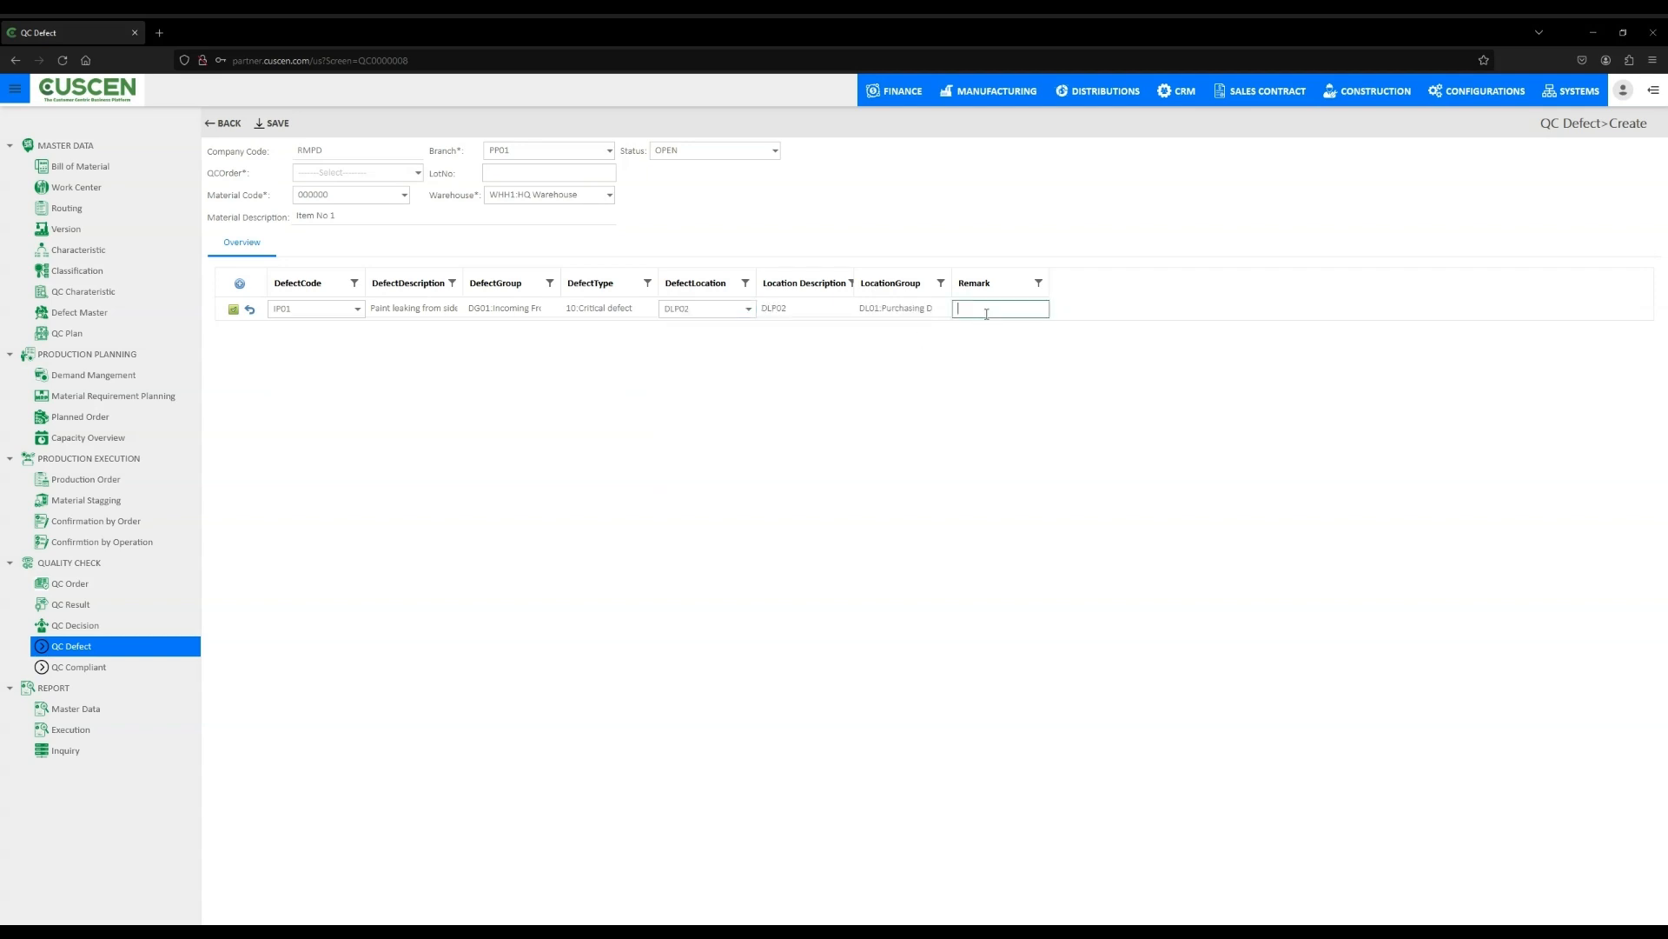
{"action": "type", "text": "231"}
{"action": "left_click", "coordinate": [1014, 381]}
{"action": "left_click", "coordinate": [274, 123]}
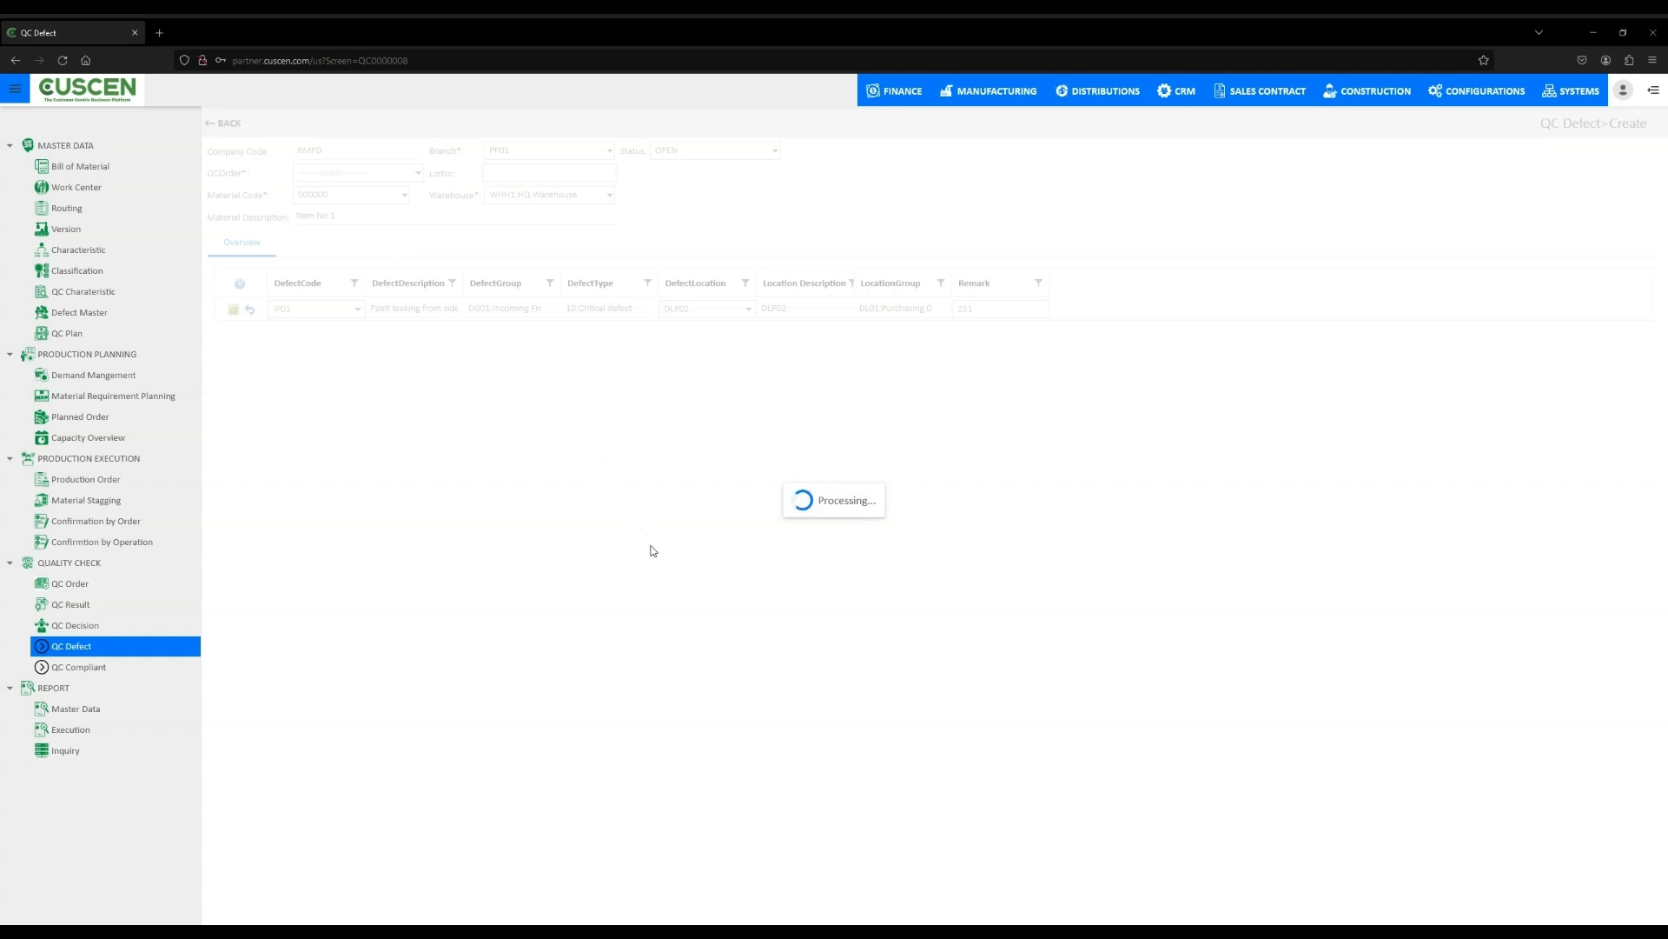
- Create a new QC compliant with compliant number 342312 and lot number 122123
{"action": "left_click", "coordinate": [84, 668]}
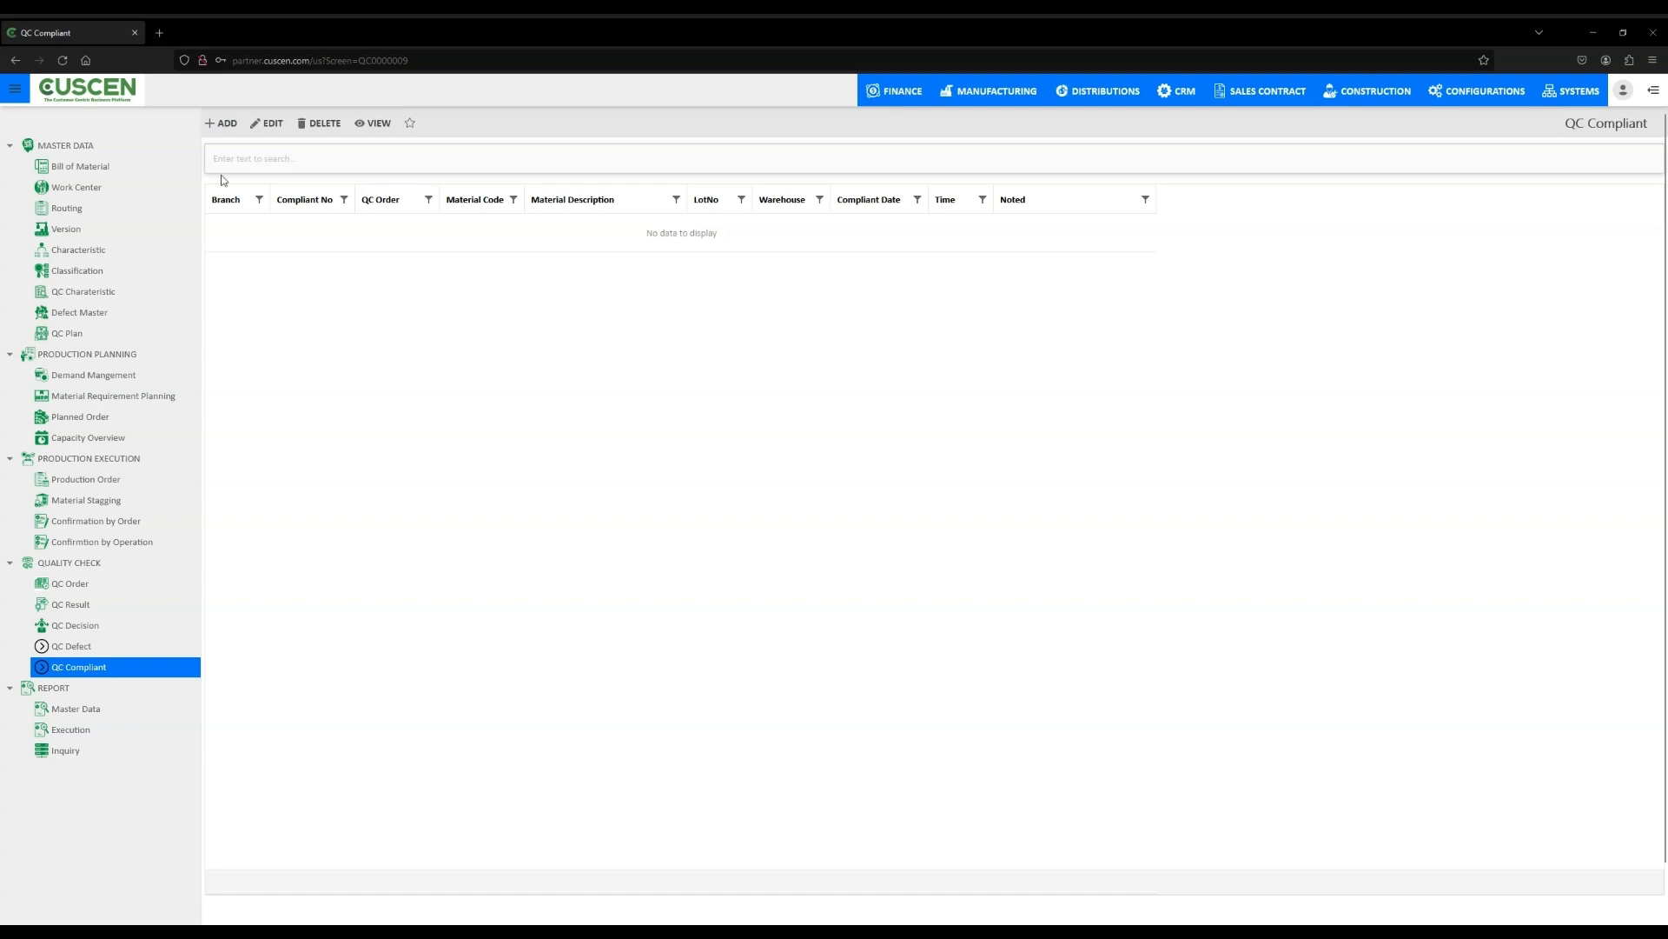
{"action": "left_click", "coordinate": [222, 125]}
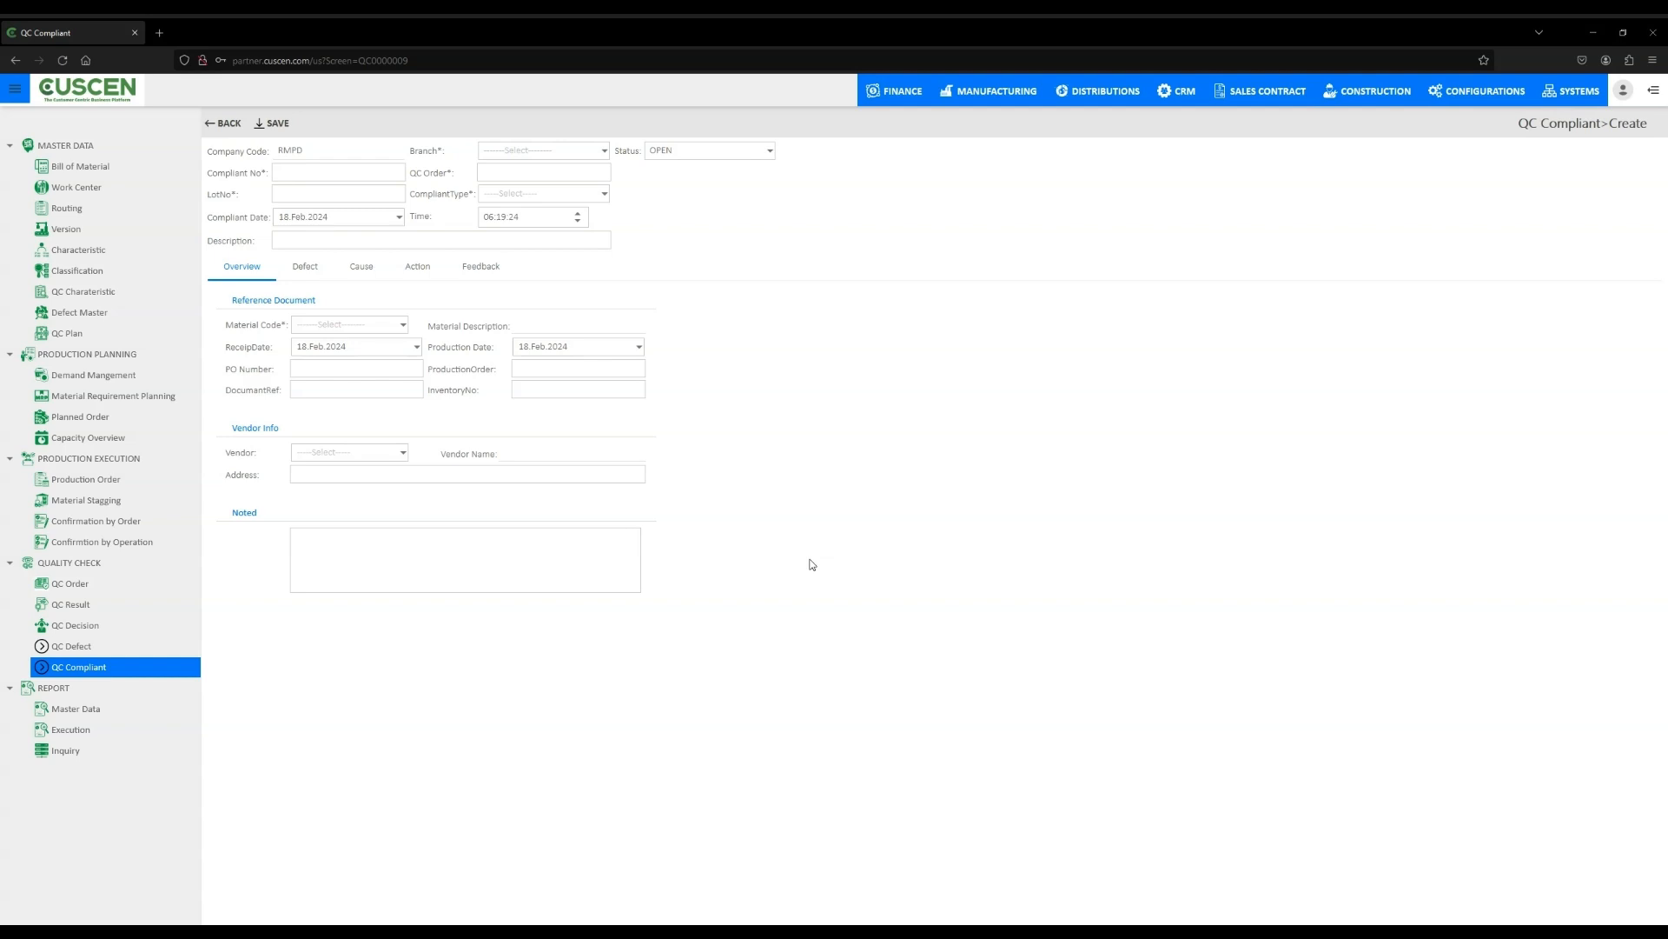
{"action": "left_click", "coordinate": [314, 170]}
{"action": "type", "text": "342312"}
{"action": "left_click", "coordinate": [339, 193]}
{"action": "type", "text": "122123"}
- Set the compliant branch to PP01 and QC order to 1212
{"action": "left_click", "coordinate": [605, 151]}
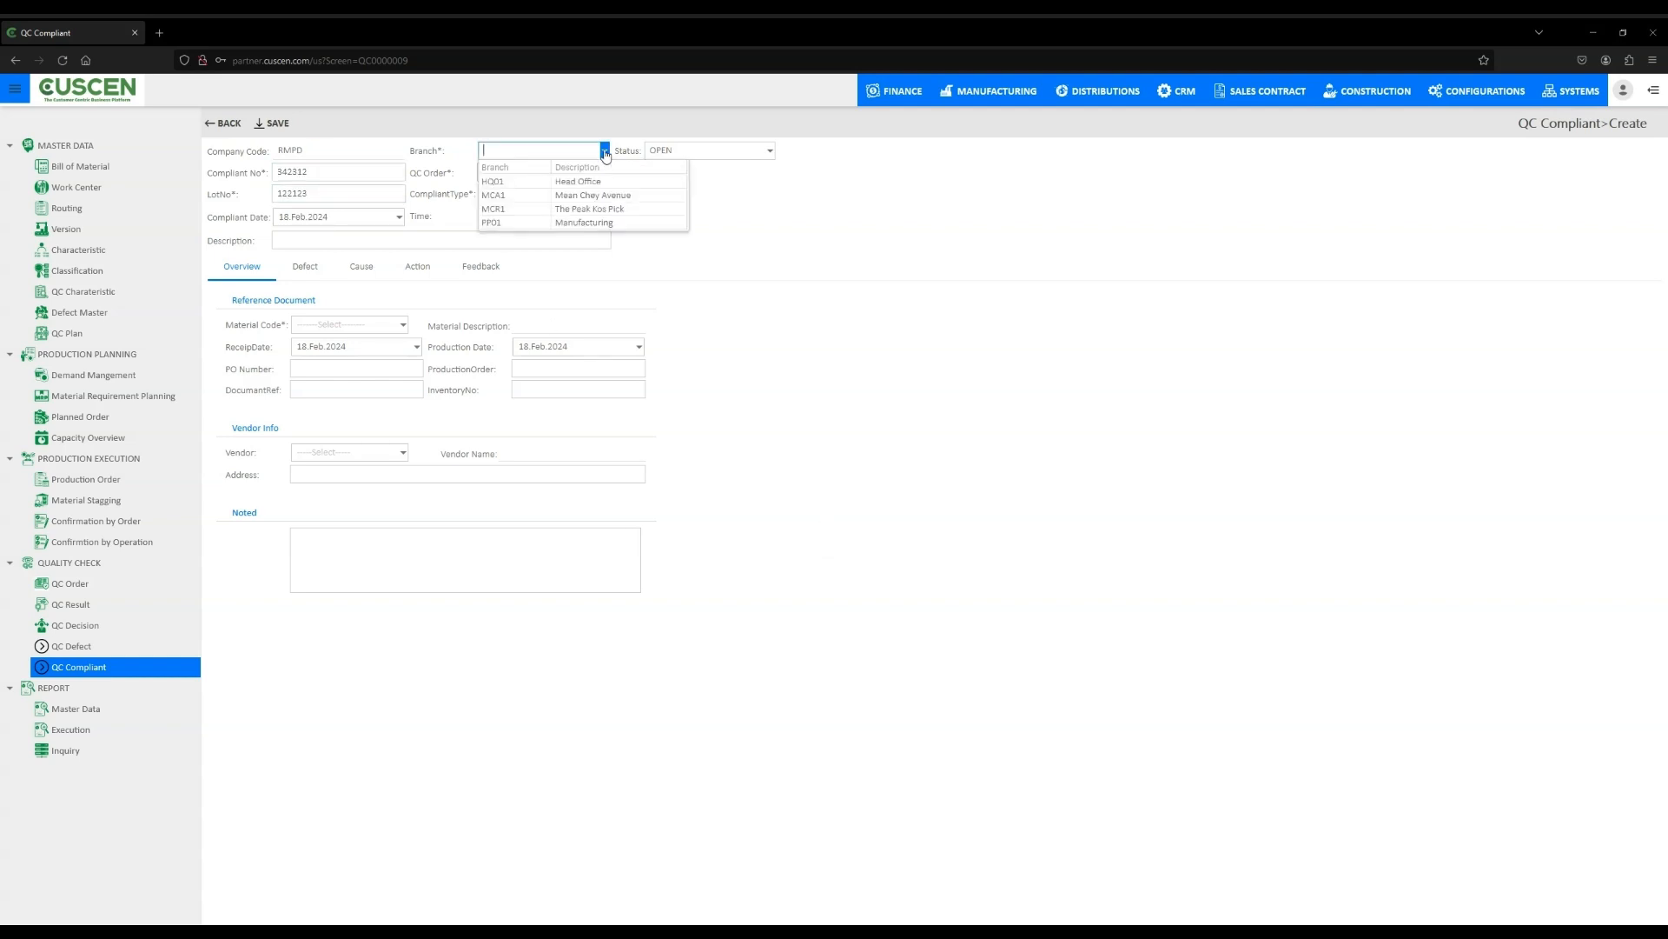
{"action": "left_click", "coordinate": [584, 222]}
{"action": "left_click", "coordinate": [556, 171]}
{"action": "type", "text": "1212"}
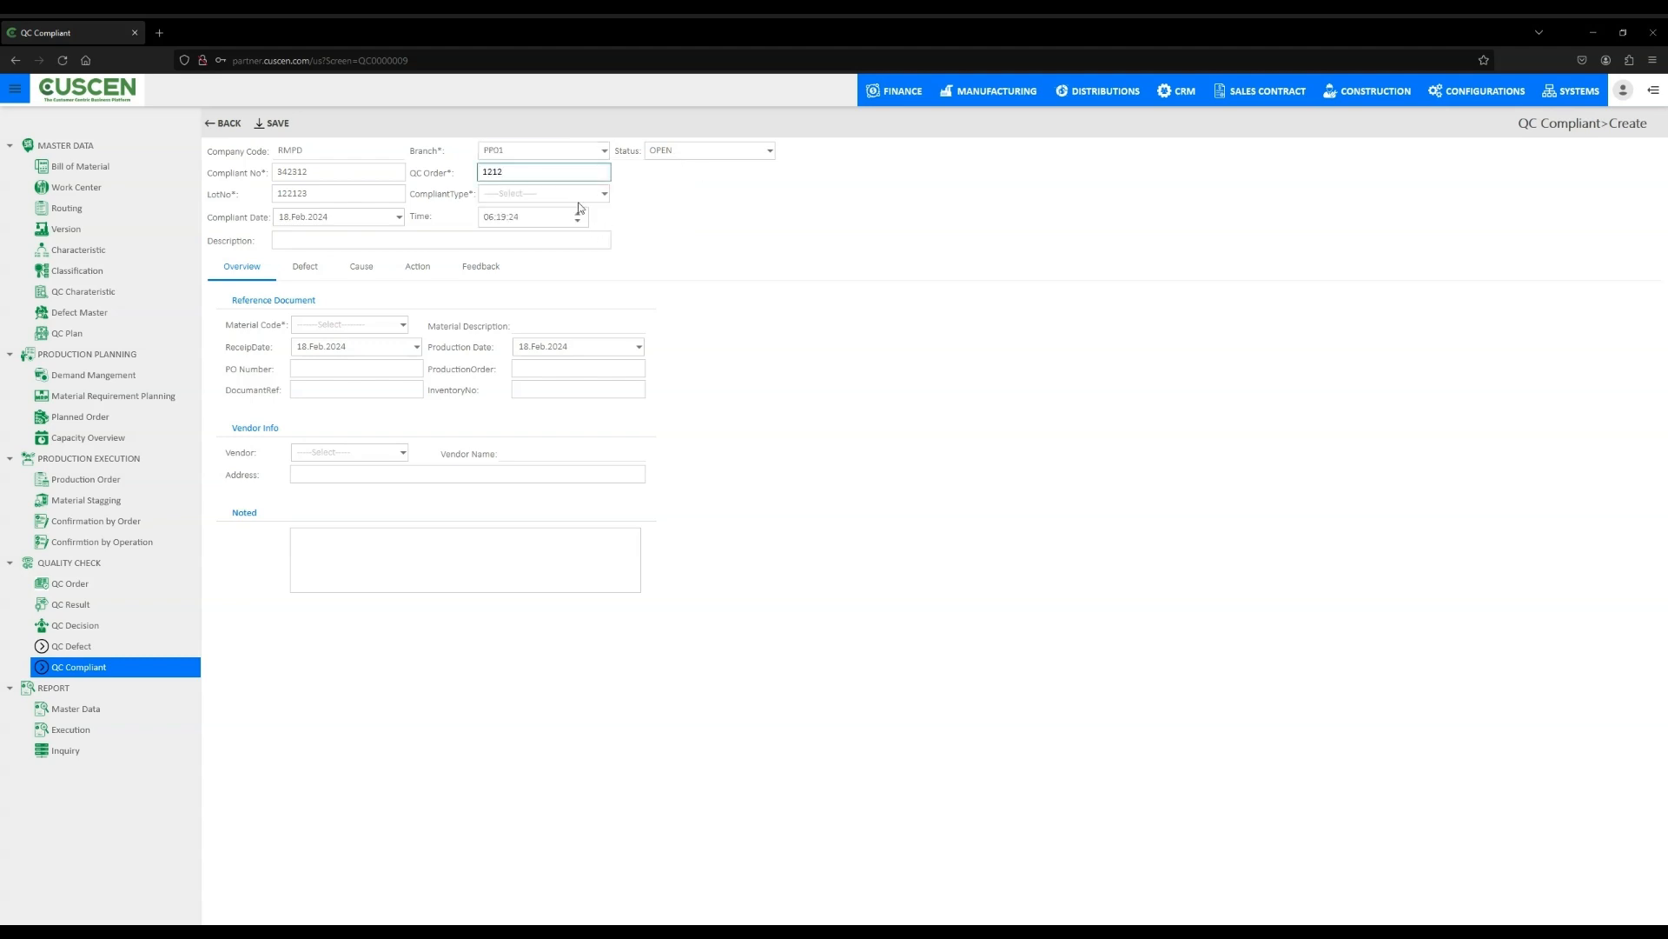
- Set compliant type CP001 Internal Compliant and description 1221
{"action": "left_click", "coordinate": [593, 193]}
{"action": "left_click", "coordinate": [608, 224]}
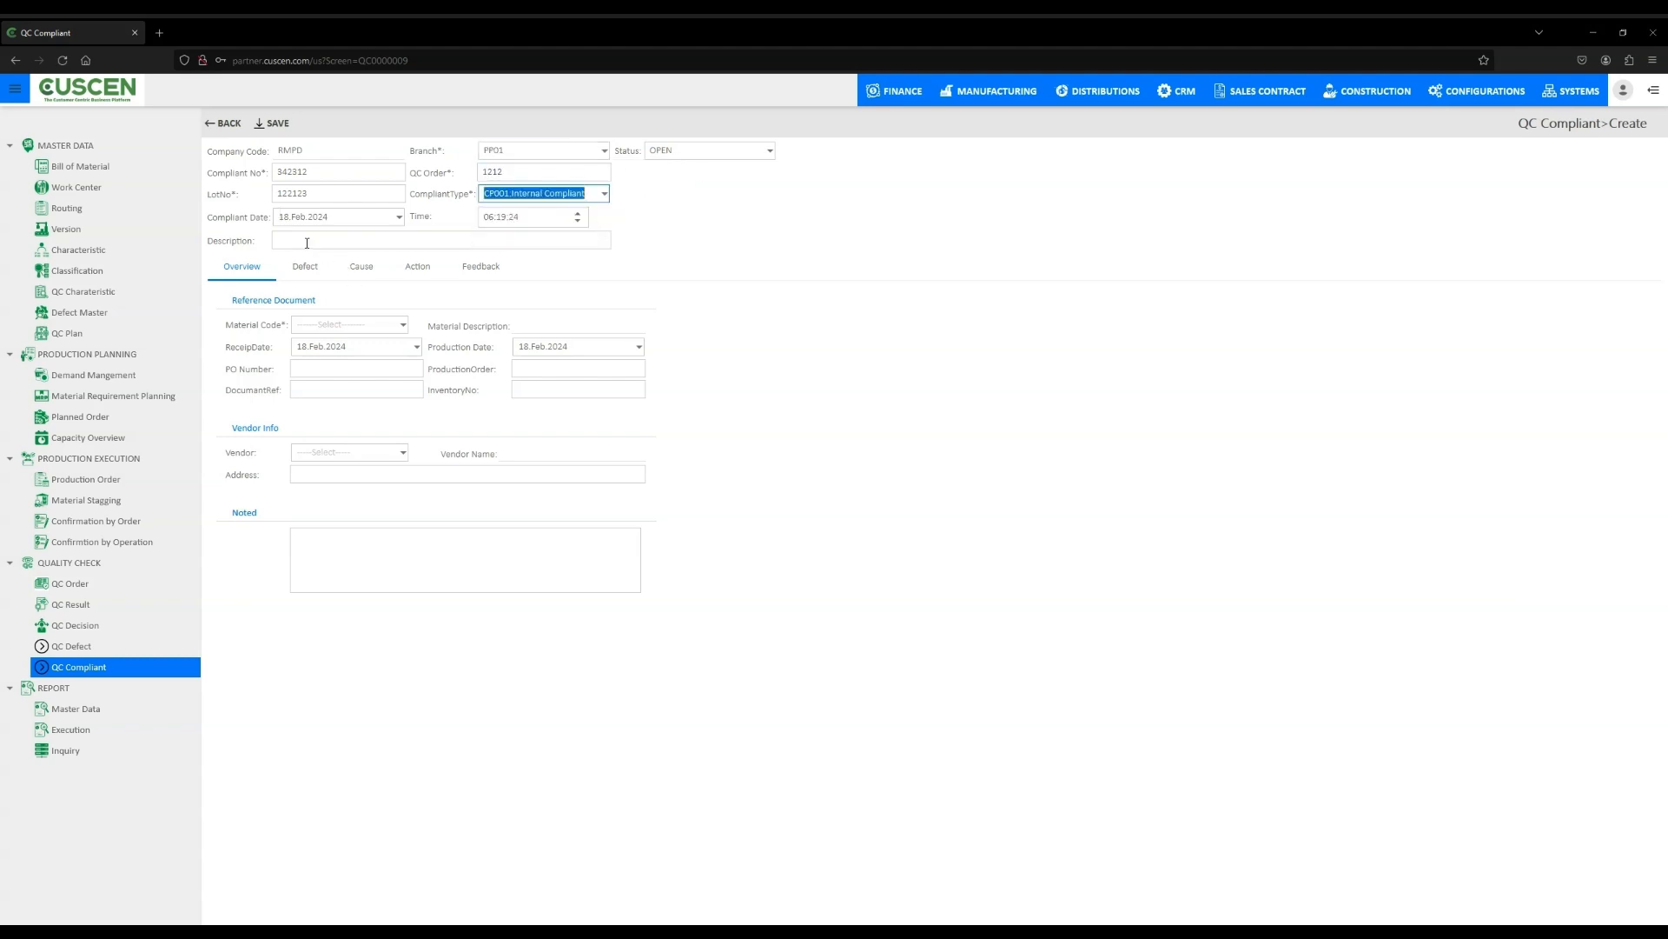
{"action": "left_click", "coordinate": [307, 241]}
{"action": "type", "text": "1221"}
- Set the compliant date and receipt date to 17 Feb 2024
{"action": "left_click", "coordinate": [779, 298]}
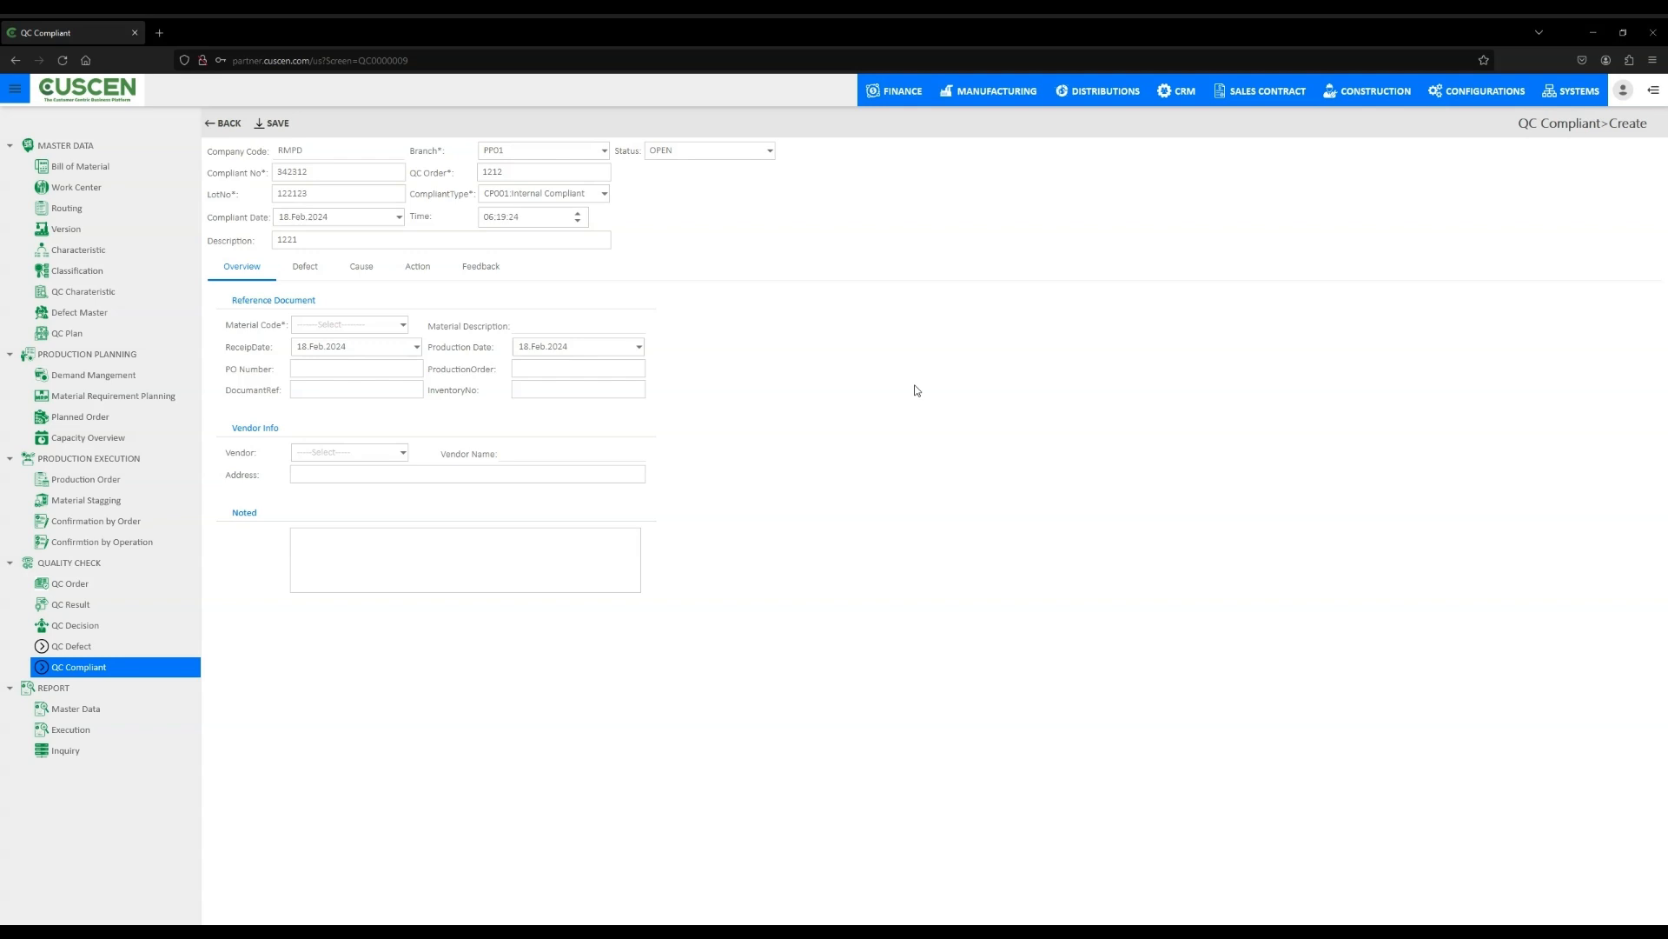
{"action": "left_click", "coordinate": [400, 219]}
{"action": "left_click", "coordinate": [424, 306]}
{"action": "left_click", "coordinate": [417, 347]}
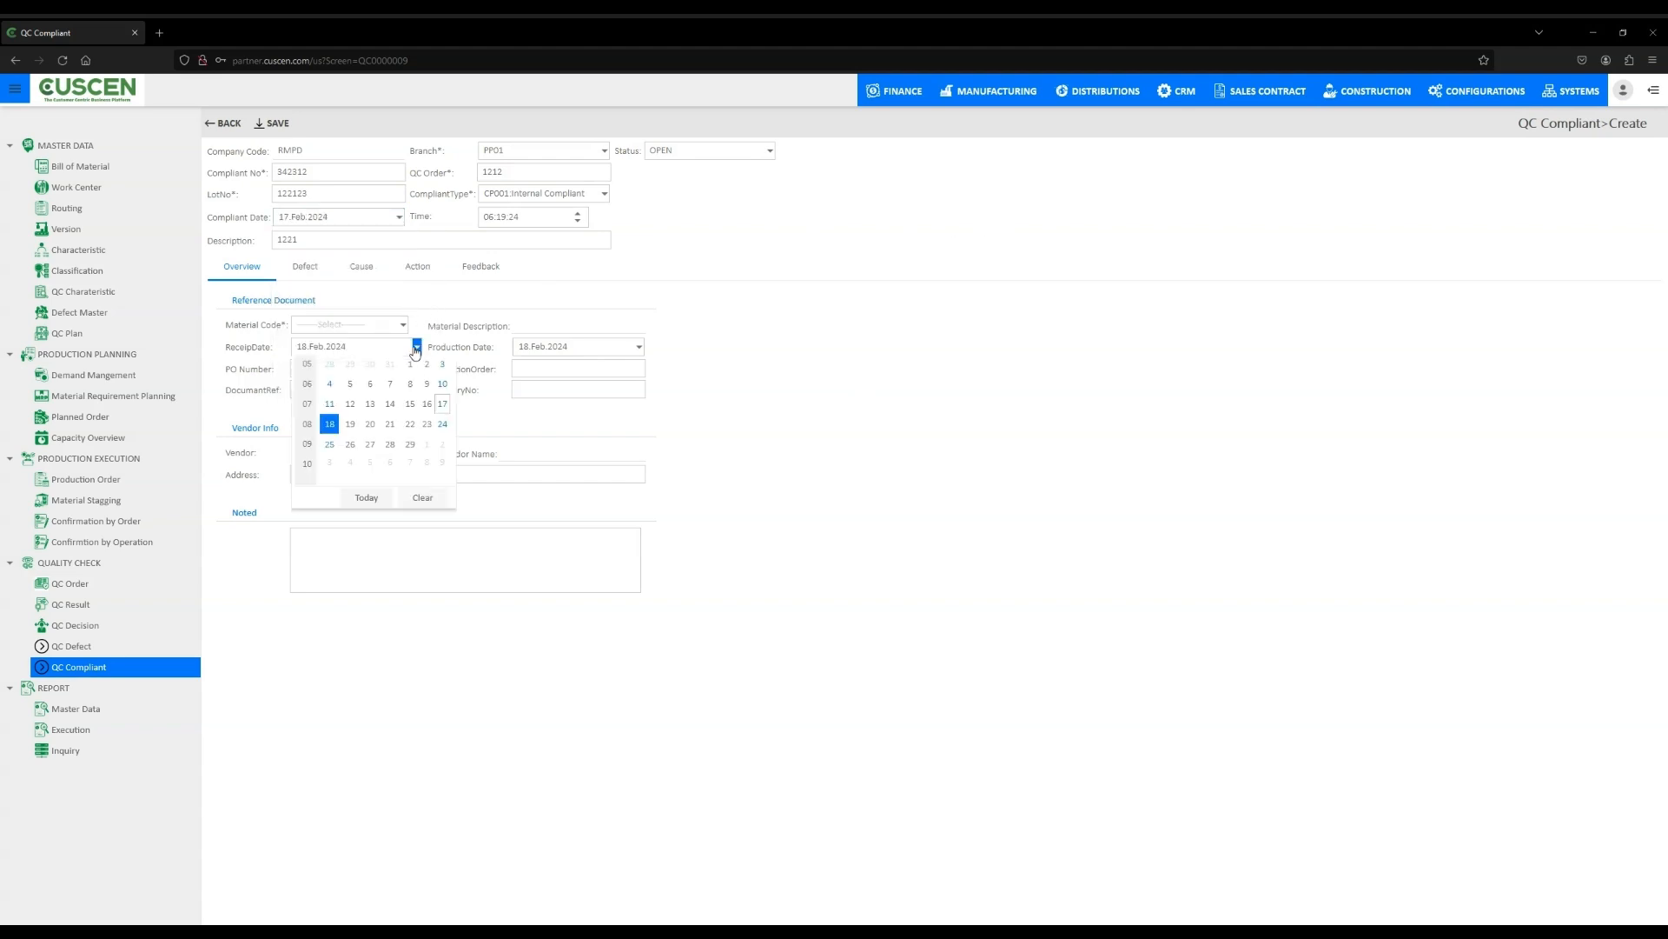
{"action": "left_click", "coordinate": [442, 436]}
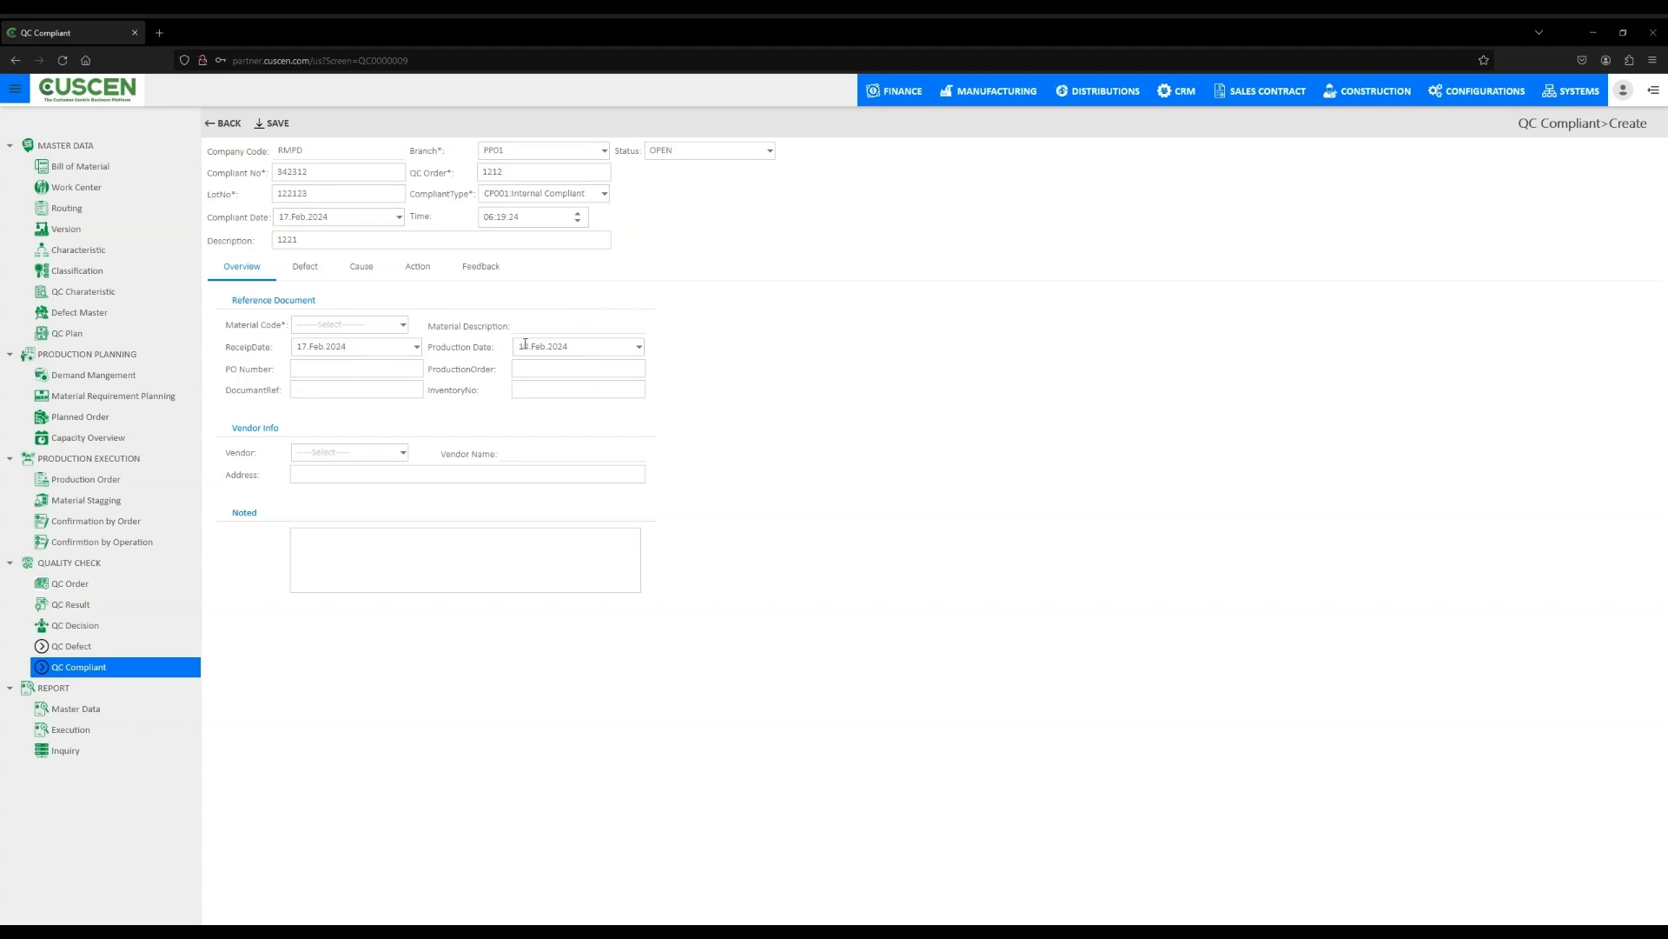
- Select material code 000000 and enter PO number 1212 and production order 12121
{"action": "left_click", "coordinate": [403, 327]}
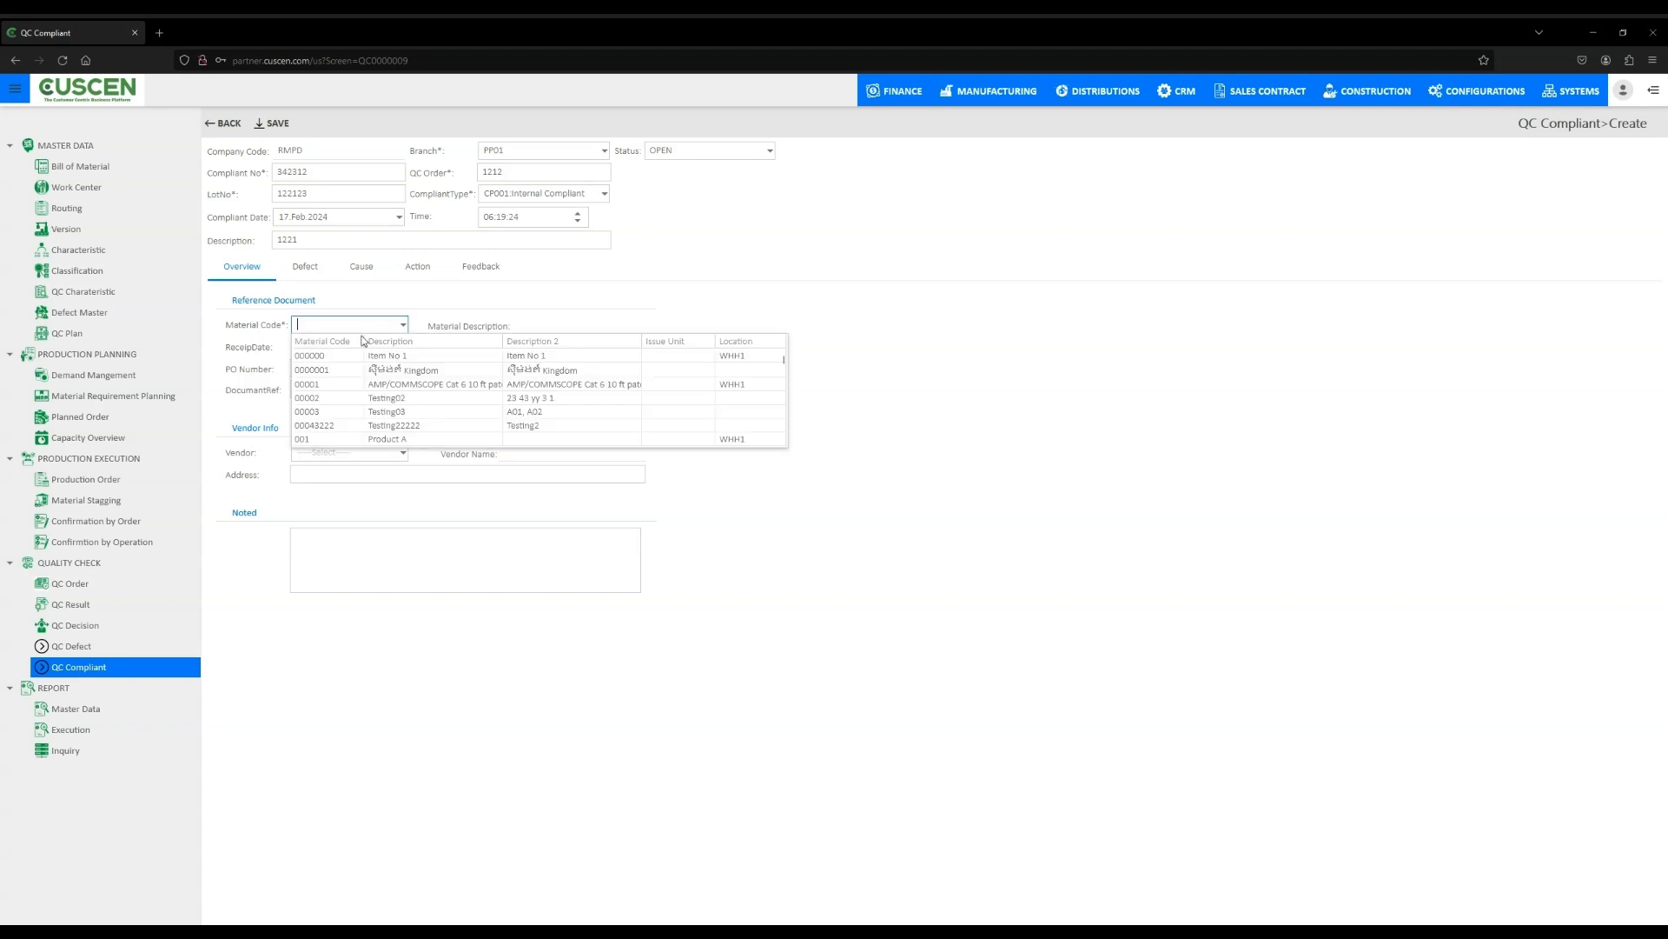
{"action": "left_click", "coordinate": [678, 358]}
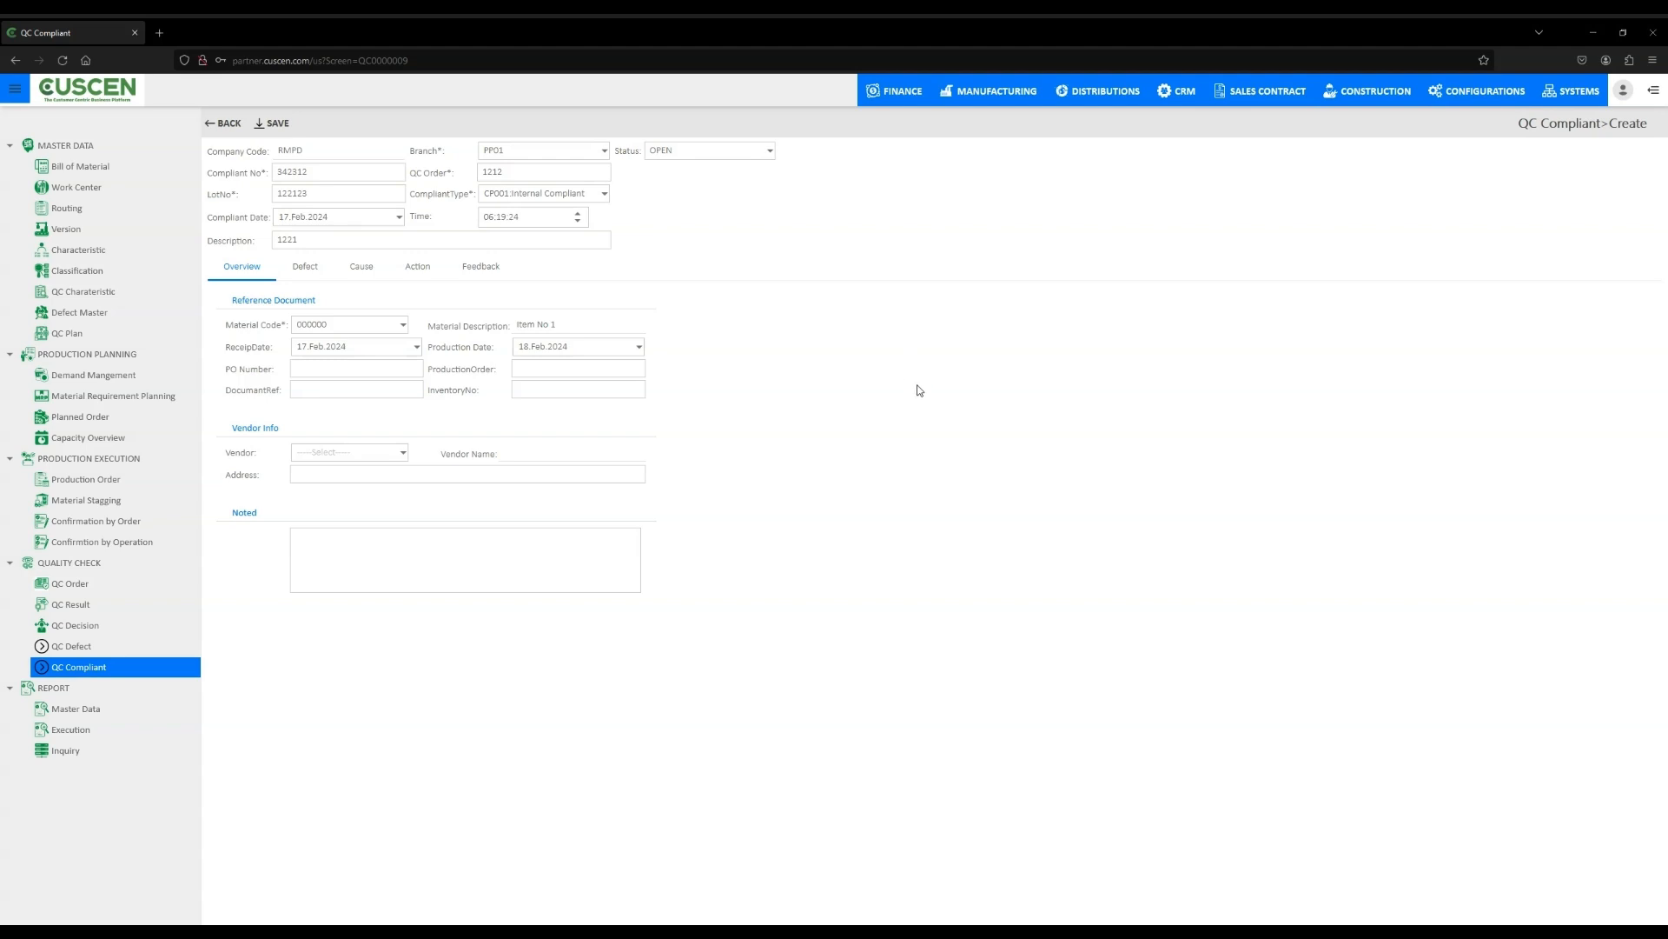
{"action": "left_click", "coordinate": [344, 376]}
{"action": "type", "text": "1212"}
{"action": "left_click", "coordinate": [563, 369]}
{"action": "type", "text": "12121"}
- Enter document reference 99891 and inventory number 001
{"action": "left_click", "coordinate": [348, 389]}
{"action": "type", "text": "99891"}
{"action": "left_click", "coordinate": [575, 392]}
{"action": "type", "text": "001"}
- Select vendor V0000001 EM Engineering for the compliant
{"action": "left_click", "coordinate": [400, 452]}
{"action": "left_click", "coordinate": [433, 489]}
{"action": "left_click", "coordinate": [476, 479]}
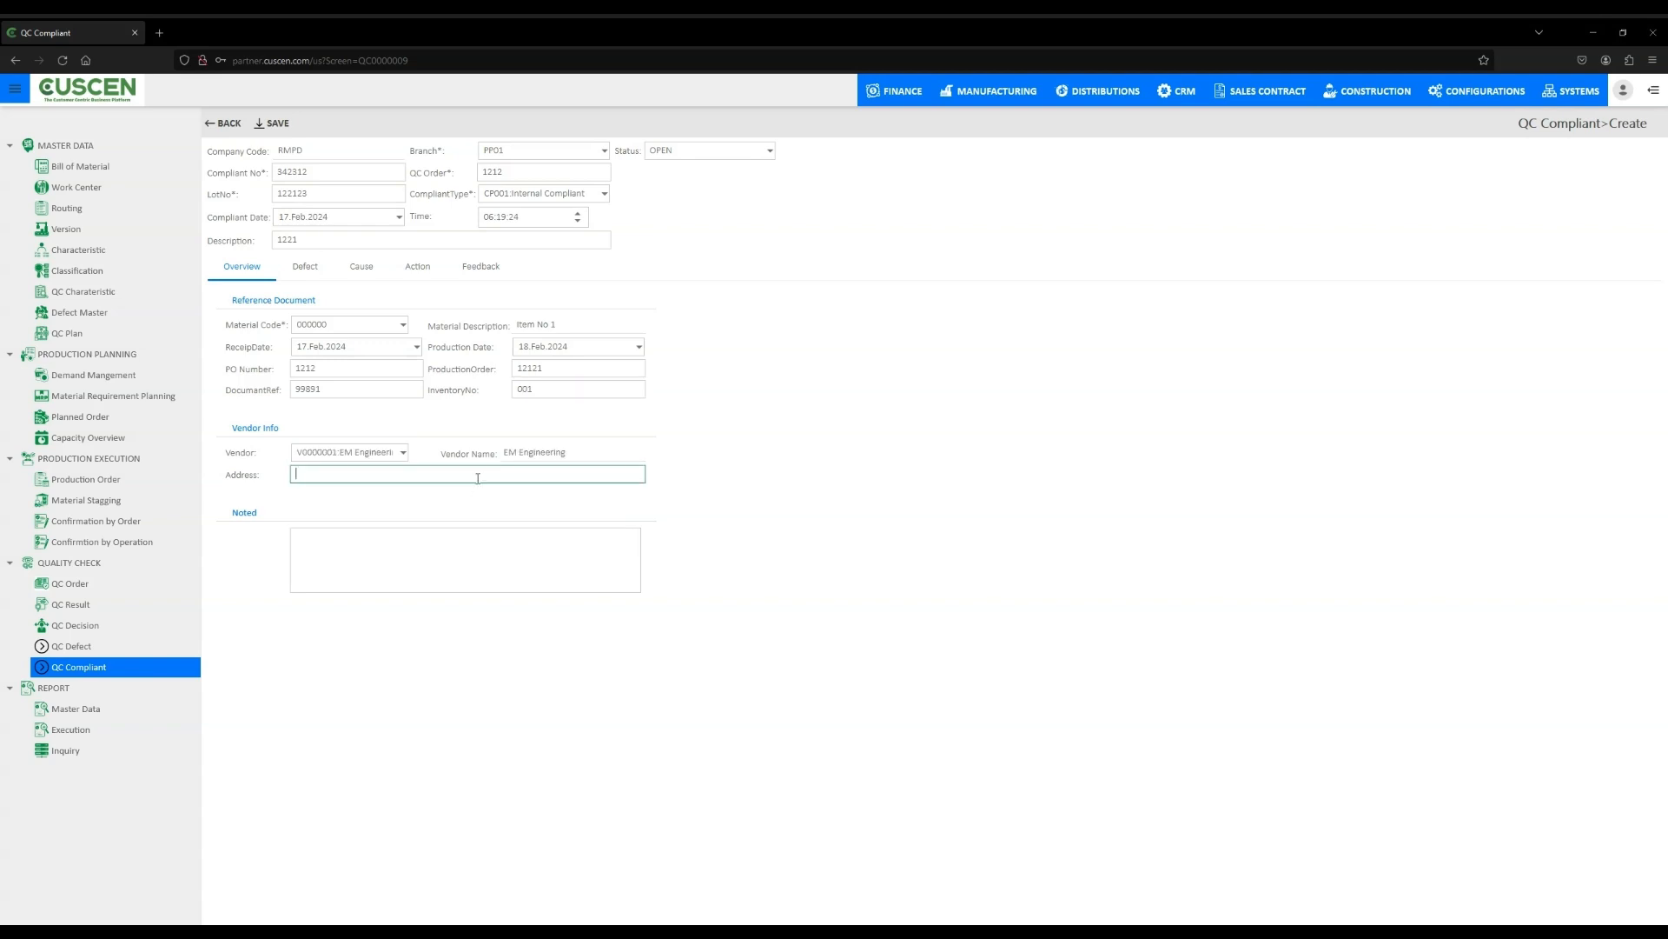
{"action": "left_click", "coordinate": [1063, 487]}
- Enter vendor address 23232 and save the QC compliant
{"action": "left_click", "coordinate": [298, 480]}
{"action": "type", "text": "23232"}
{"action": "left_click", "coordinate": [1103, 487]}
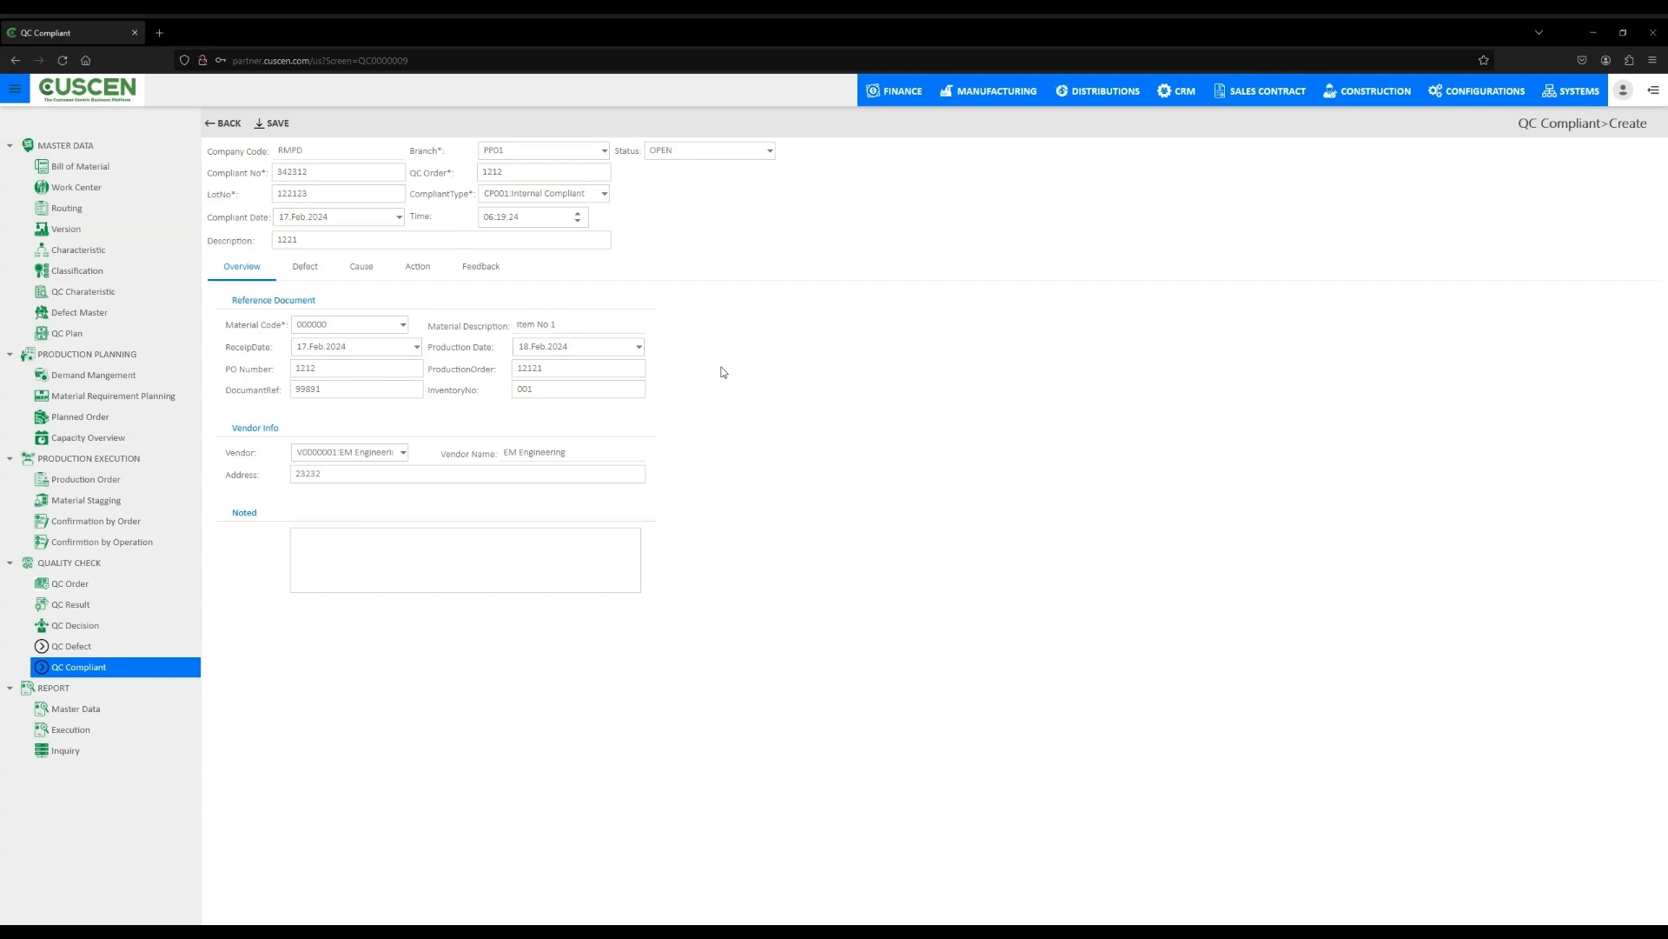
{"action": "left_click", "coordinate": [275, 123]}
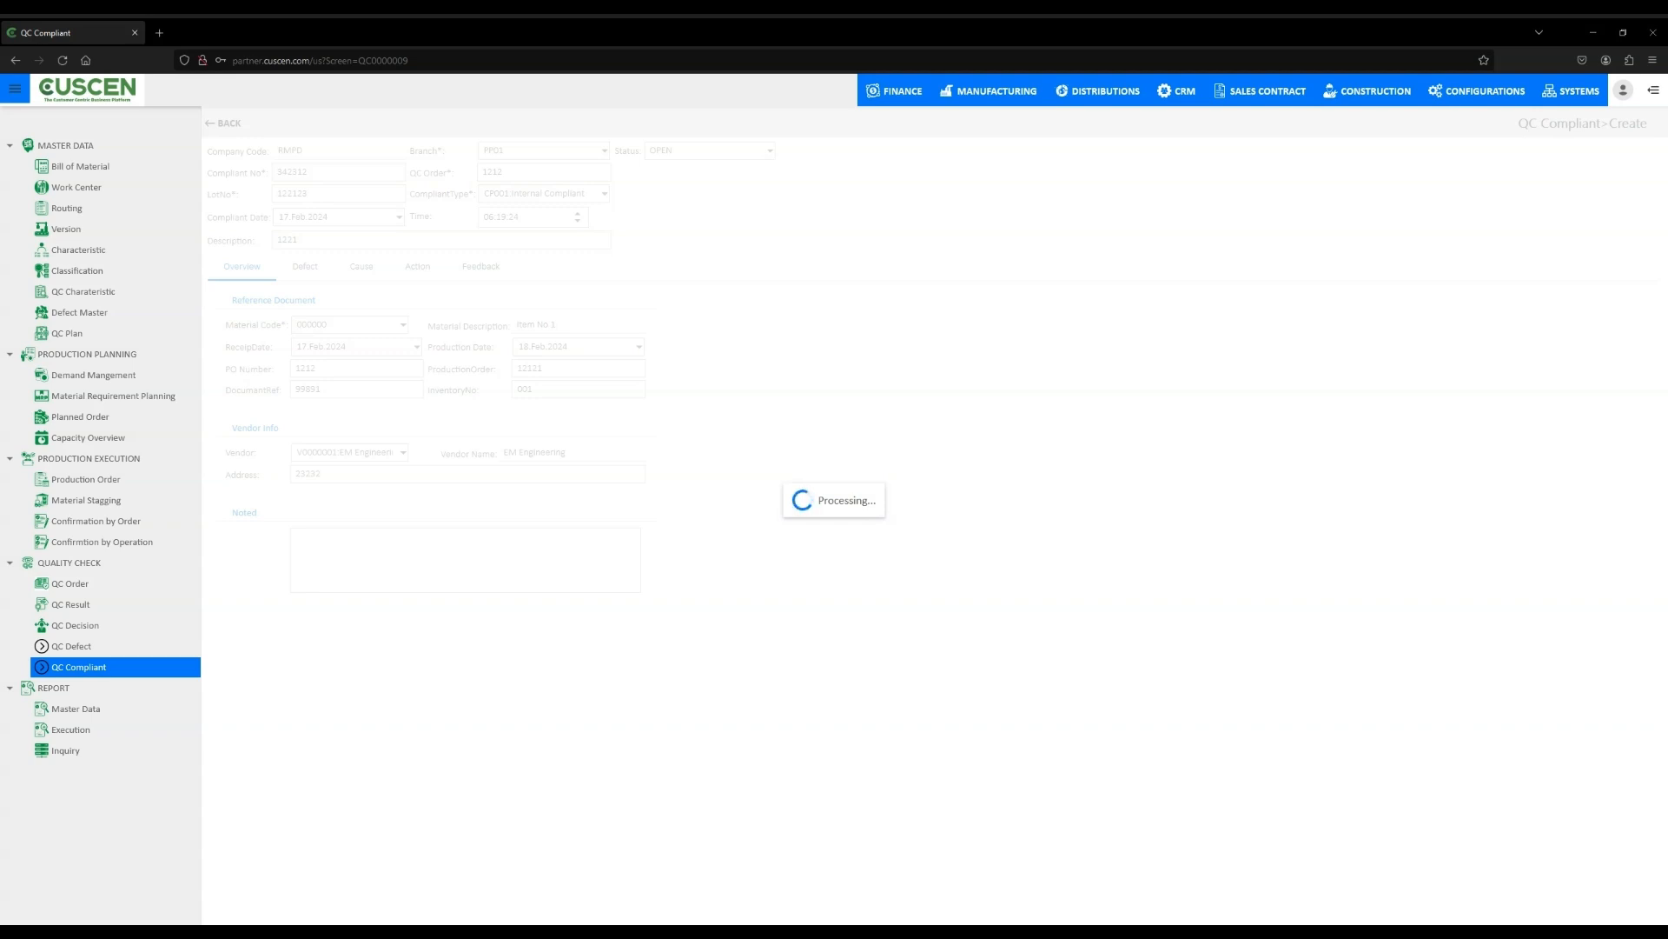
- Browse the master data reports, opening the BOM Listing report filters and reviewing the other report entries
{"action": "left_click", "coordinate": [70, 709]}
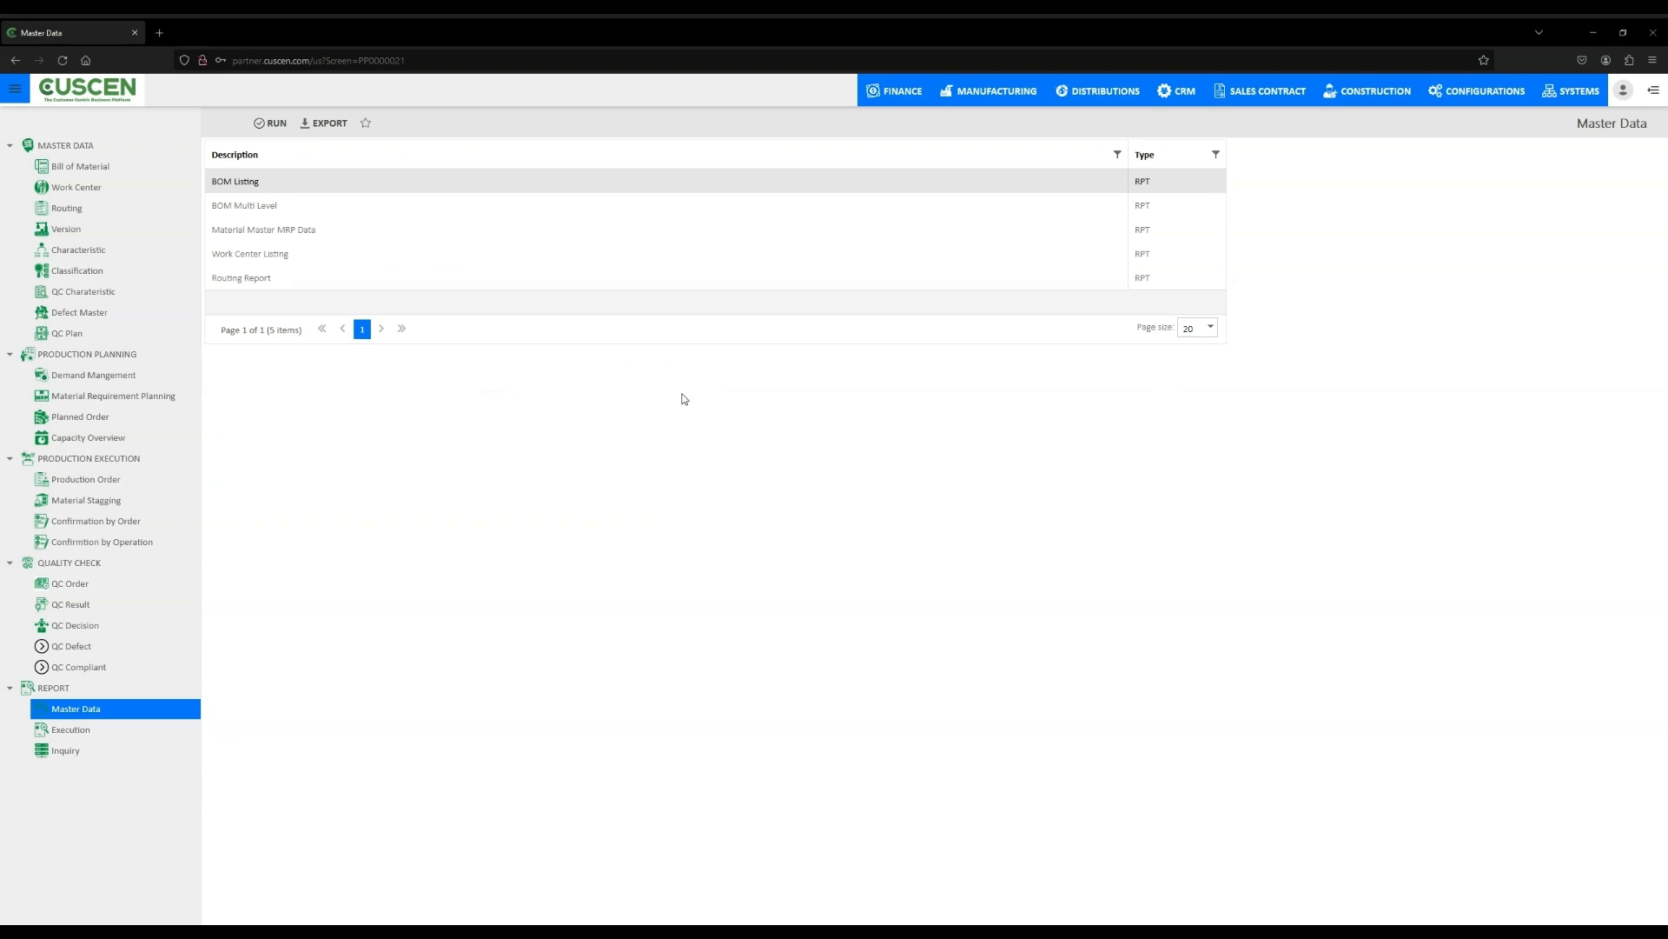
{"action": "double_click", "coordinate": [240, 184]}
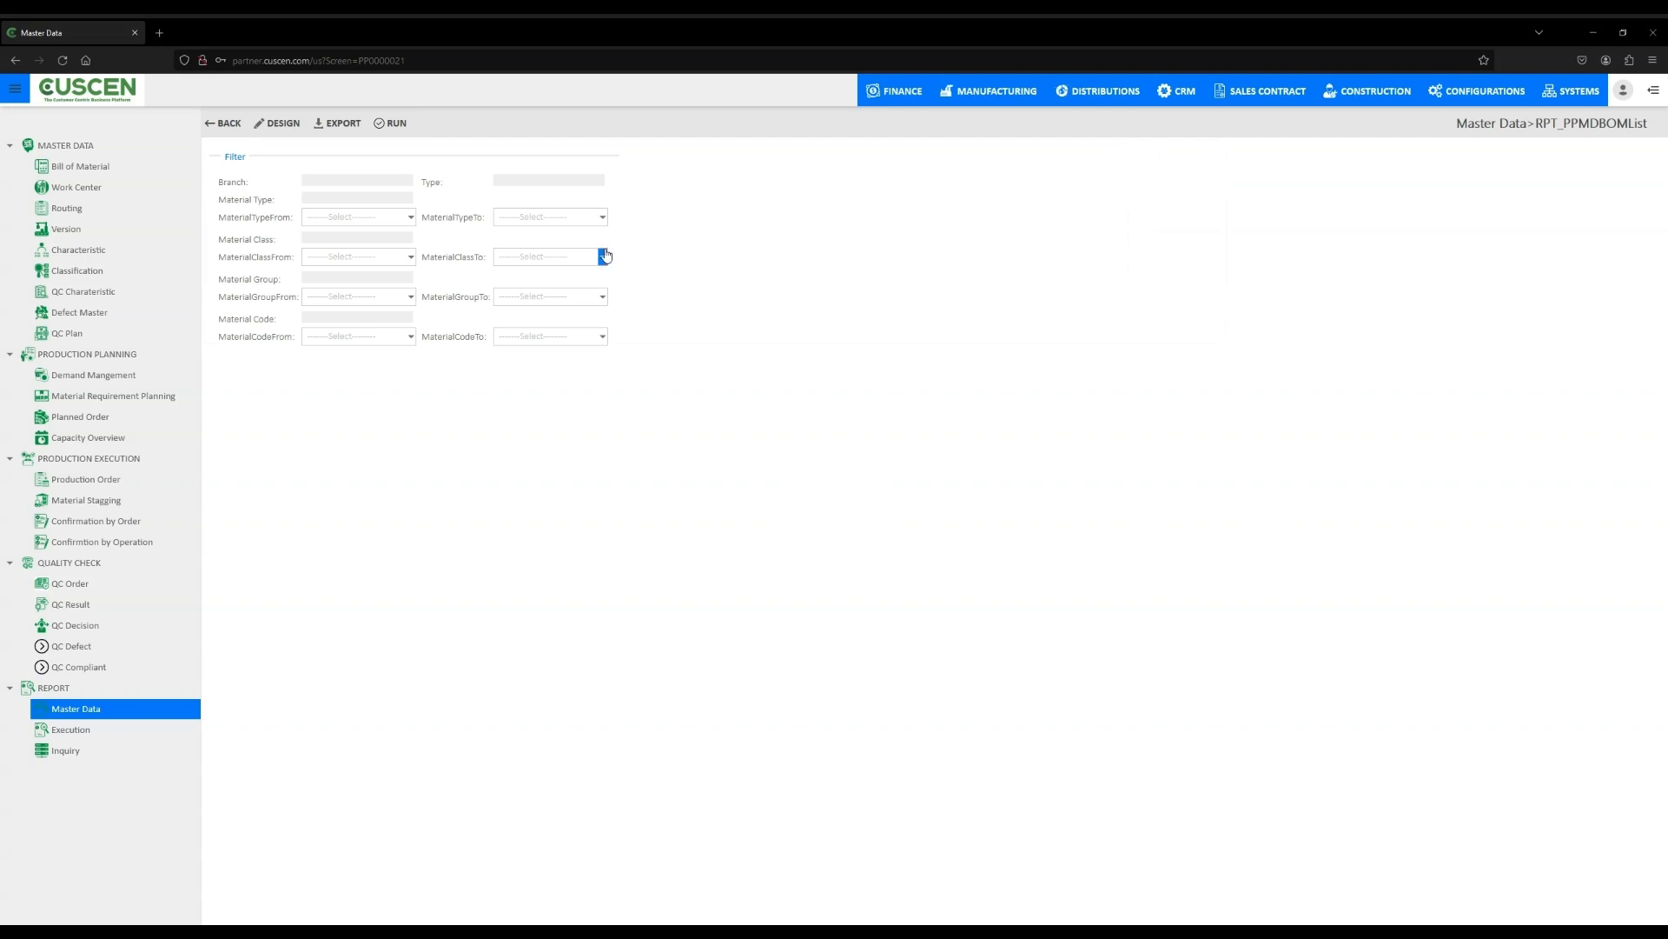
{"action": "left_click", "coordinate": [225, 124]}
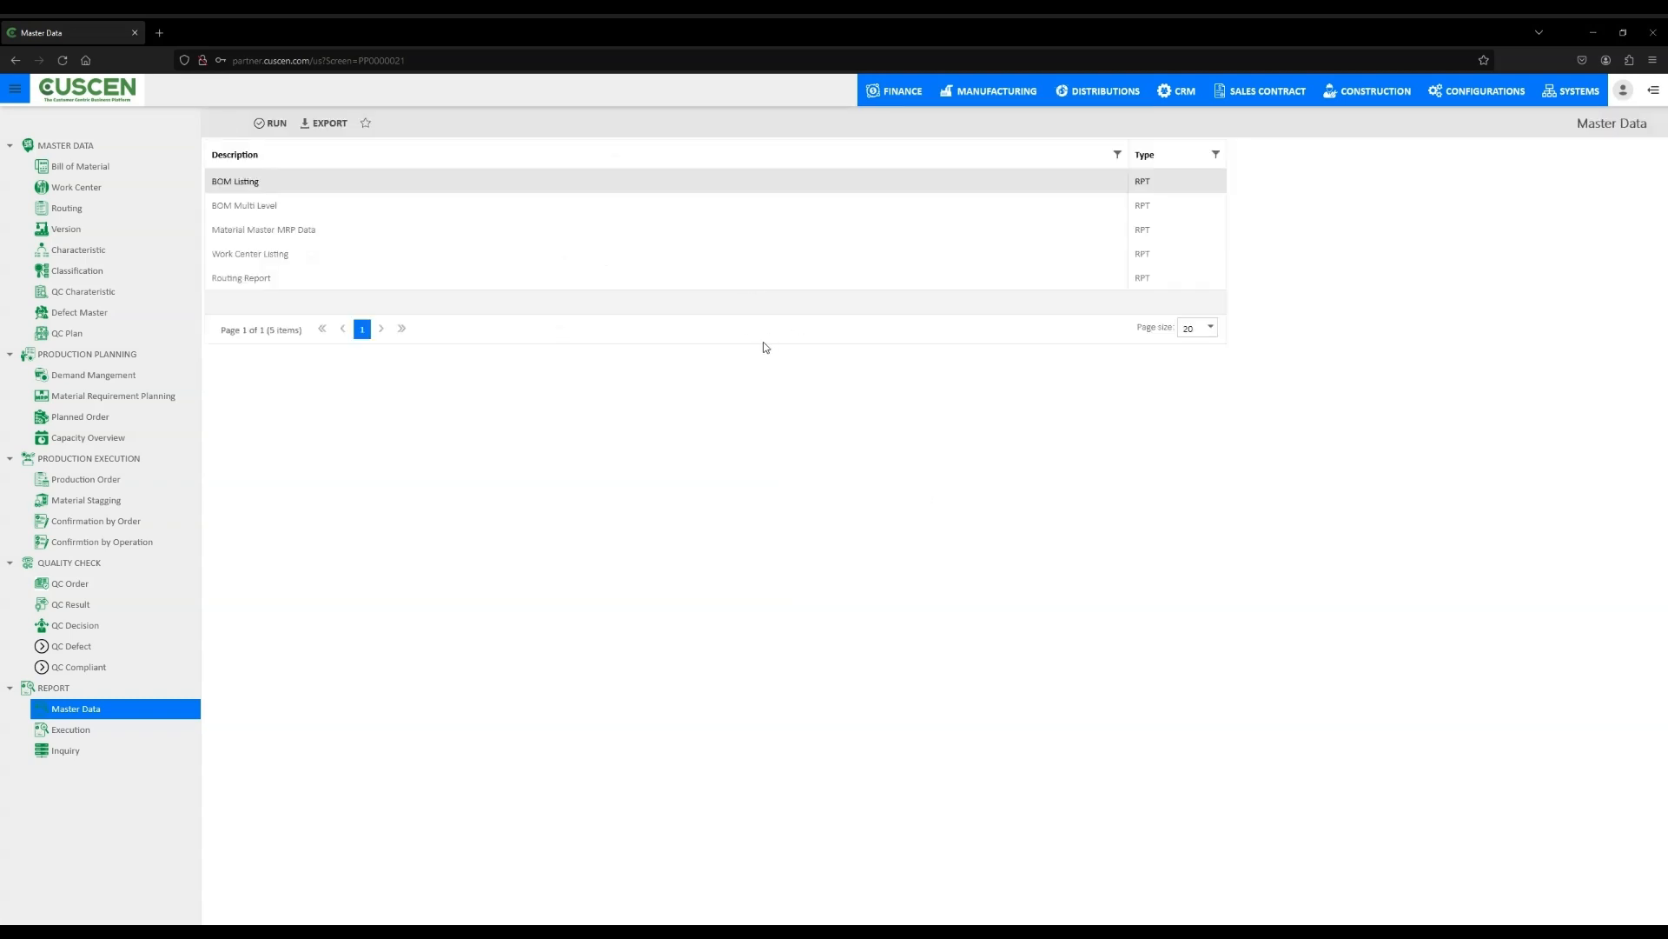
{"action": "left_click", "coordinate": [268, 206]}
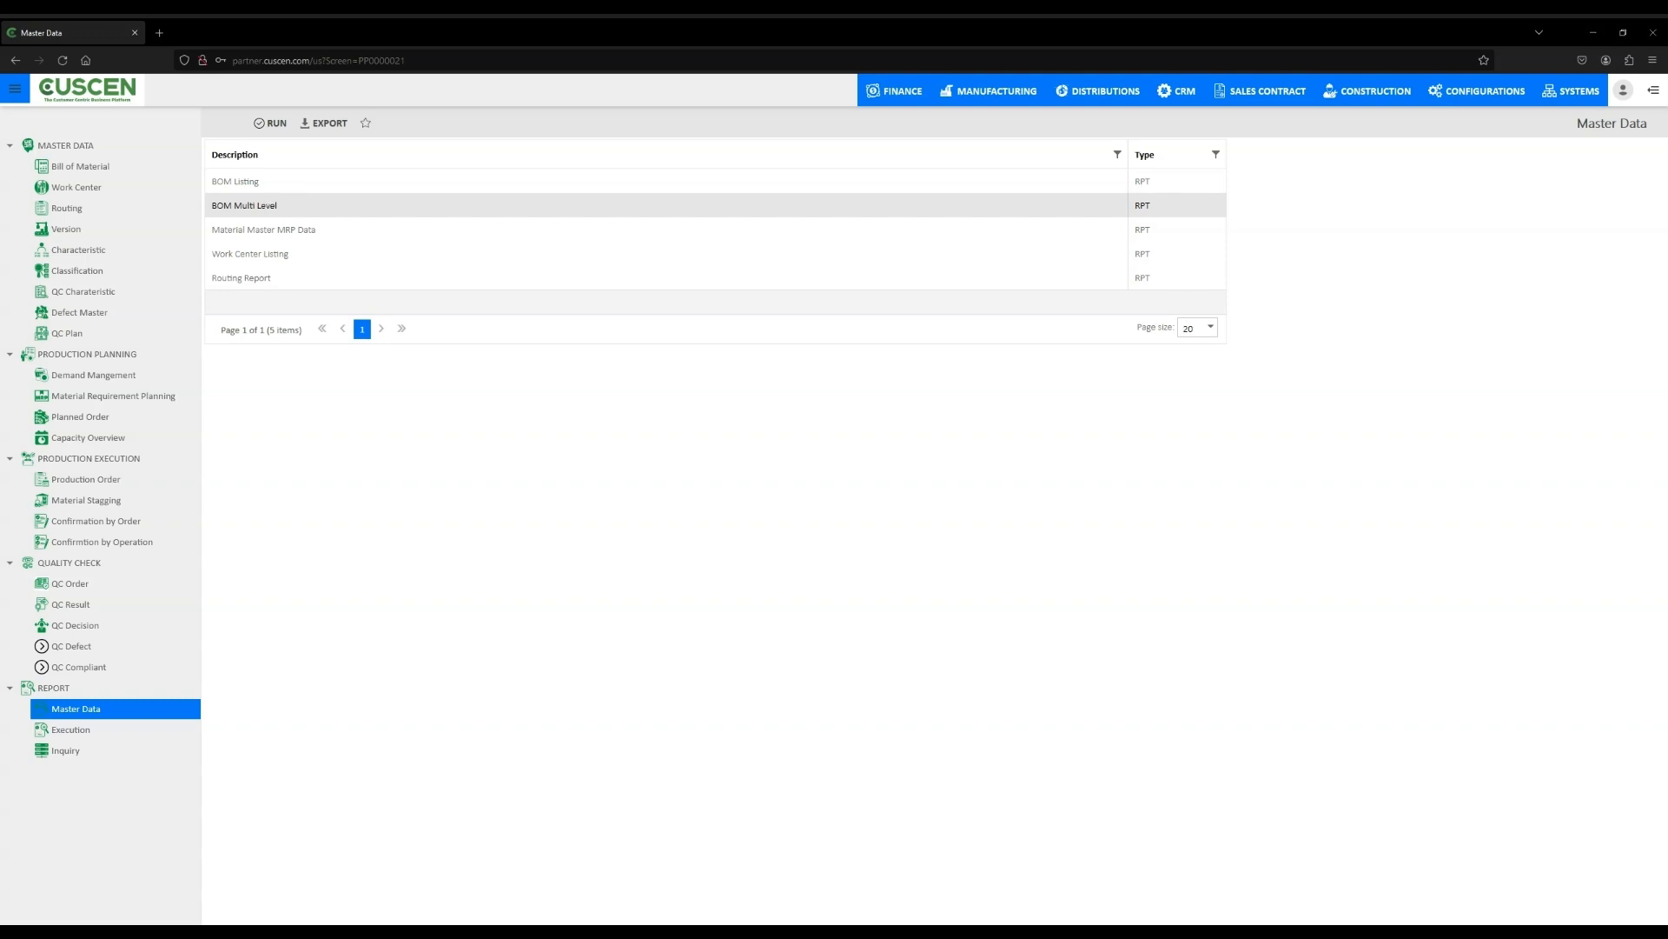
{"action": "left_click", "coordinate": [337, 239]}
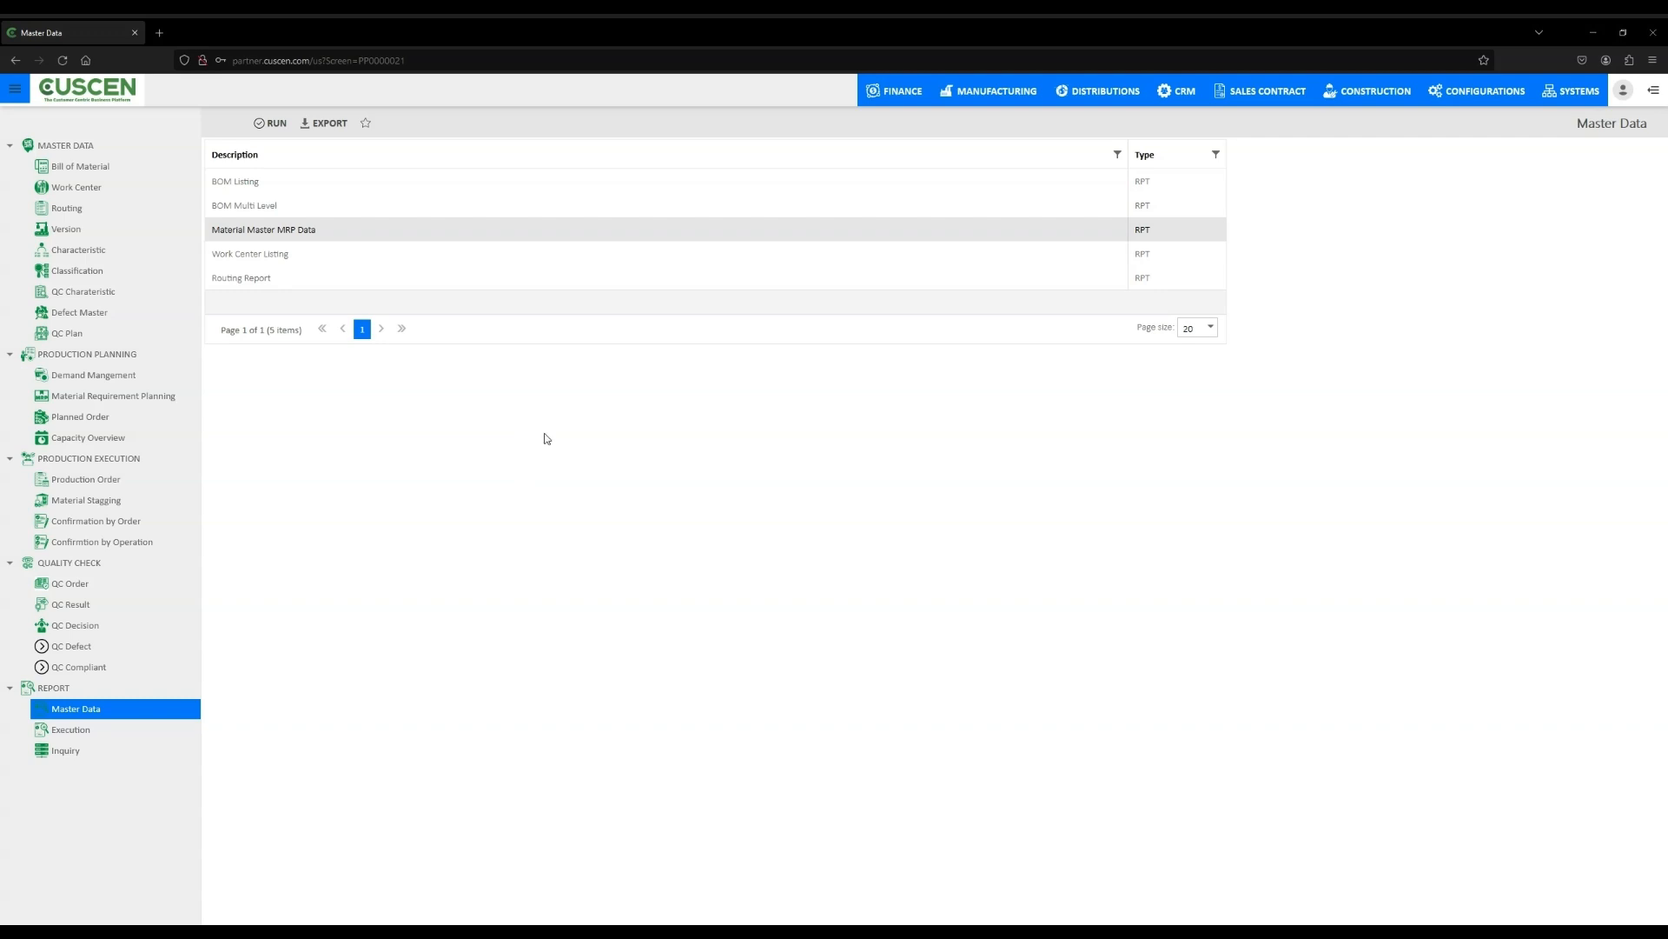
{"action": "left_click", "coordinate": [315, 260]}
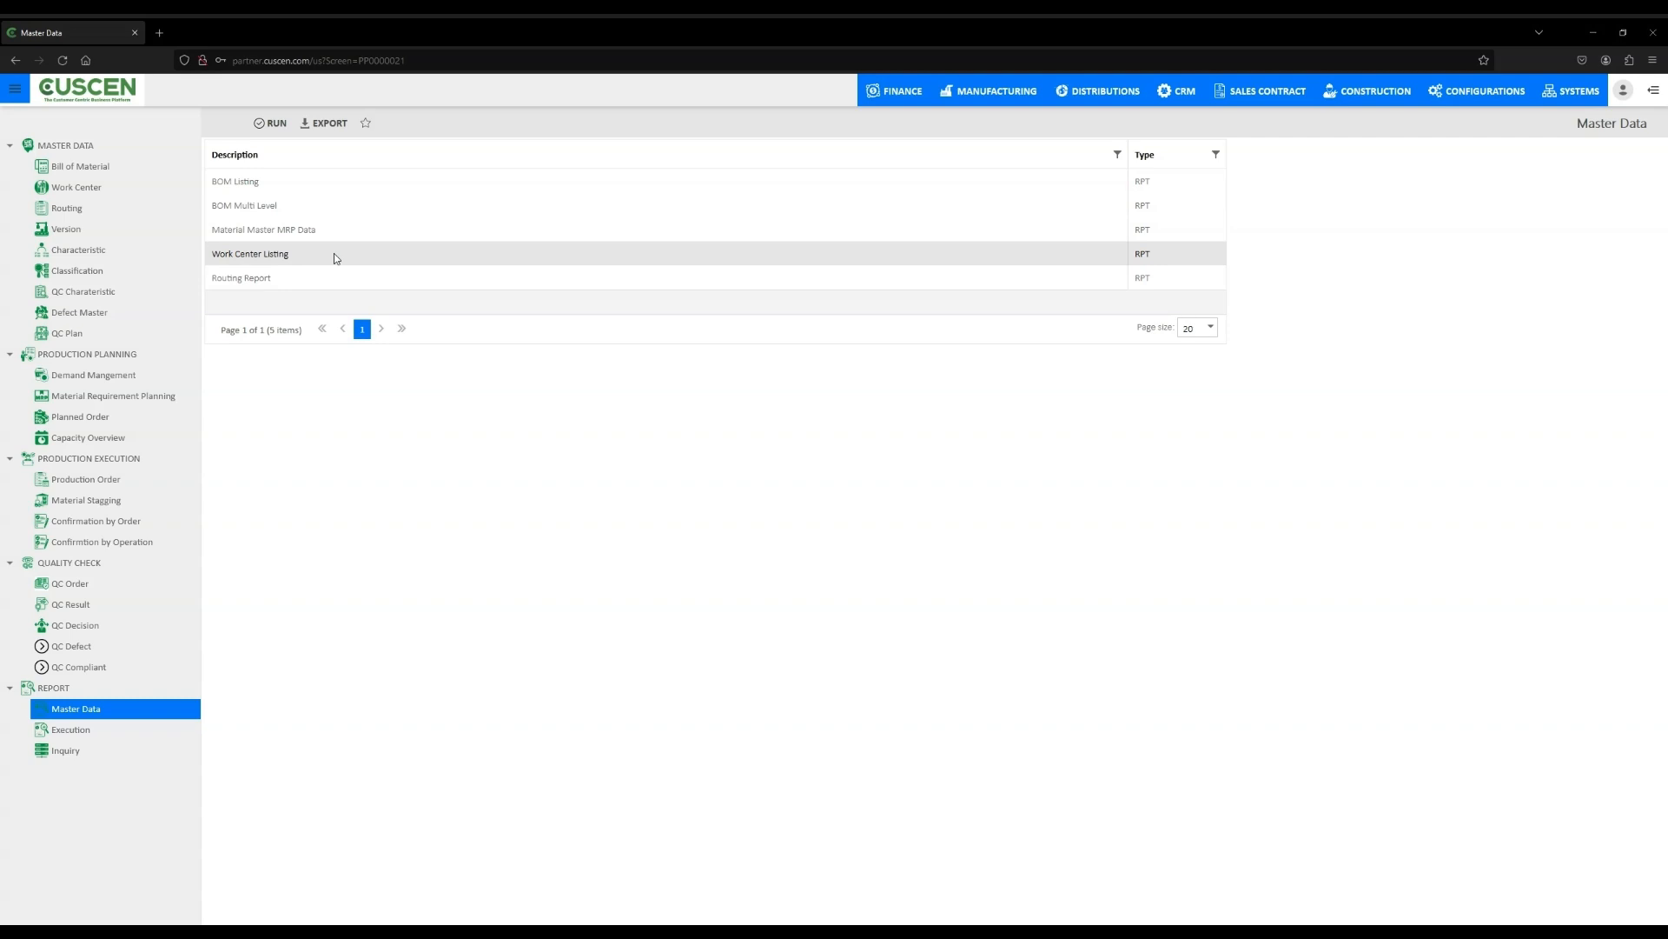
- Open the Execution reports list and review each of its report entries
{"action": "left_click", "coordinate": [311, 278]}
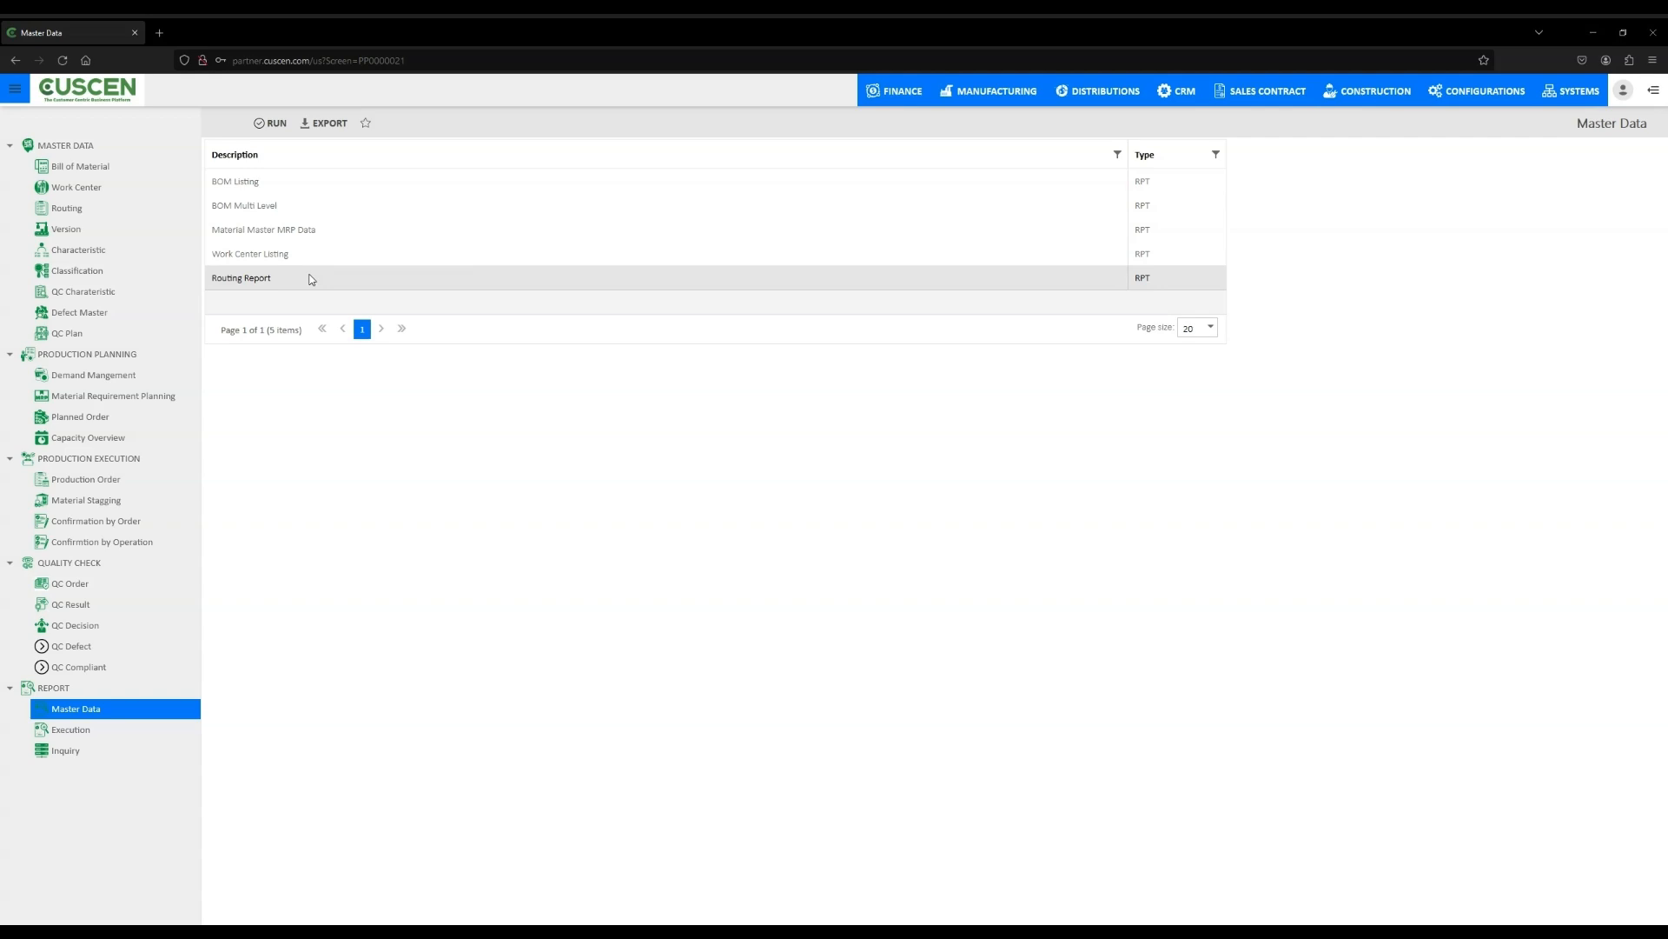
{"action": "left_click", "coordinate": [82, 732]}
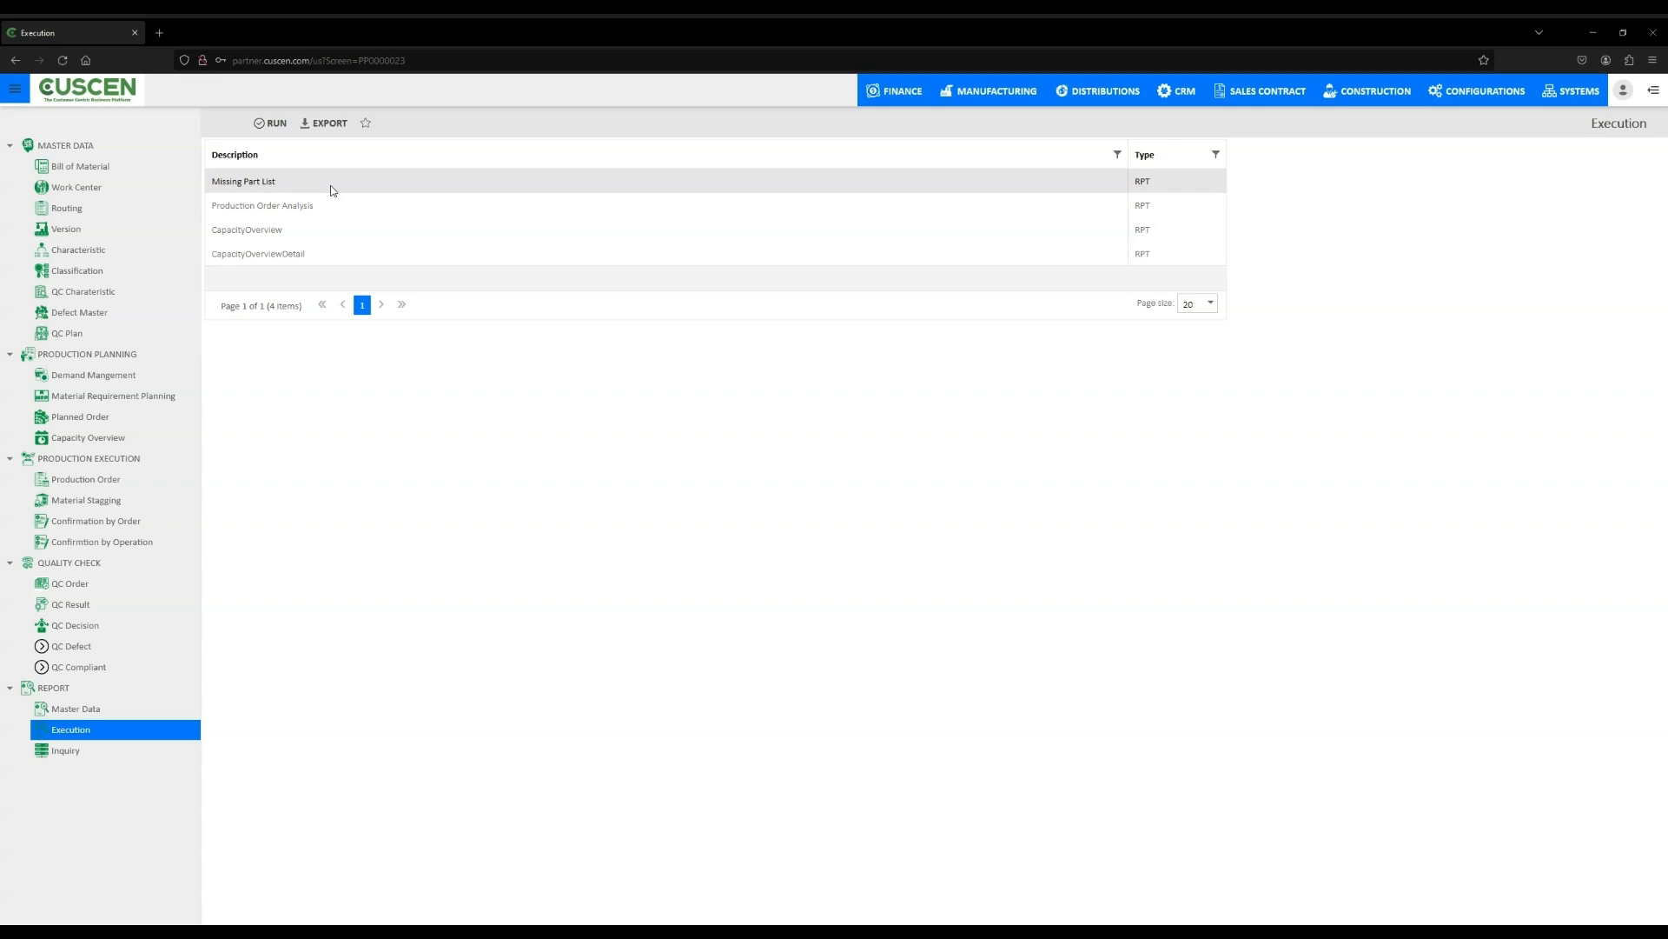
{"action": "left_click", "coordinate": [351, 207]}
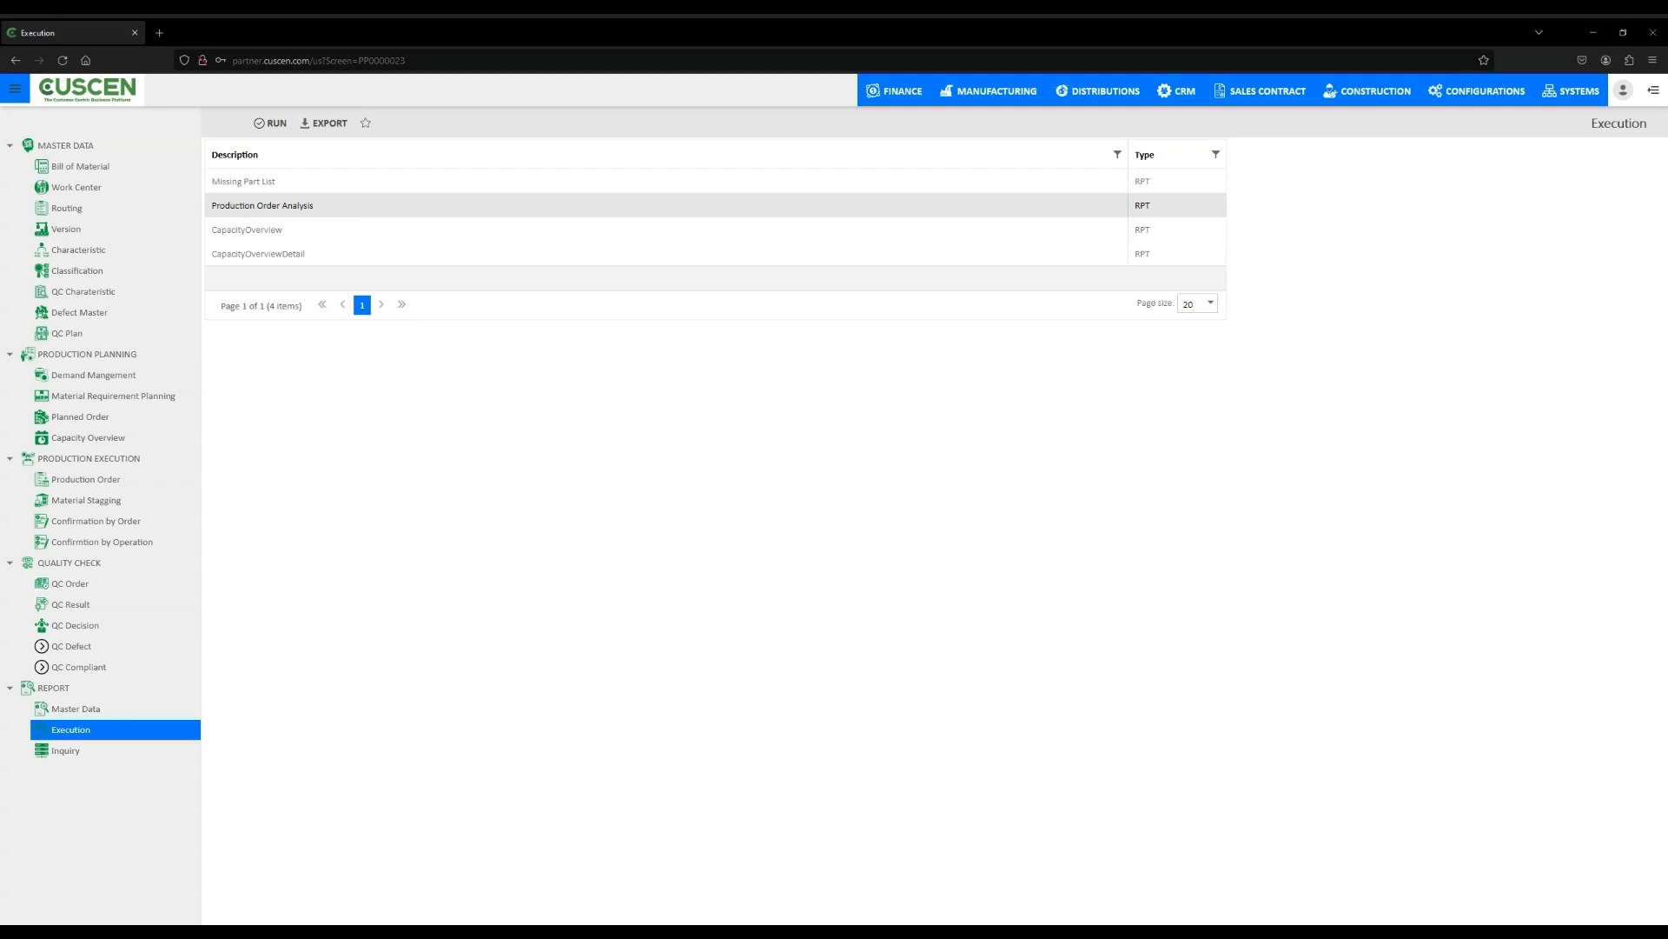
{"action": "left_click", "coordinate": [322, 233]}
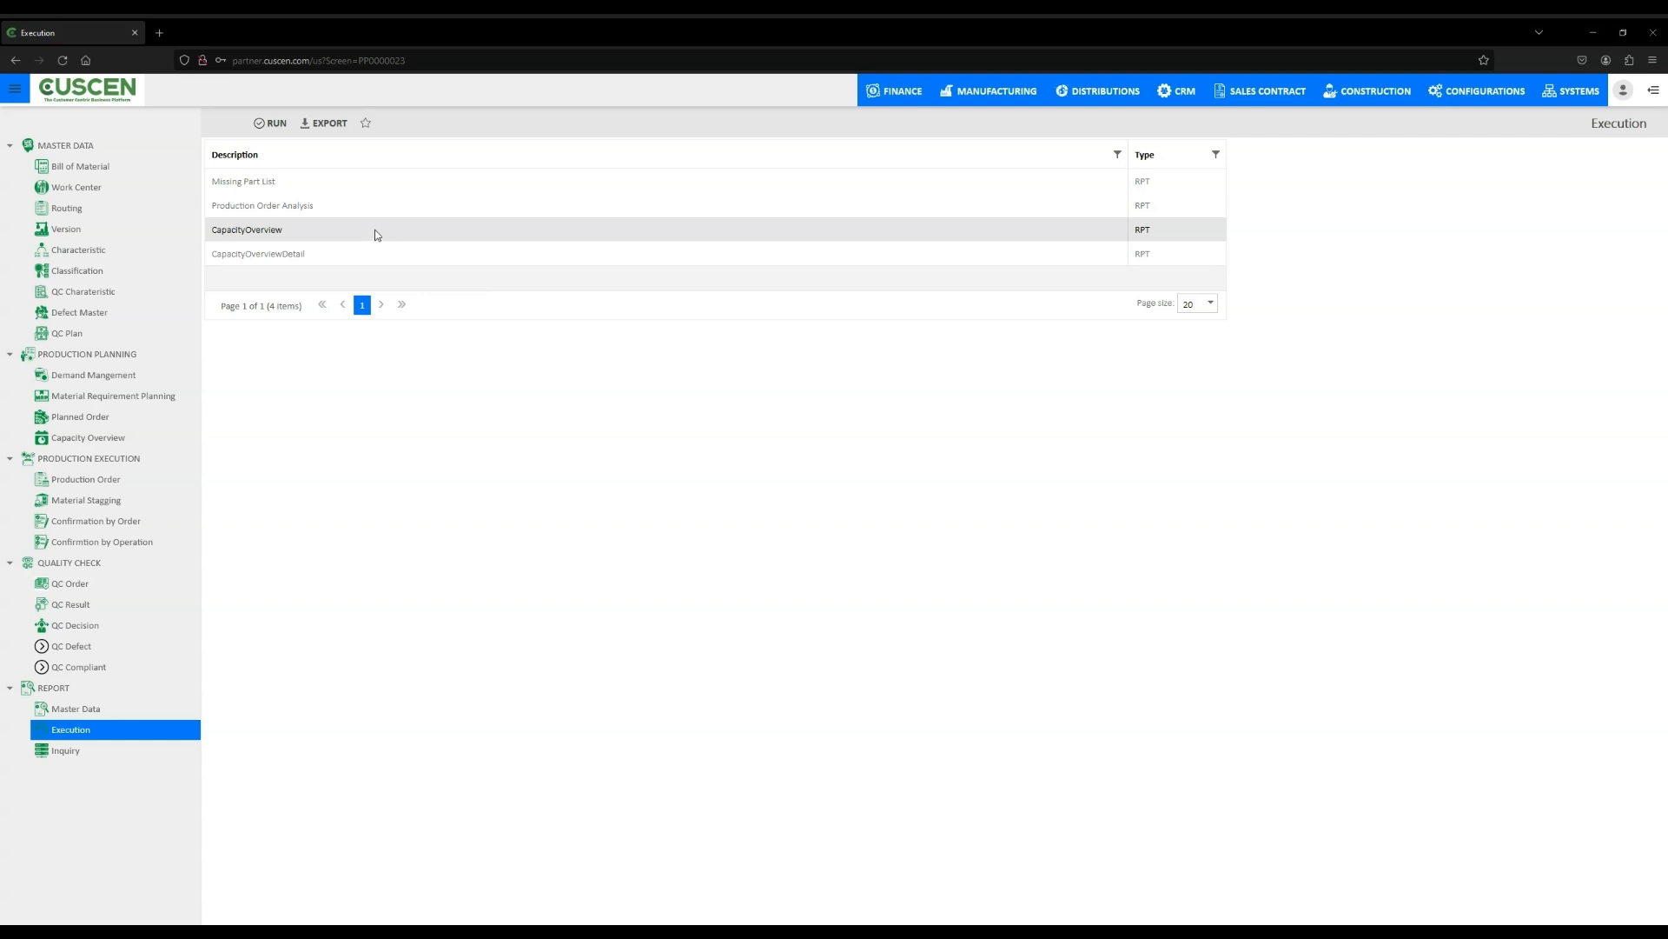
{"action": "left_click", "coordinate": [358, 254]}
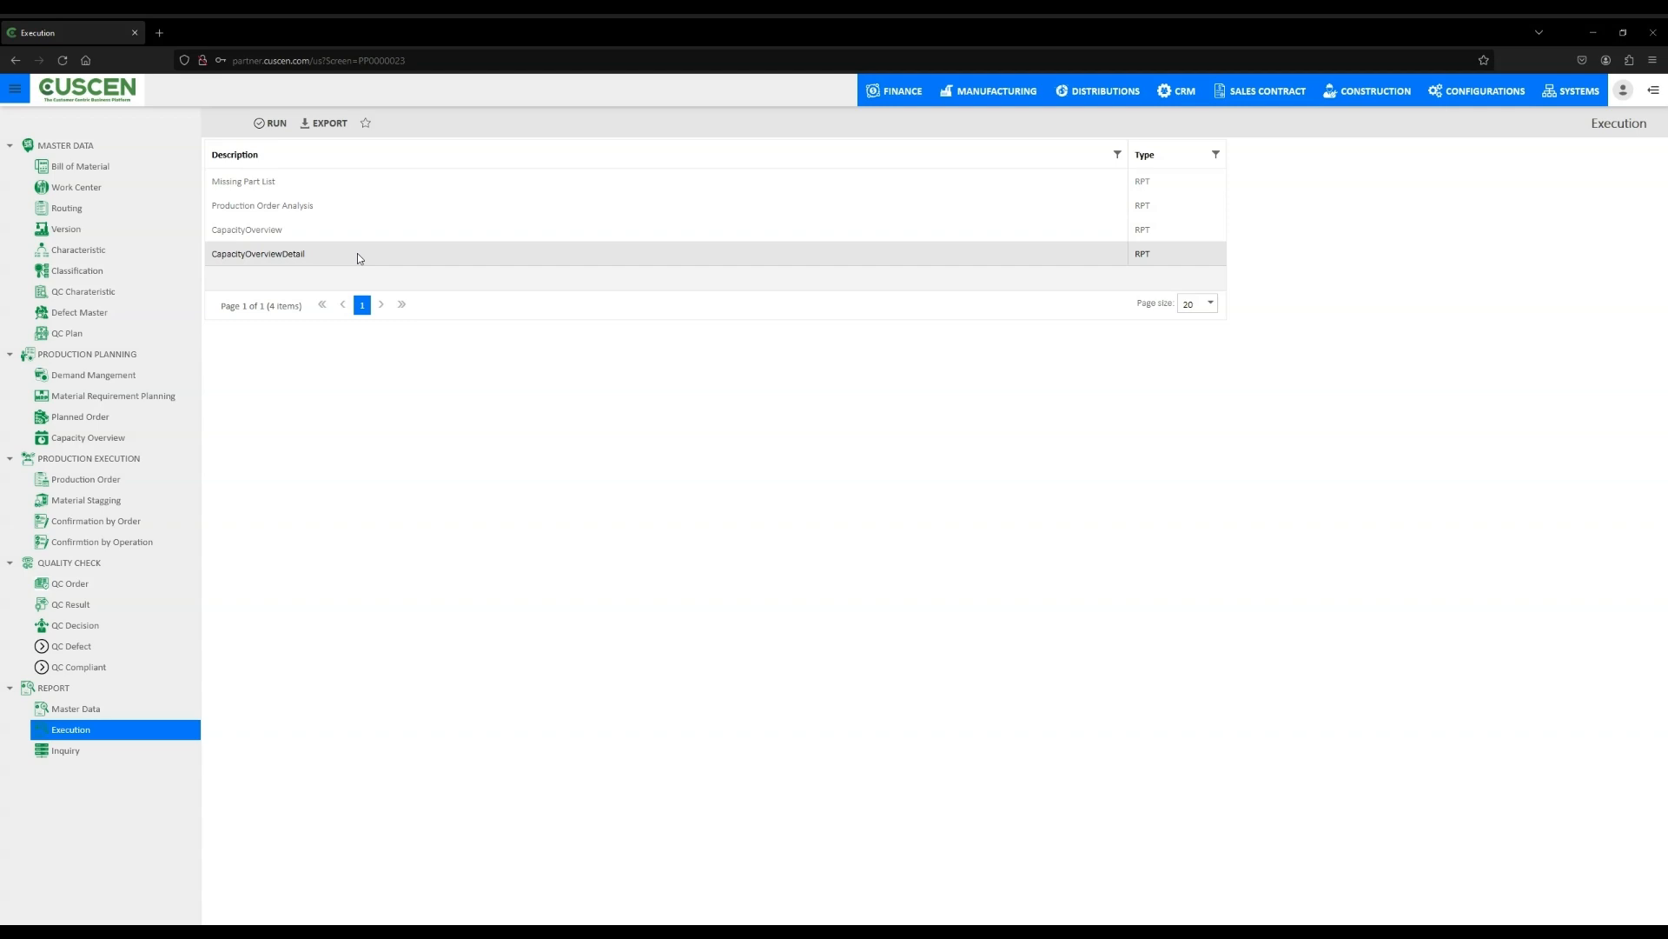
{"action": "left_click", "coordinate": [1211, 304]}
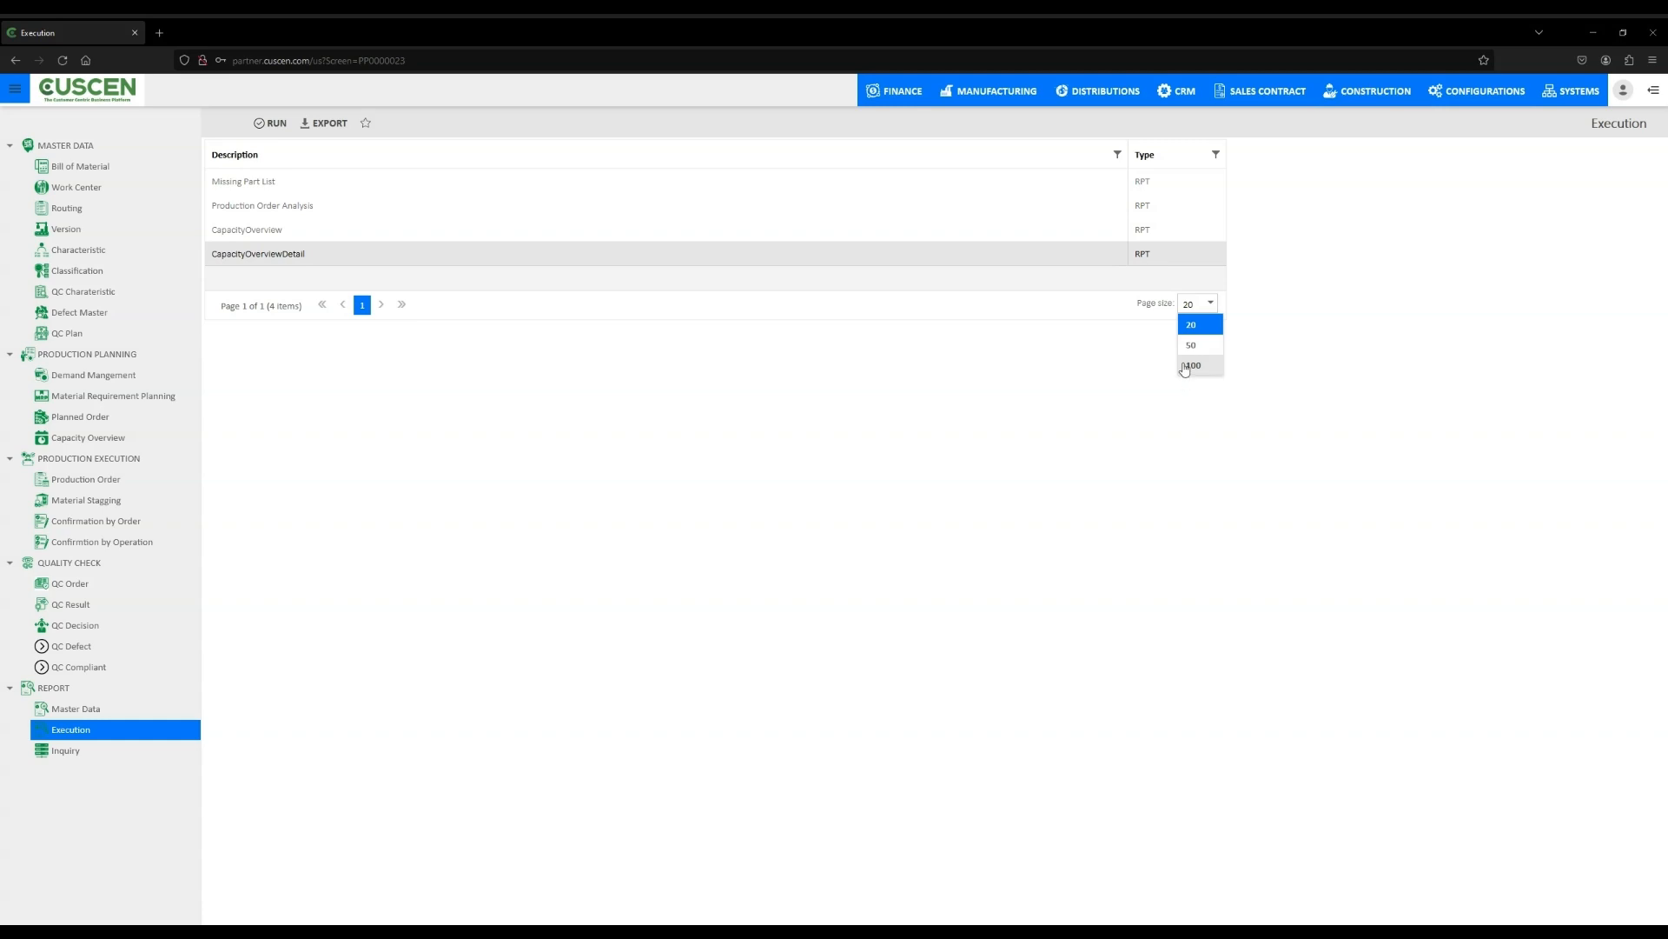
{"action": "key", "text": "Down"}
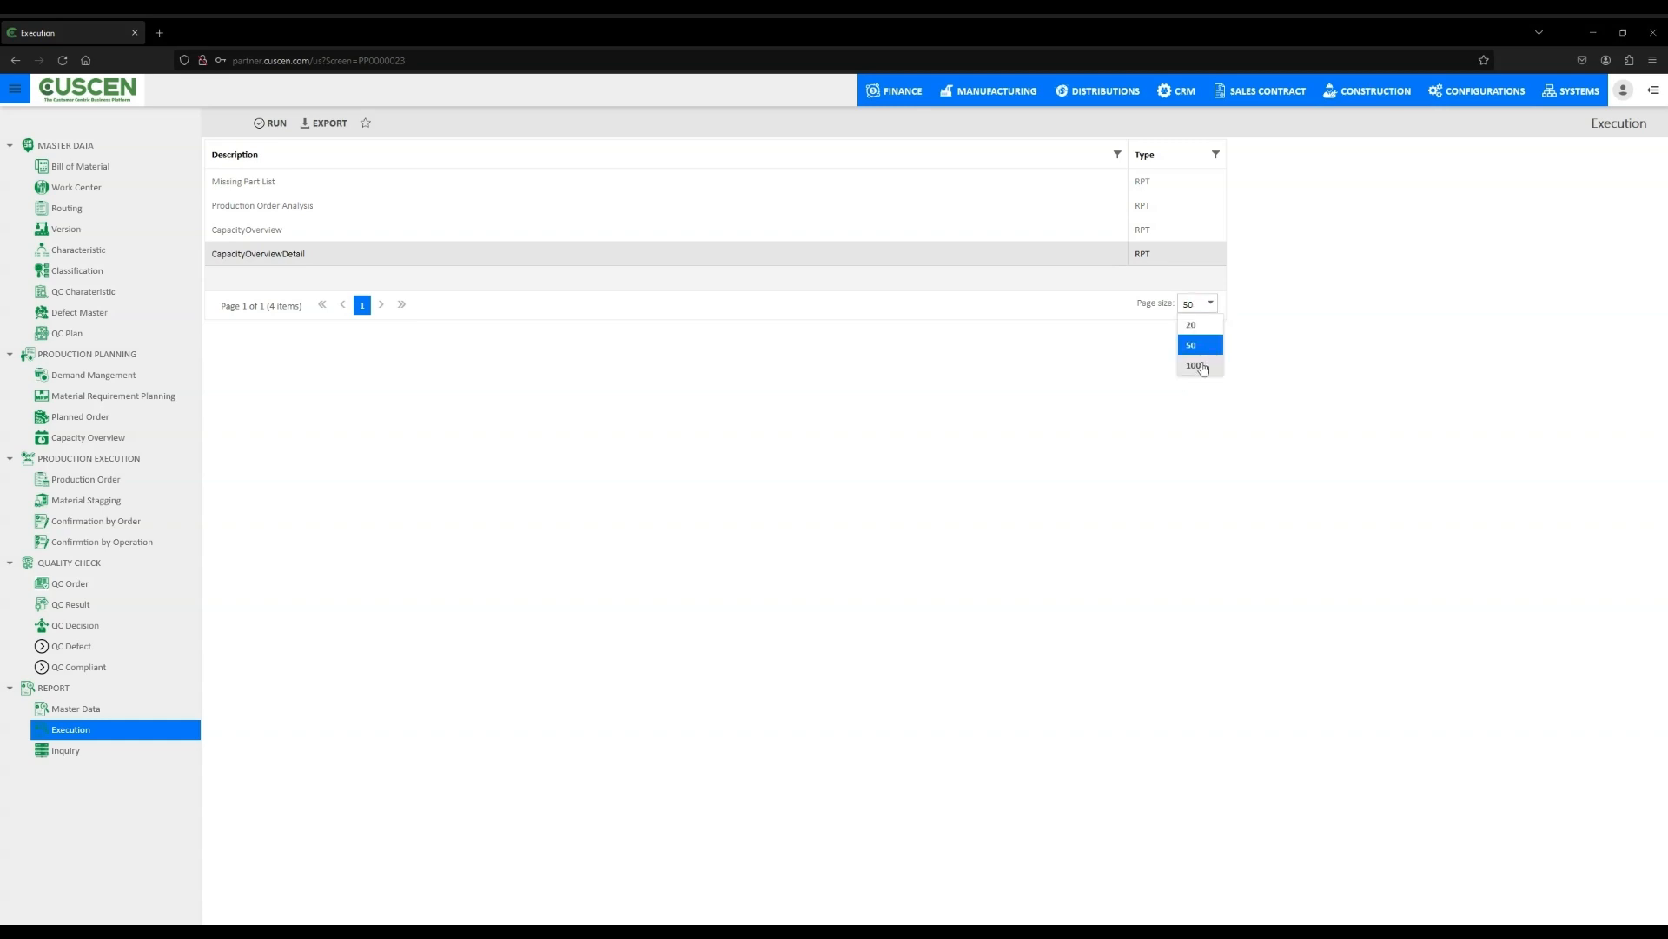
{"action": "left_click", "coordinate": [1203, 367]}
{"action": "left_click", "coordinate": [1196, 304]}
{"action": "left_click", "coordinate": [1202, 331]}
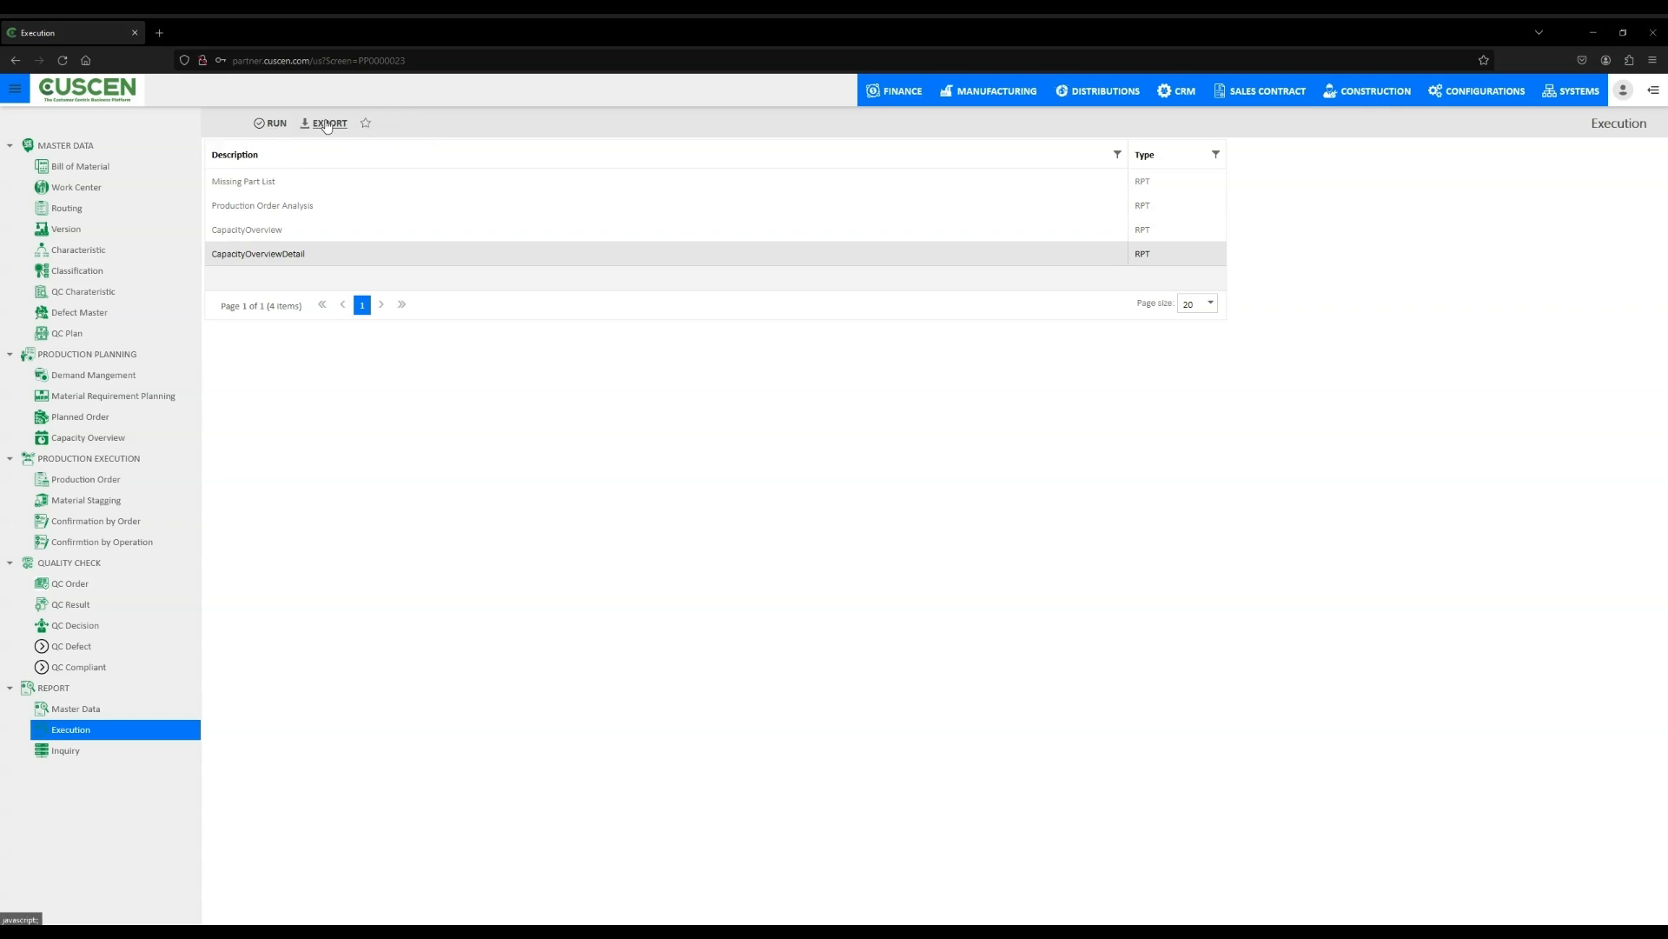
- Open the Inquiry reports list and review its production order and demand management entries
{"action": "left_click", "coordinate": [272, 125]}
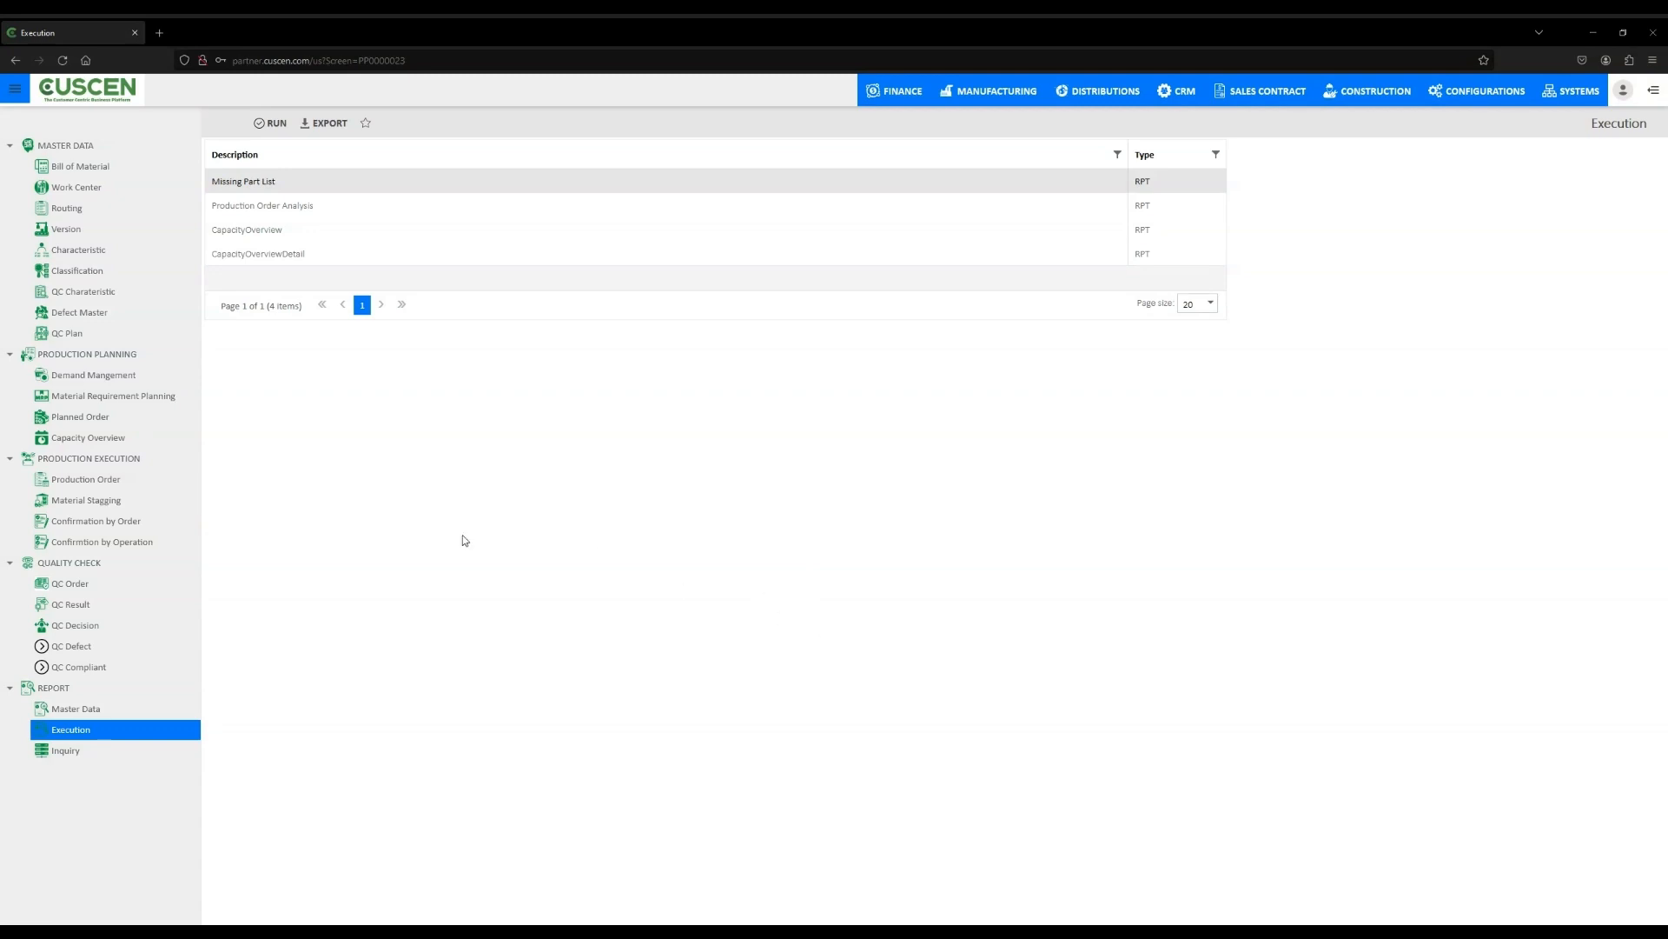
{"action": "left_click", "coordinate": [67, 752]}
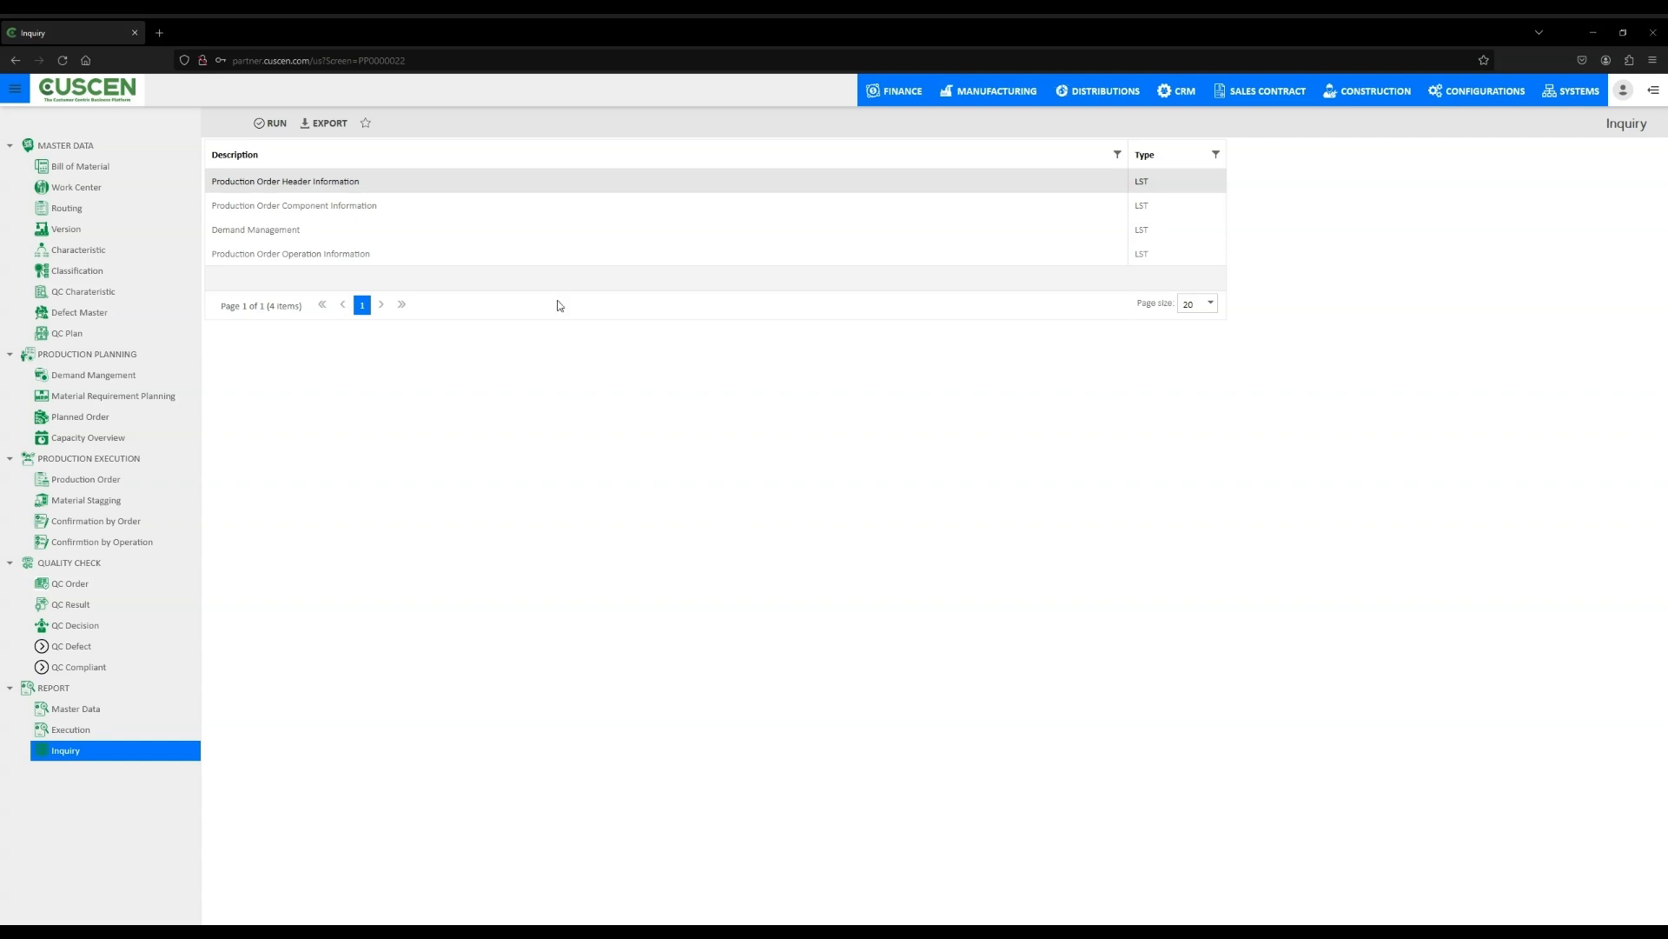
{"action": "left_click", "coordinate": [390, 211]}
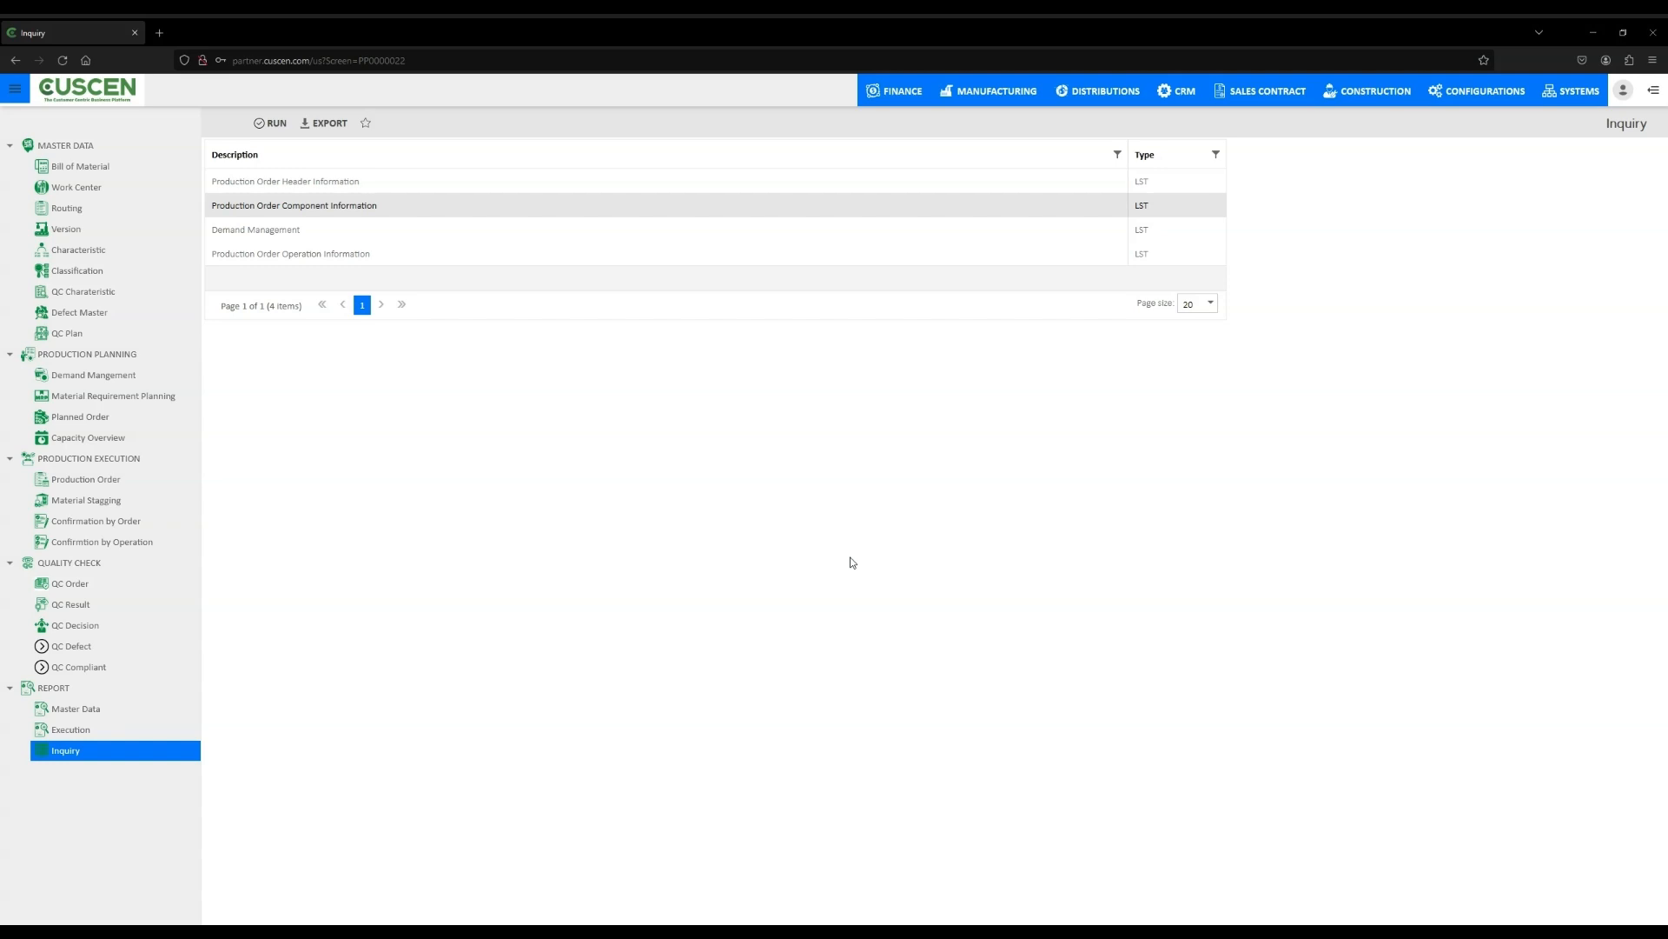
{"action": "left_click", "coordinate": [302, 233]}
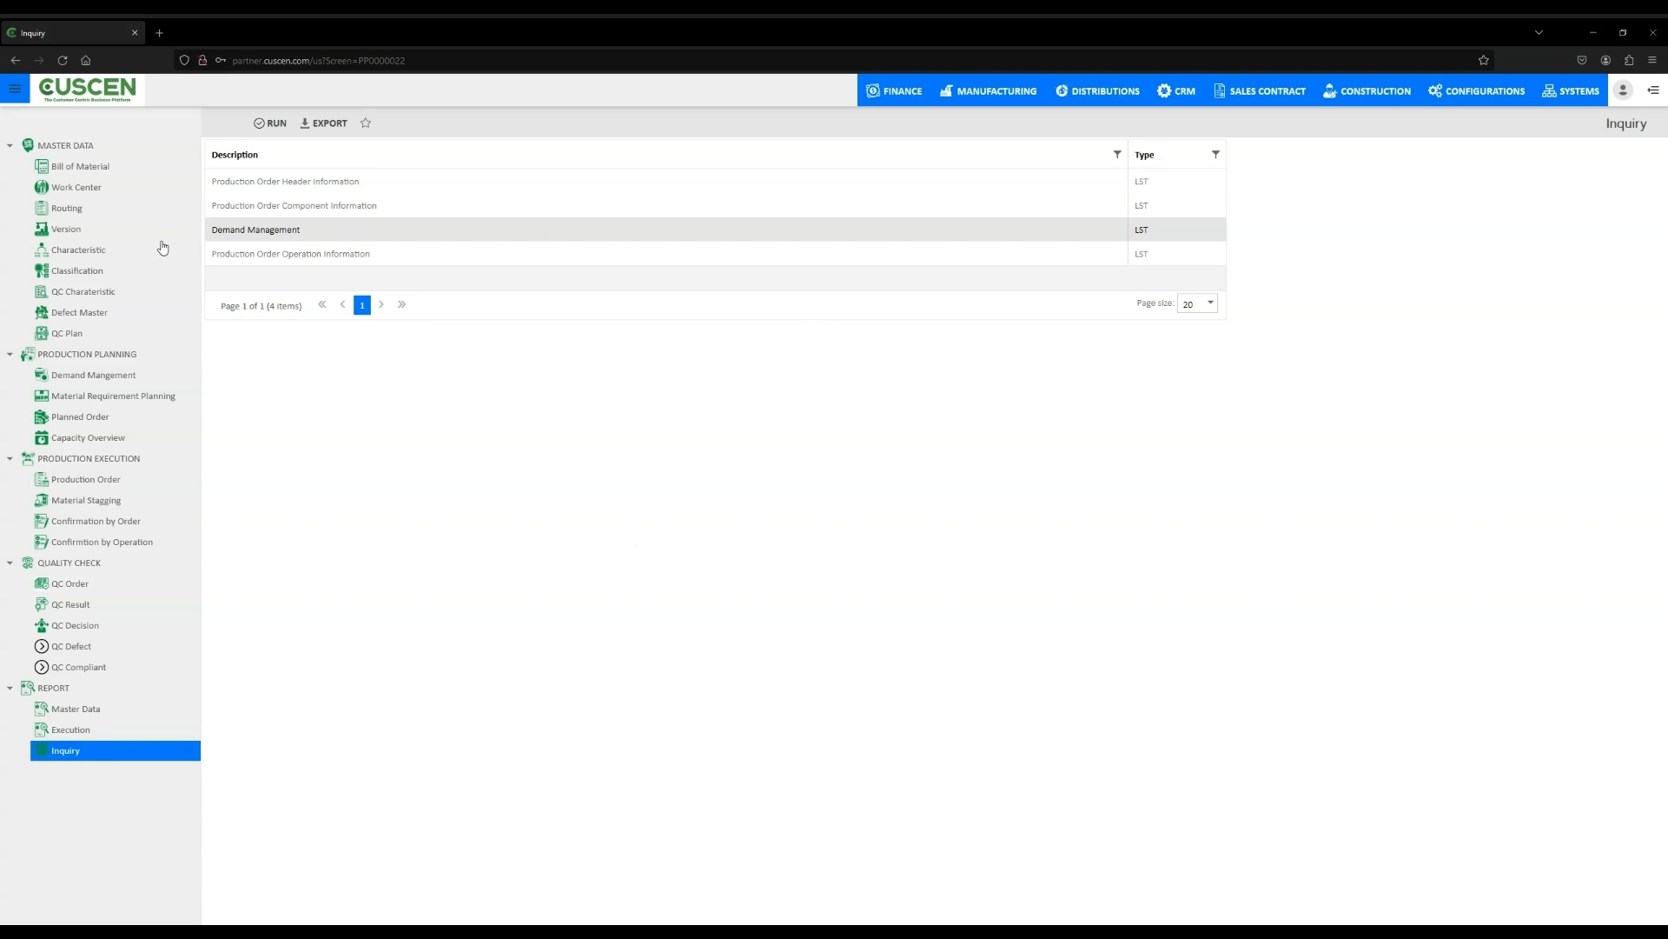
{"action": "left_click", "coordinate": [257, 256]}
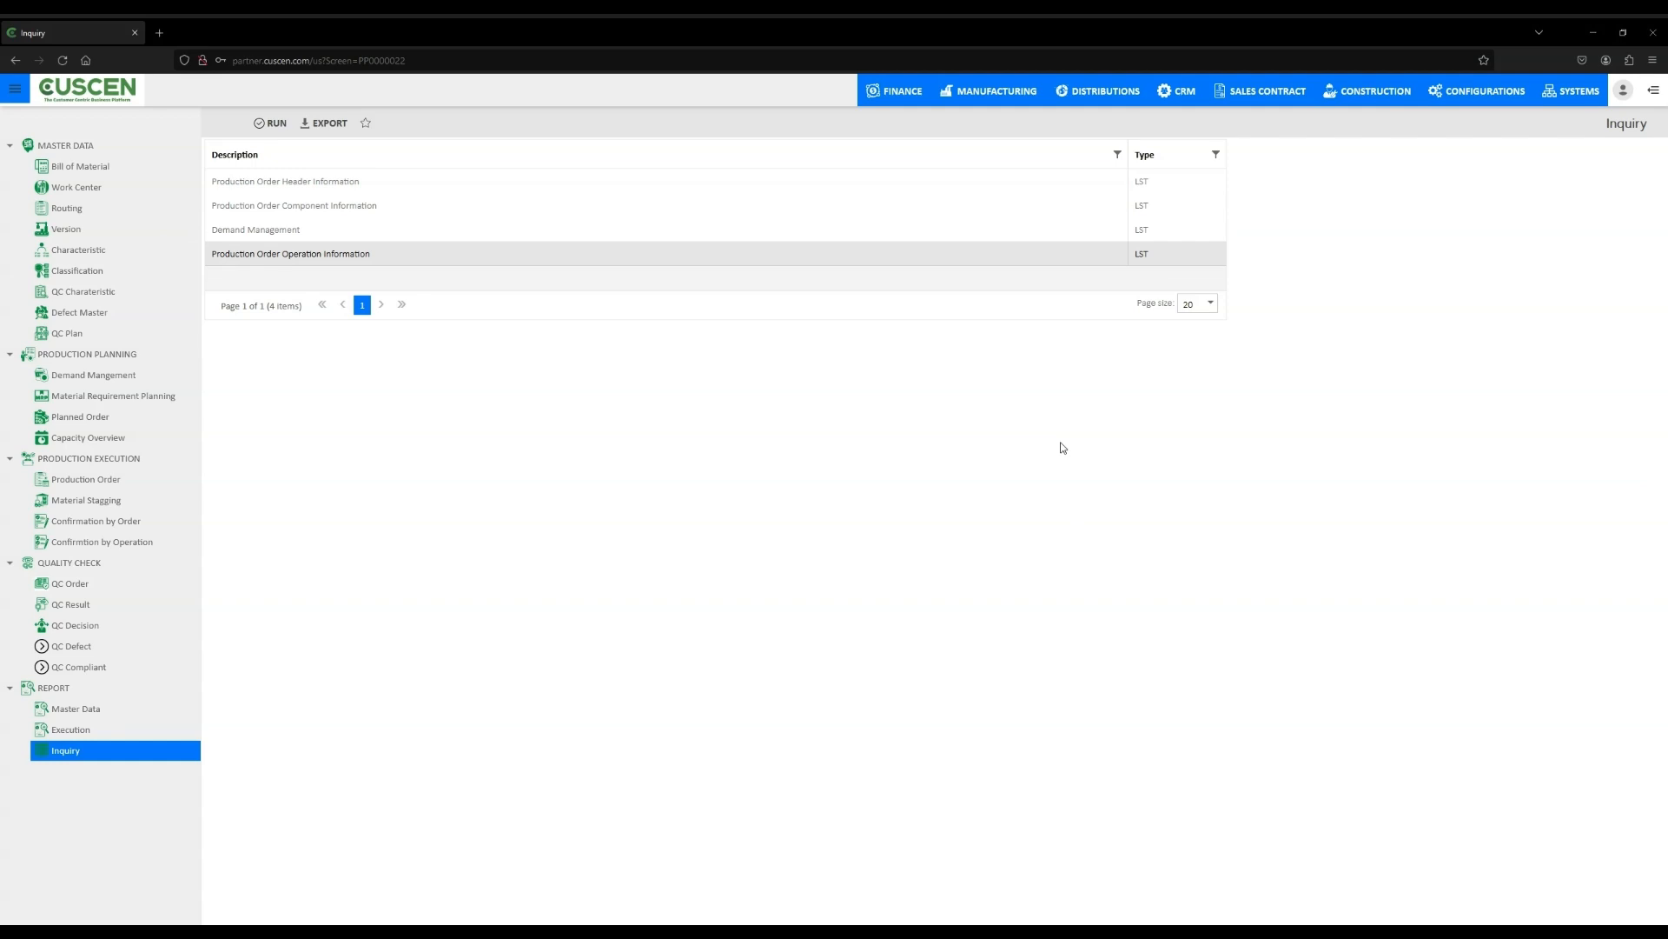